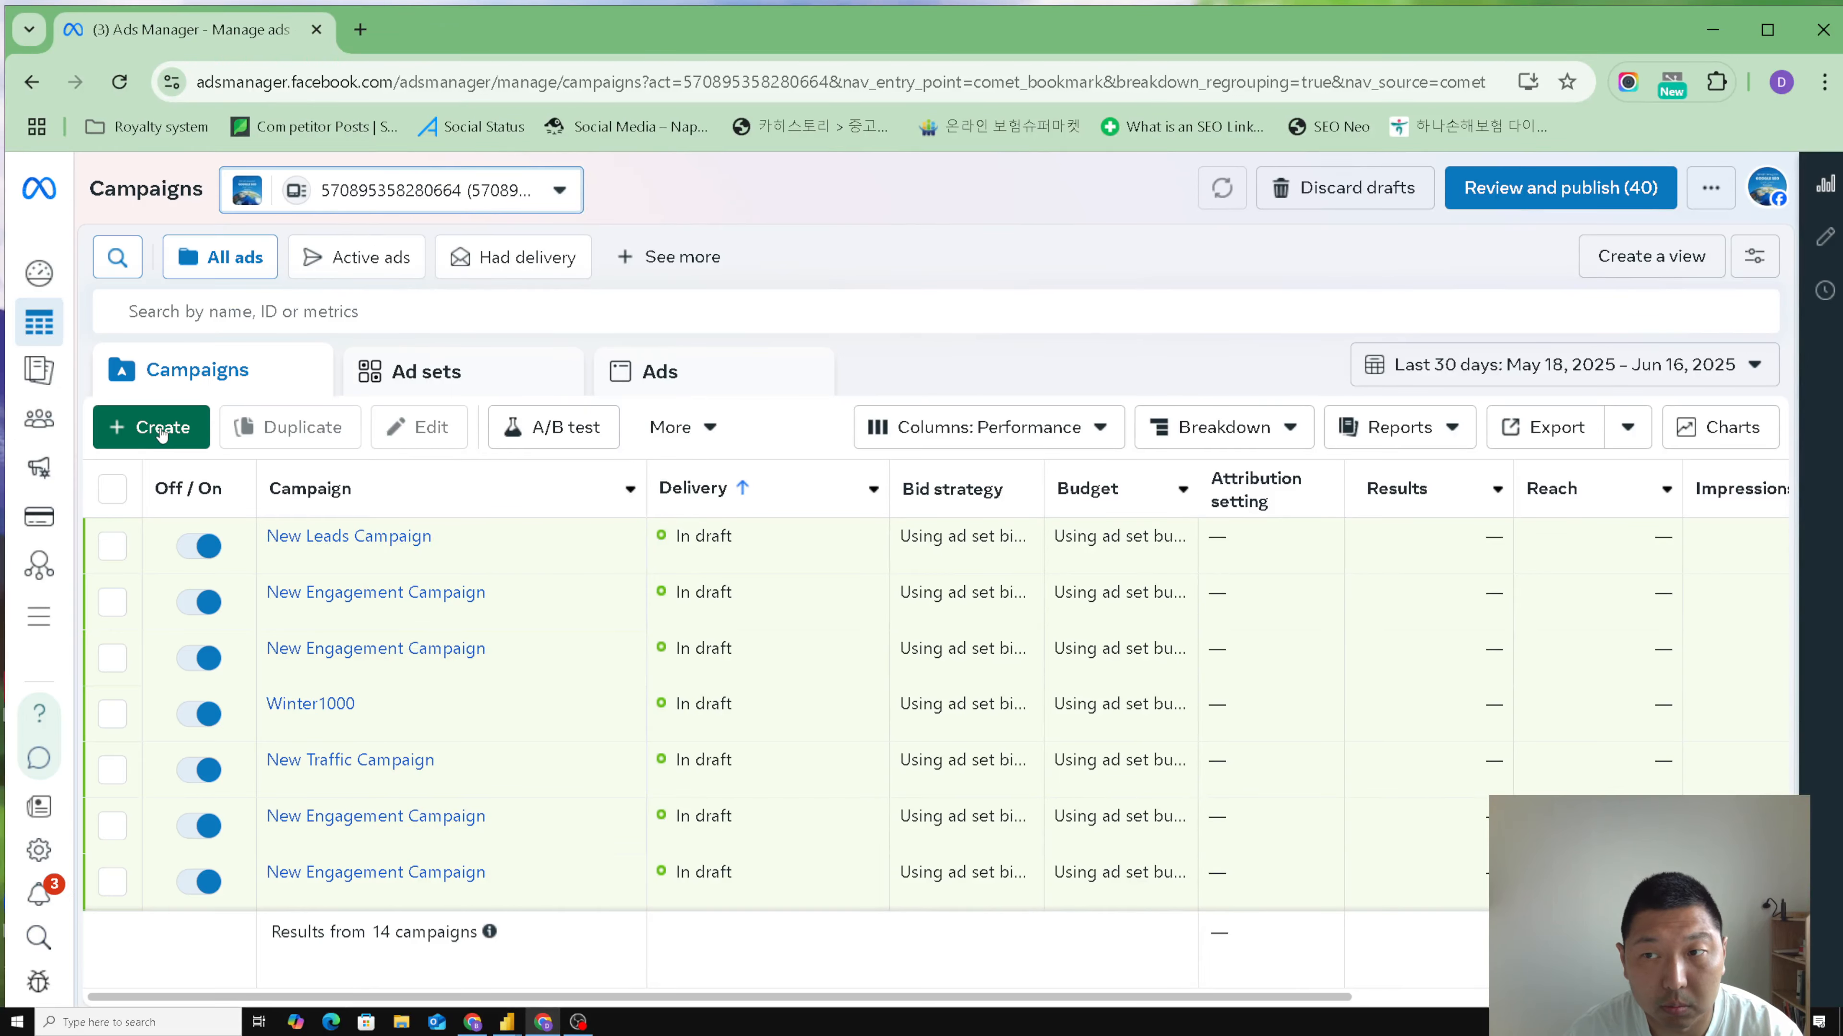
# - Create a new auction campaign with the Leads objective, using the Manual leads campaign setup
pyautogui.click(162, 428)
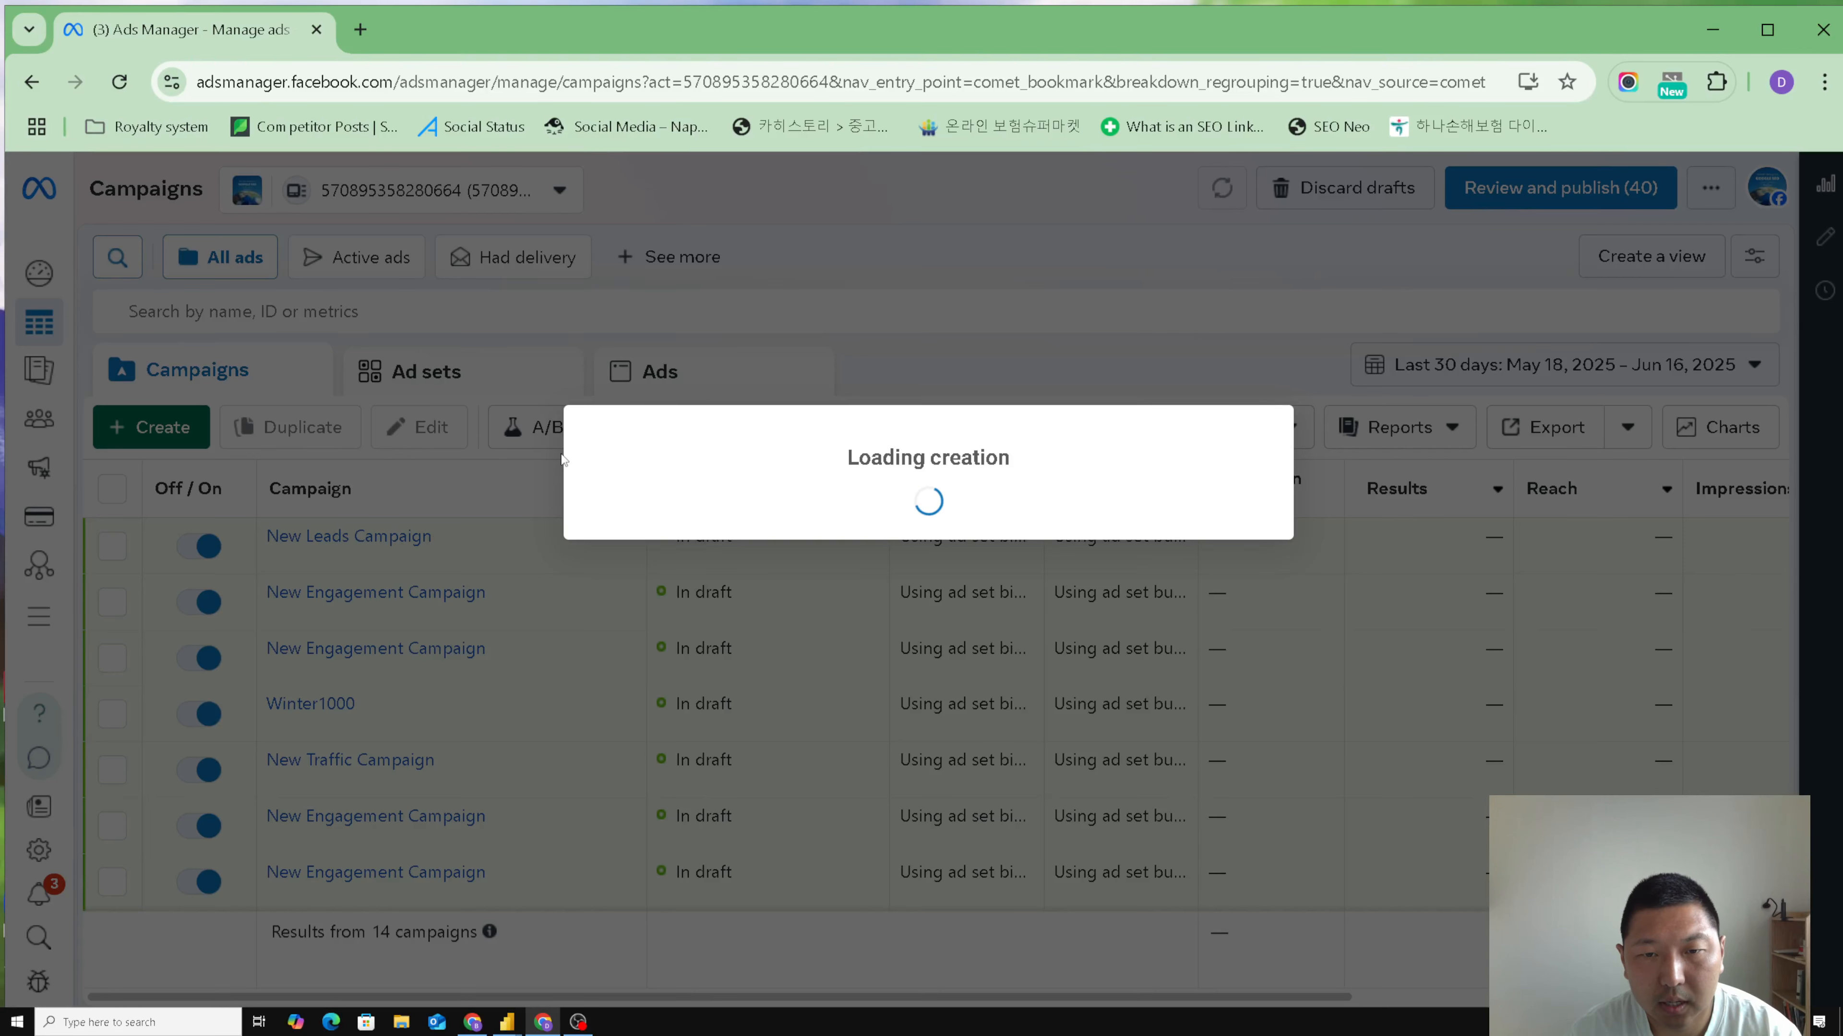
pyautogui.scroll(-3, 818, 470)
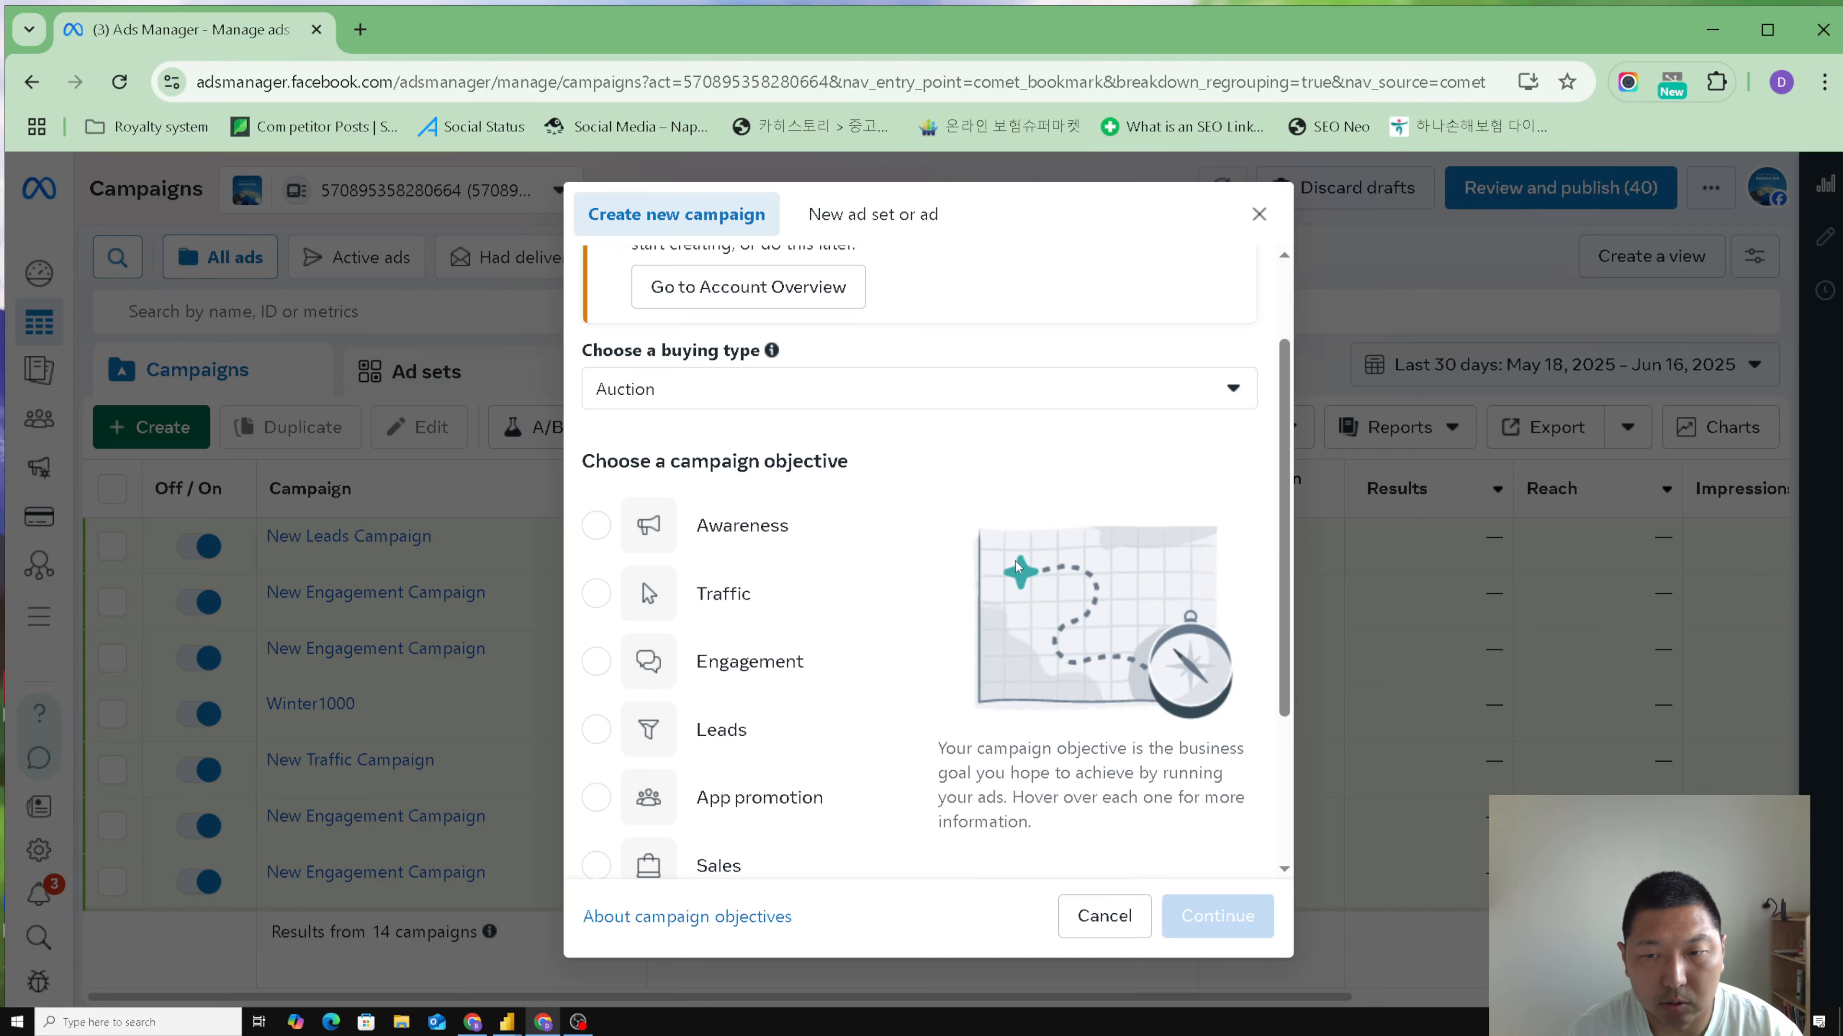
pyautogui.moveTo(839, 493)
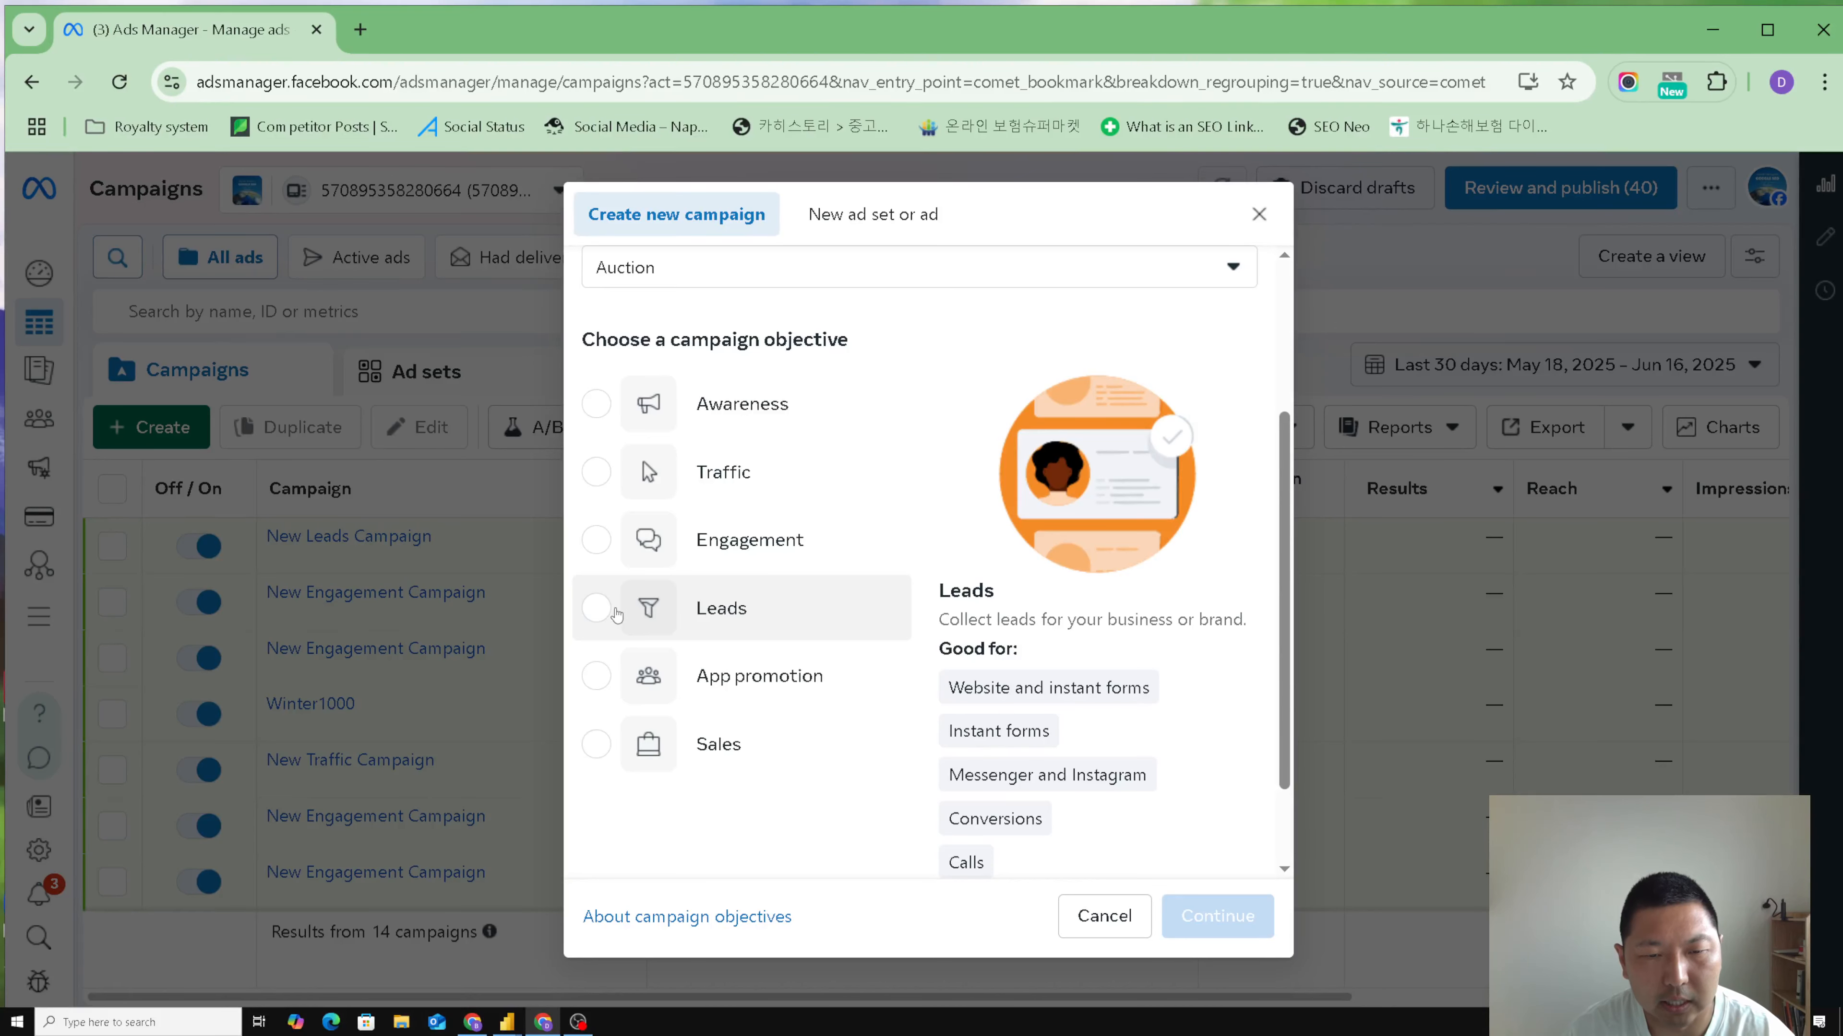
pyautogui.click(597, 610)
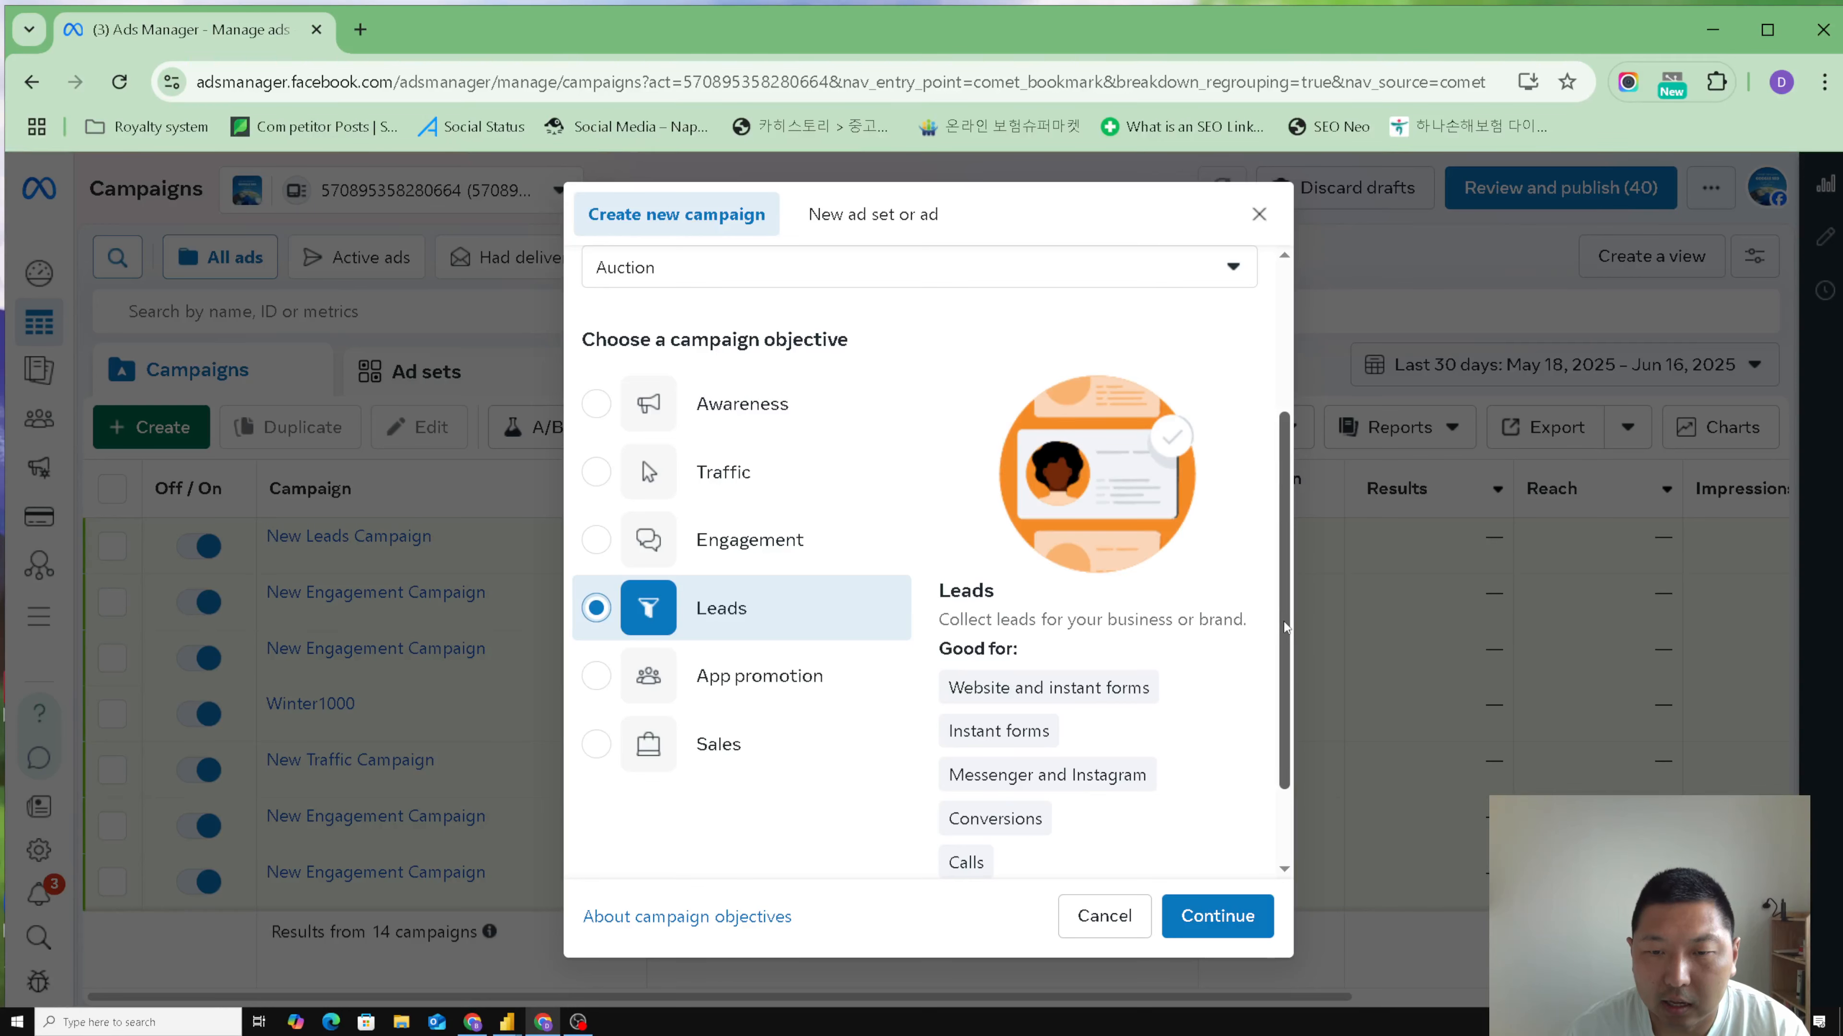
pyautogui.scroll(-1, 1284, 624)
pyautogui.moveTo(959, 588)
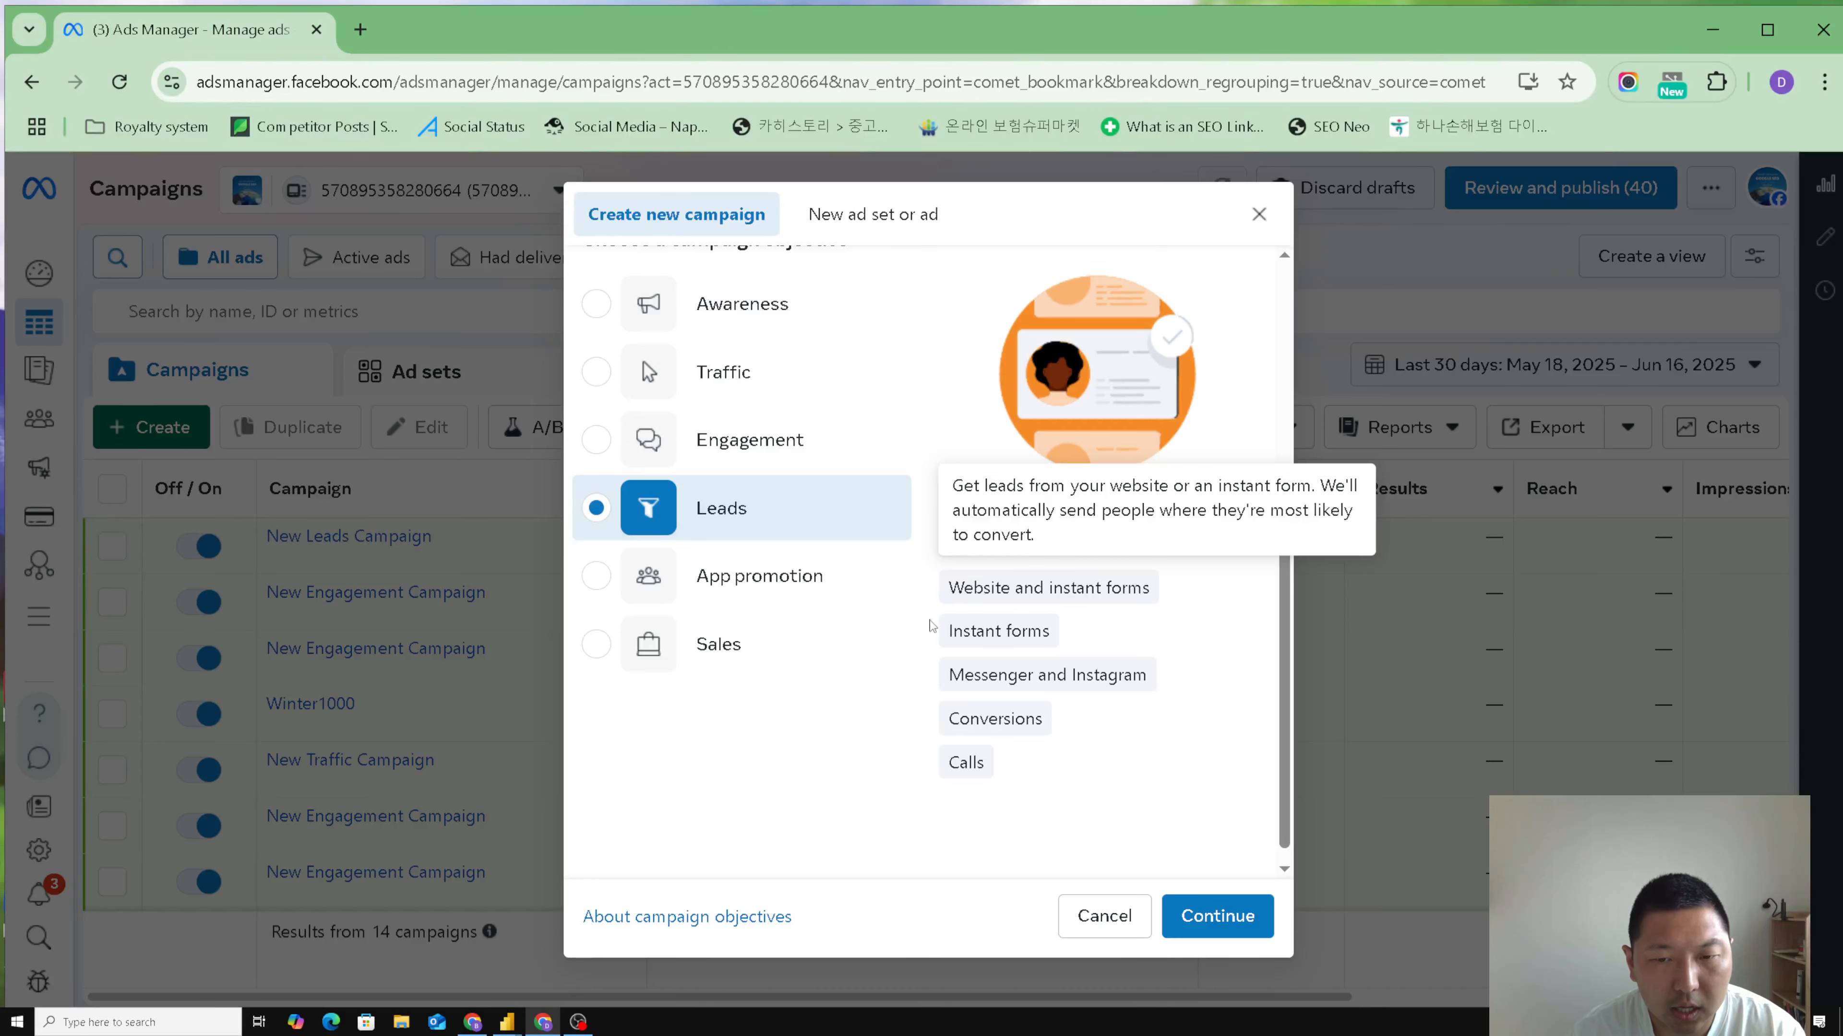
pyautogui.moveTo(1023, 618)
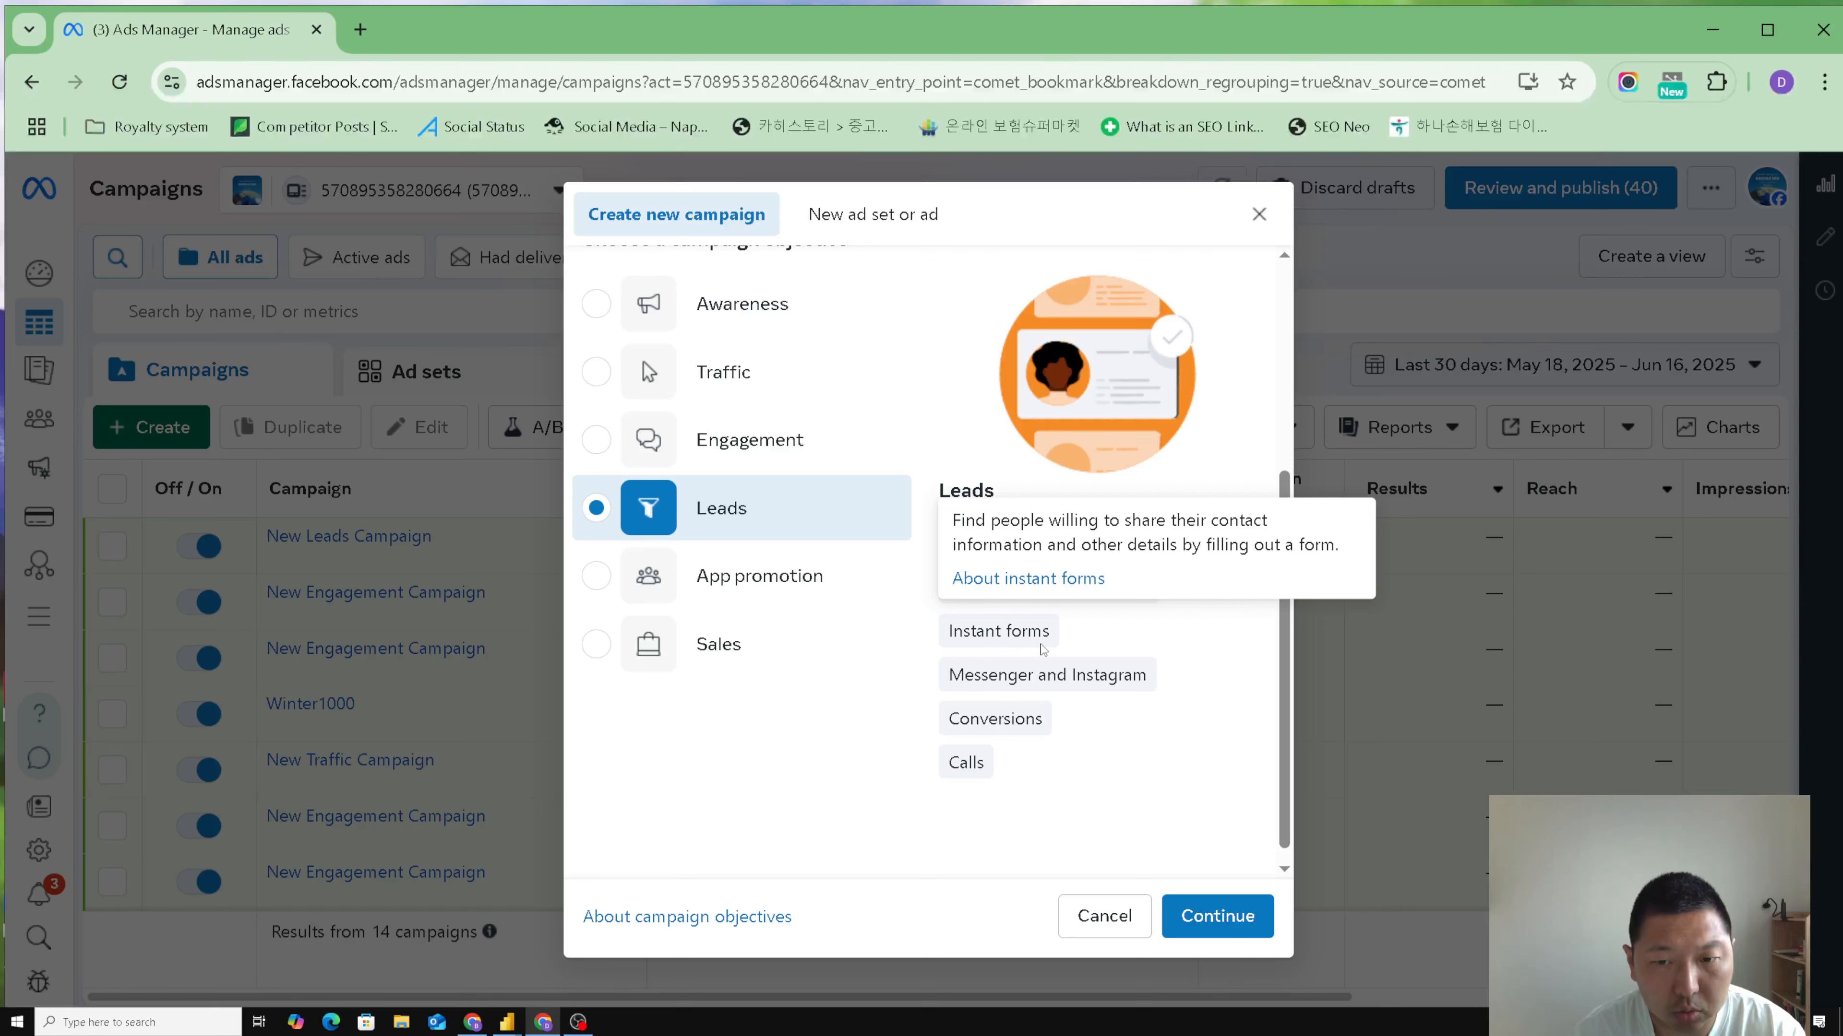
pyautogui.moveTo(1154, 675)
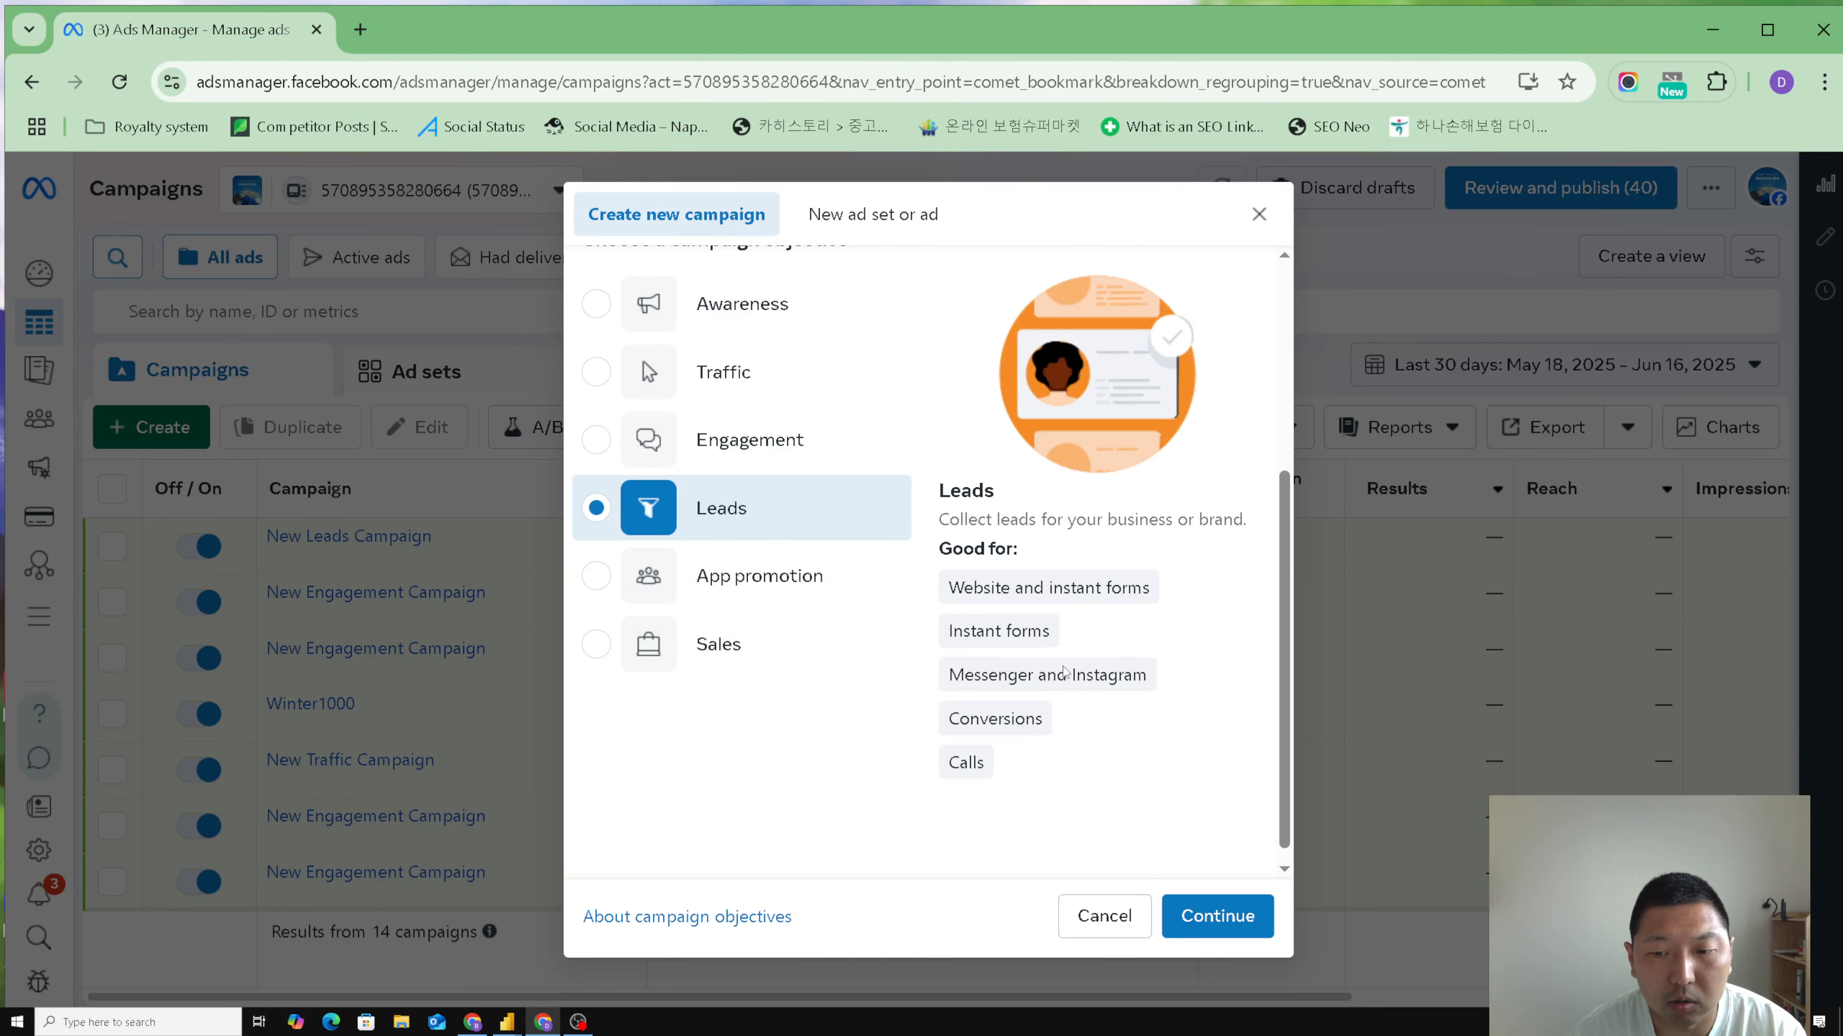
pyautogui.click(1241, 929)
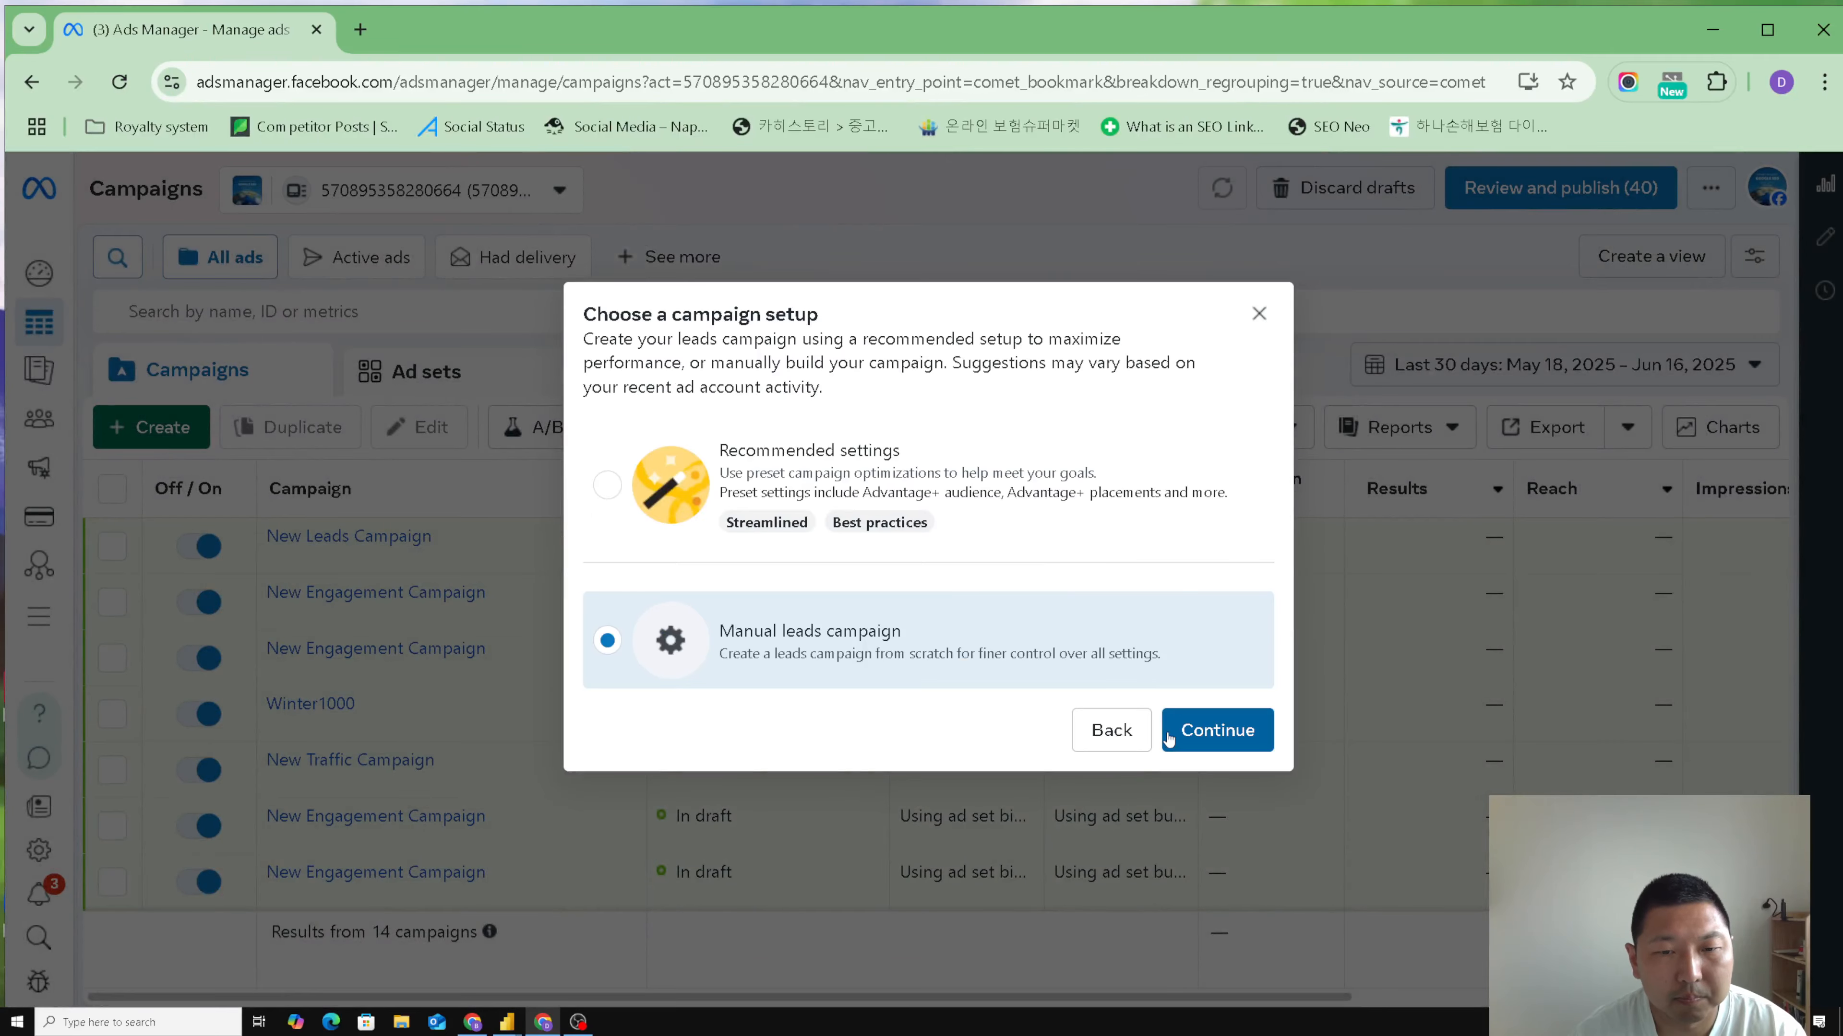
pyautogui.click(1215, 732)
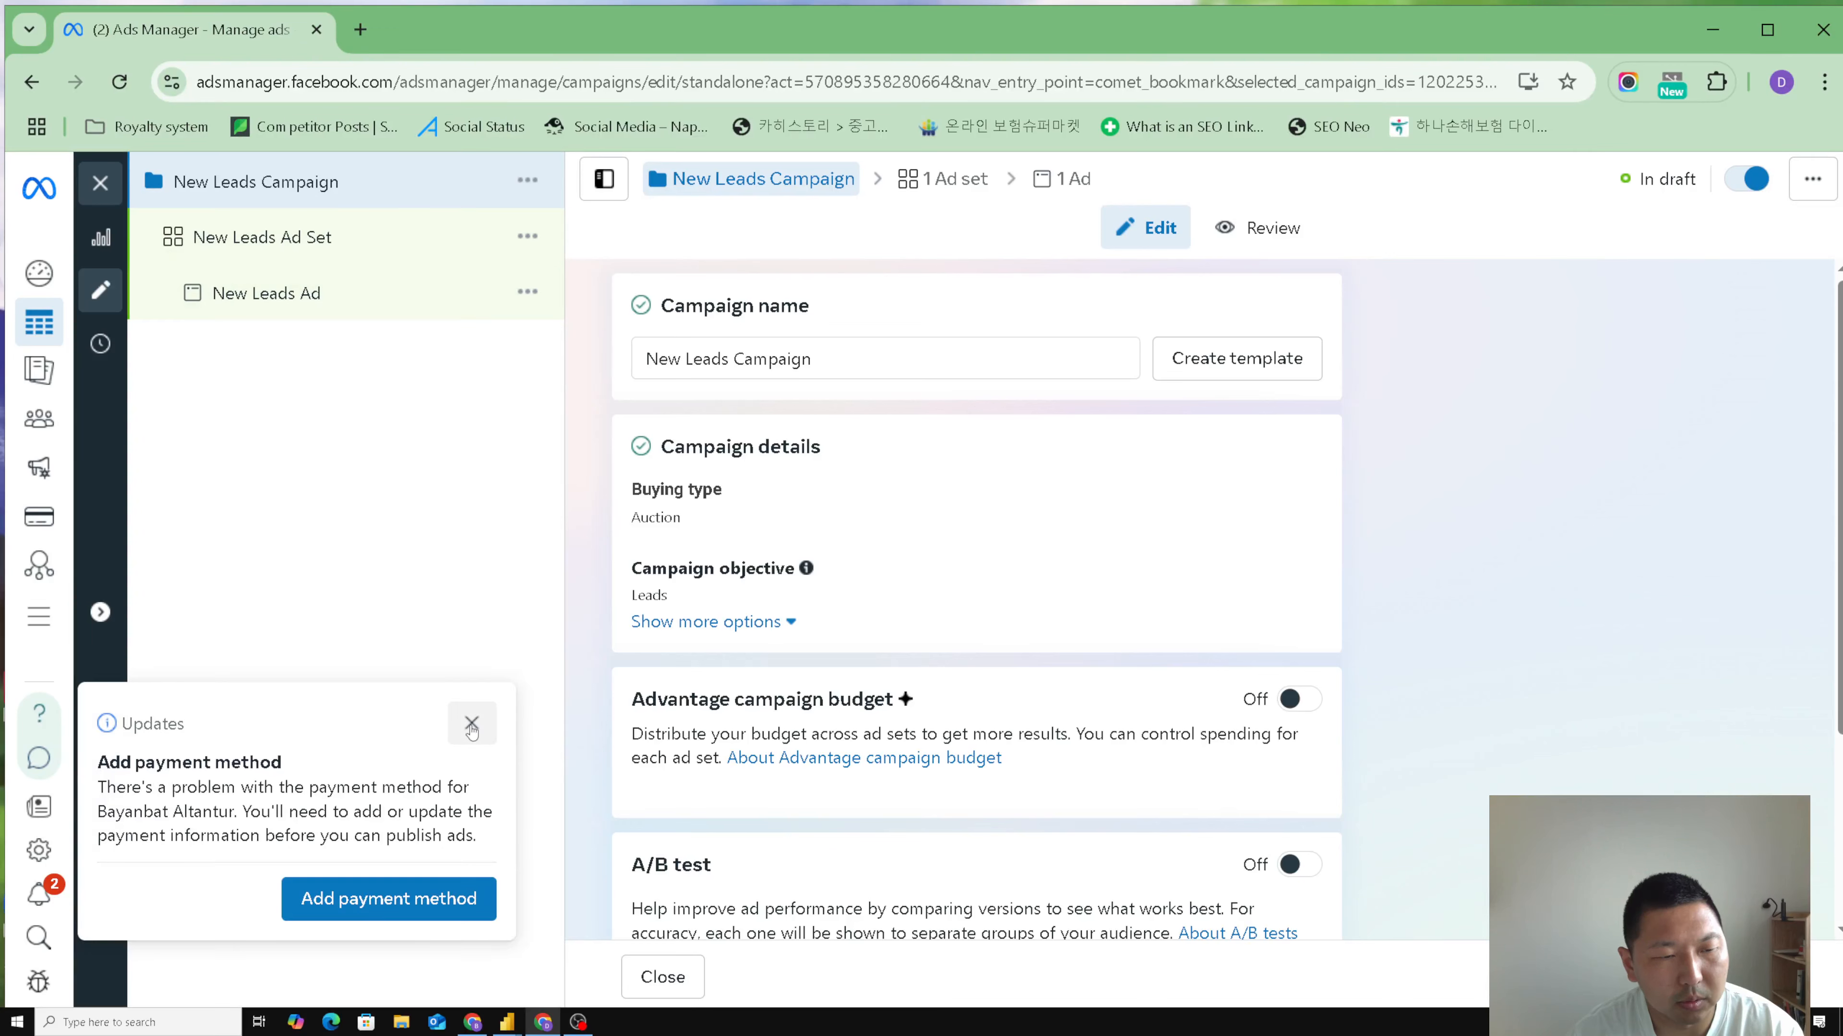
# - Dismiss the payment method notice and rename the campaign "New Leads ner uguh"
pyautogui.click(472, 725)
pyautogui.moveTo(845, 357); pyautogui.dragTo(562, 371)
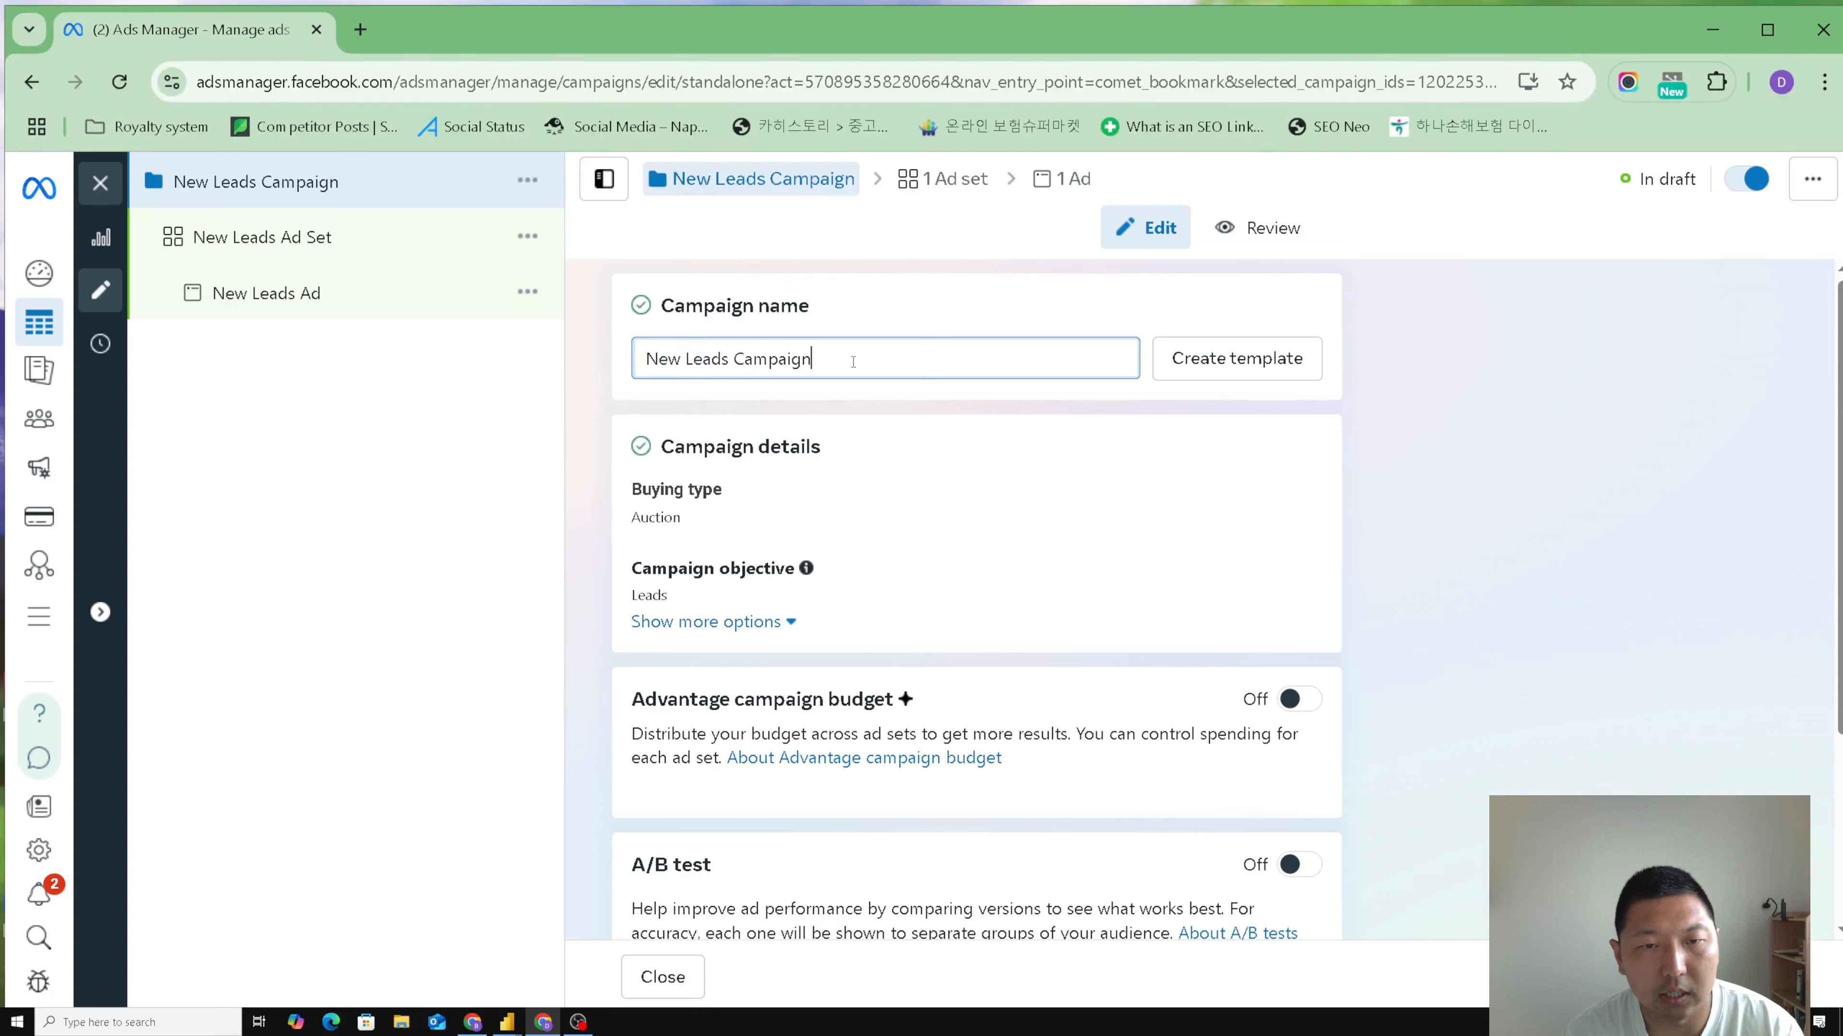
pyautogui.moveTo(848, 359); pyautogui.dragTo(736, 360)
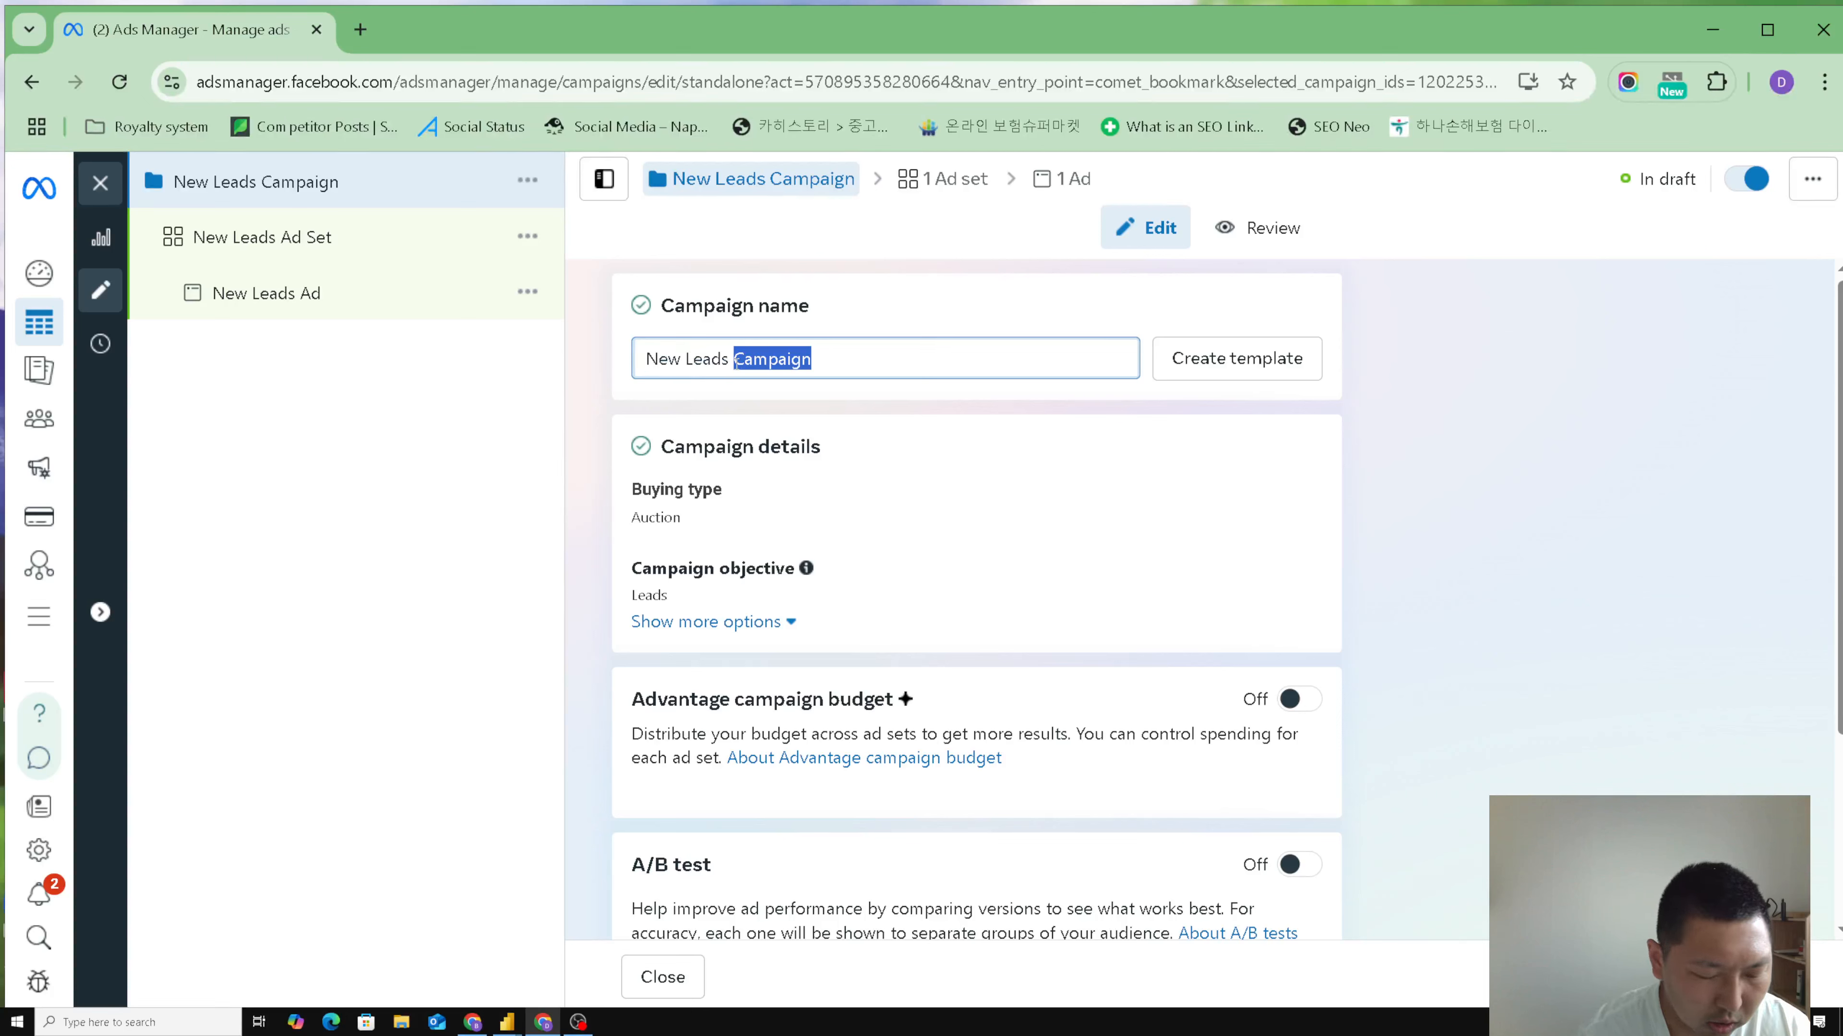
pyautogui.write('ner uguh')
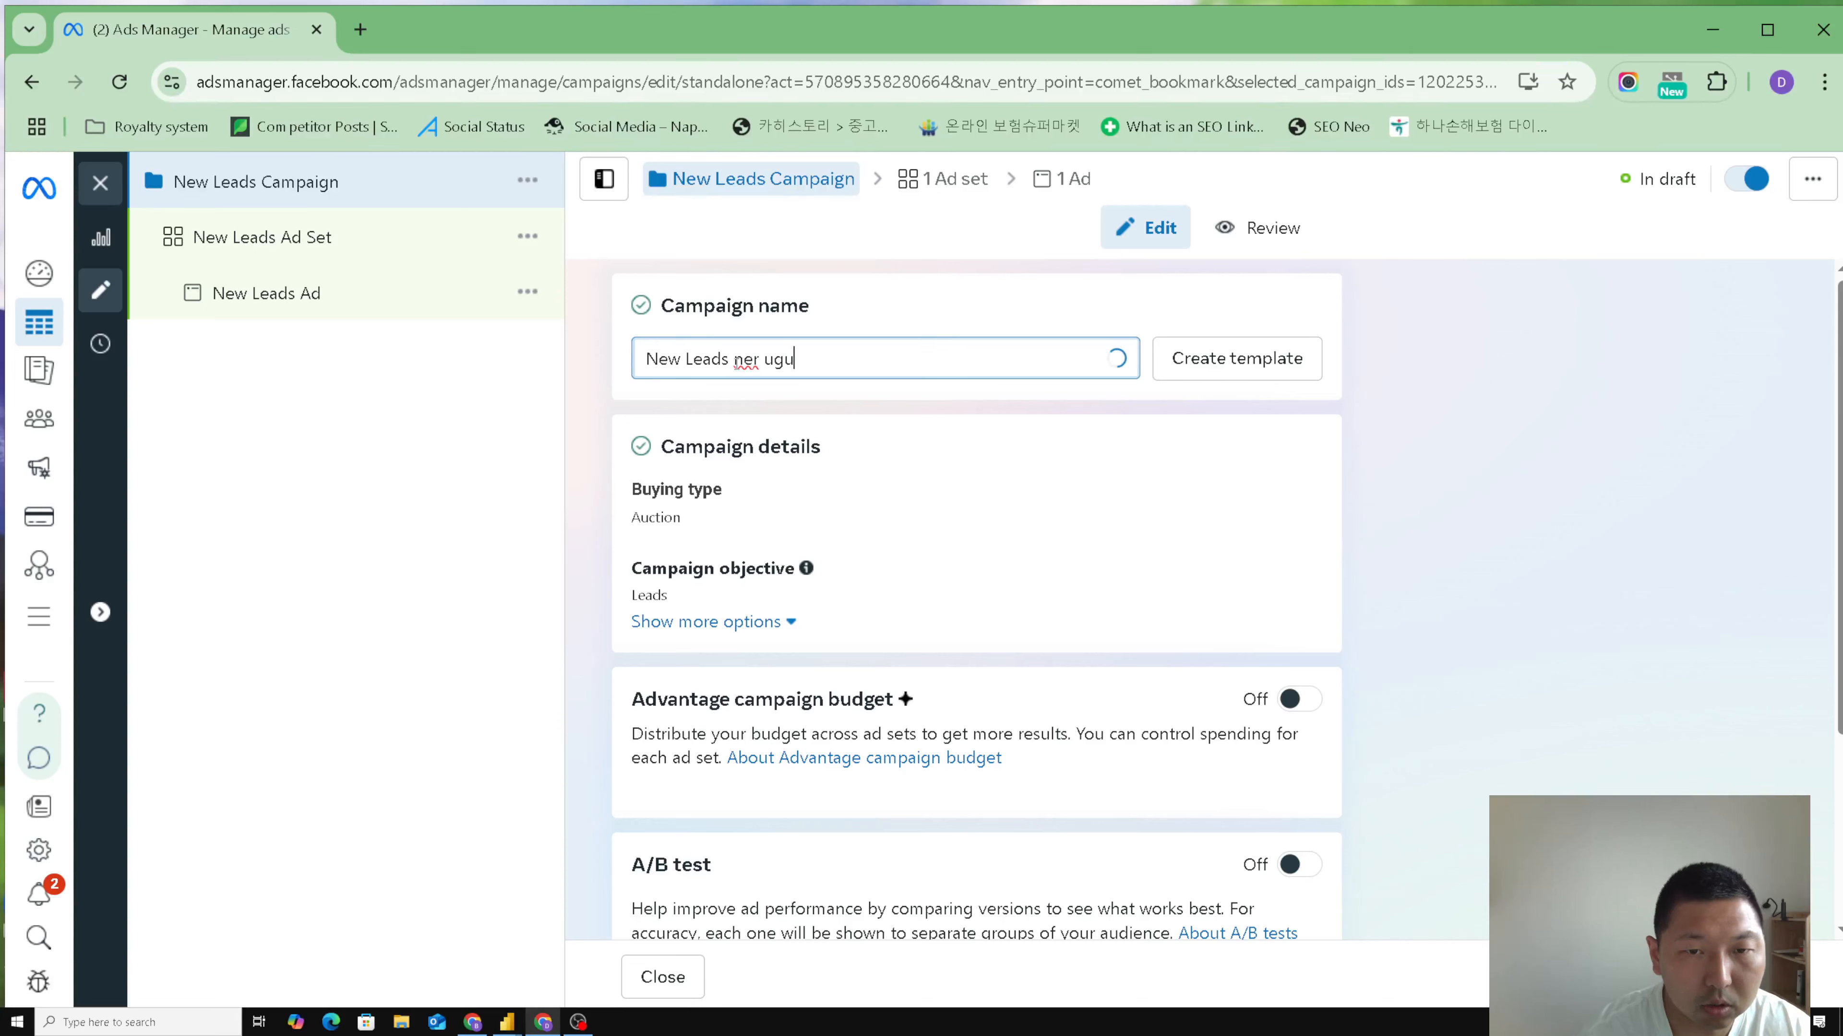
pyautogui.tripleClick(775, 358)
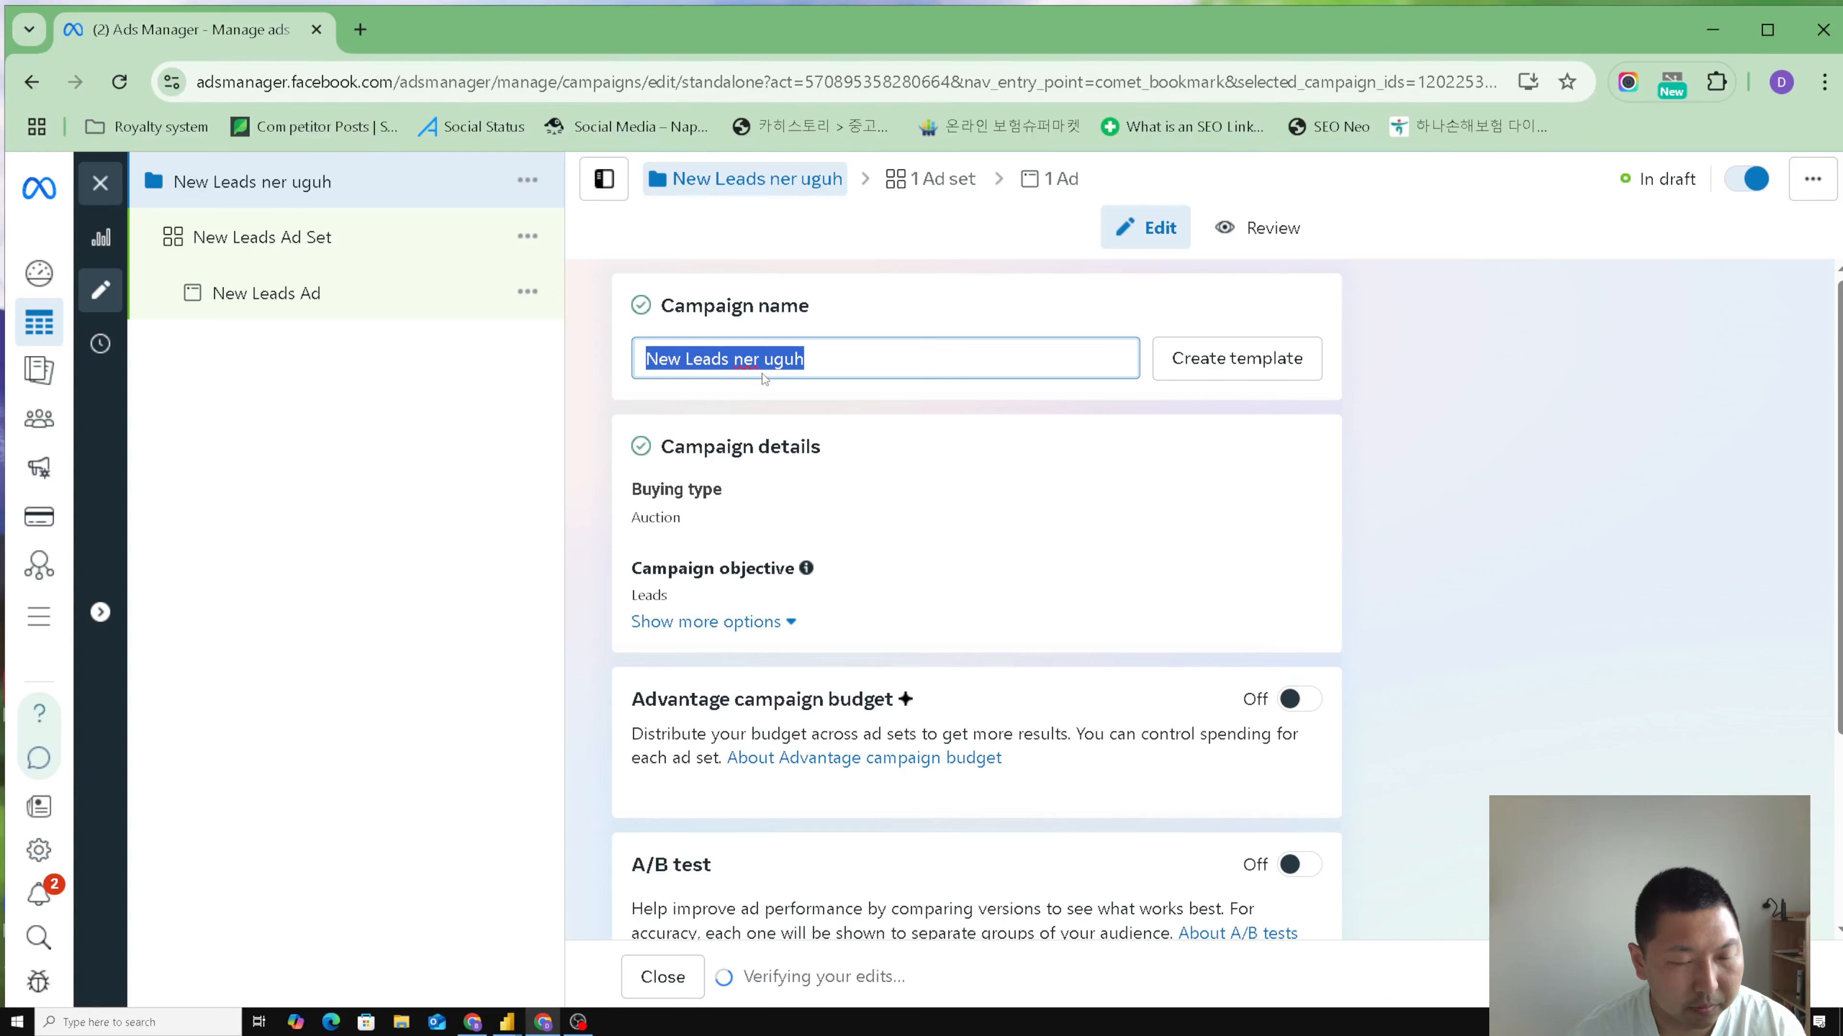
pyautogui.click(601, 428)
# - Turn on the Advantage campaign budget and set it to a lifetime budget of $50
pyautogui.scroll(-3, 601, 427)
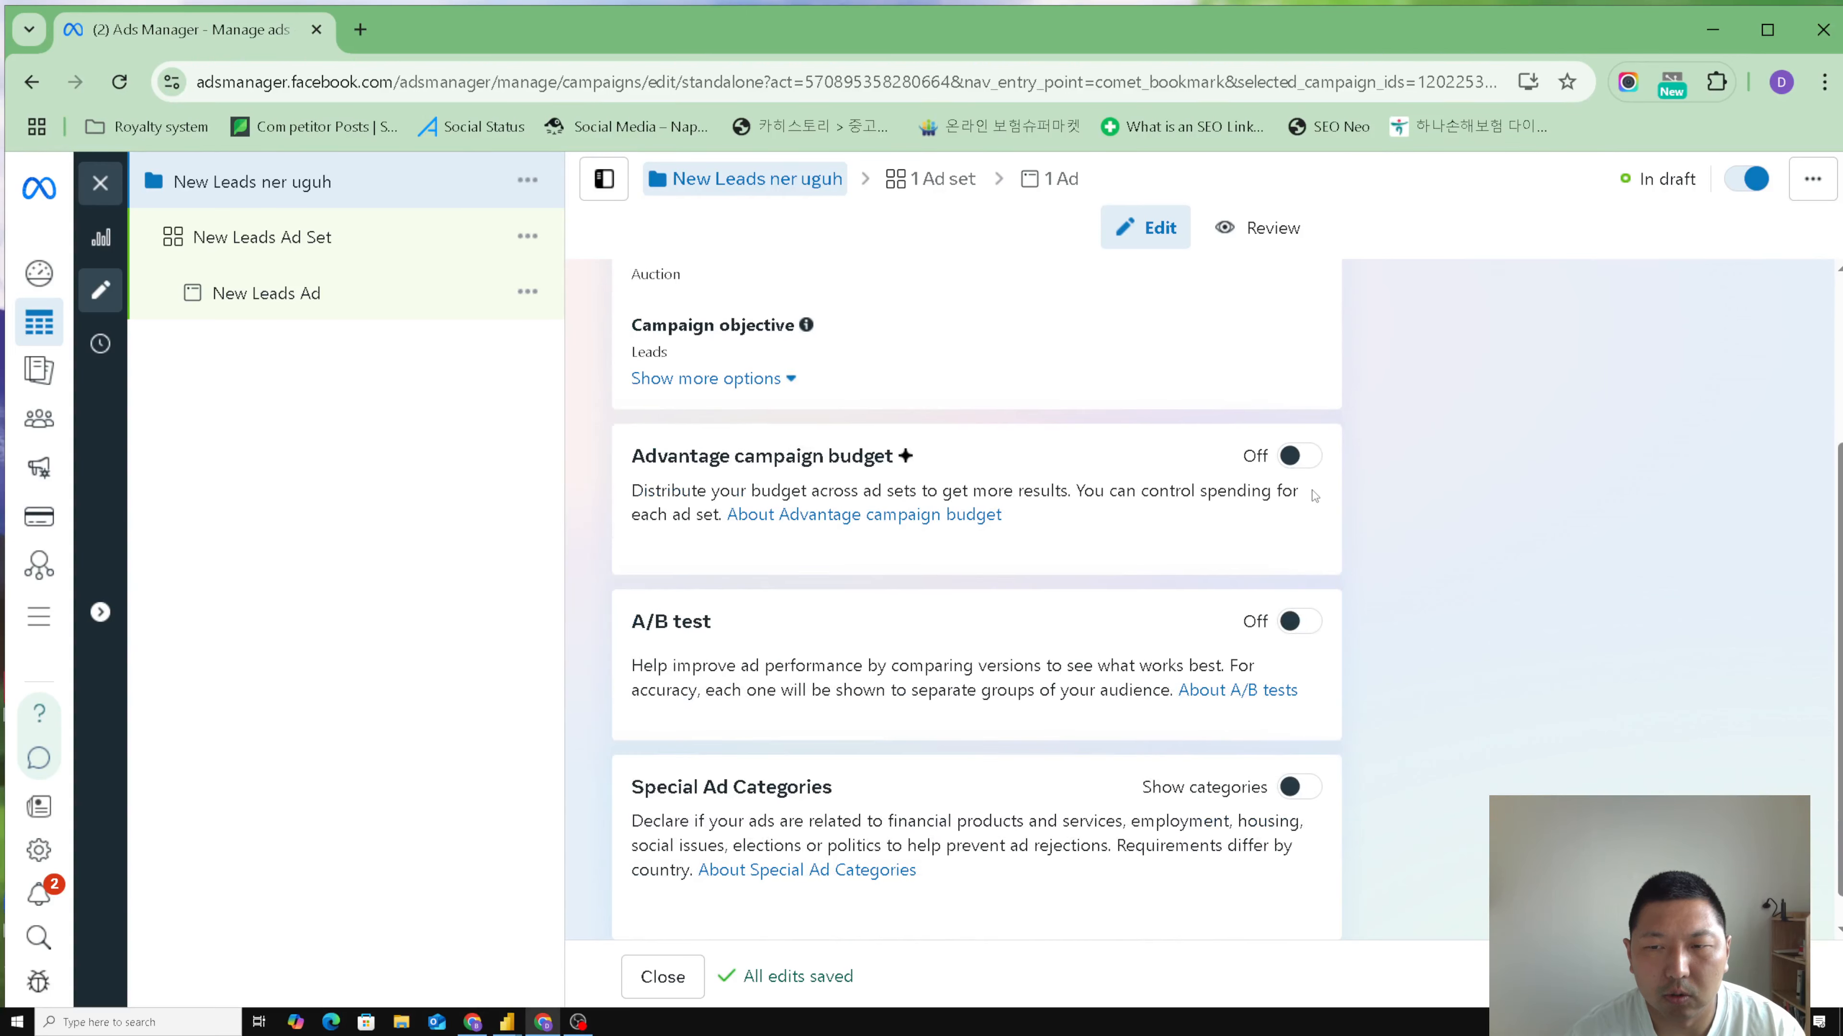
pyautogui.click(1299, 456)
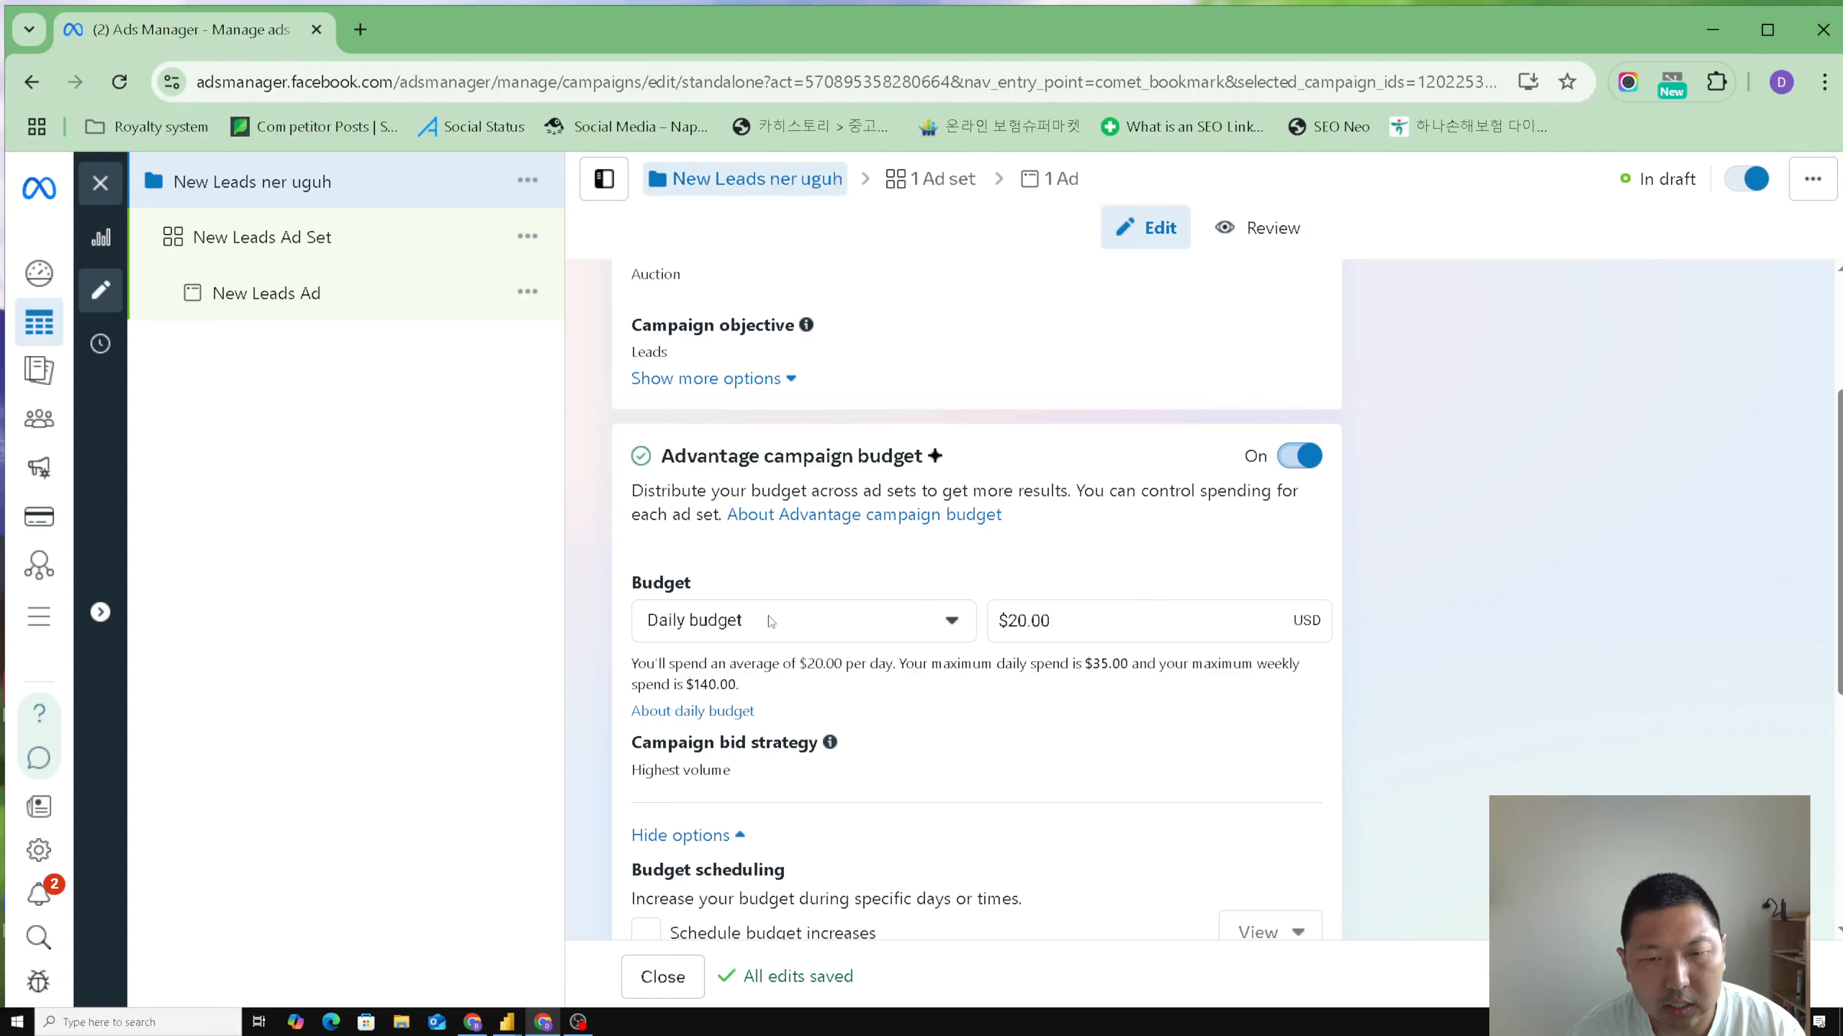
pyautogui.click(930, 630)
pyautogui.click(844, 715)
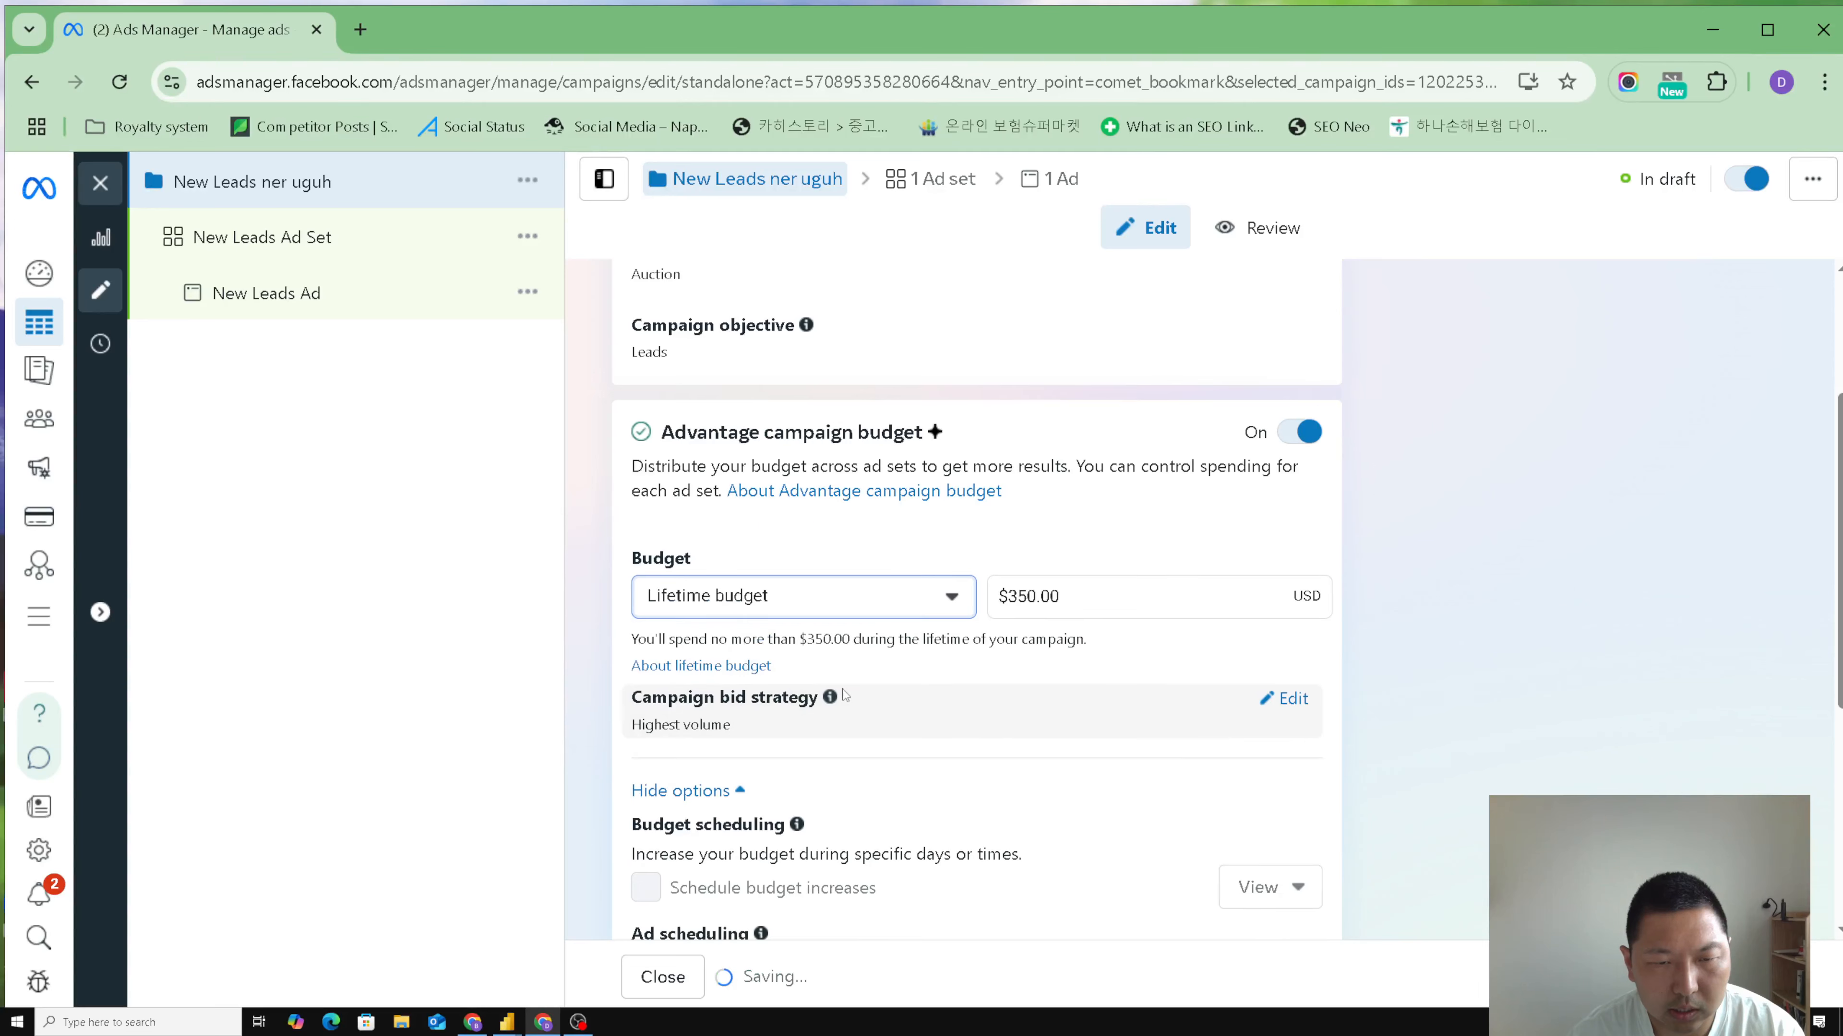
pyautogui.click(1096, 605)
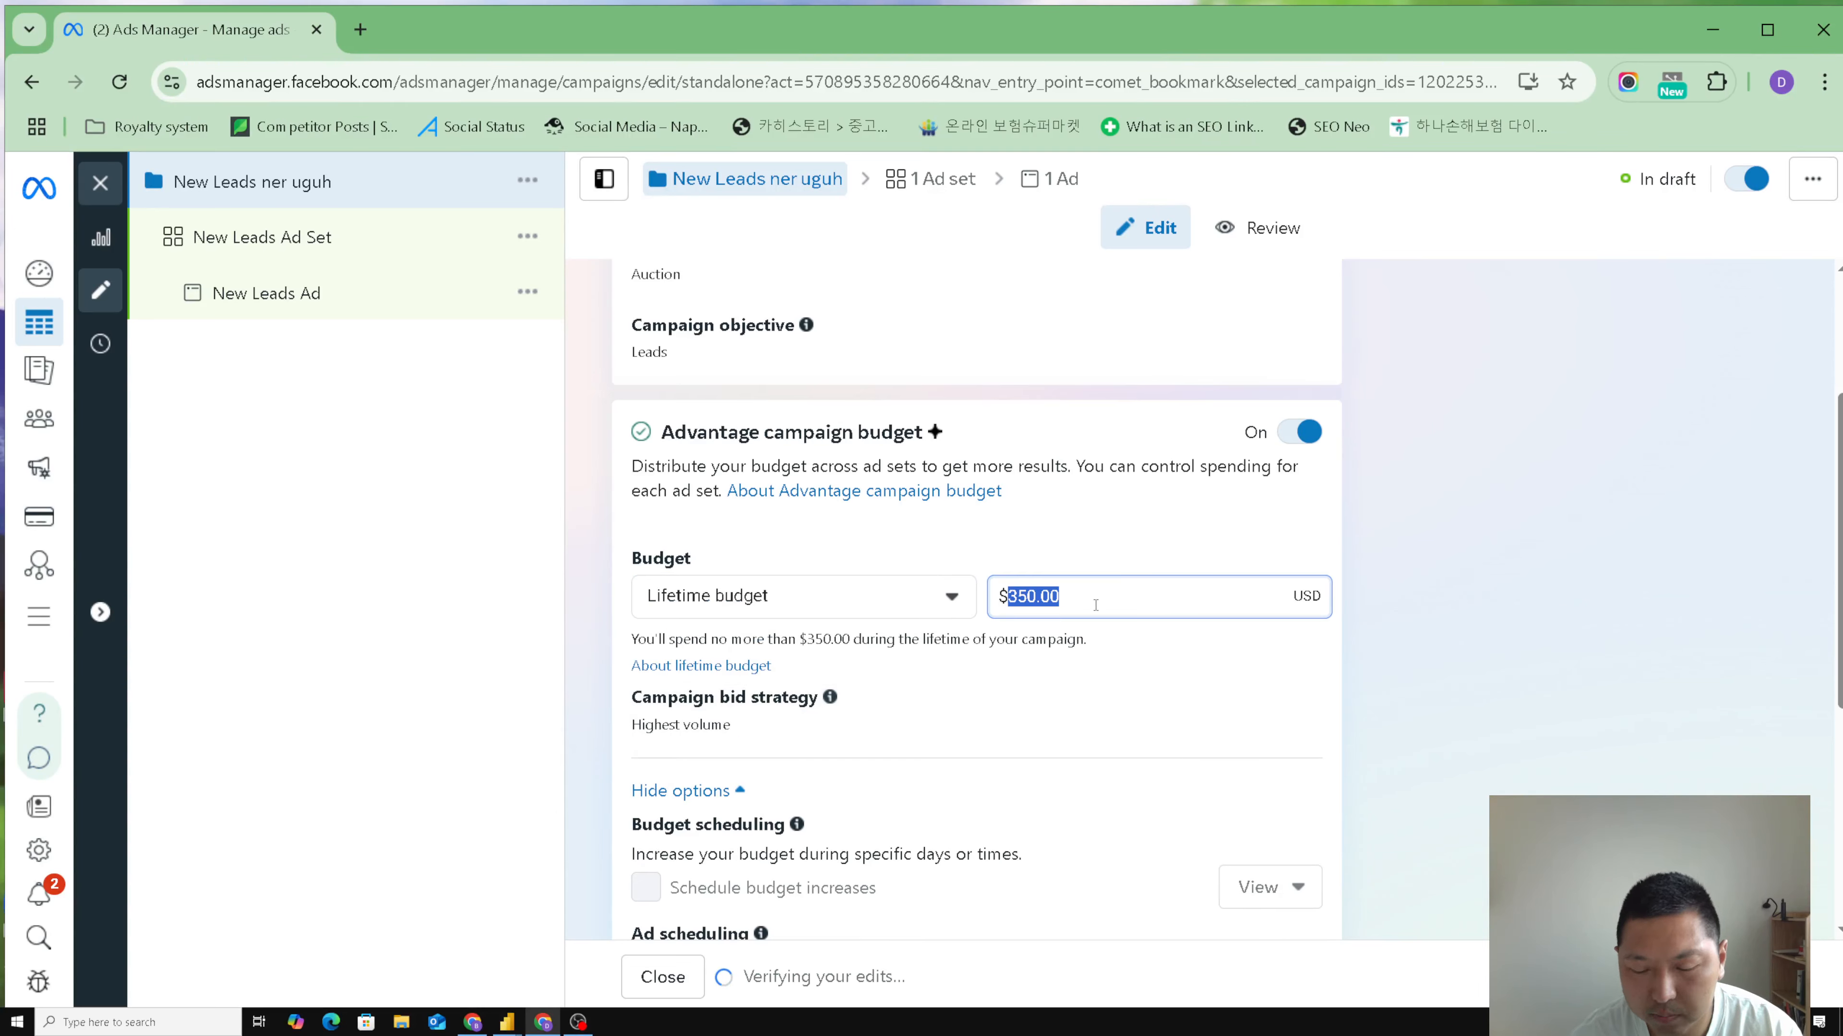
pyautogui.write('50')
pyautogui.click(994, 528)
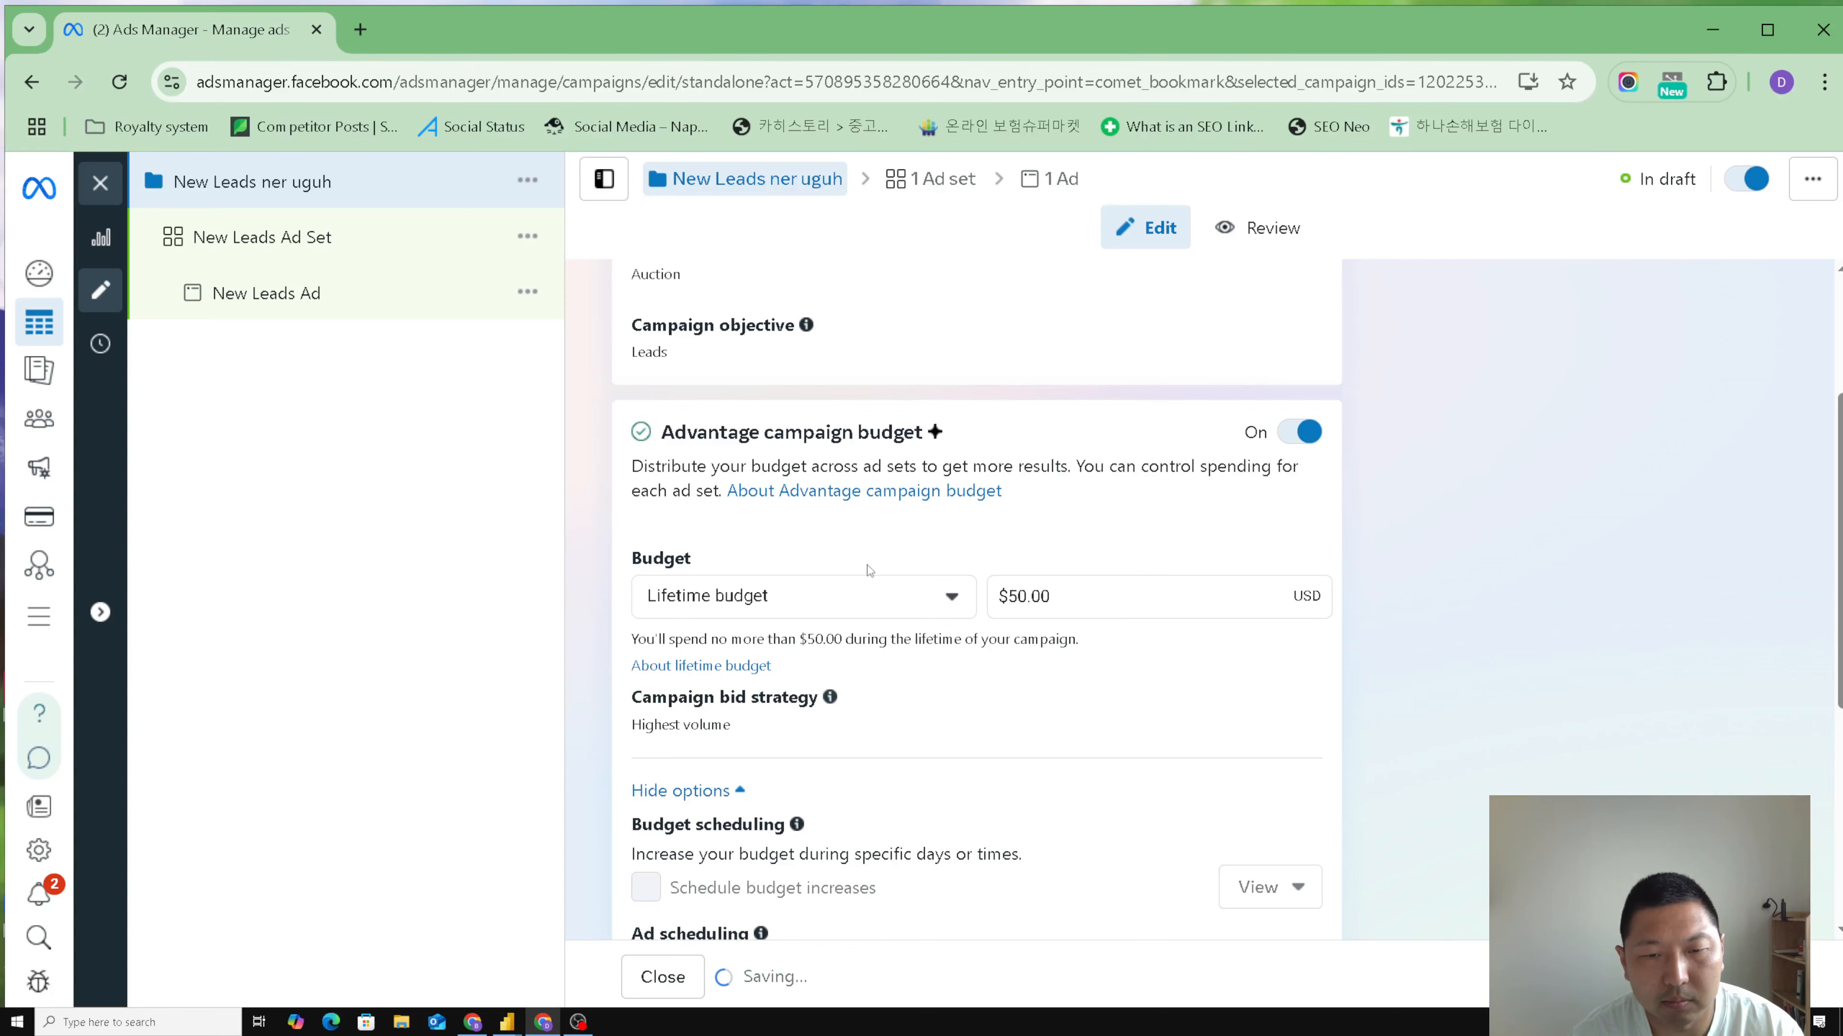
pyautogui.scroll(-5, 925, 748)
pyautogui.scroll(-1, 925, 752)
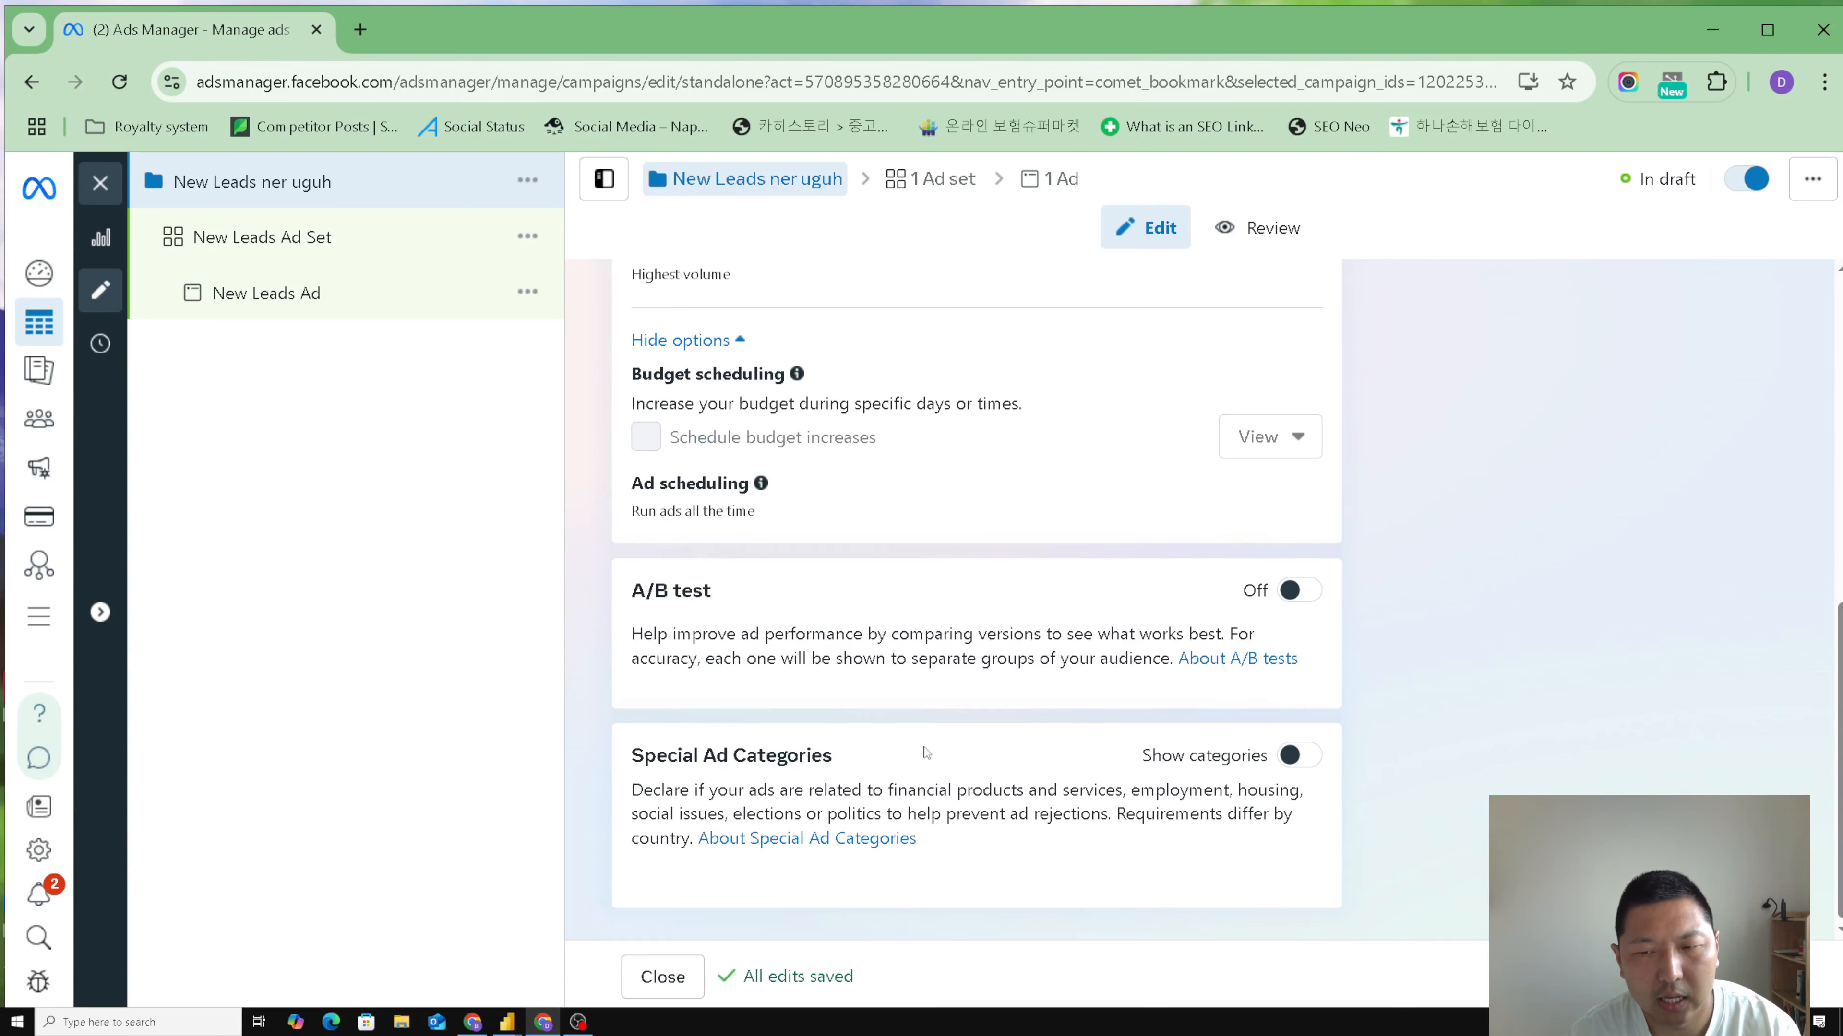
pyautogui.scroll(8, 934, 753)
pyautogui.scroll(-8, 939, 739)
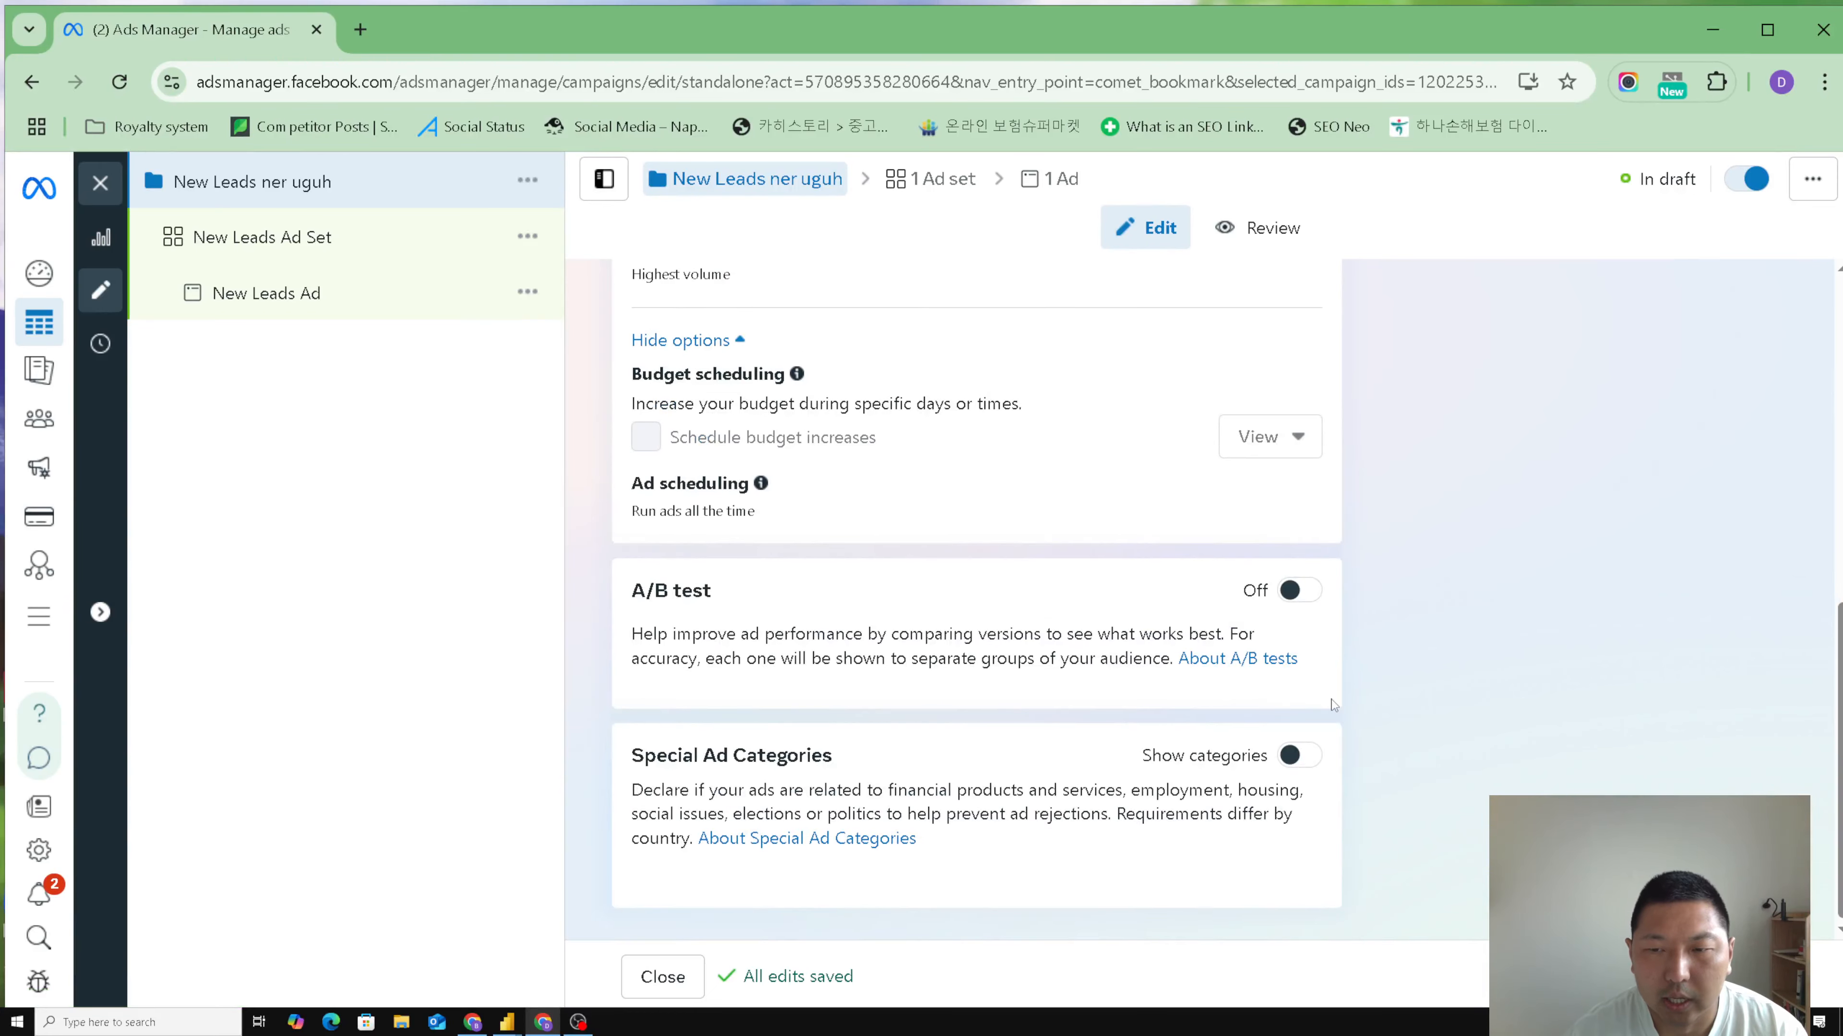
pyautogui.scroll(8, 859, 624)
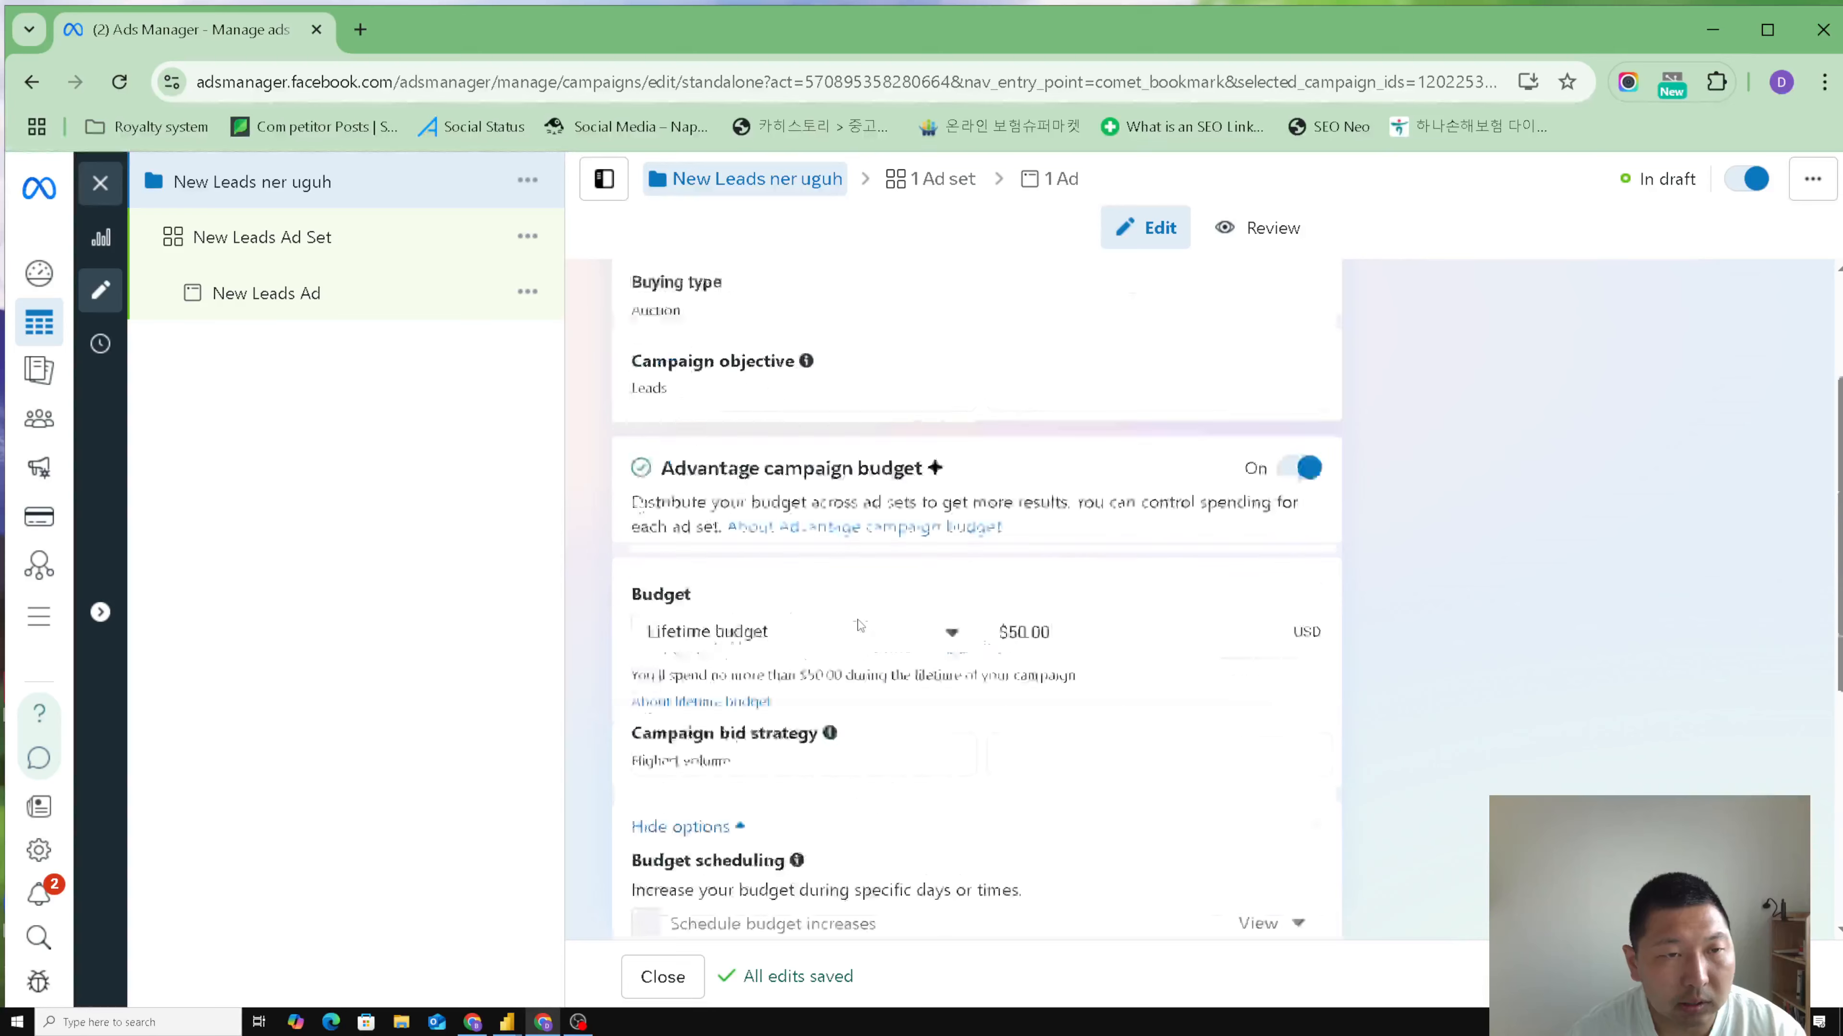
# - Open the campaign's ad set, dismiss the payment method notice and rename the ad set "New Leads ner uguh"
pyautogui.click(280, 247)
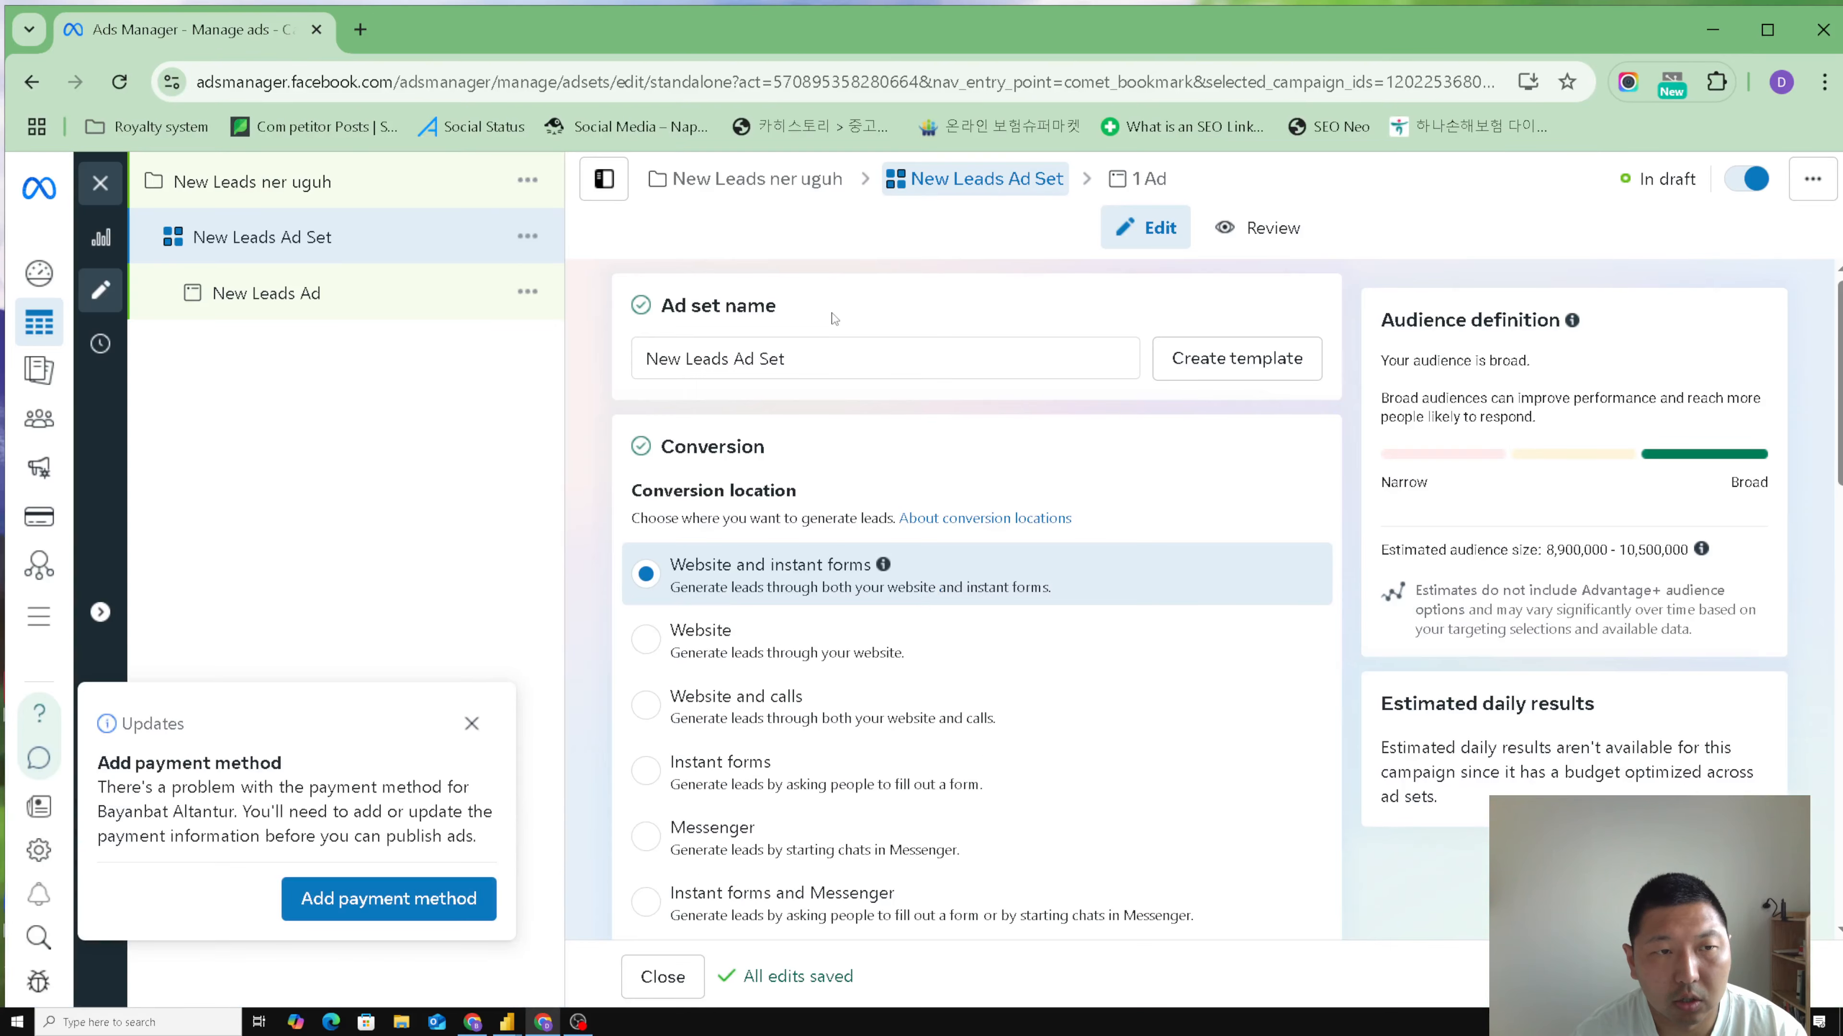
pyautogui.click(472, 724)
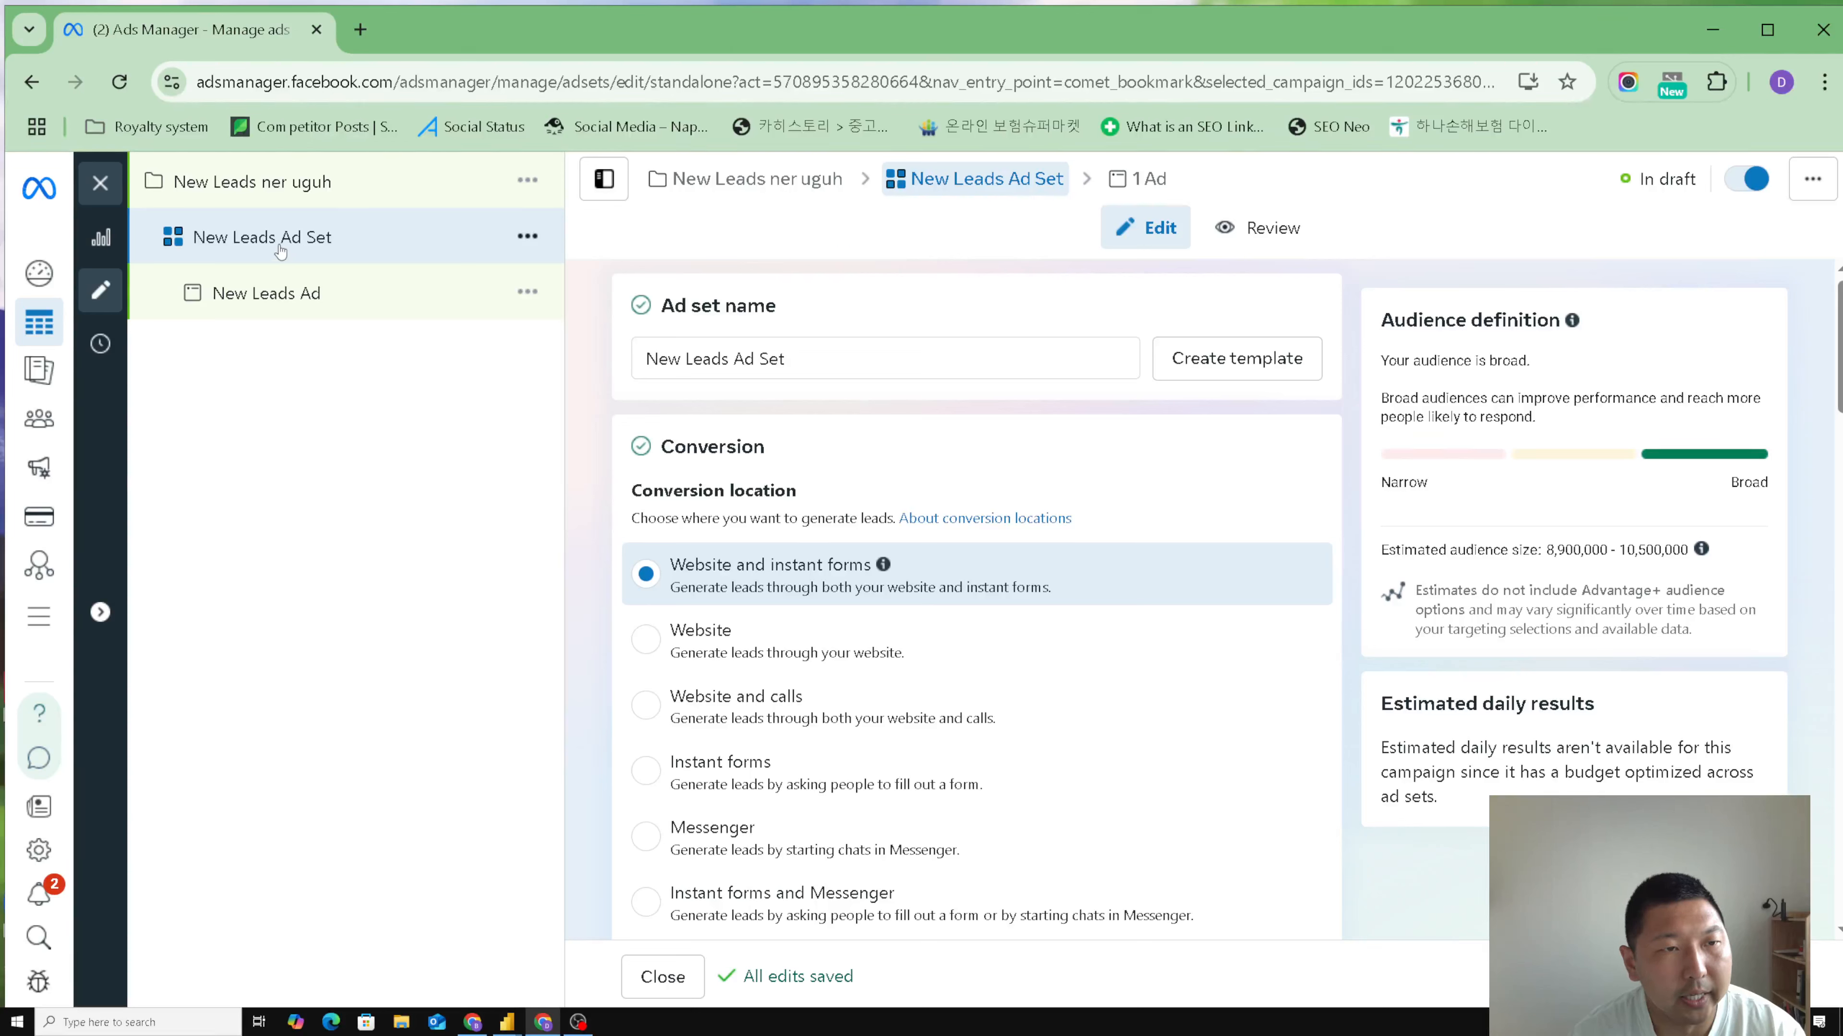
pyautogui.moveTo(806, 358); pyautogui.dragTo(735, 360)
pyautogui.write('ner uguh')
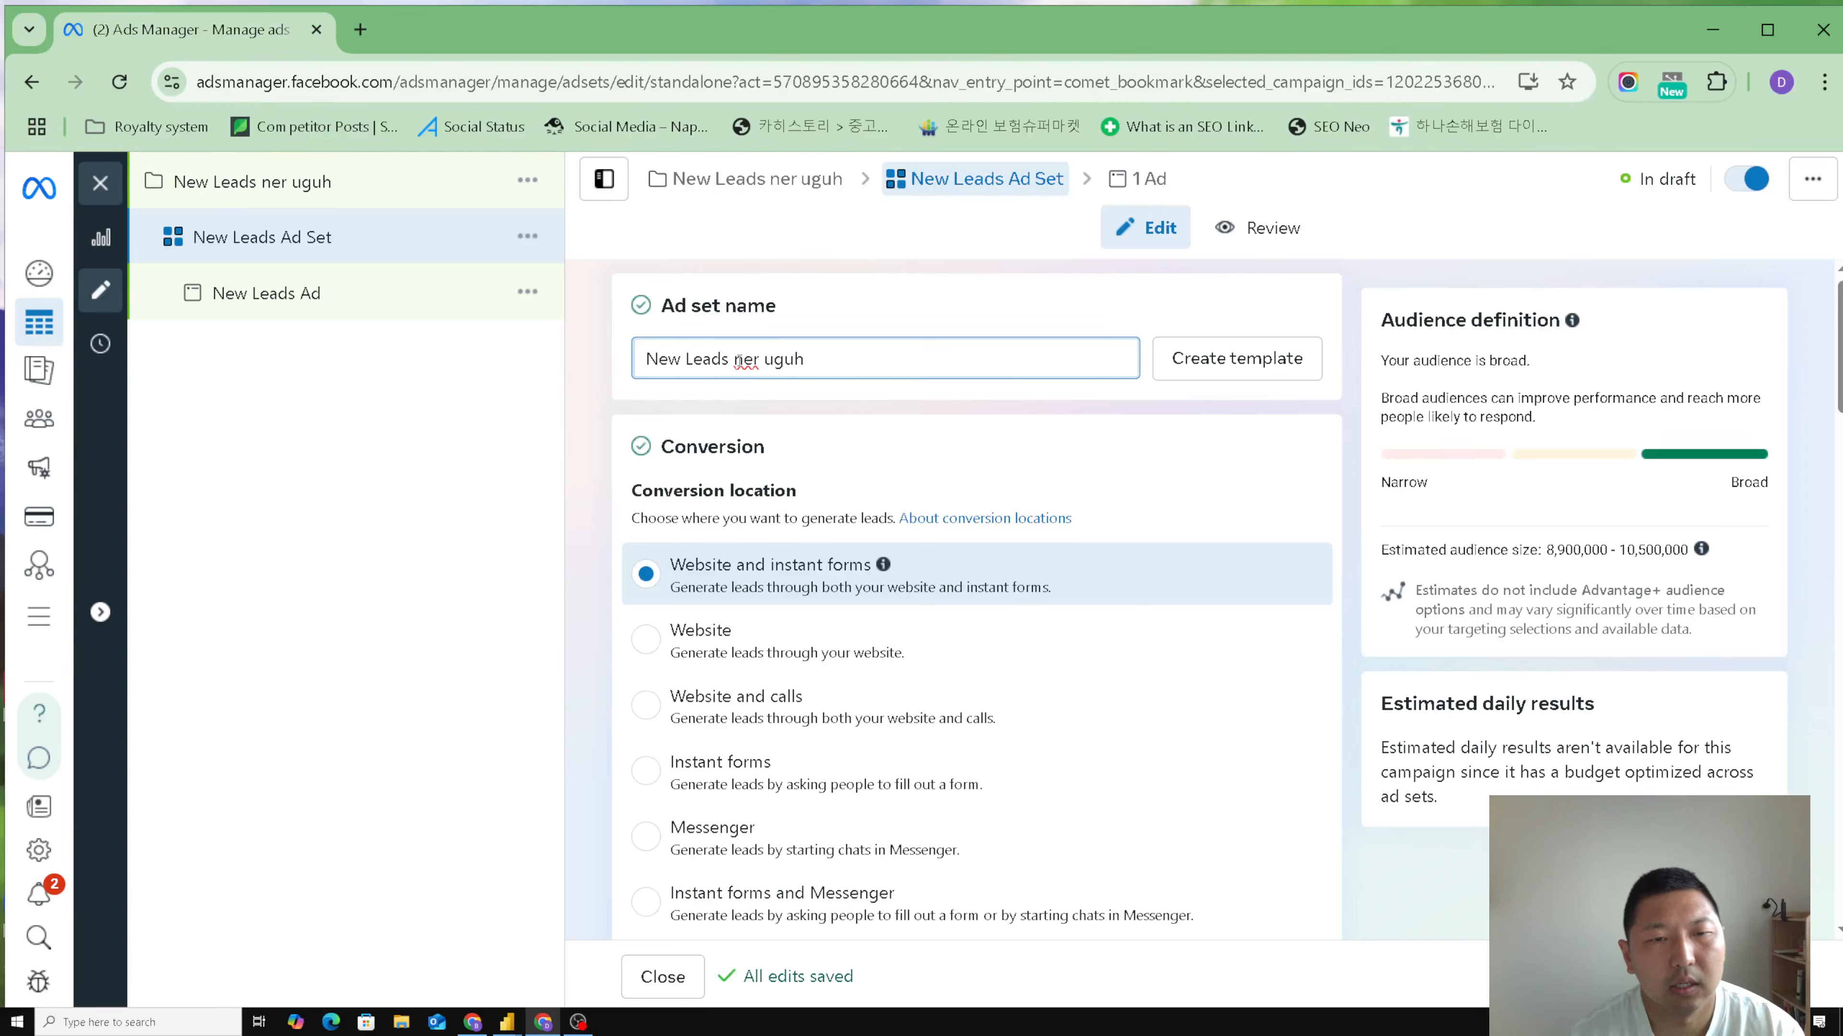
pyautogui.click(580, 420)
# - Set the ad set's conversion location to Instant forms and accept Meta's Lead Ads Terms for the "MedCare" Facebook Page
pyautogui.scroll(-2, 588, 557)
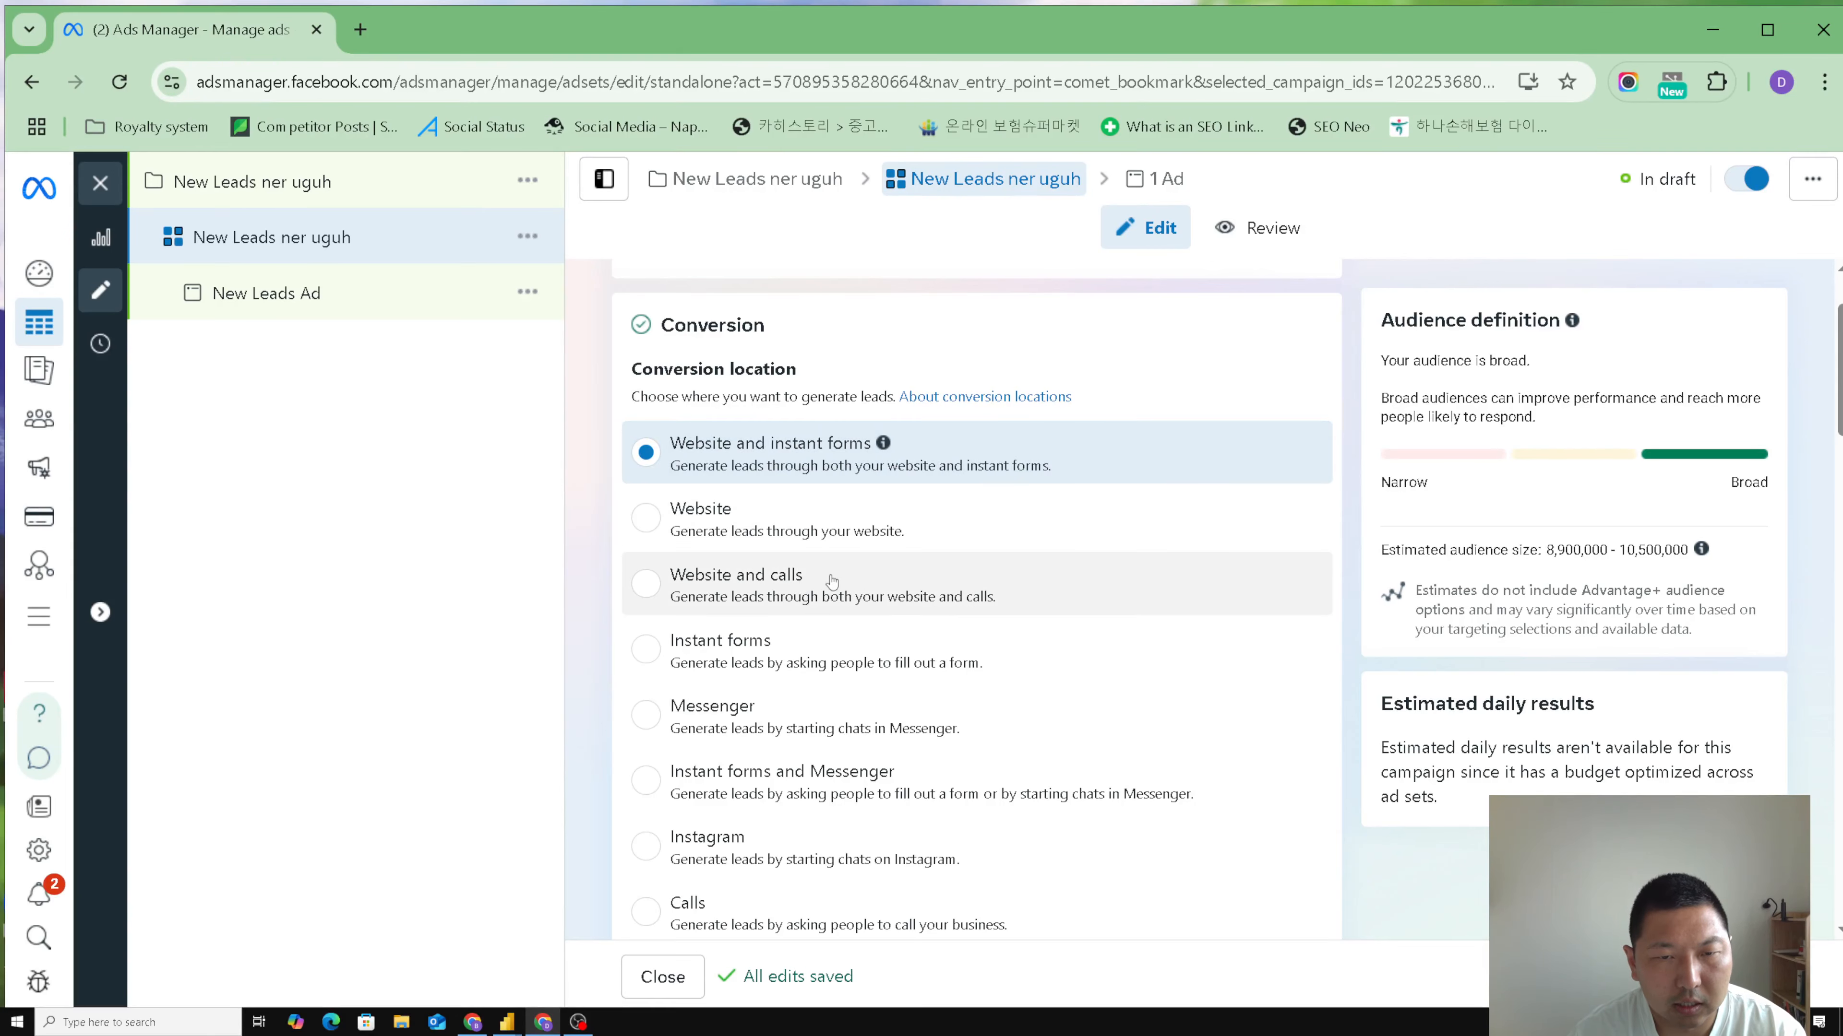
pyautogui.click(650, 658)
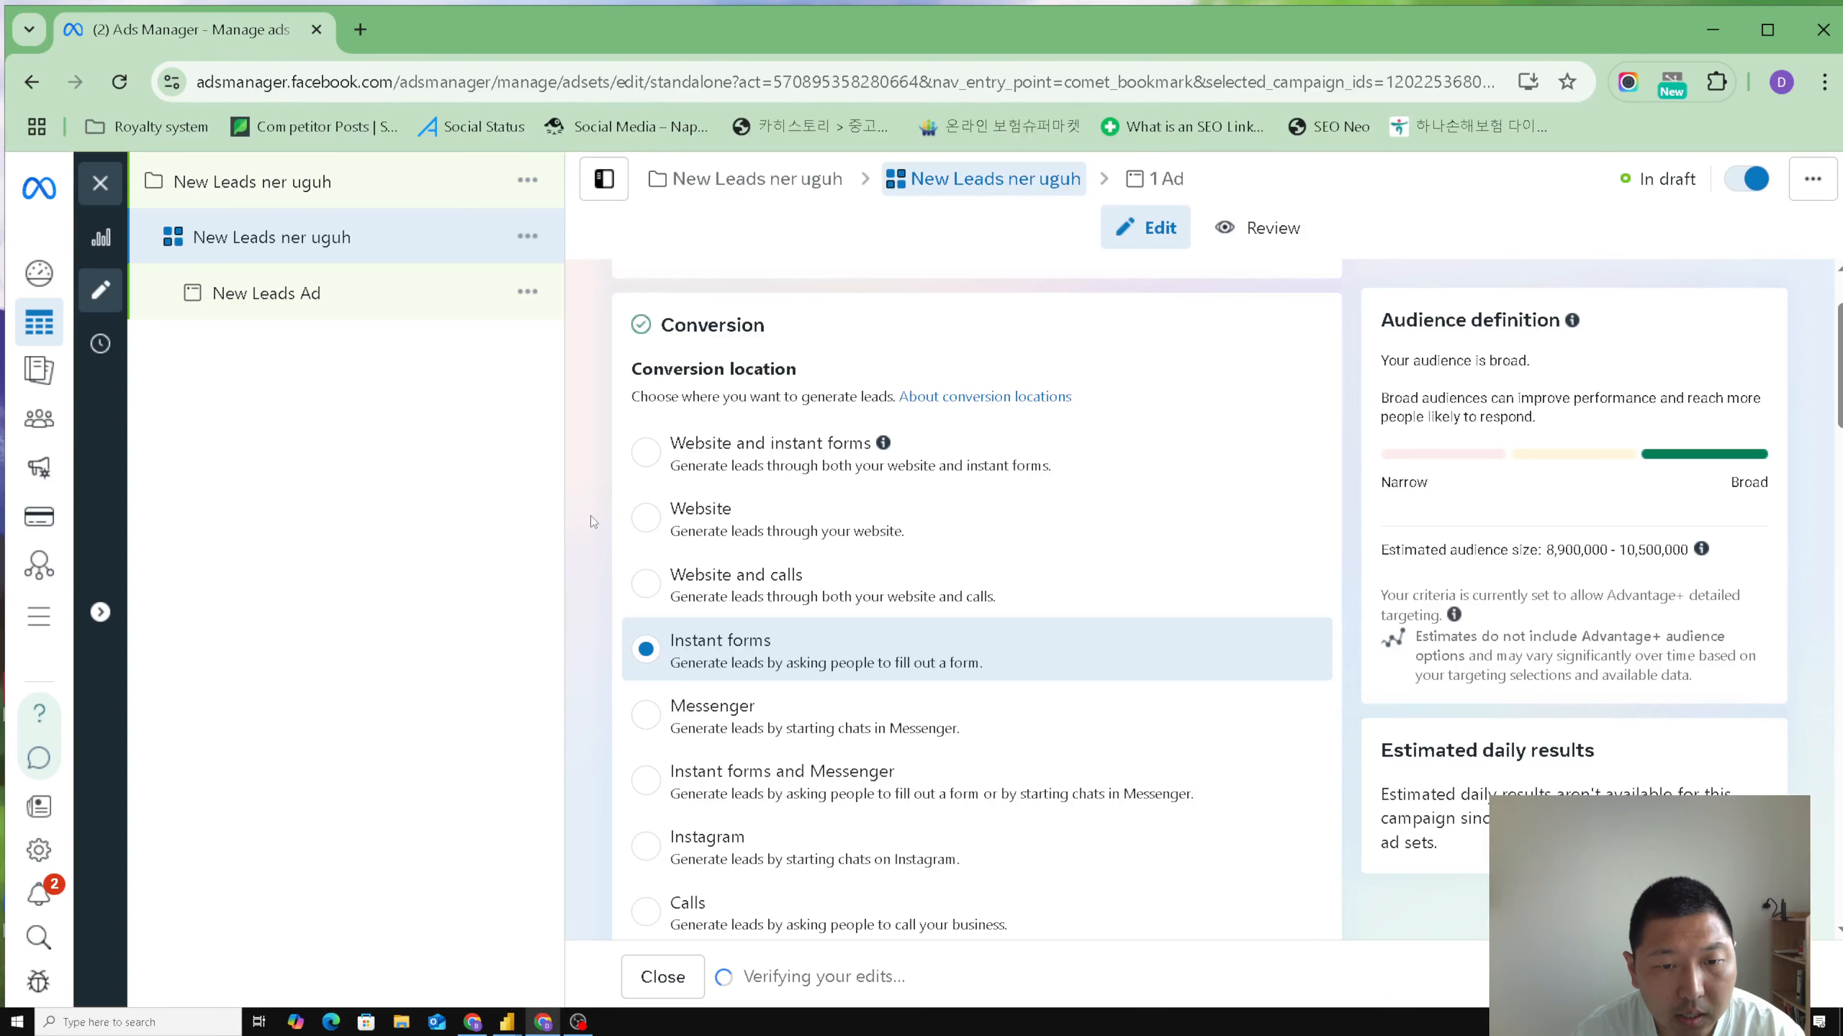
pyautogui.scroll(-3, 595, 521)
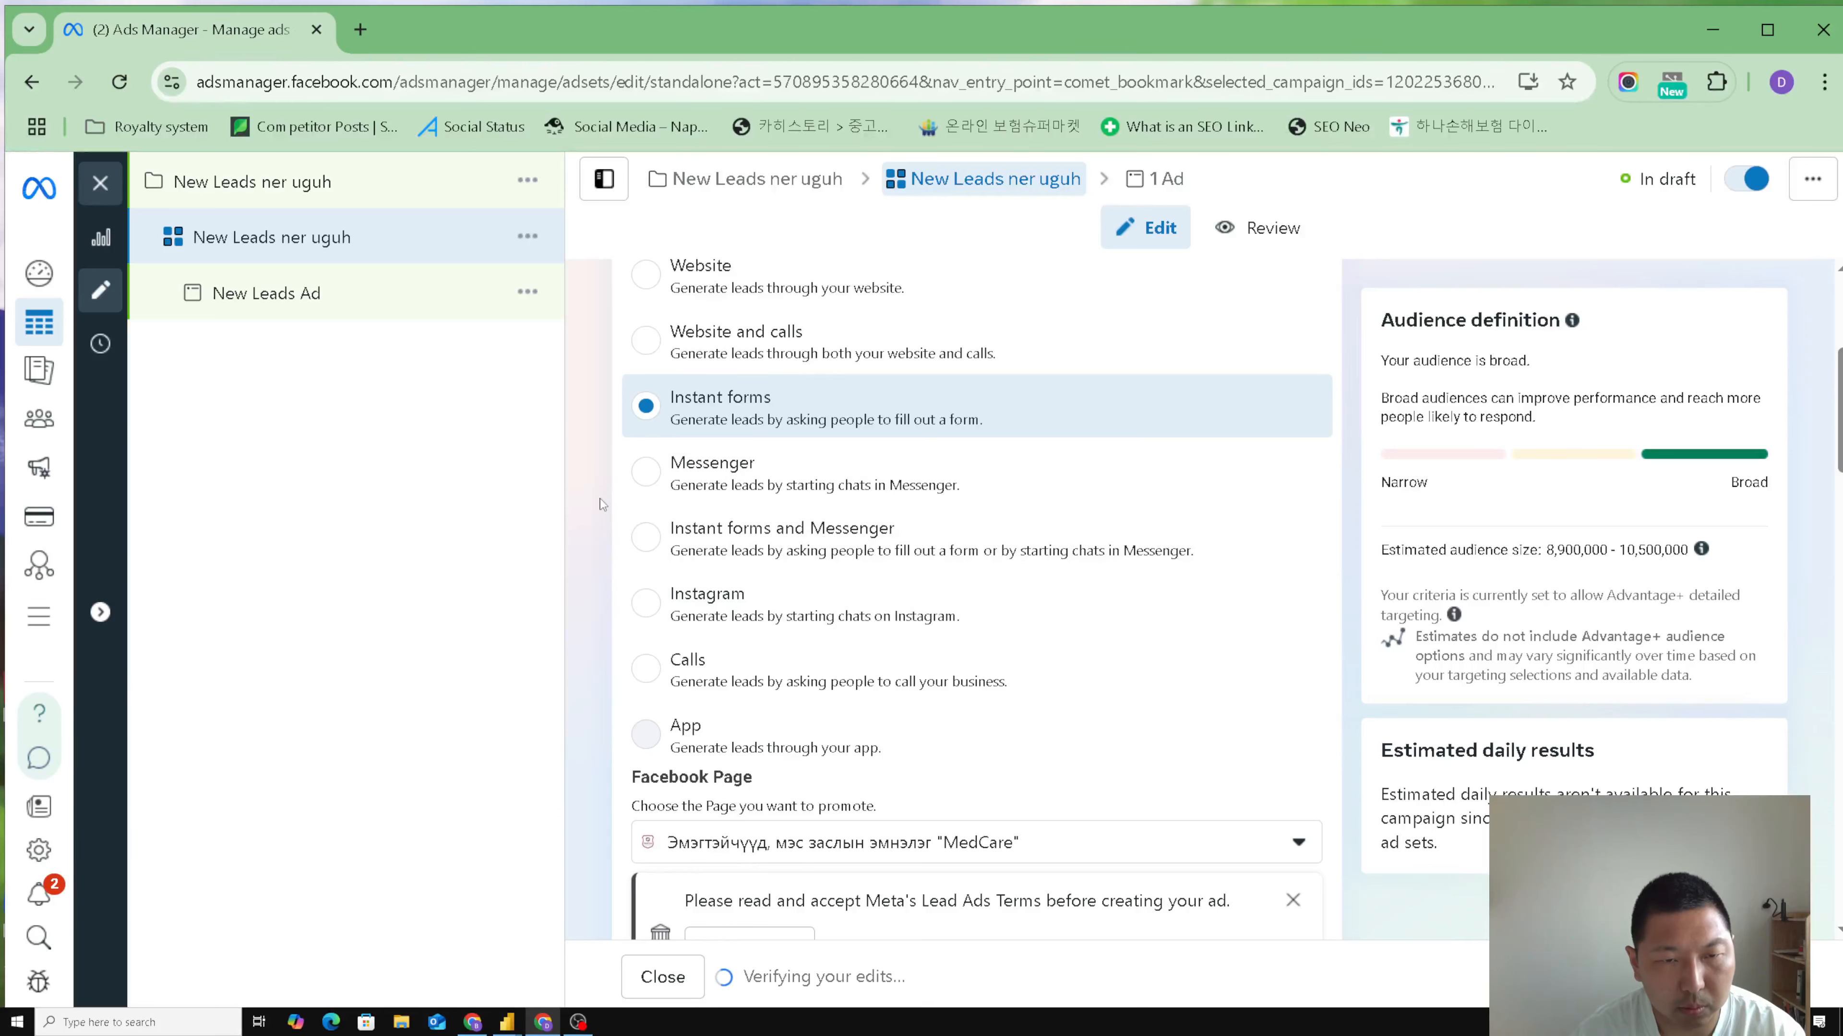
pyautogui.scroll(-3, 577, 503)
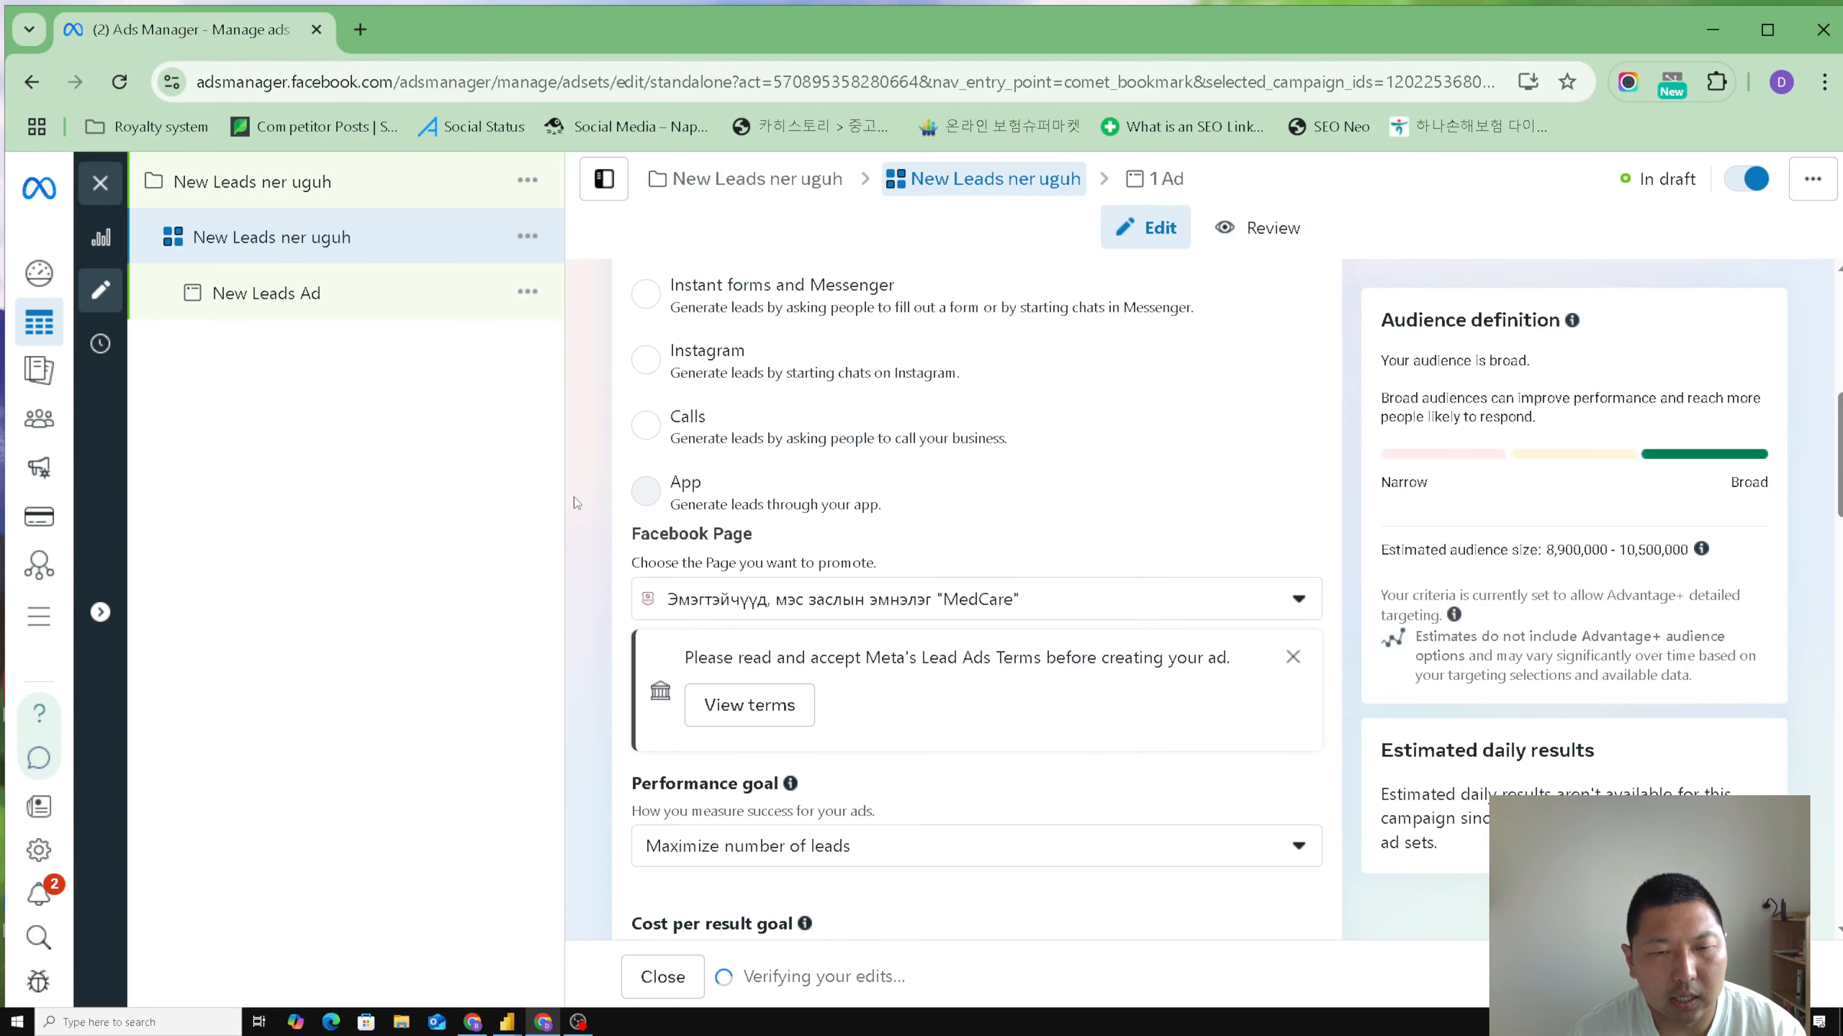
pyautogui.scroll(-3, 577, 501)
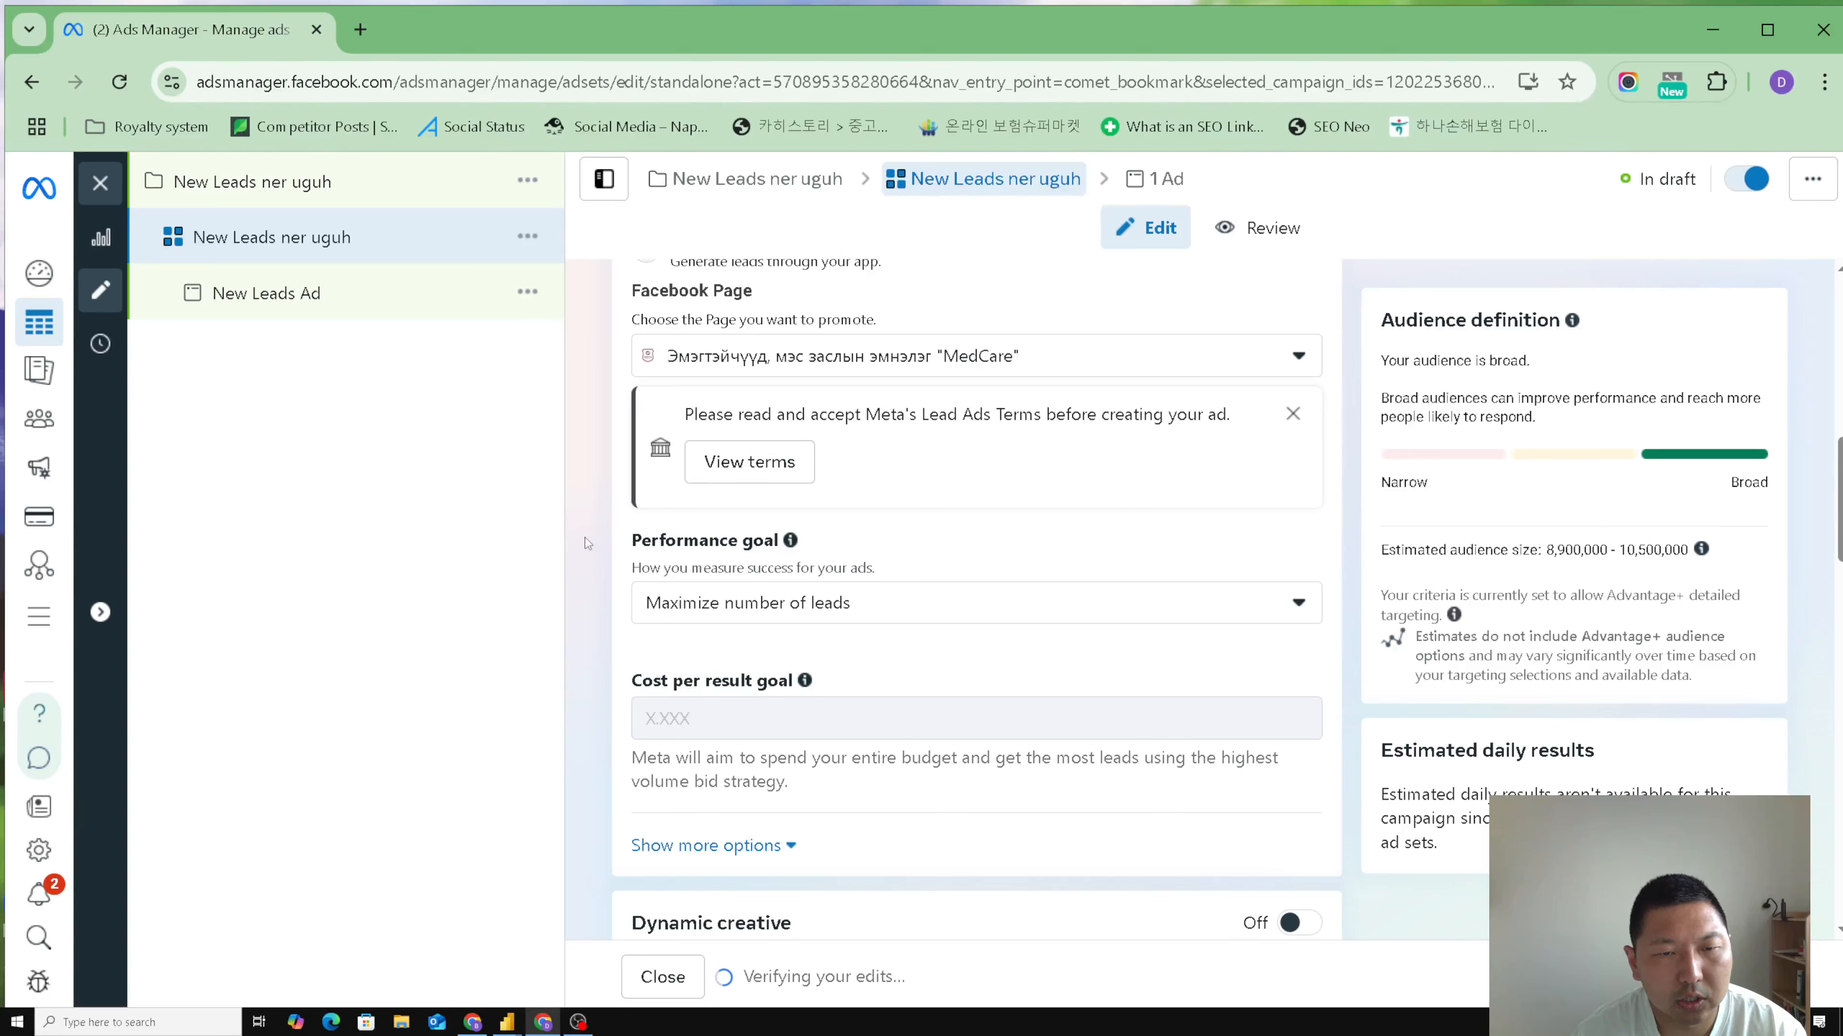
pyautogui.click(763, 471)
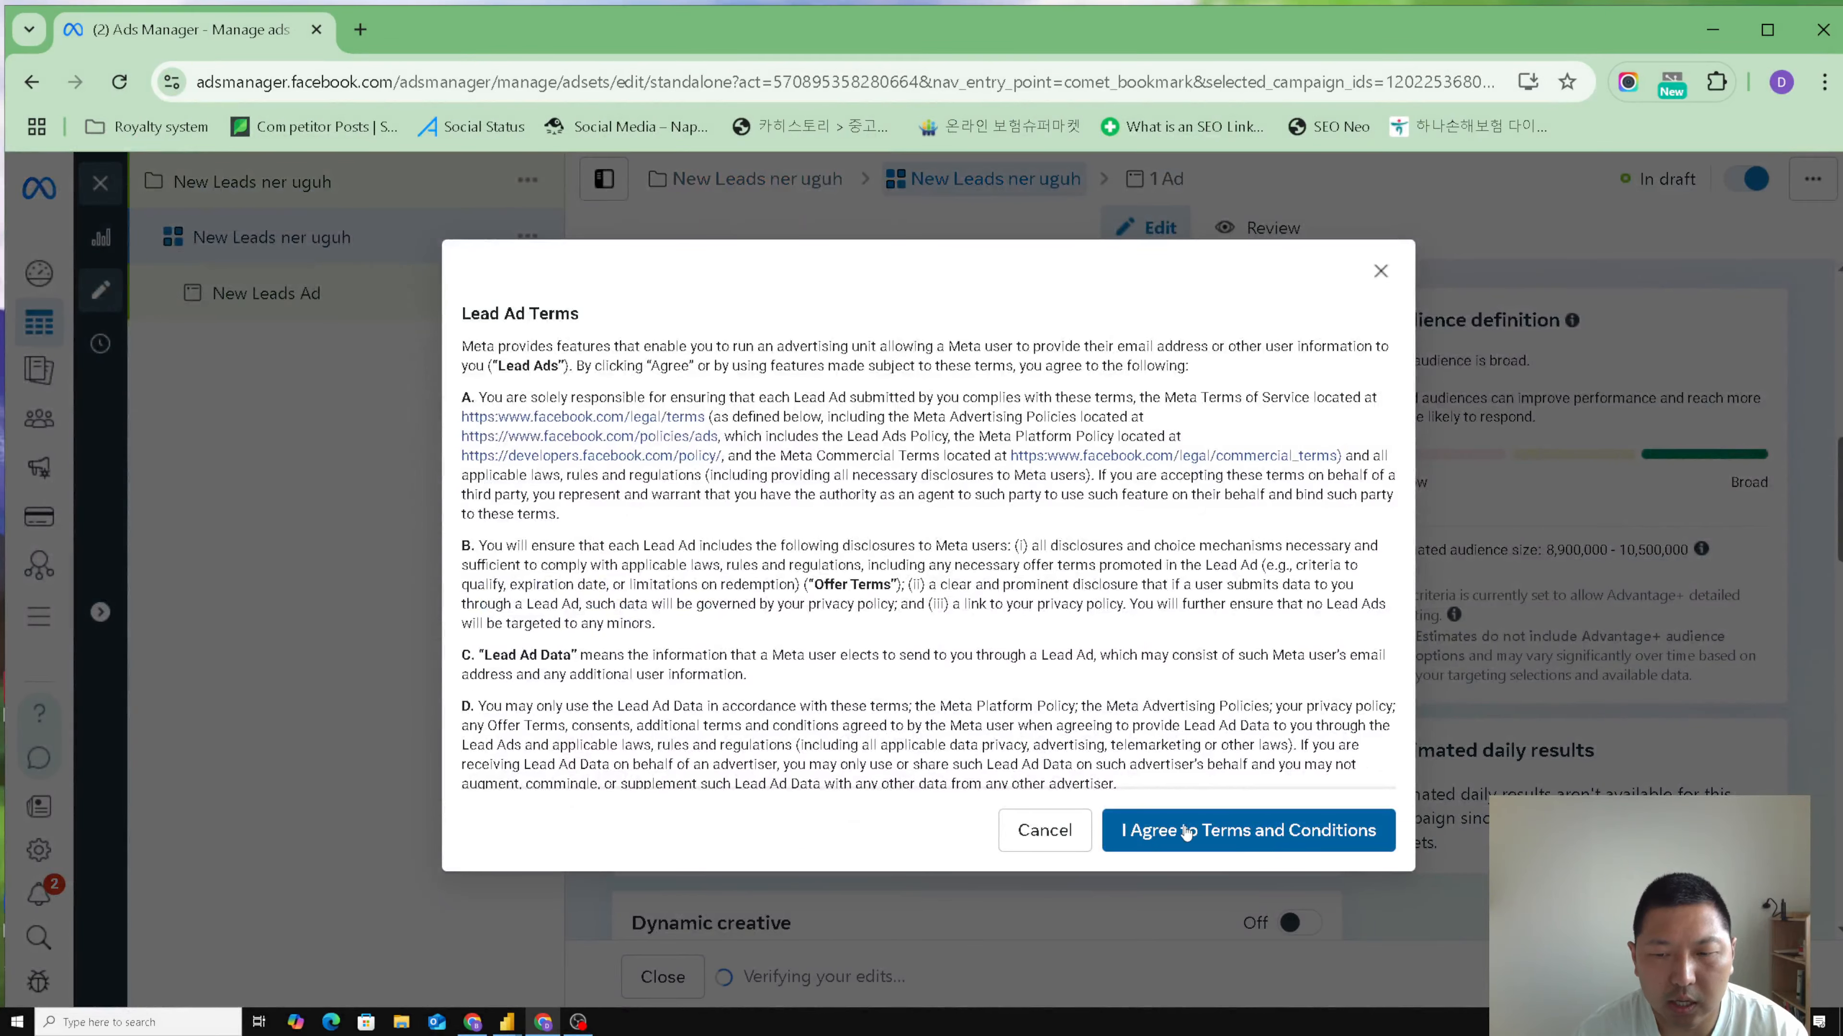
pyautogui.click(1224, 838)
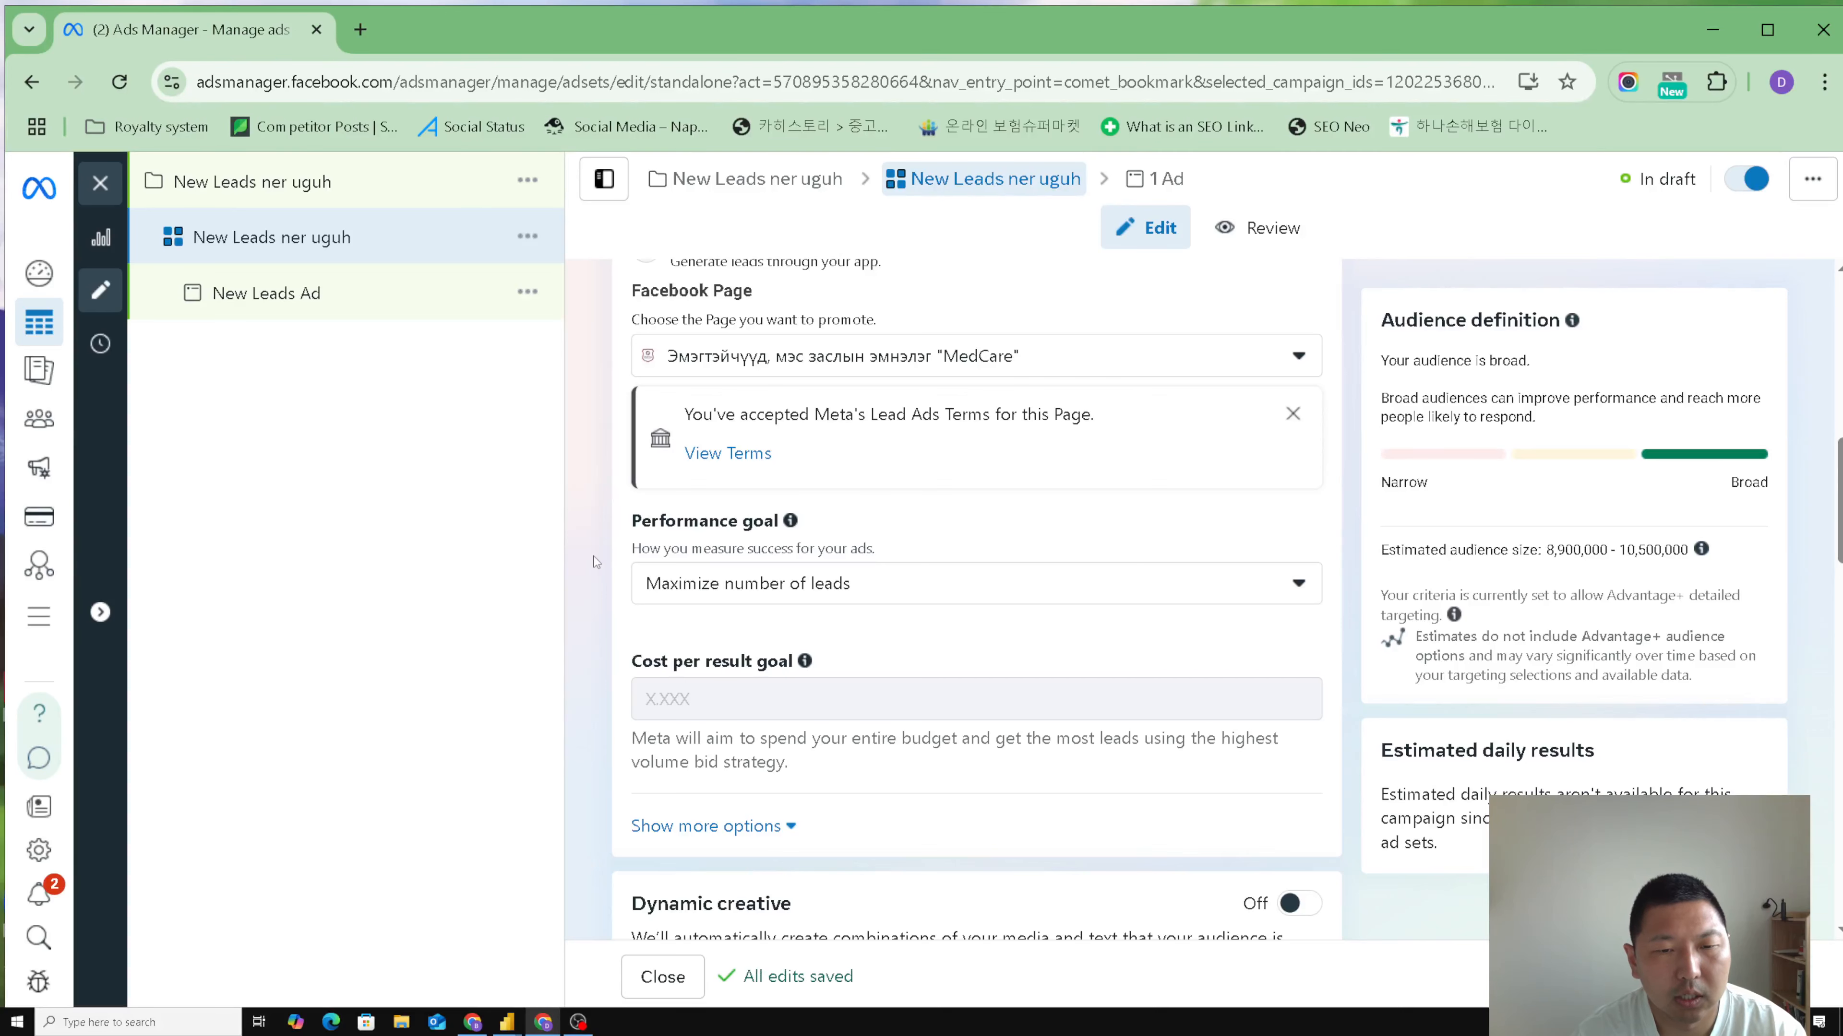
# - Set the end date of the ad set's schedule to Jul 24, 2025
pyautogui.scroll(-5, 595, 561)
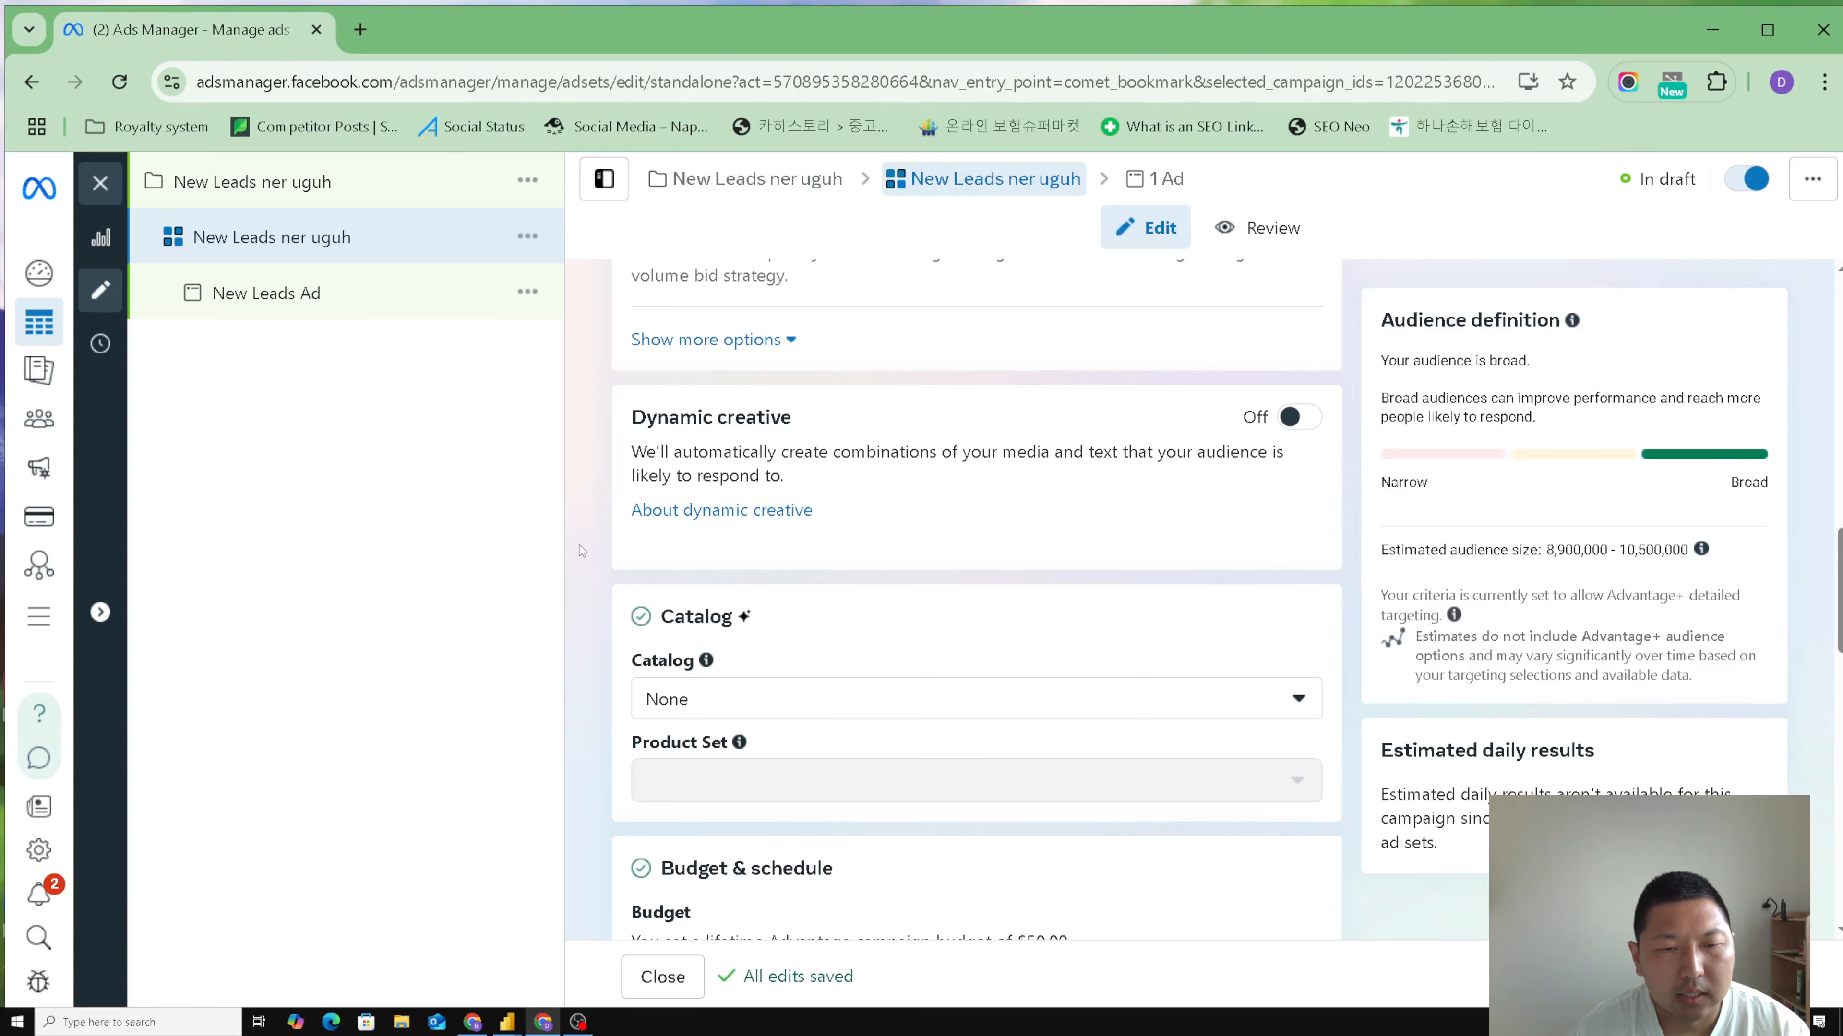
pyautogui.scroll(-1, 581, 551)
pyautogui.scroll(-1, 585, 543)
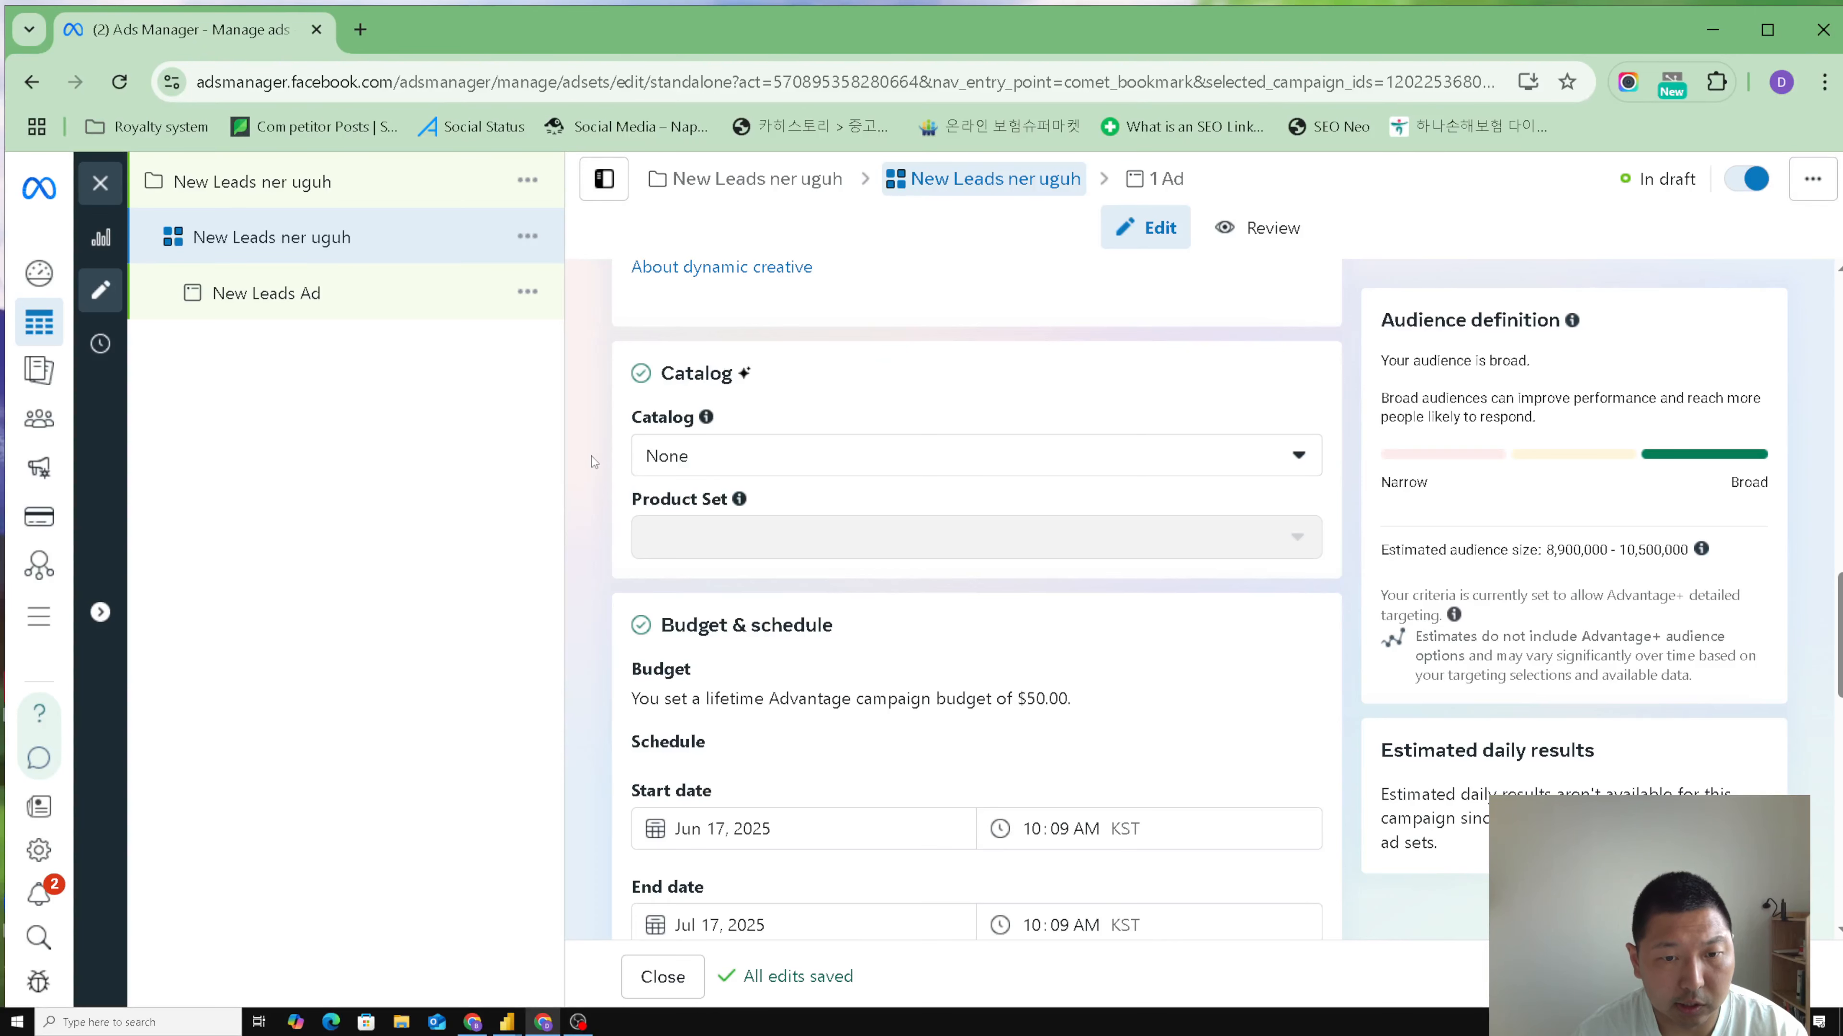
pyautogui.scroll(-2, 594, 462)
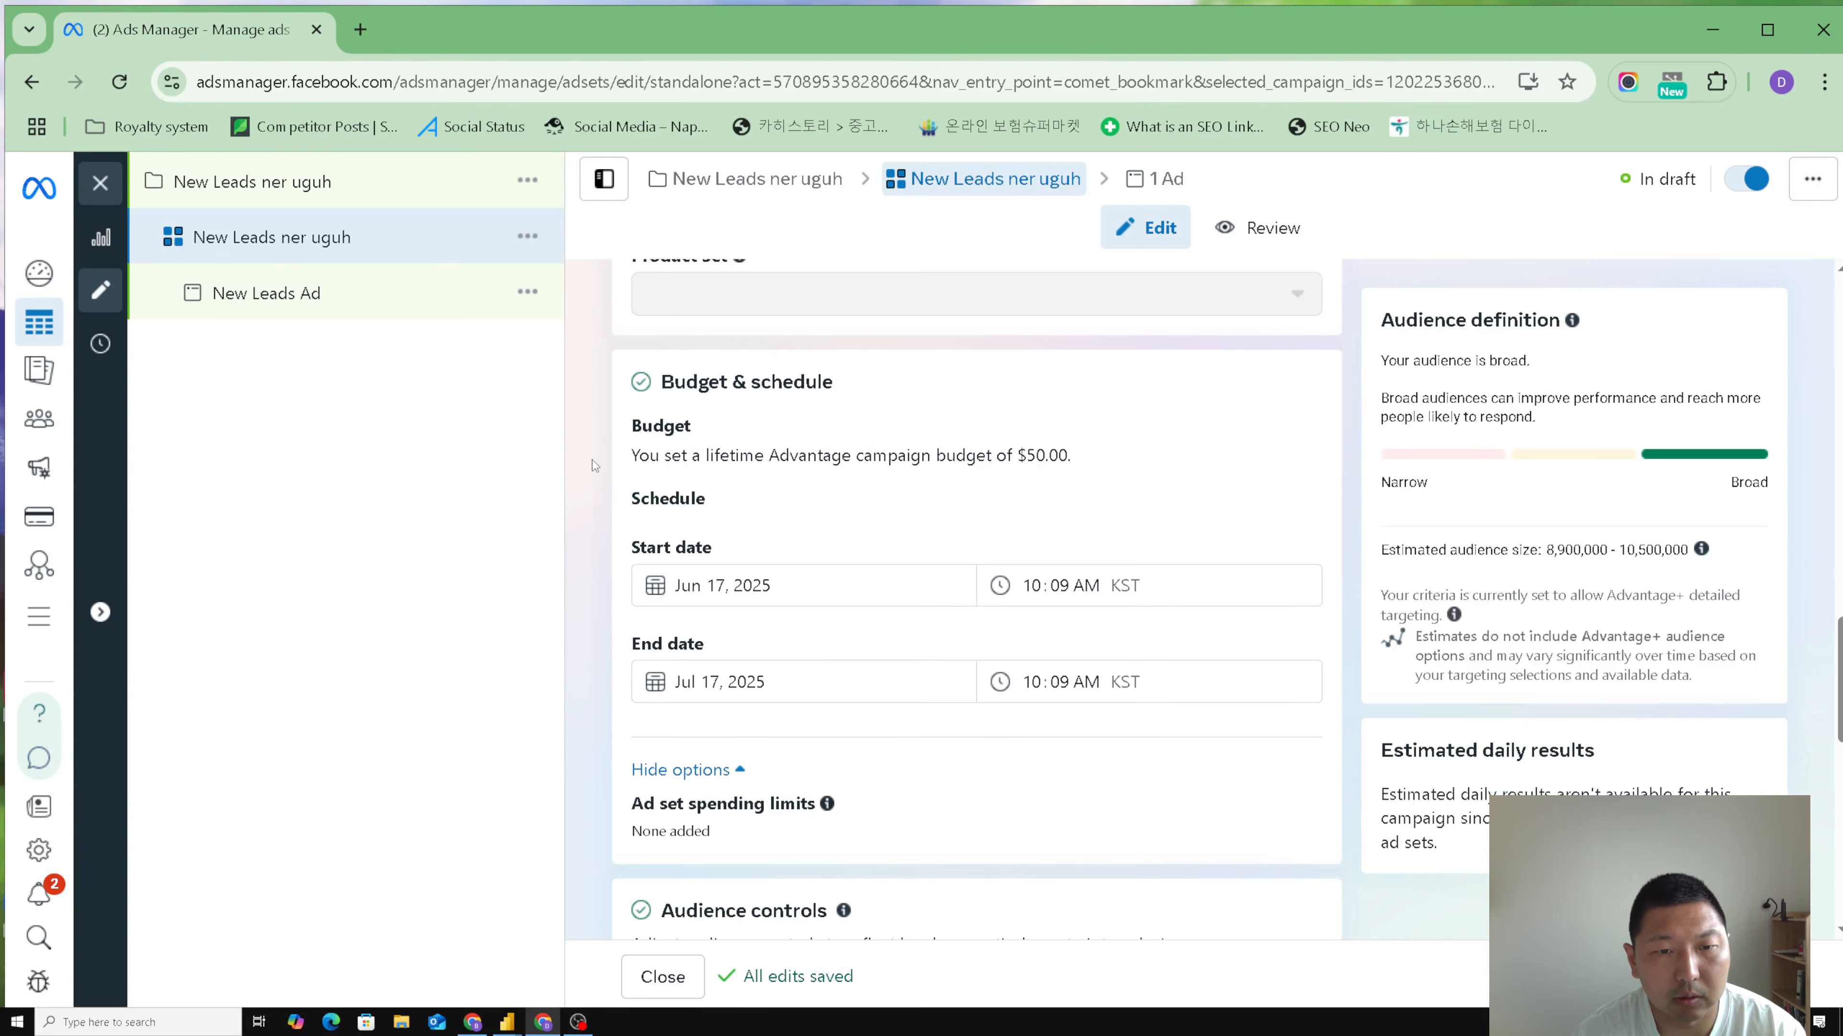
pyautogui.scroll(-1, 798, 657)
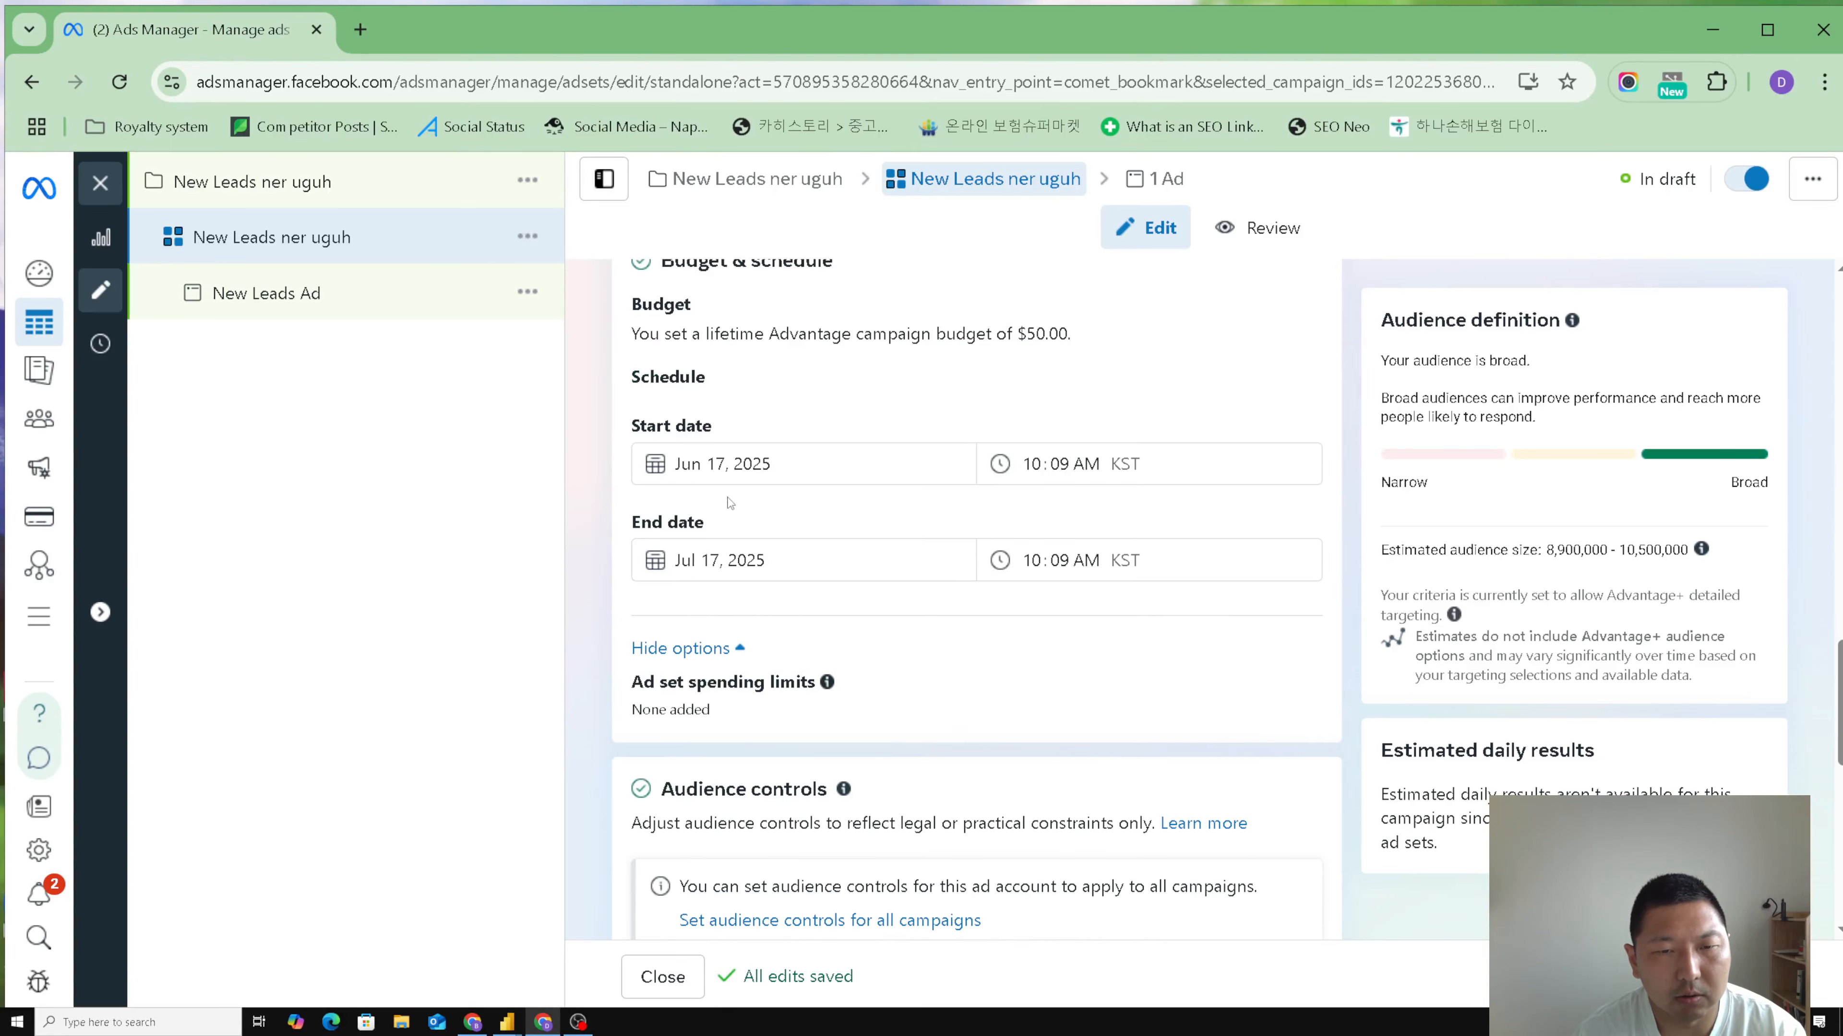
pyautogui.click(709, 560)
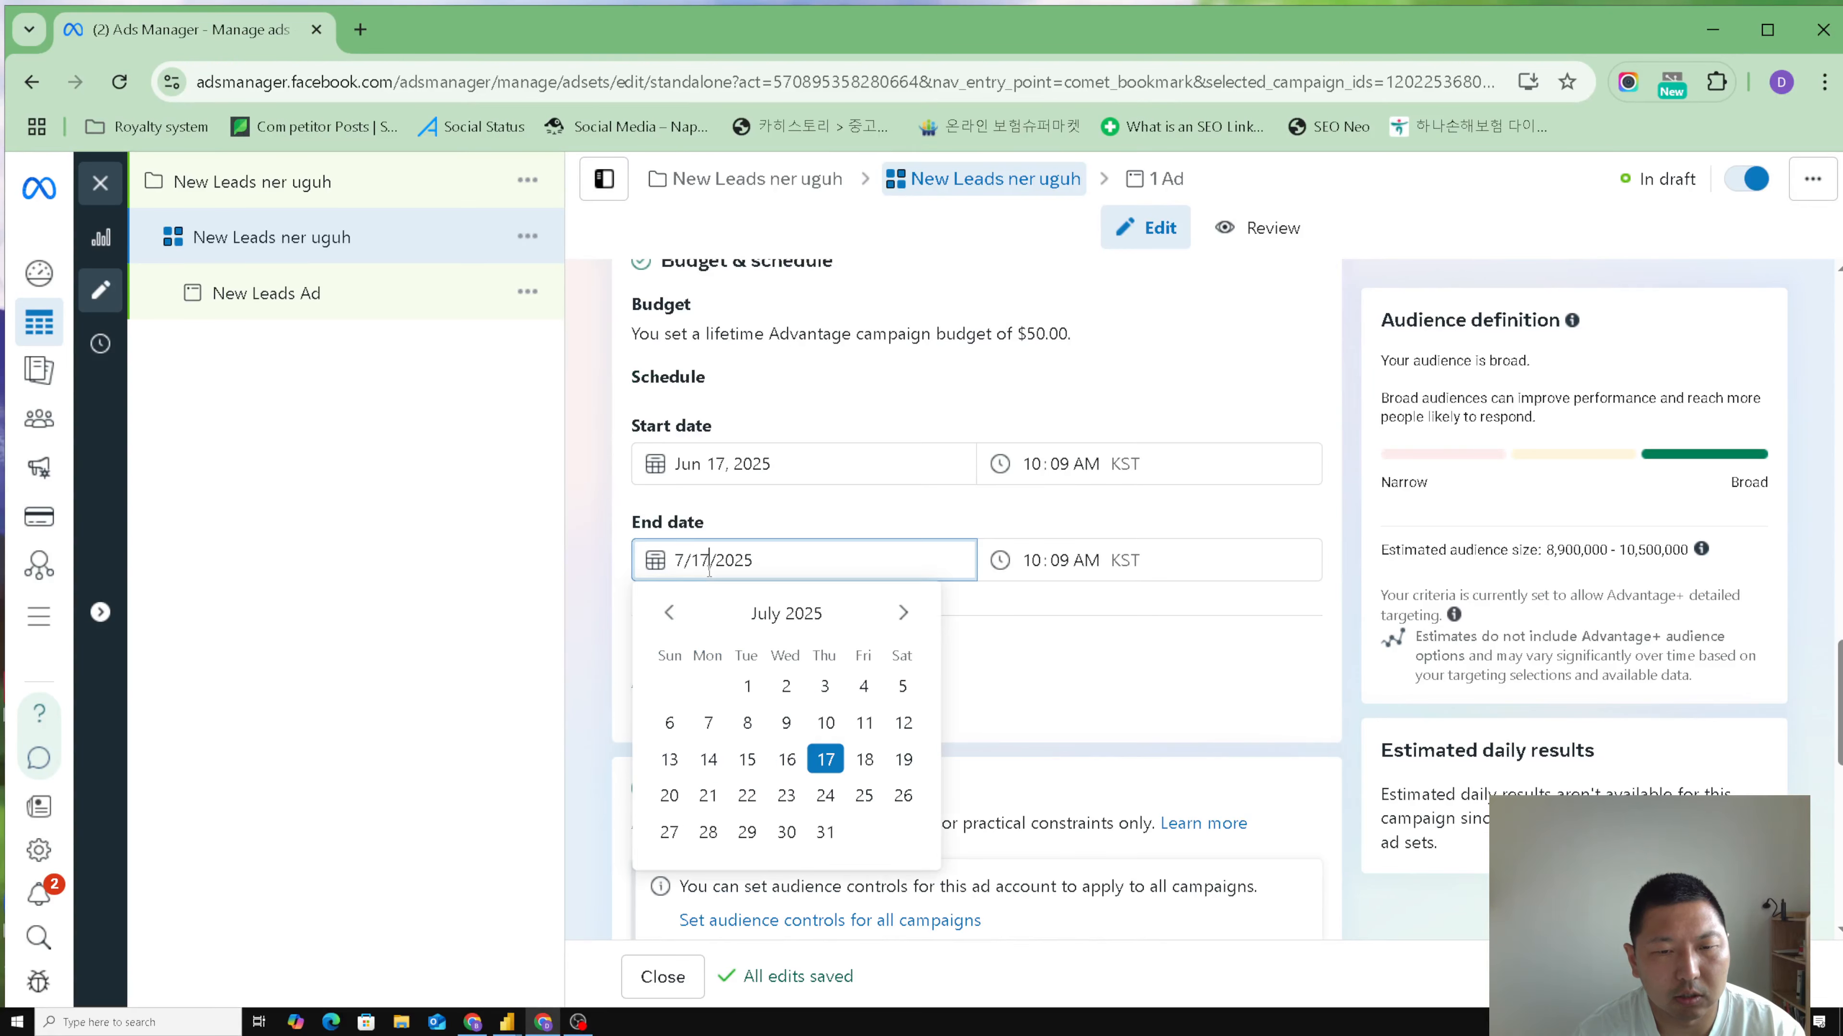
pyautogui.click(825, 796)
pyautogui.click(583, 580)
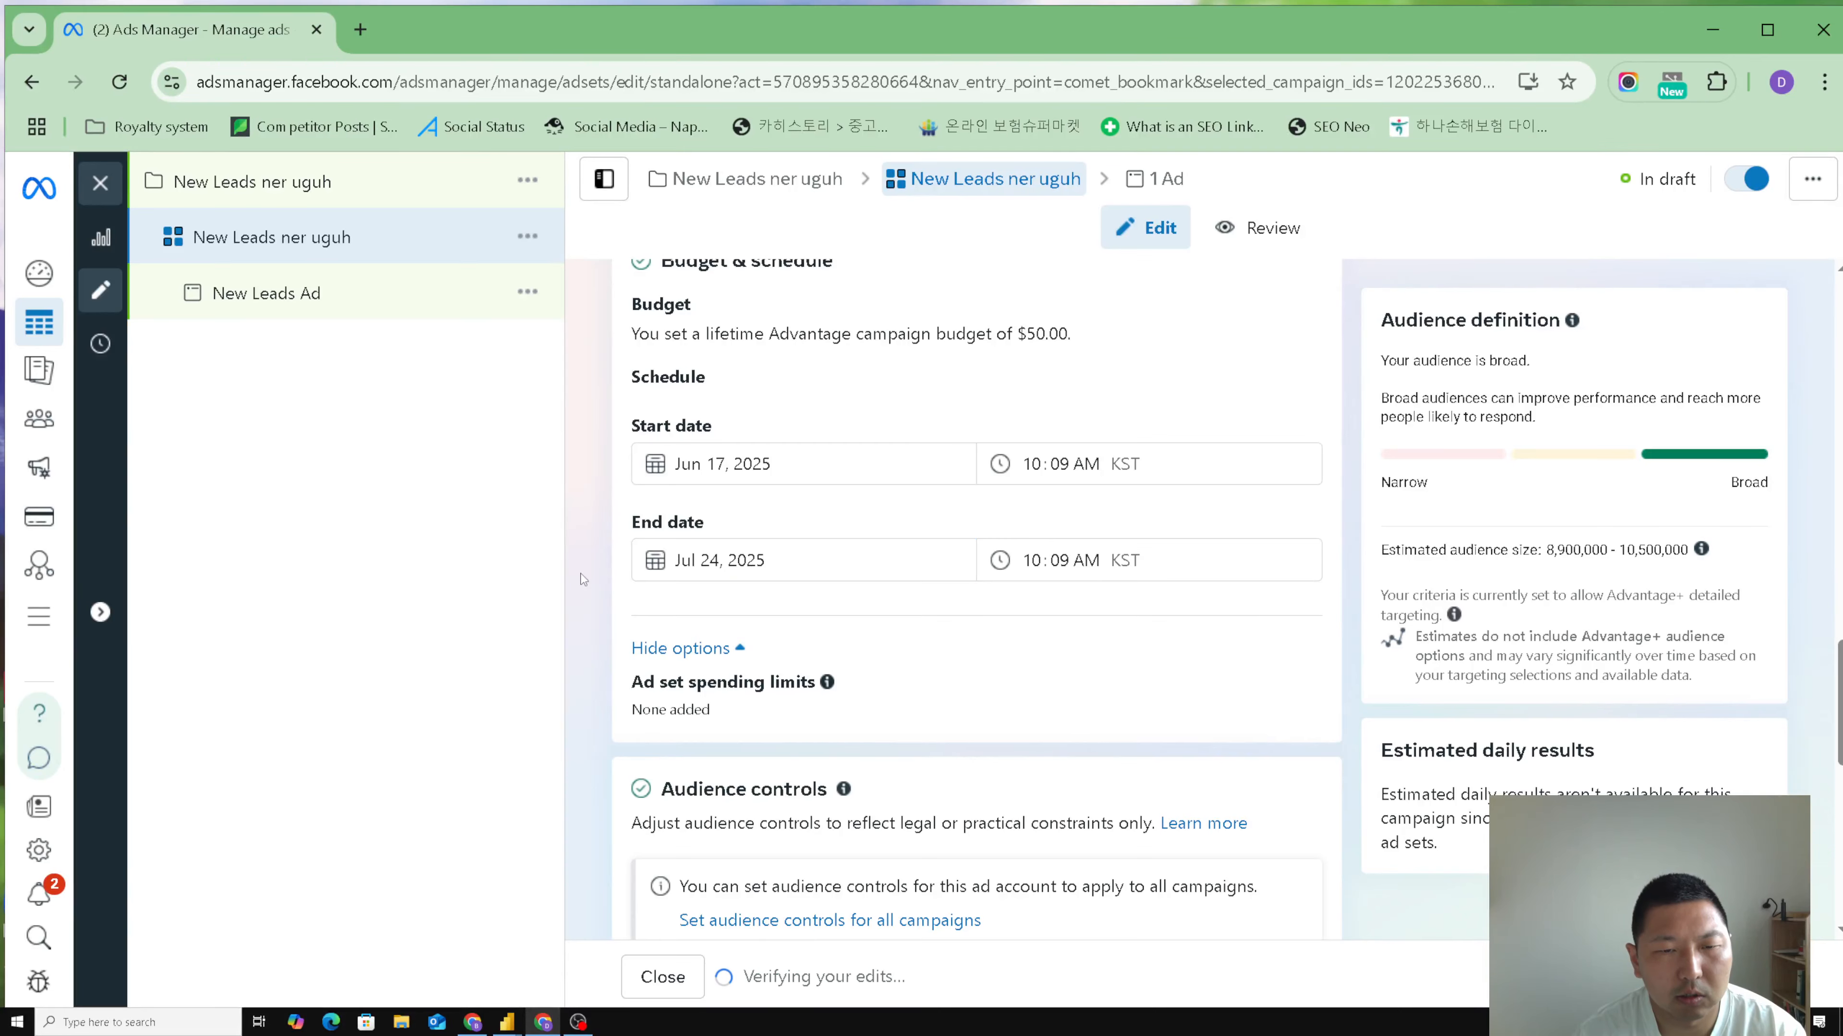
# - Replace South Korea with the state of Ulaanbaatar, Mongolia as the ad set's audience location and check the estimated audience size
pyautogui.scroll(-3, 586, 580)
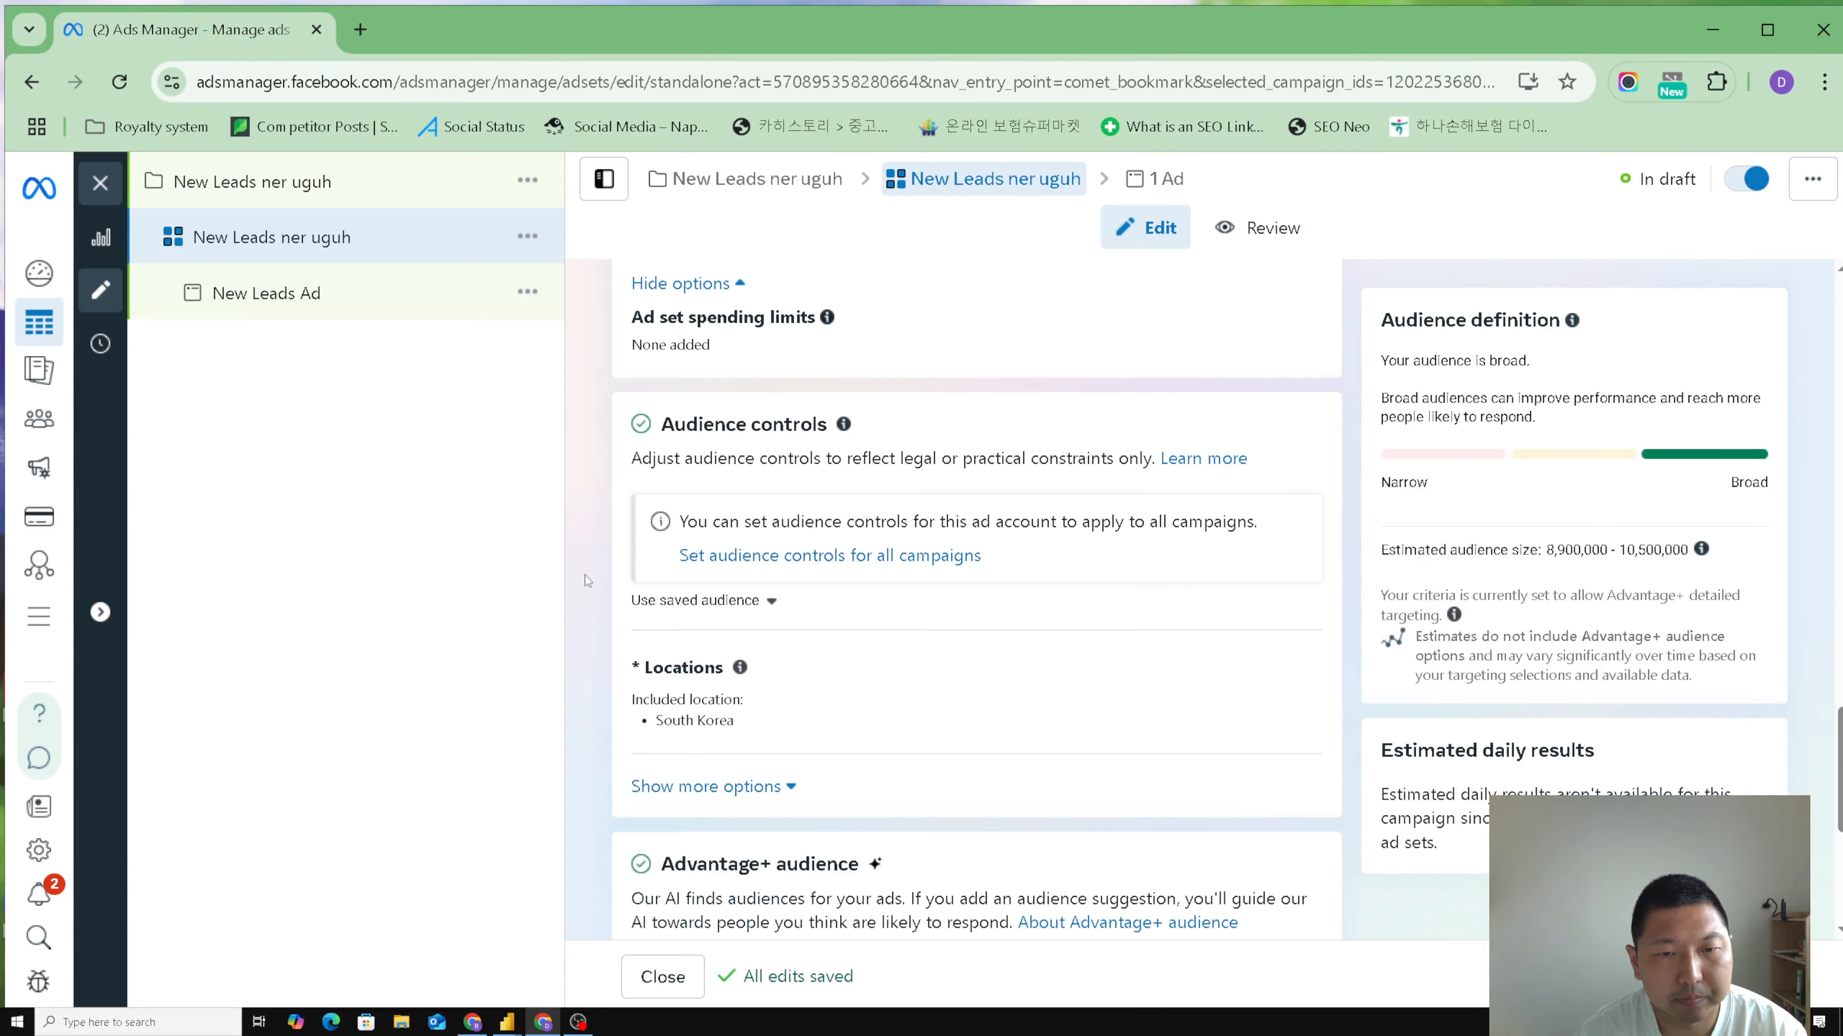
pyautogui.scroll(-1, 587, 581)
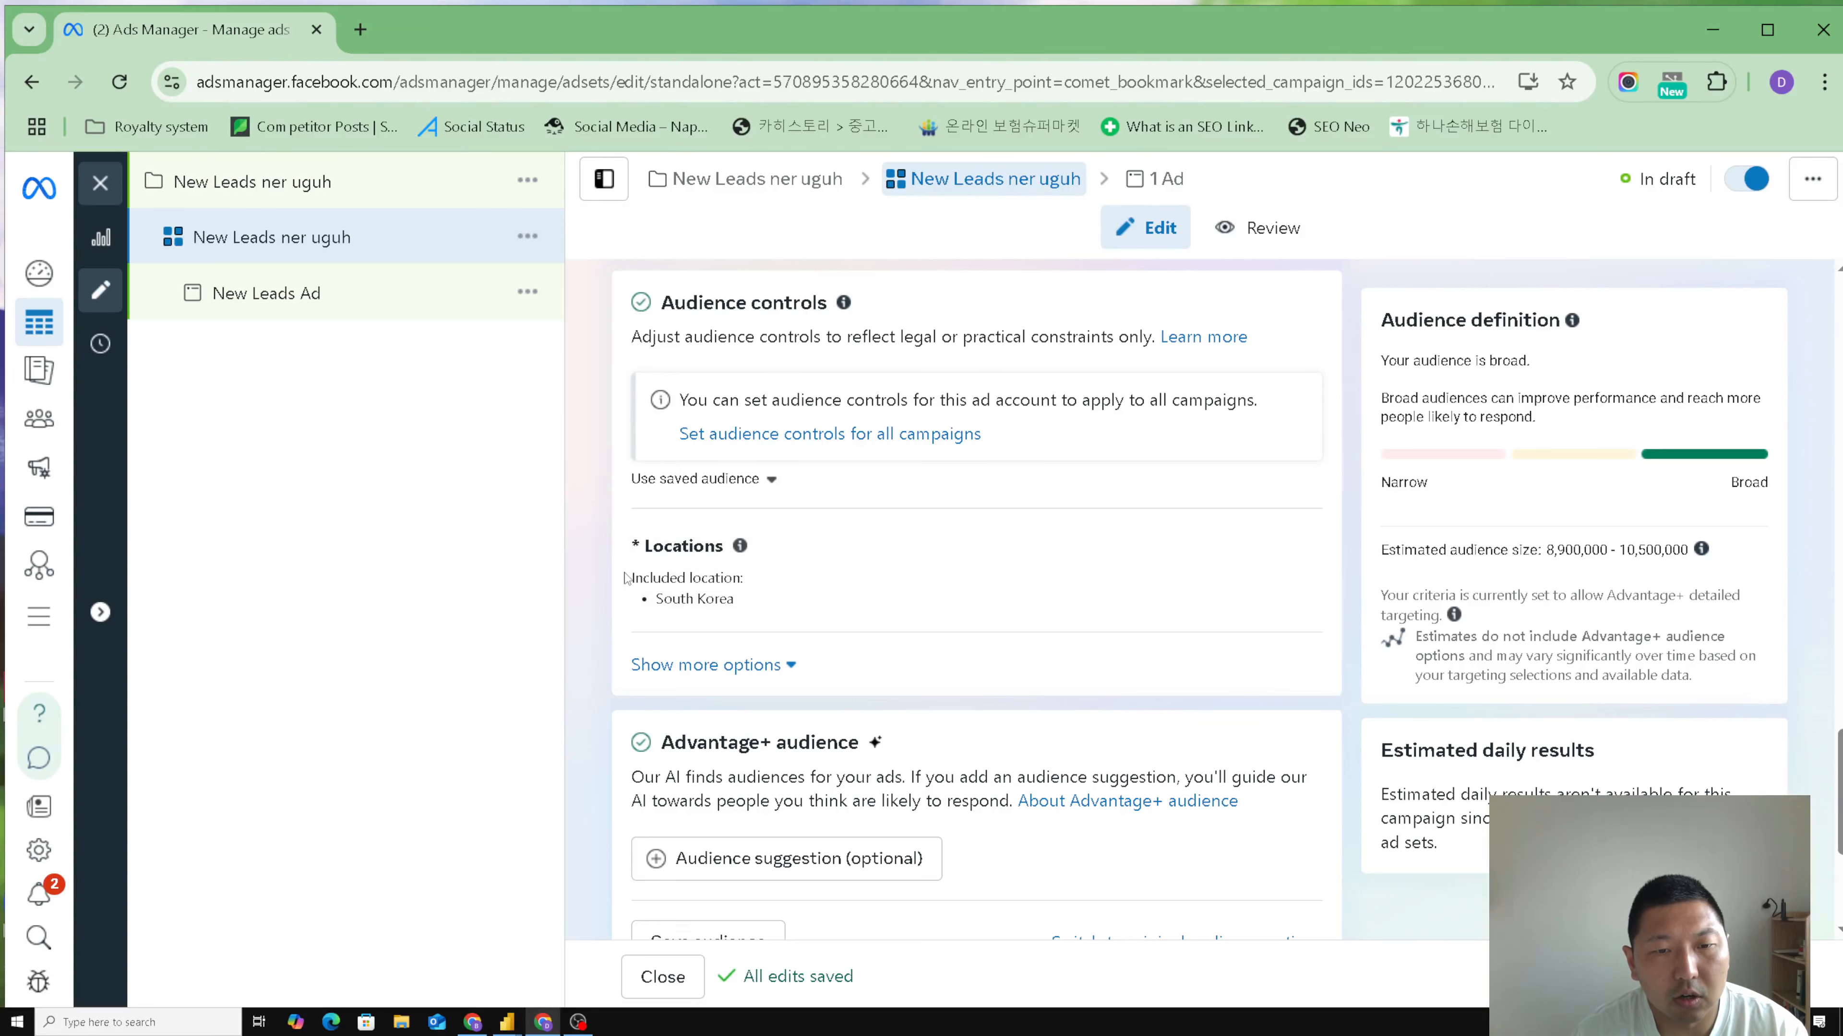
pyautogui.click(1282, 554)
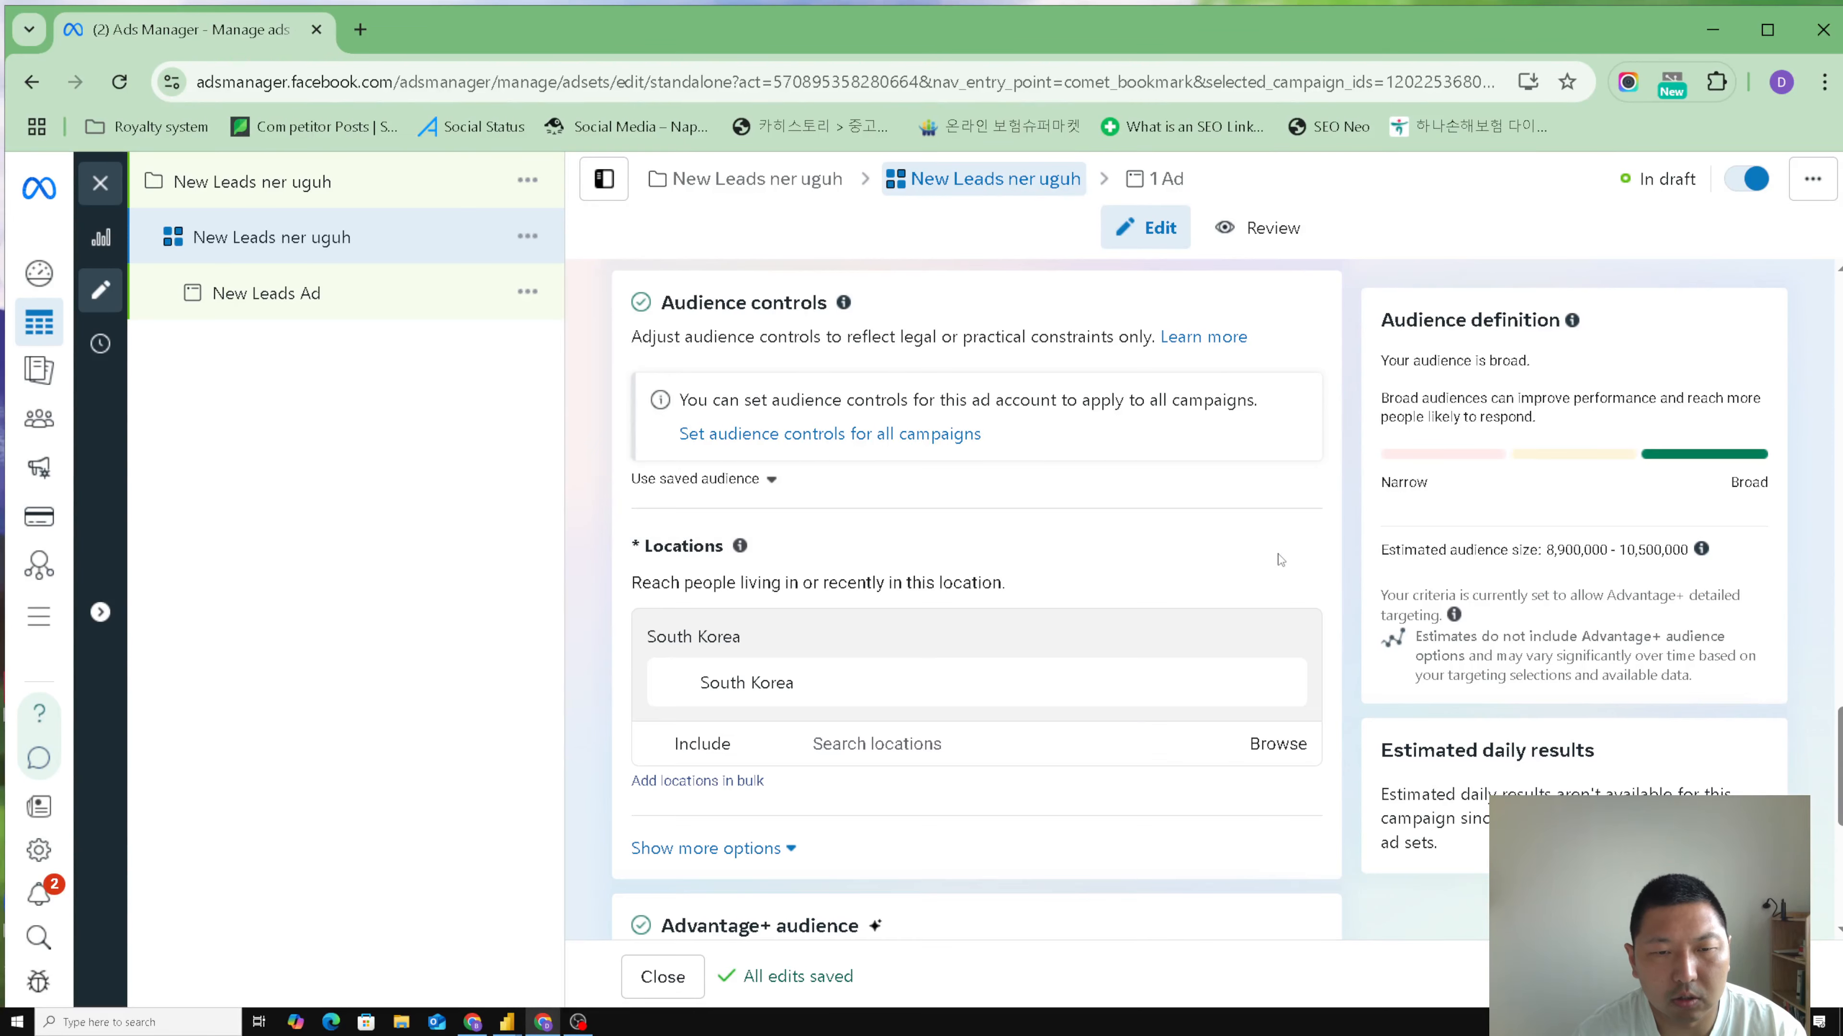
pyautogui.click(1281, 682)
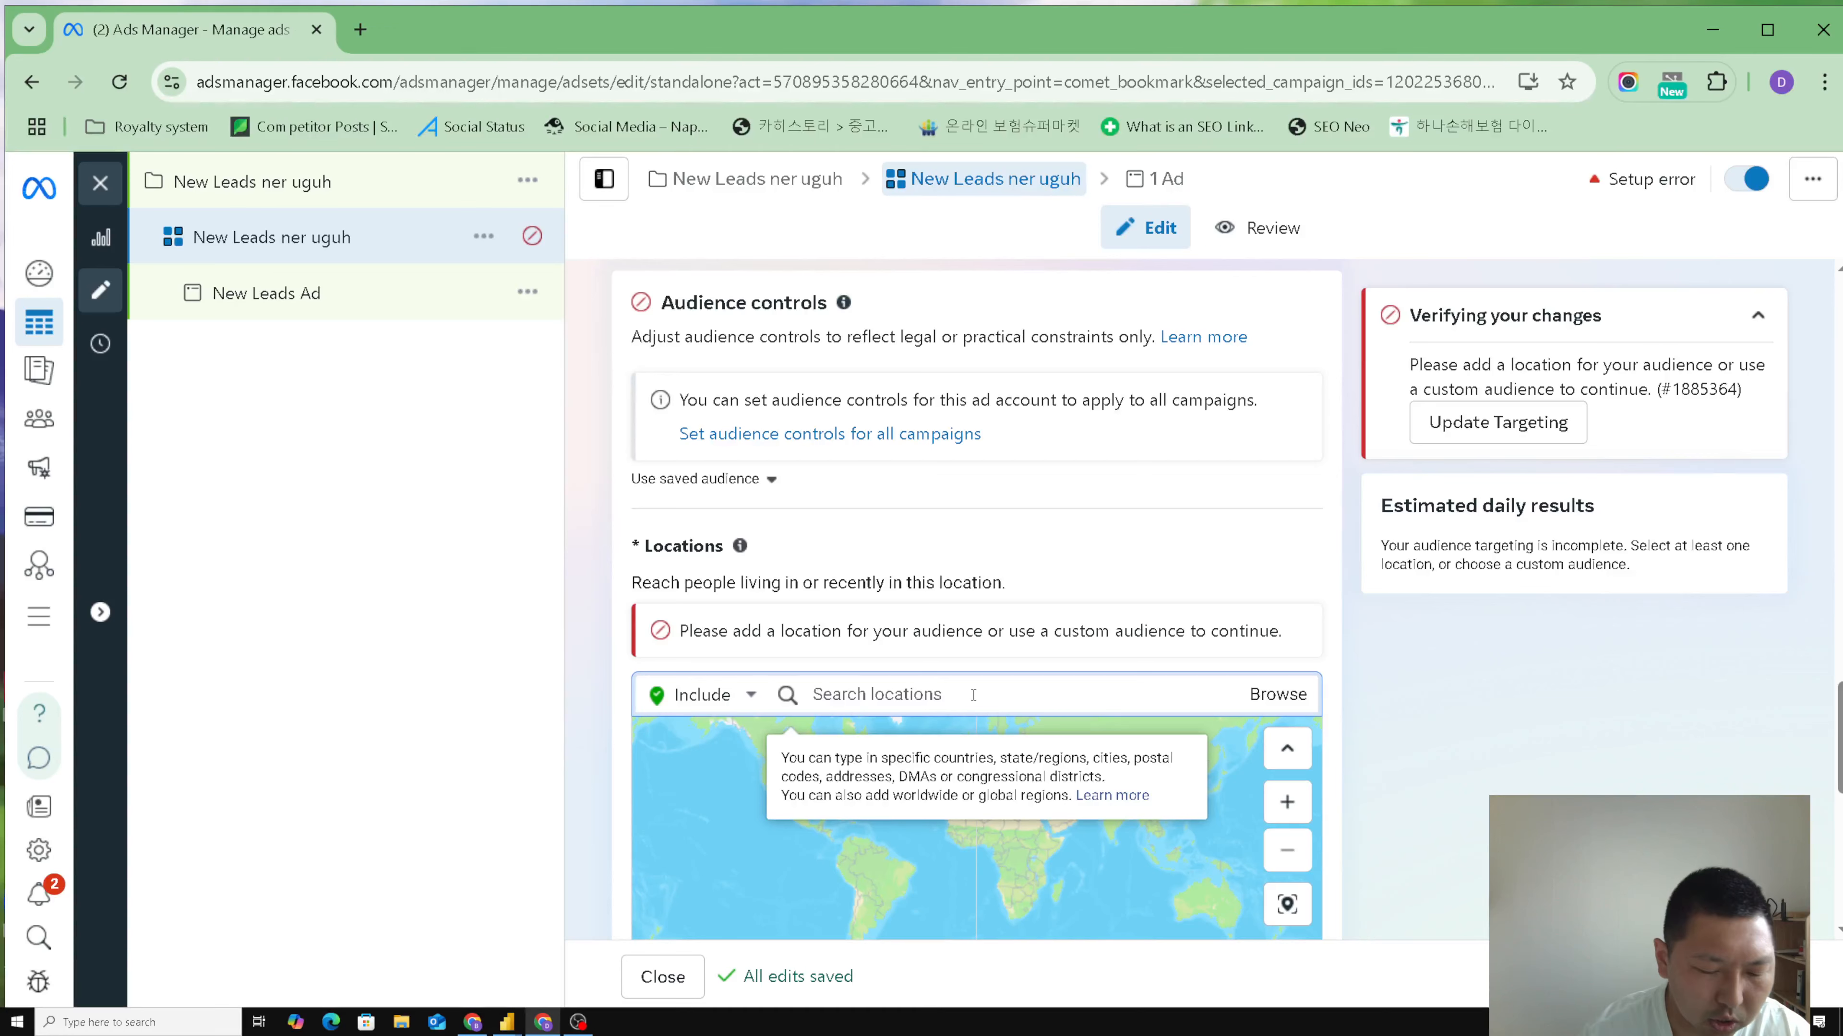
pyautogui.write('Ulaanbaatar')
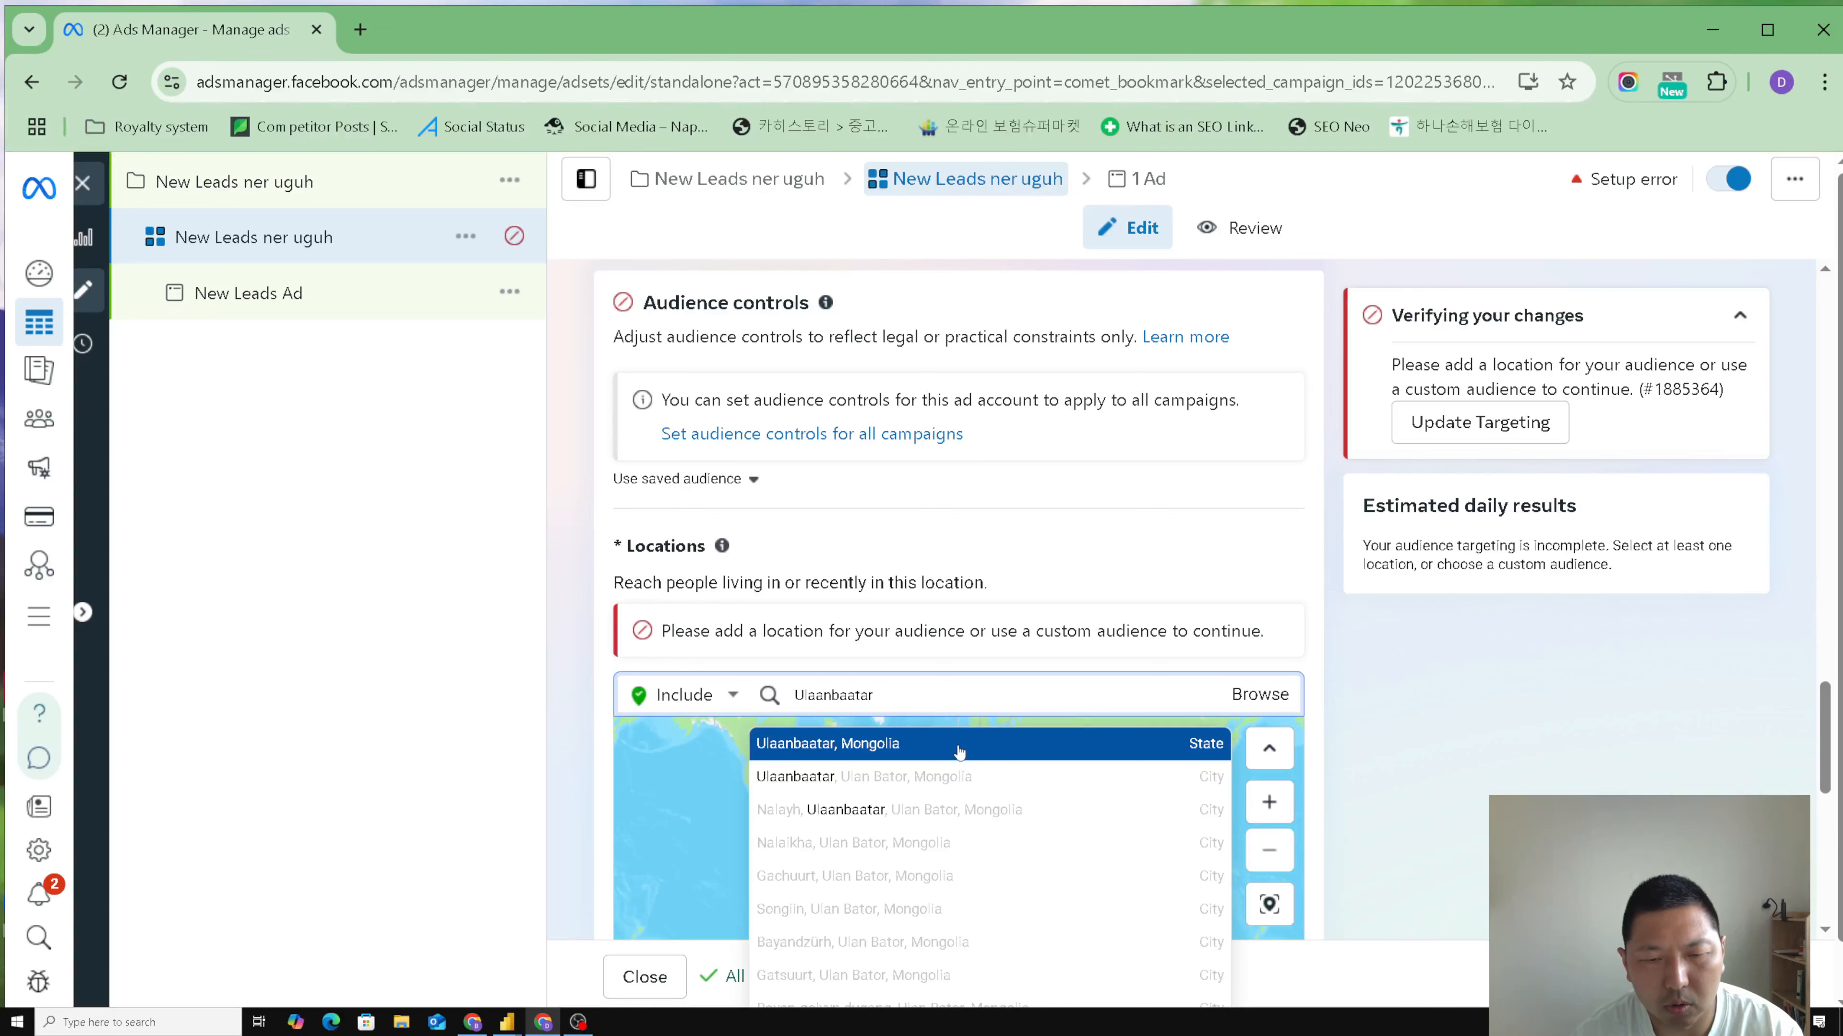
pyautogui.click(960, 755)
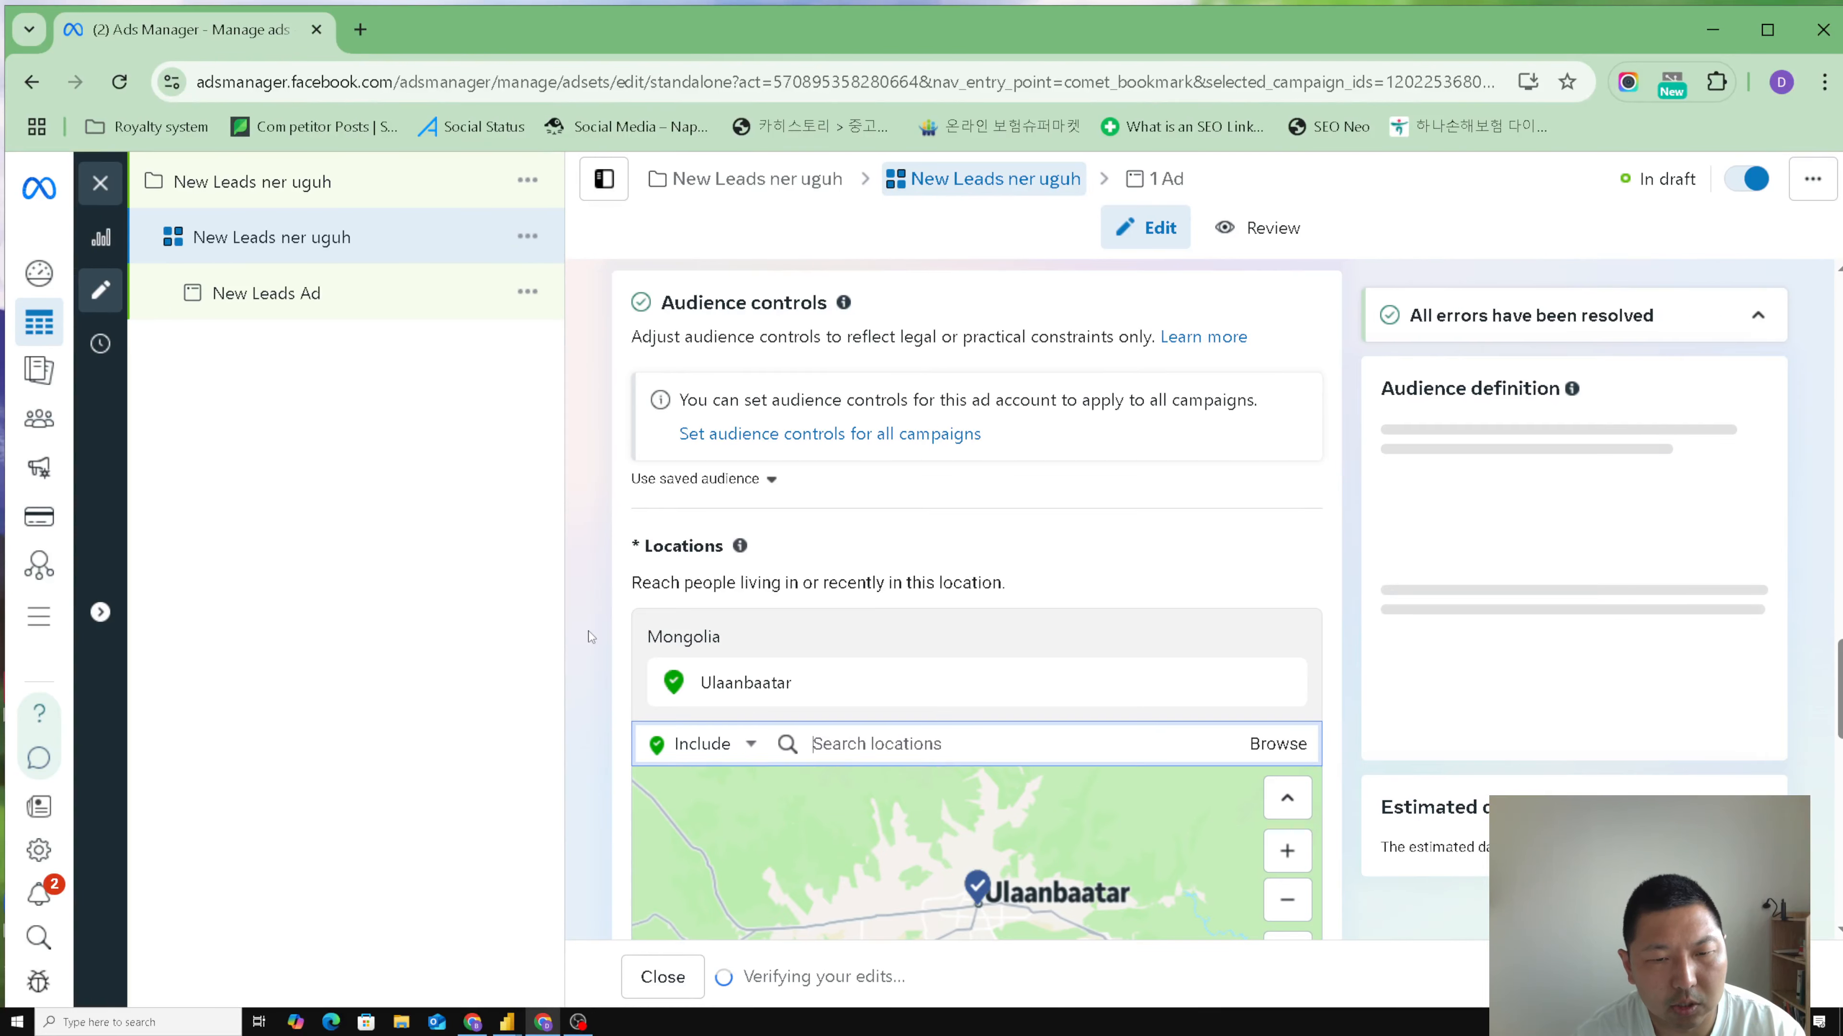
pyautogui.scroll(-2, 590, 637)
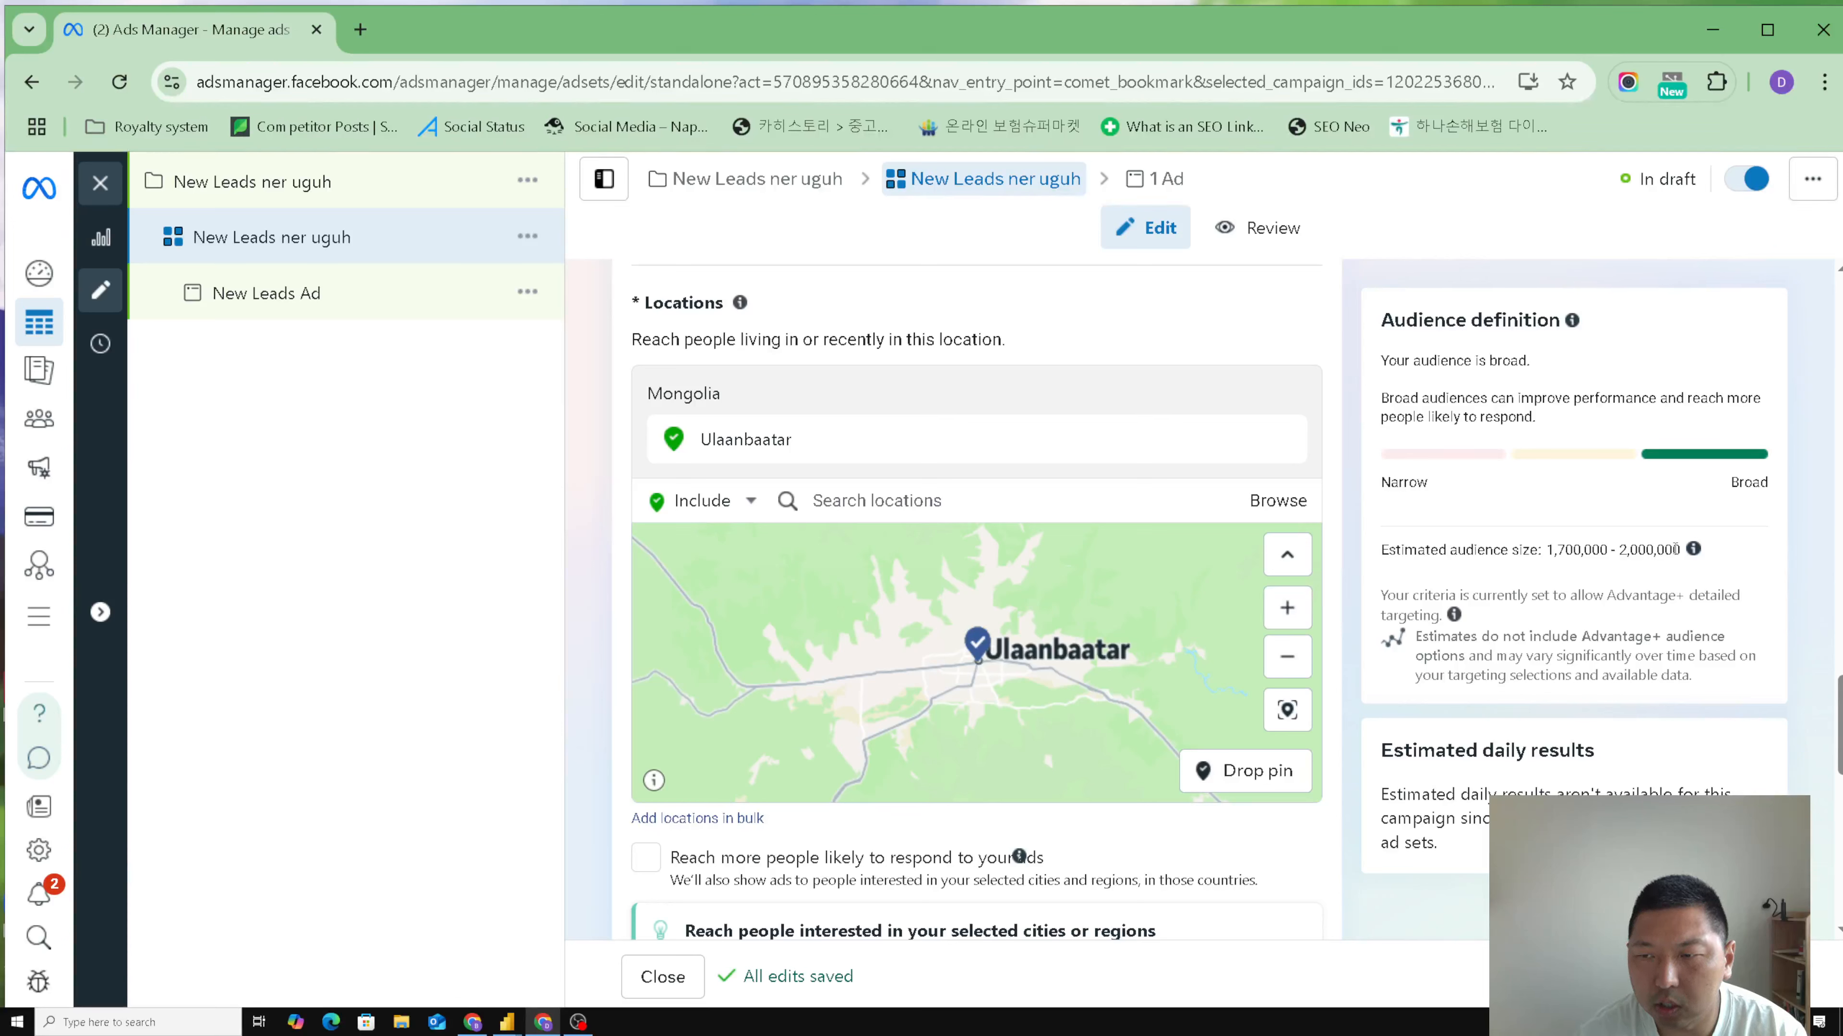
pyautogui.moveTo(1681, 549); pyautogui.dragTo(1544, 553)
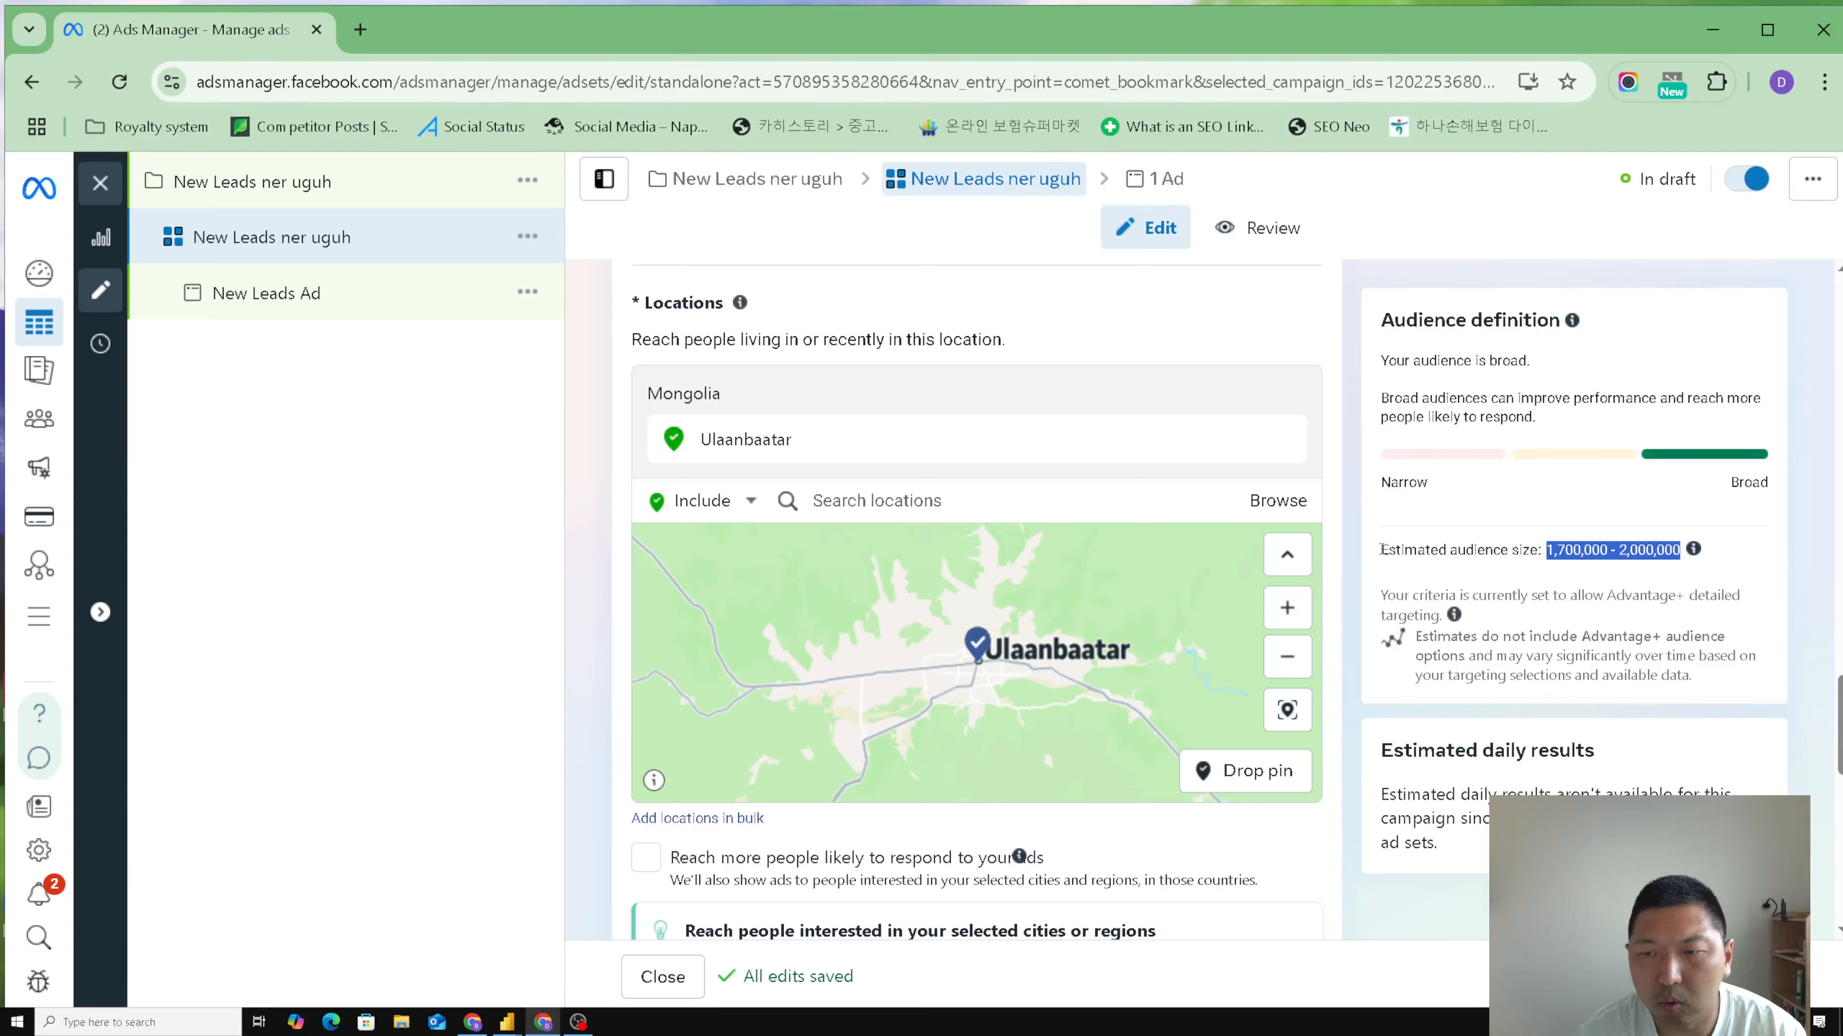
pyautogui.click(1353, 559)
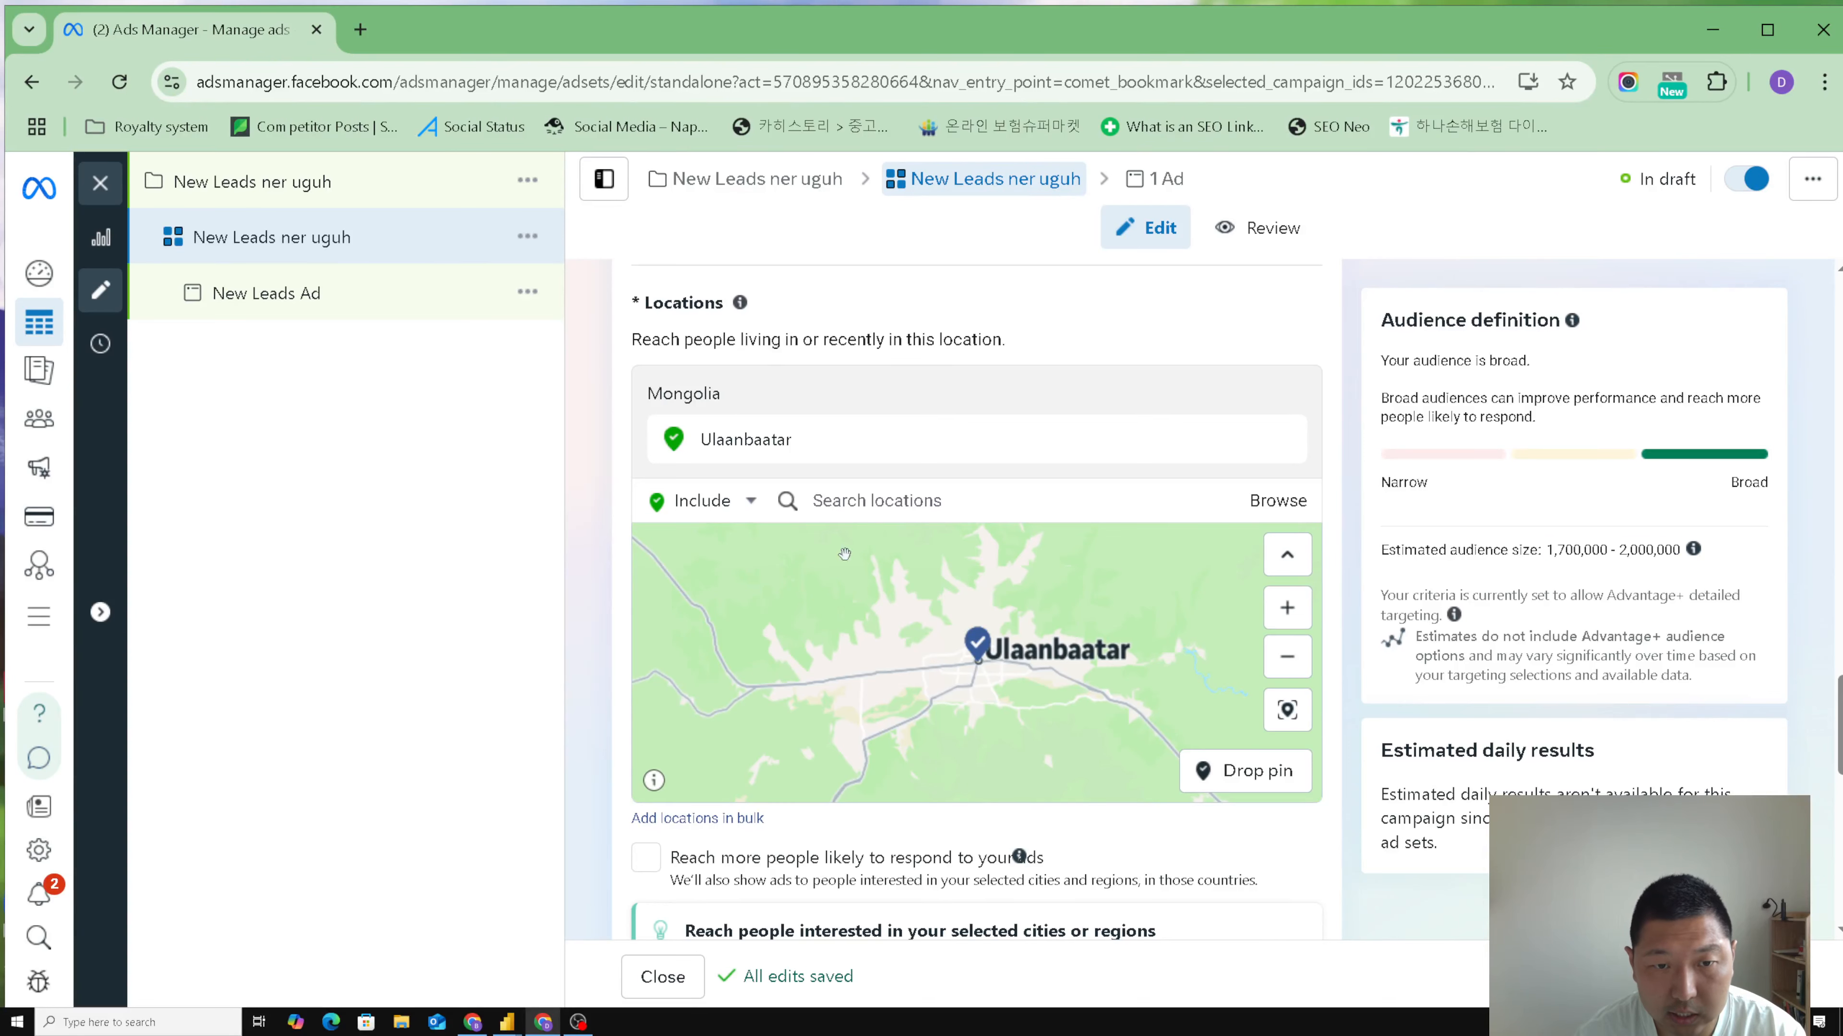
# - Add an Advantage+ audience suggestion with a minimum age of 25 and the gender set to Men
pyautogui.scroll(-2, 585, 556)
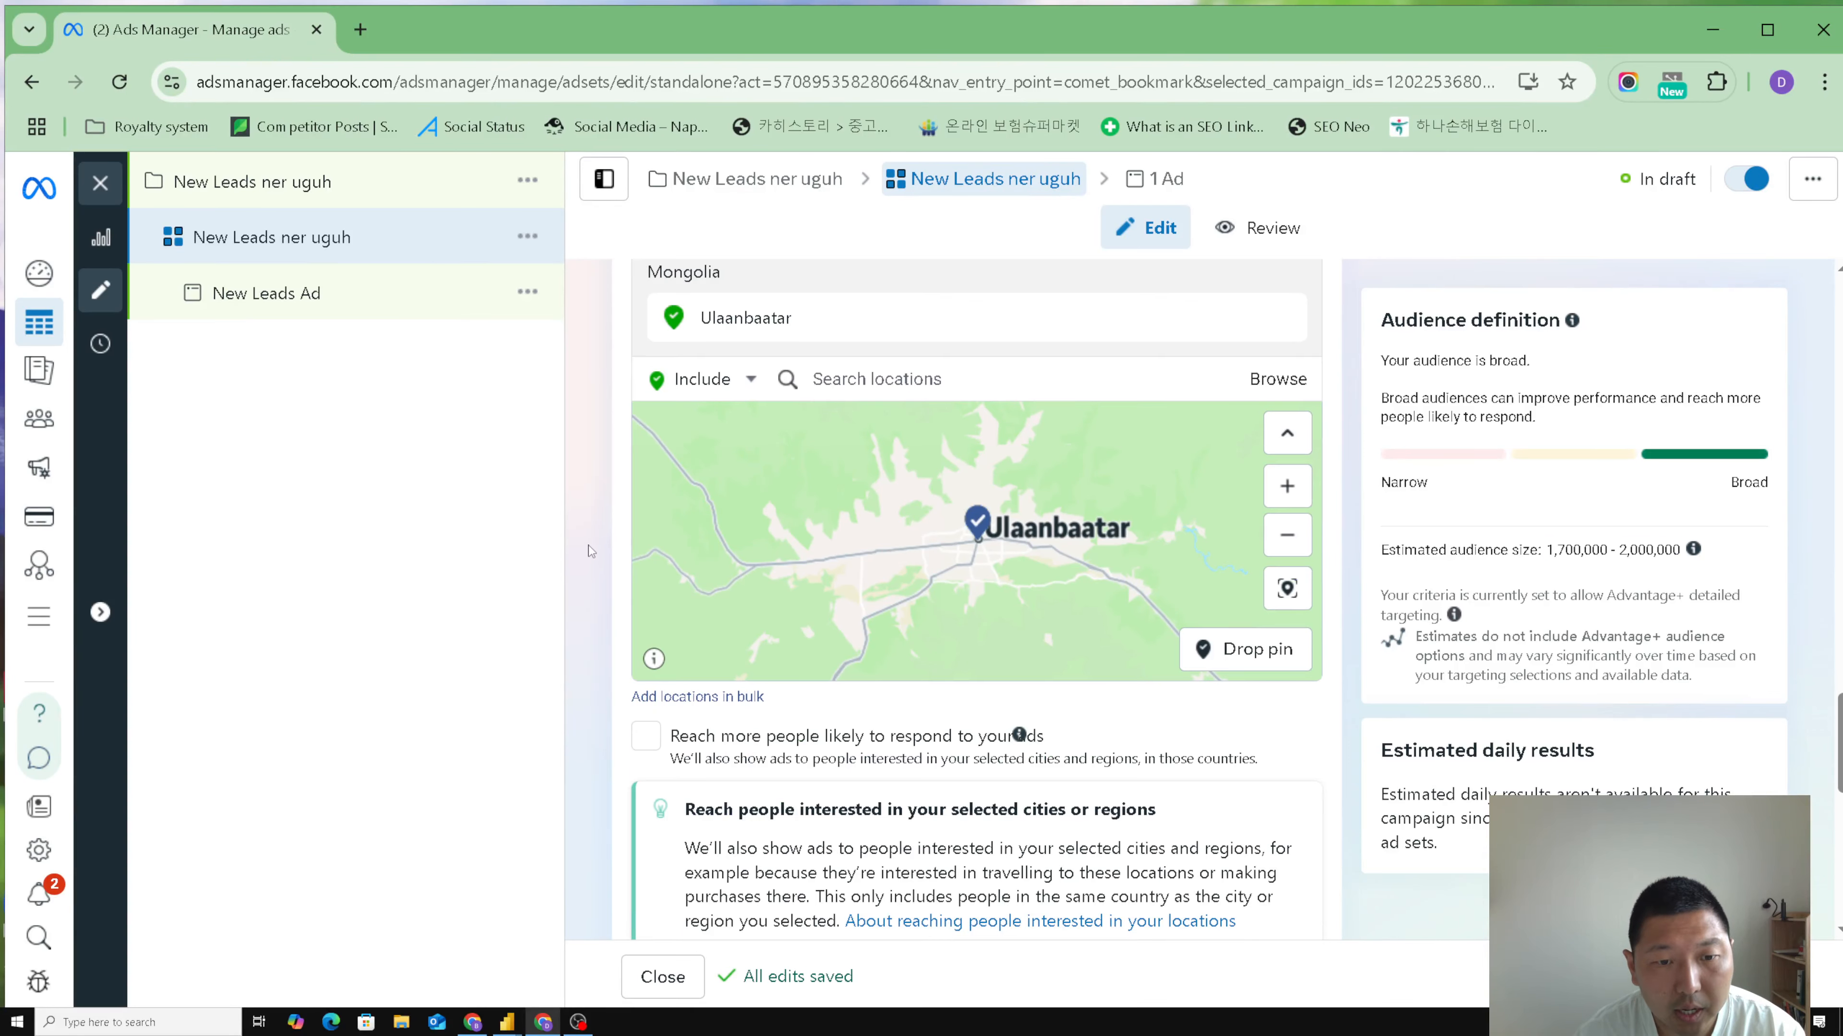
pyautogui.scroll(-6, 589, 552)
pyautogui.scroll(-3, 589, 552)
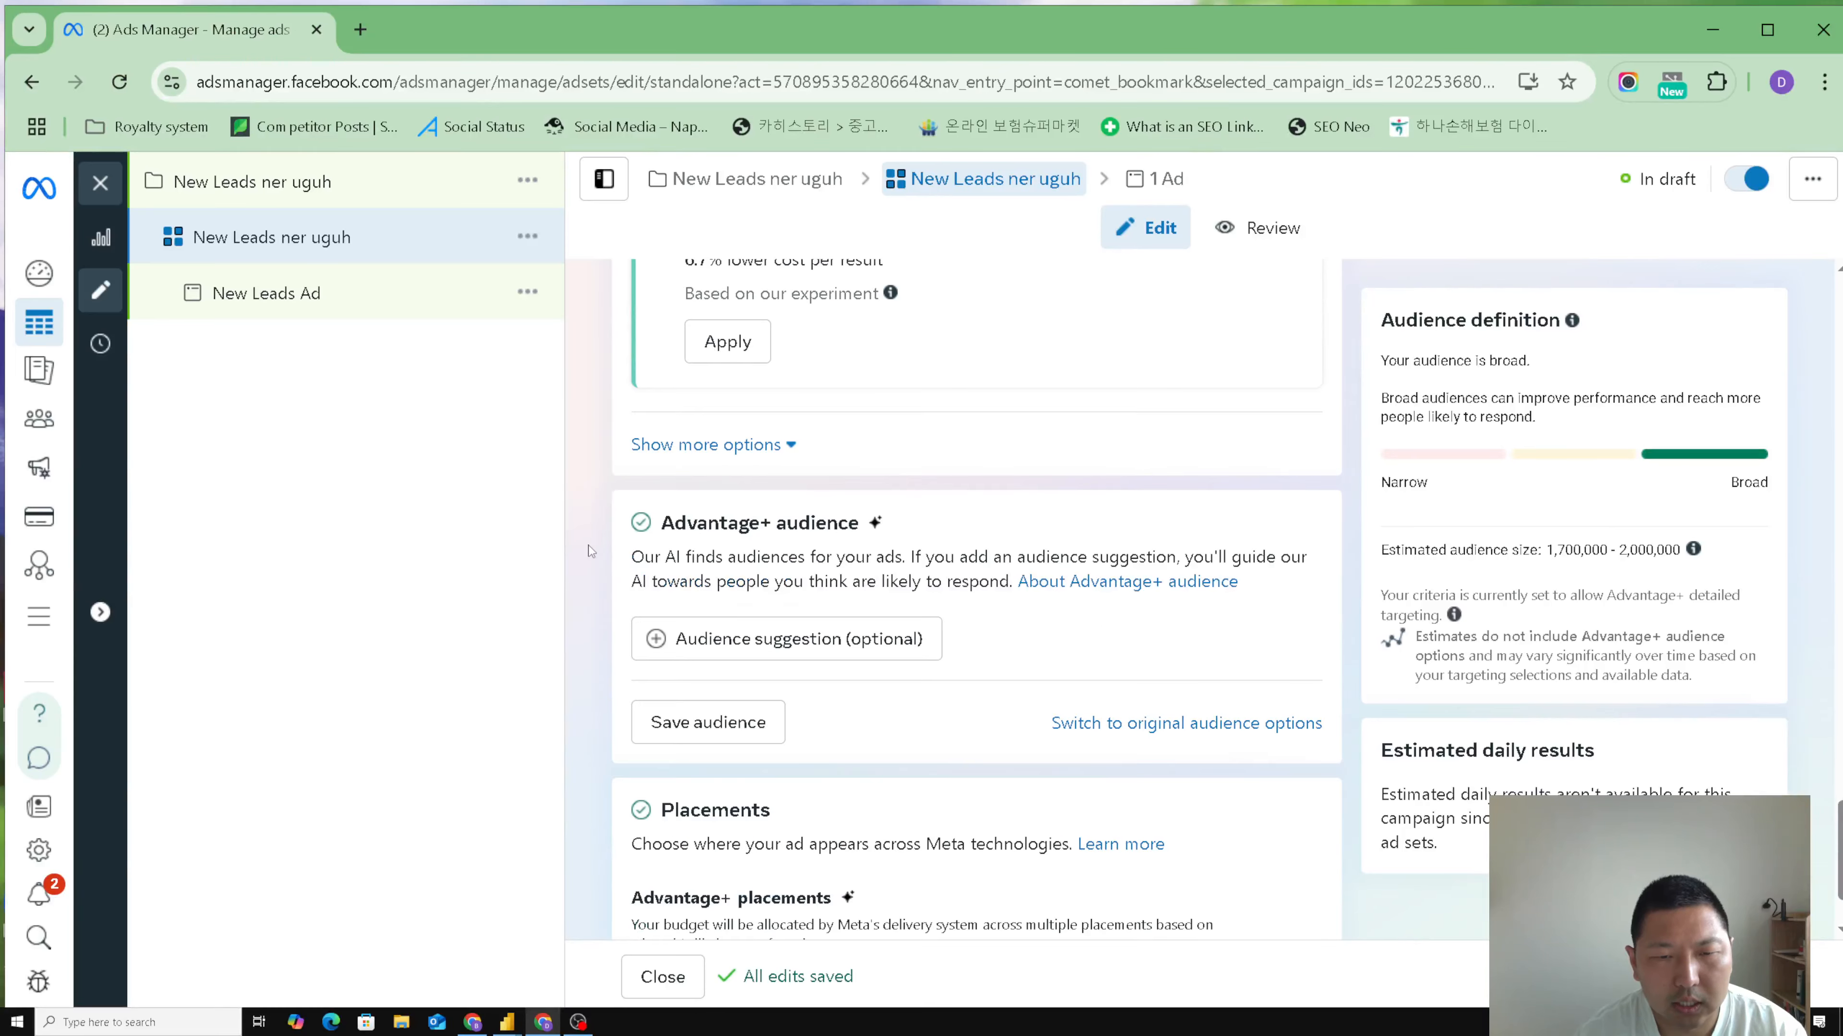
pyautogui.scroll(-2, 590, 552)
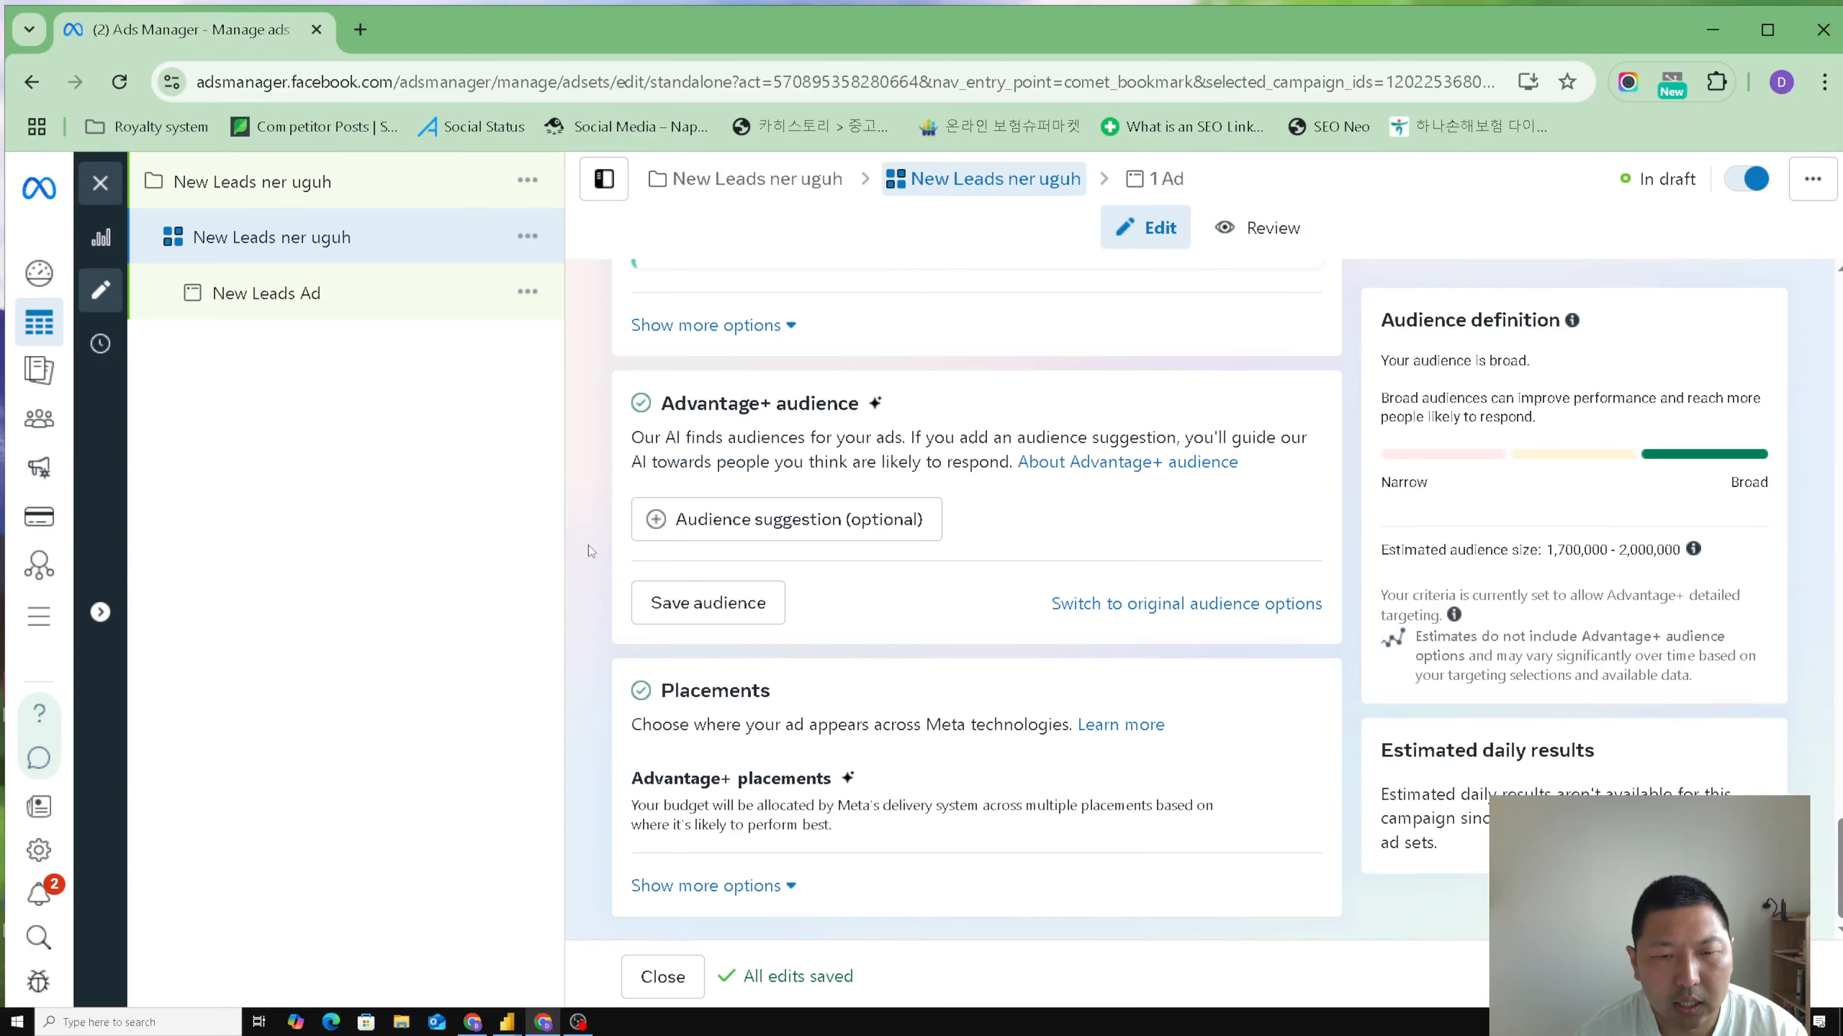
pyautogui.click(785, 530)
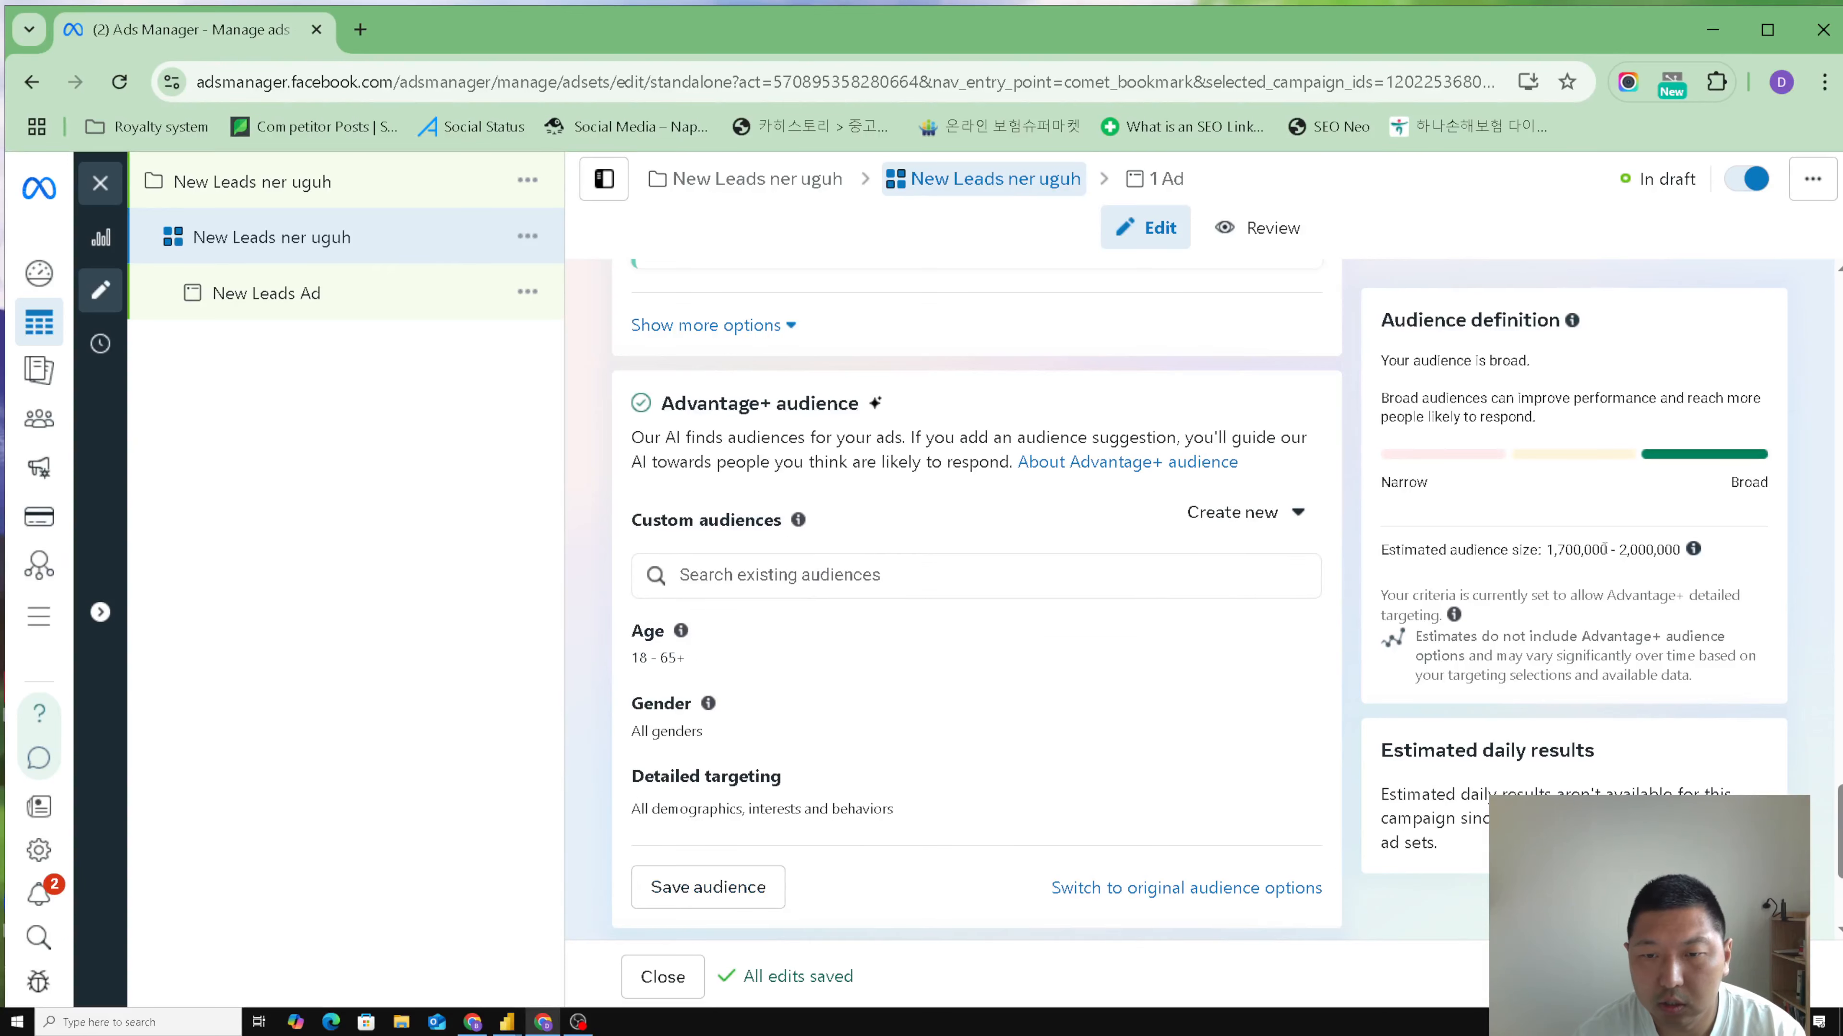
pyautogui.moveTo(665, 650)
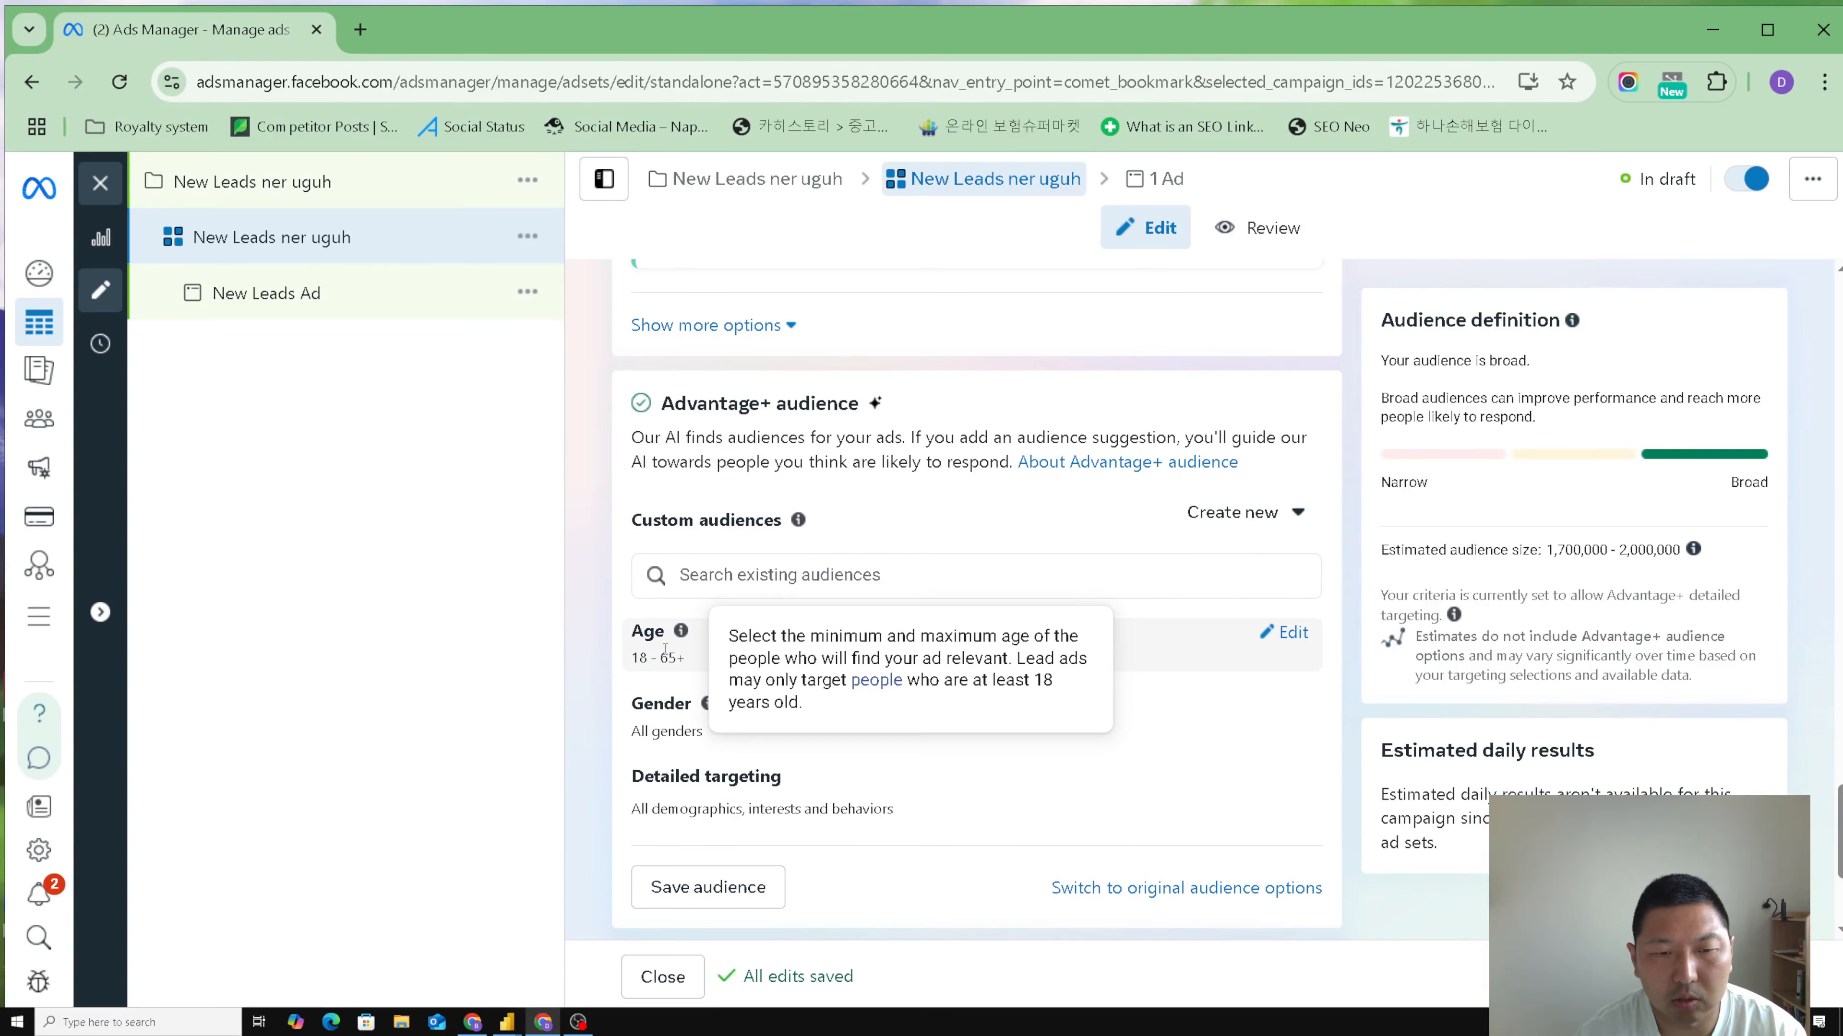
pyautogui.click(1290, 643)
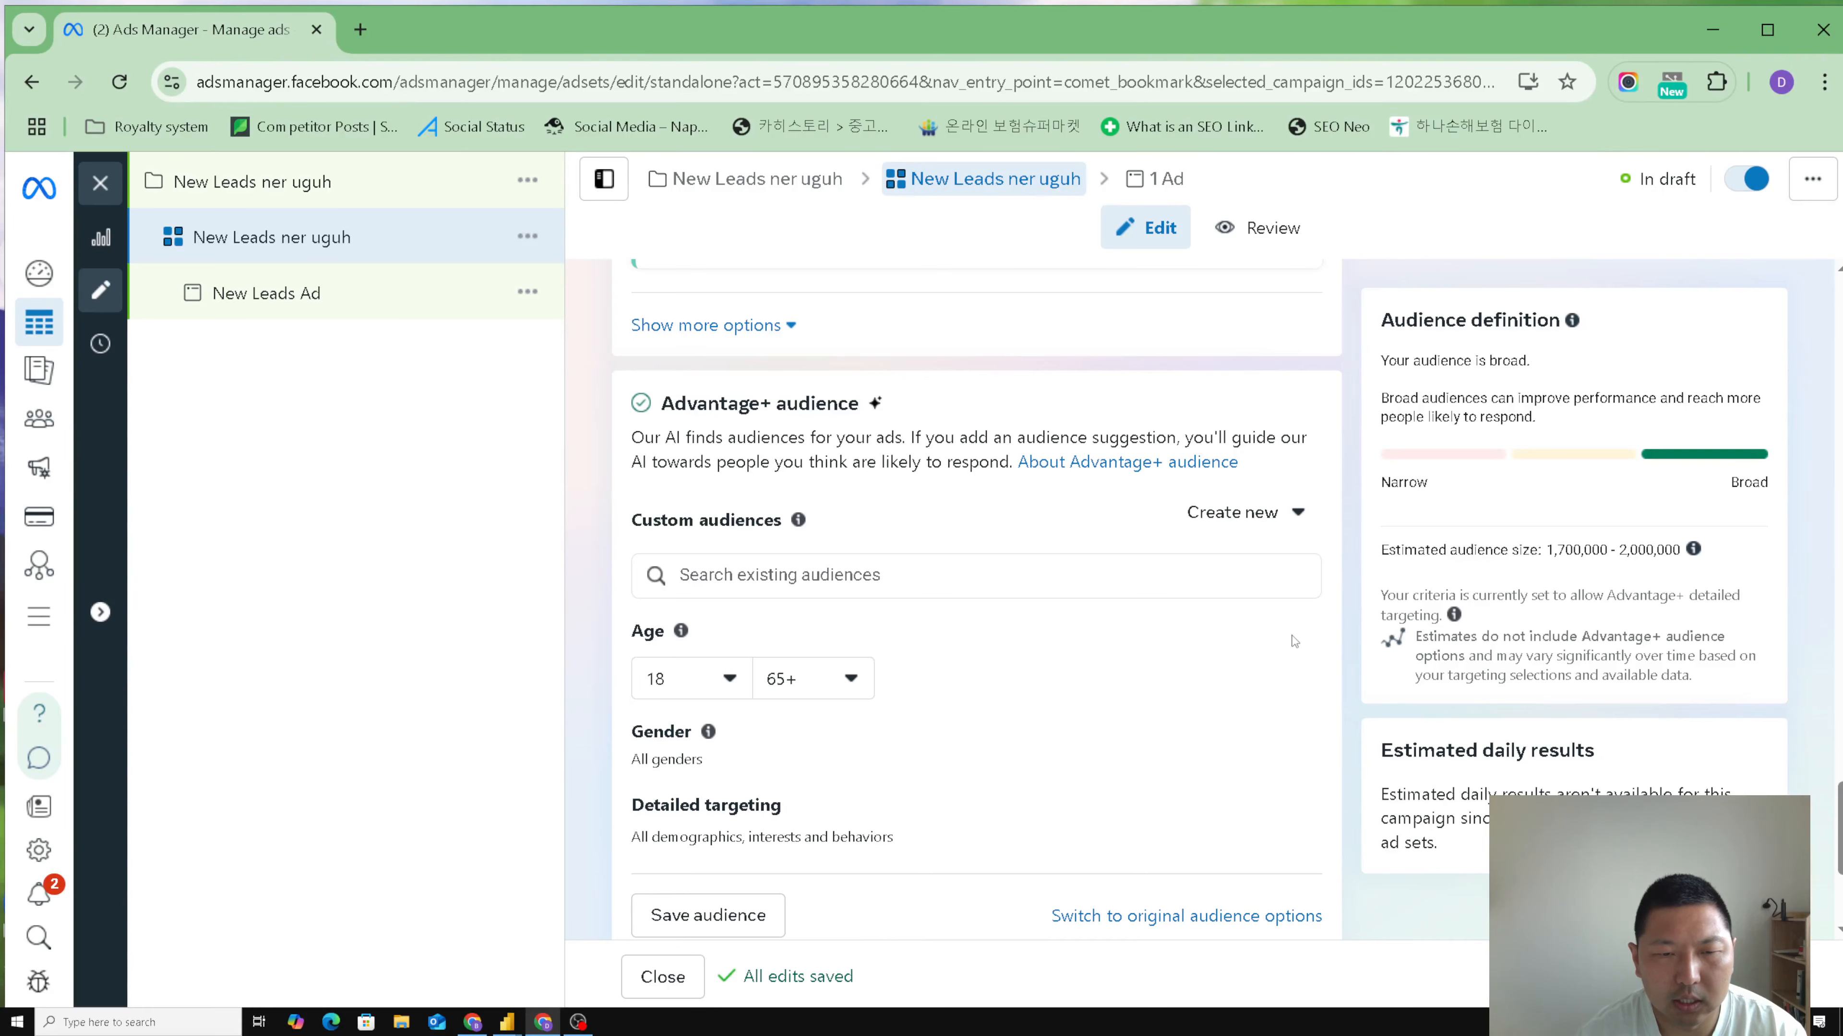
pyautogui.click(723, 685)
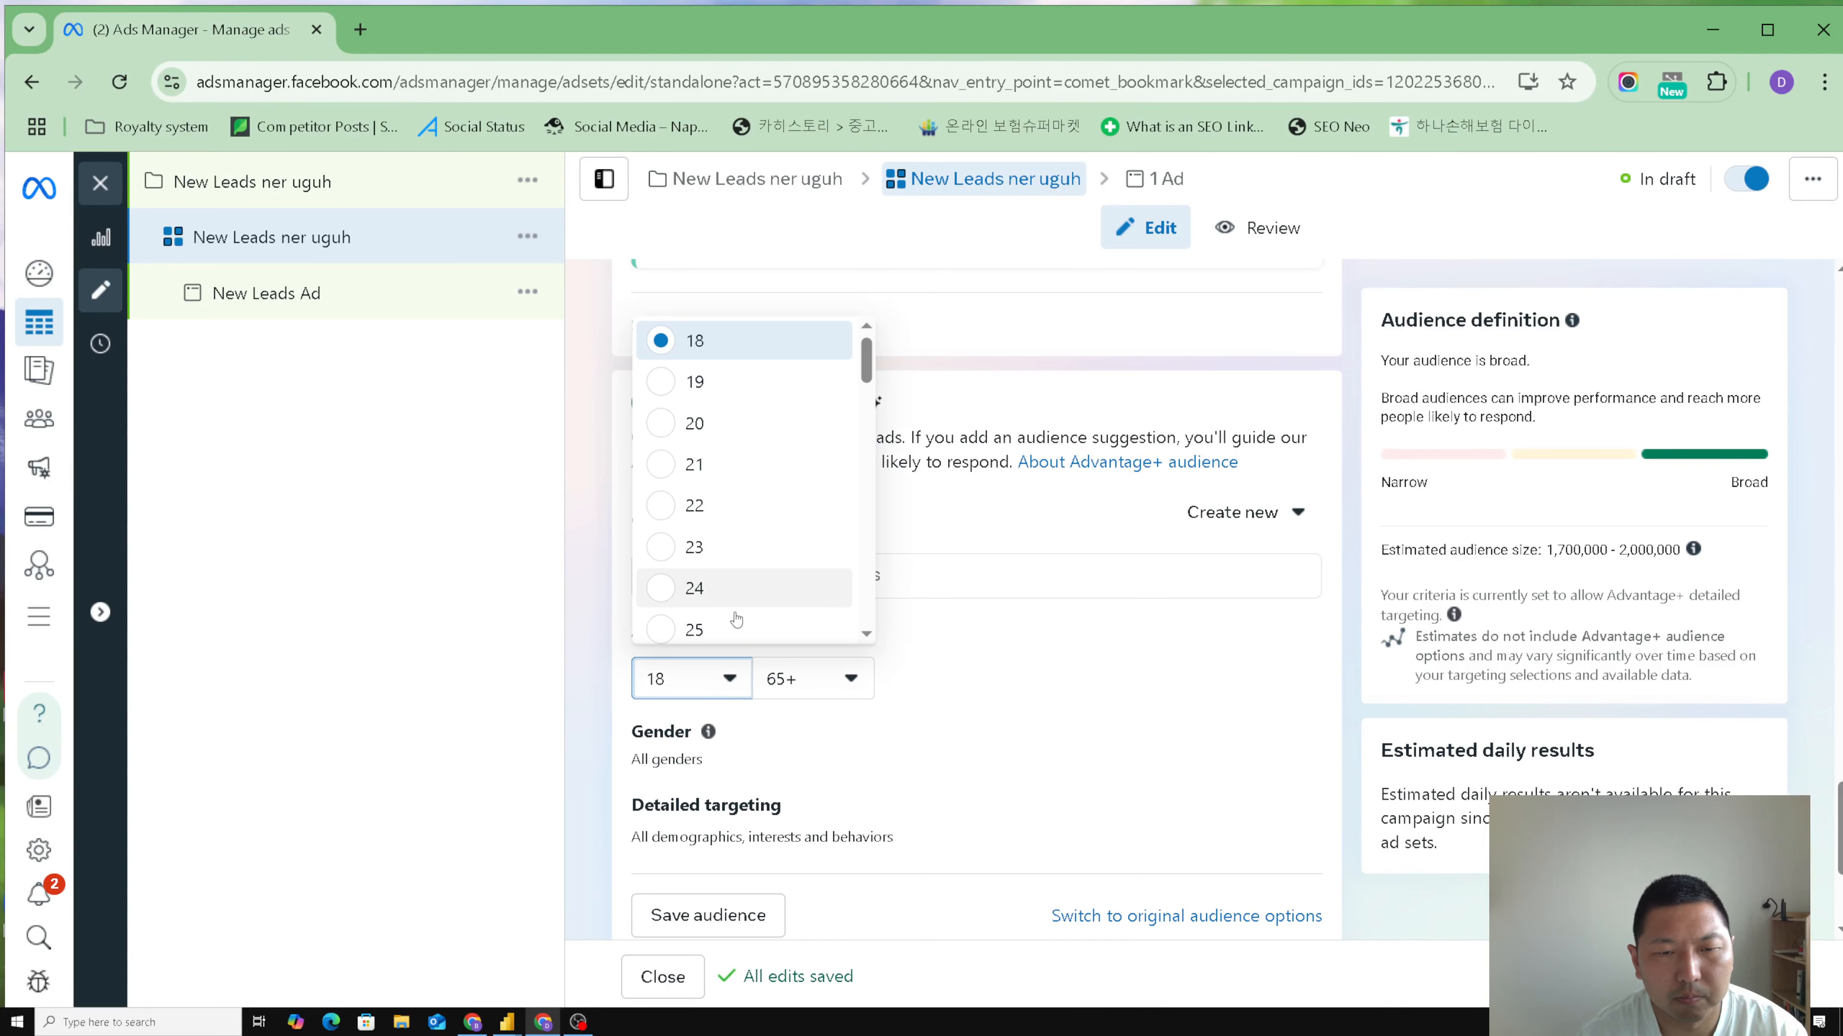
pyautogui.click(736, 629)
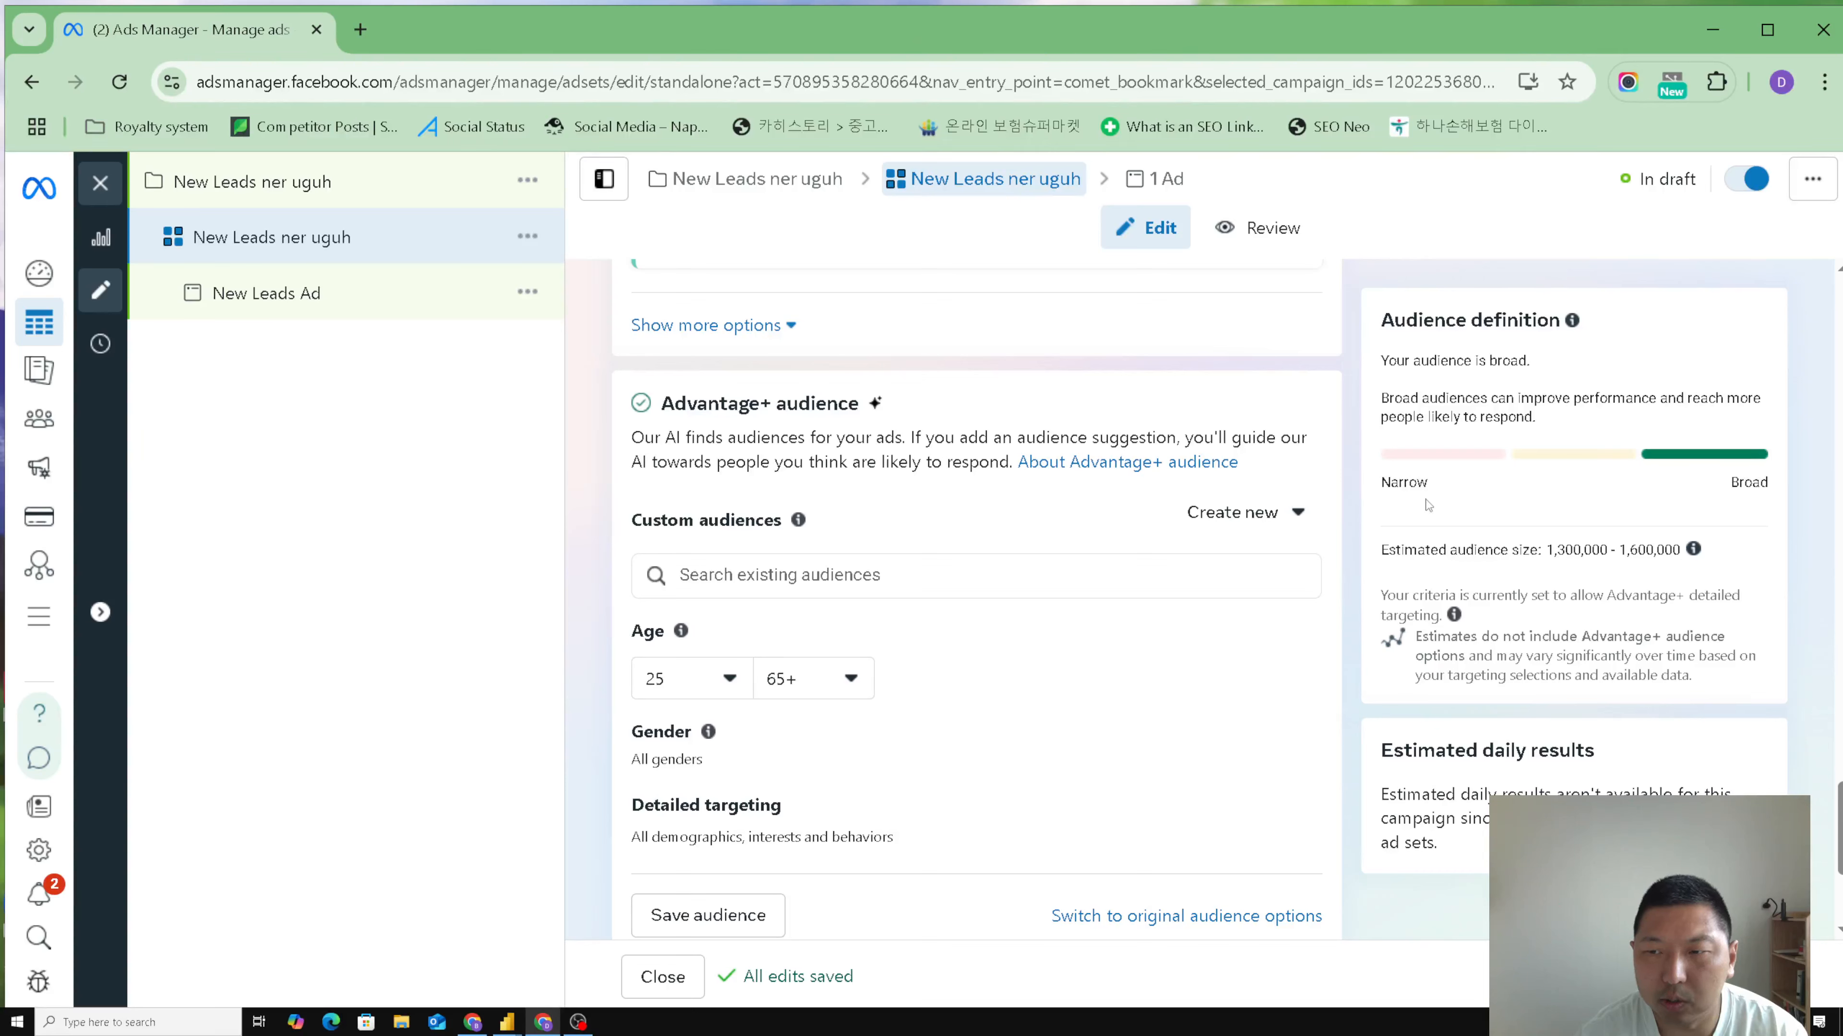
pyautogui.click(1300, 745)
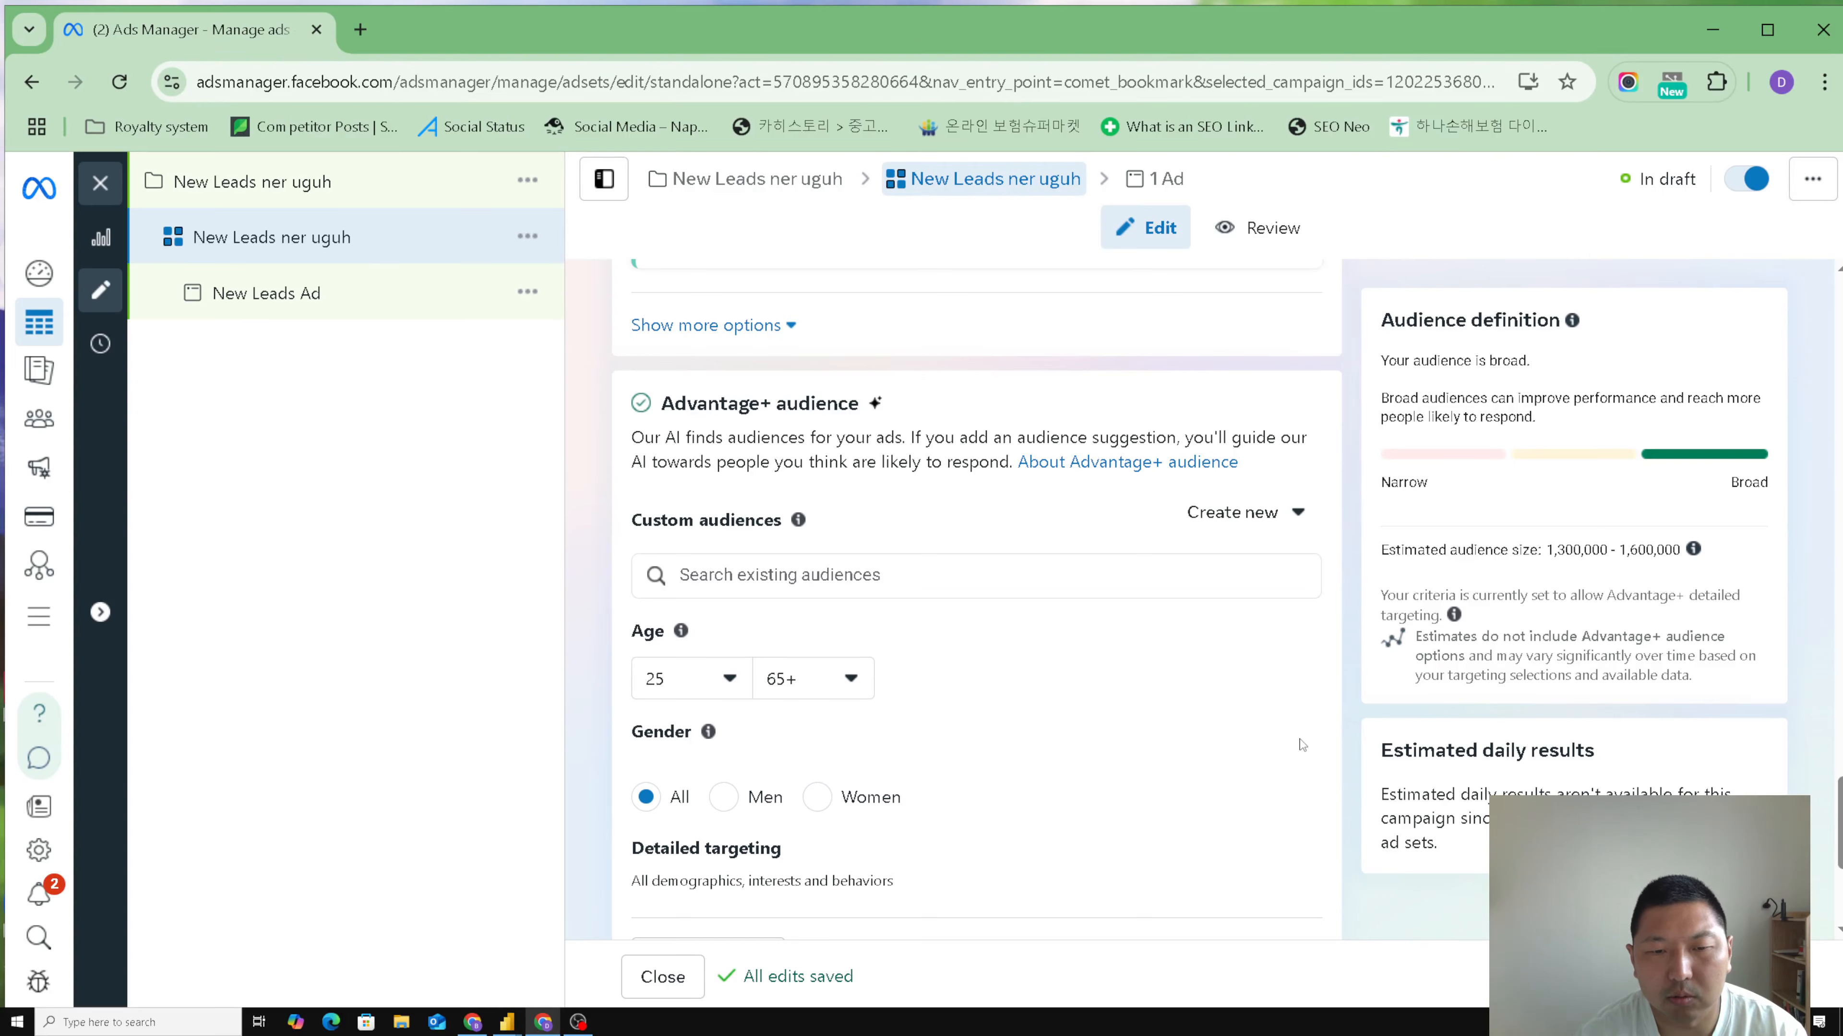
pyautogui.click(723, 797)
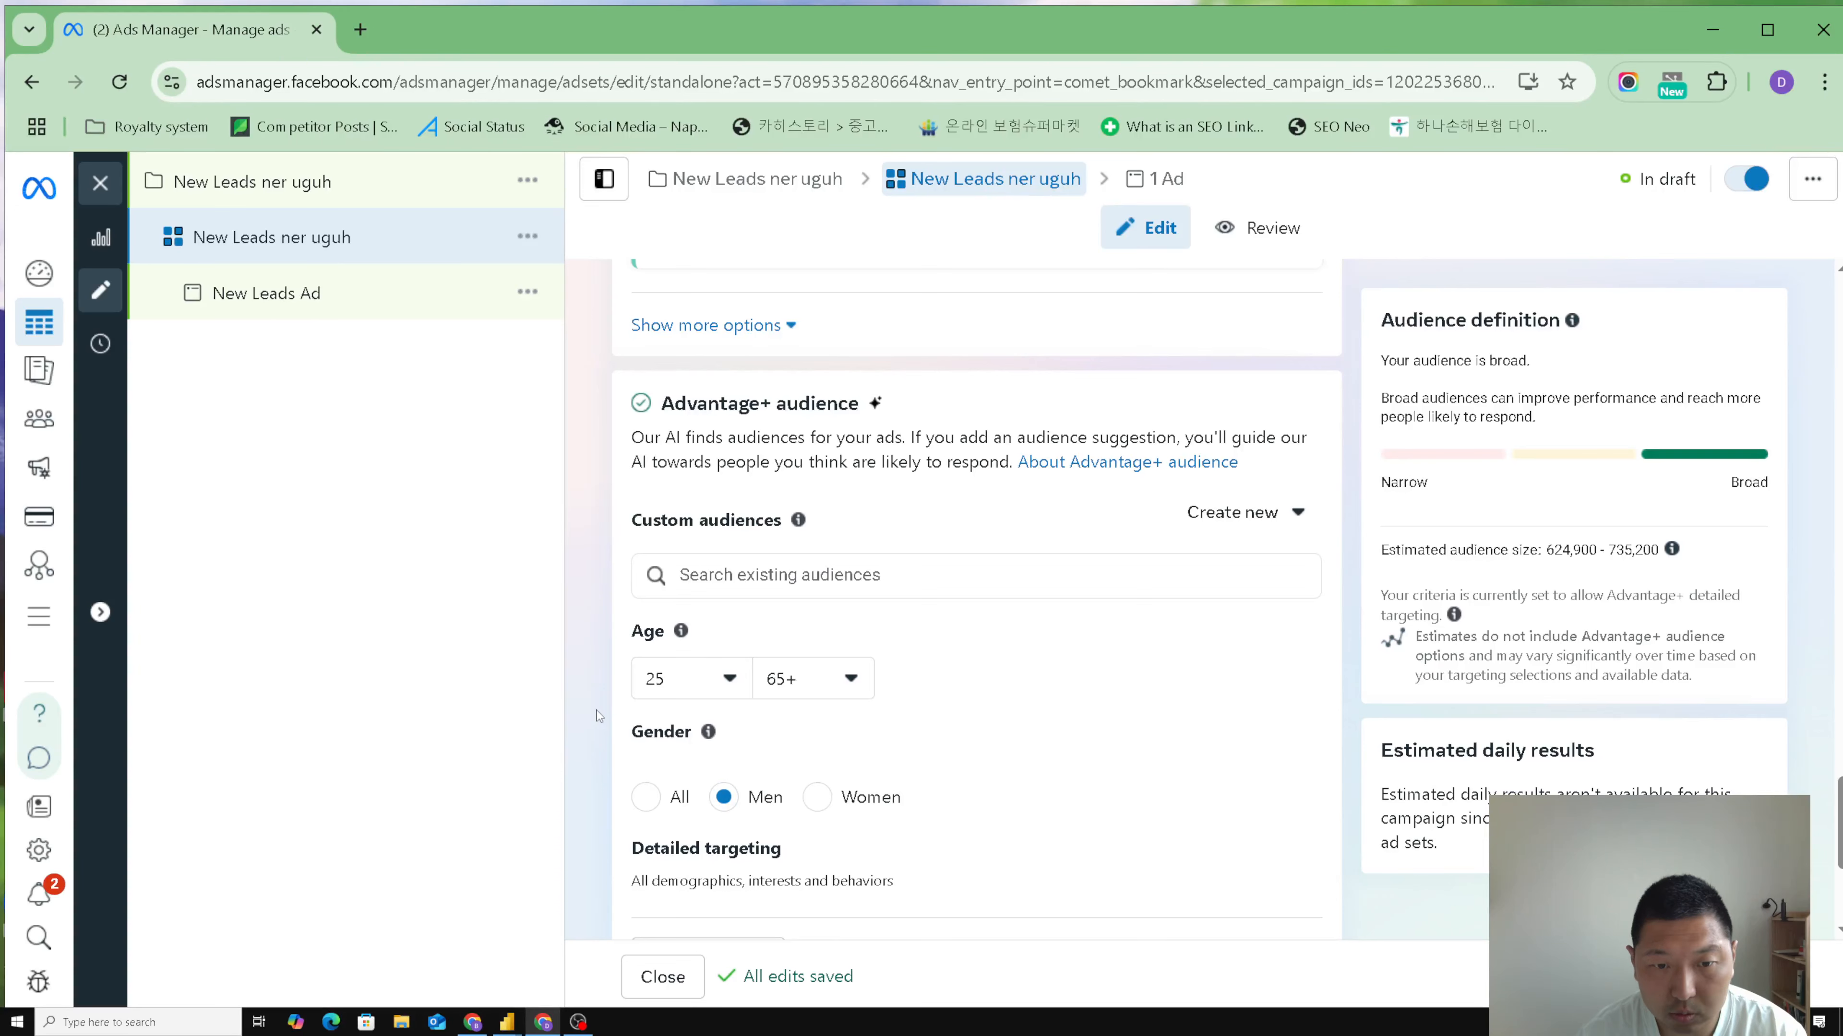
# - Continue to the ad level, dismiss the payment method notice and rename the ad "Ner uguh"
pyautogui.scroll(-2, 598, 716)
pyautogui.scroll(-3, 598, 717)
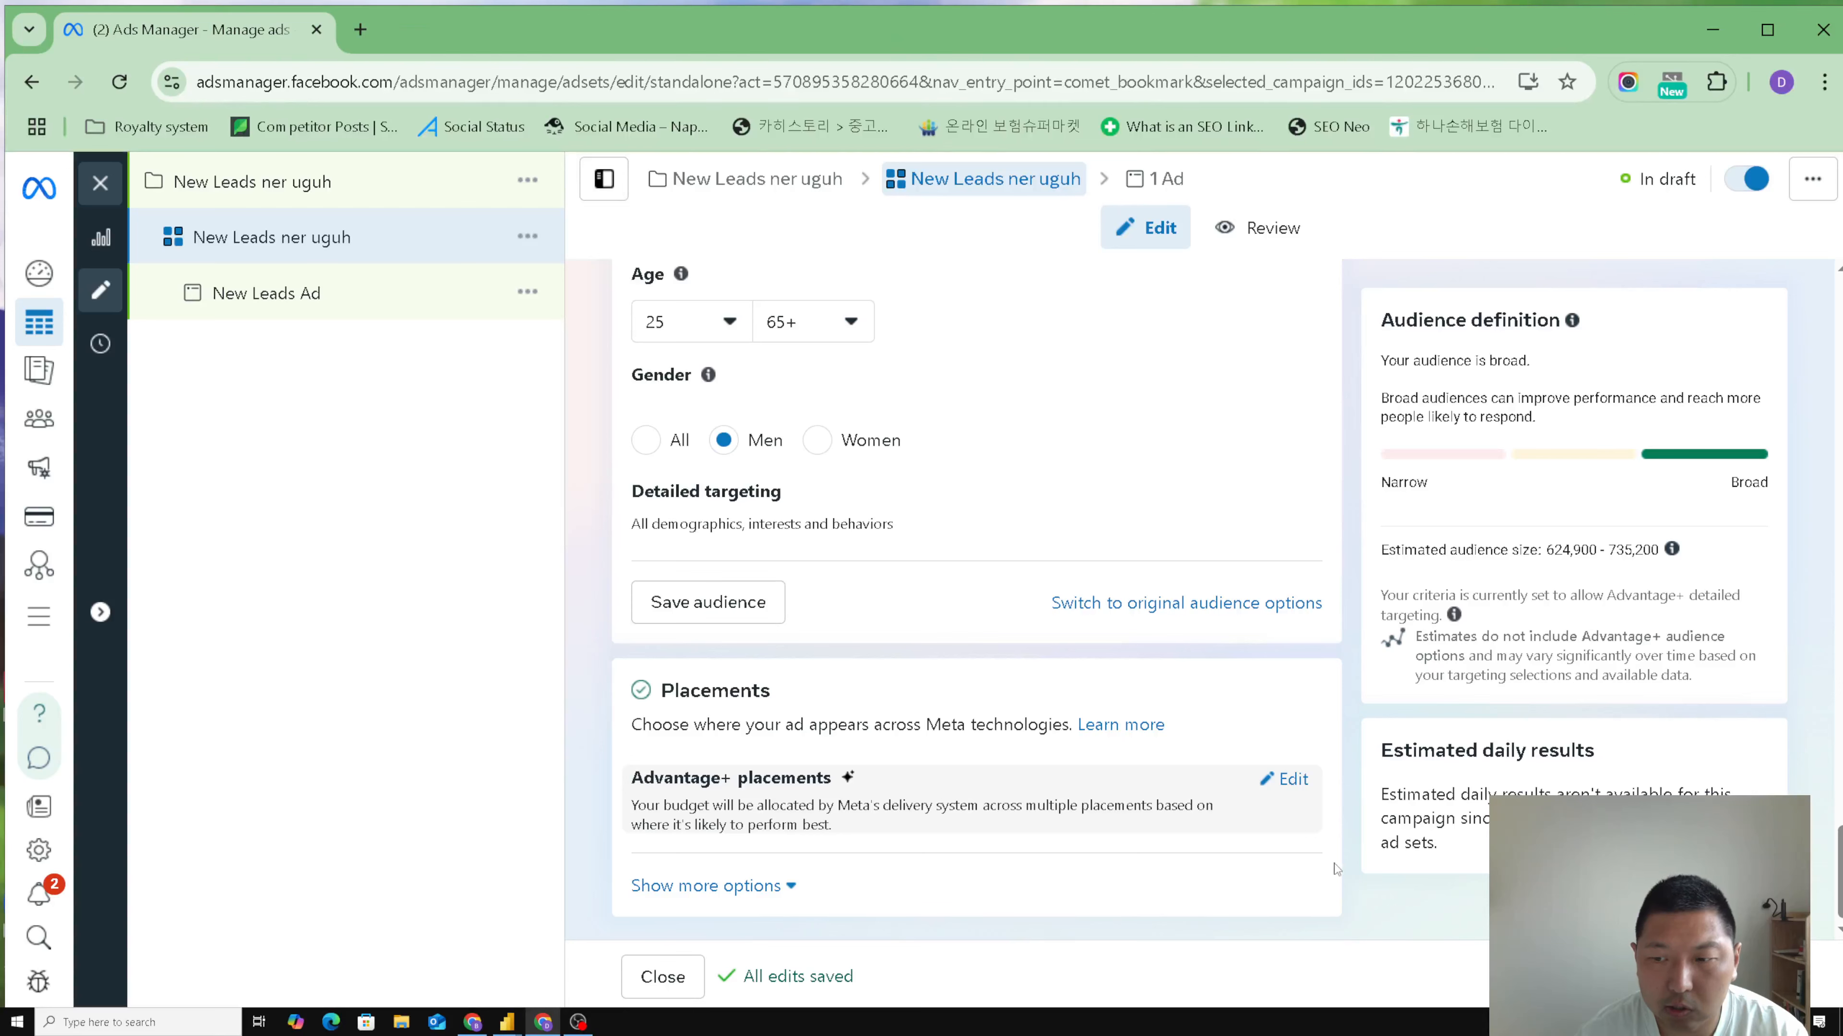
pyautogui.click(1749, 977)
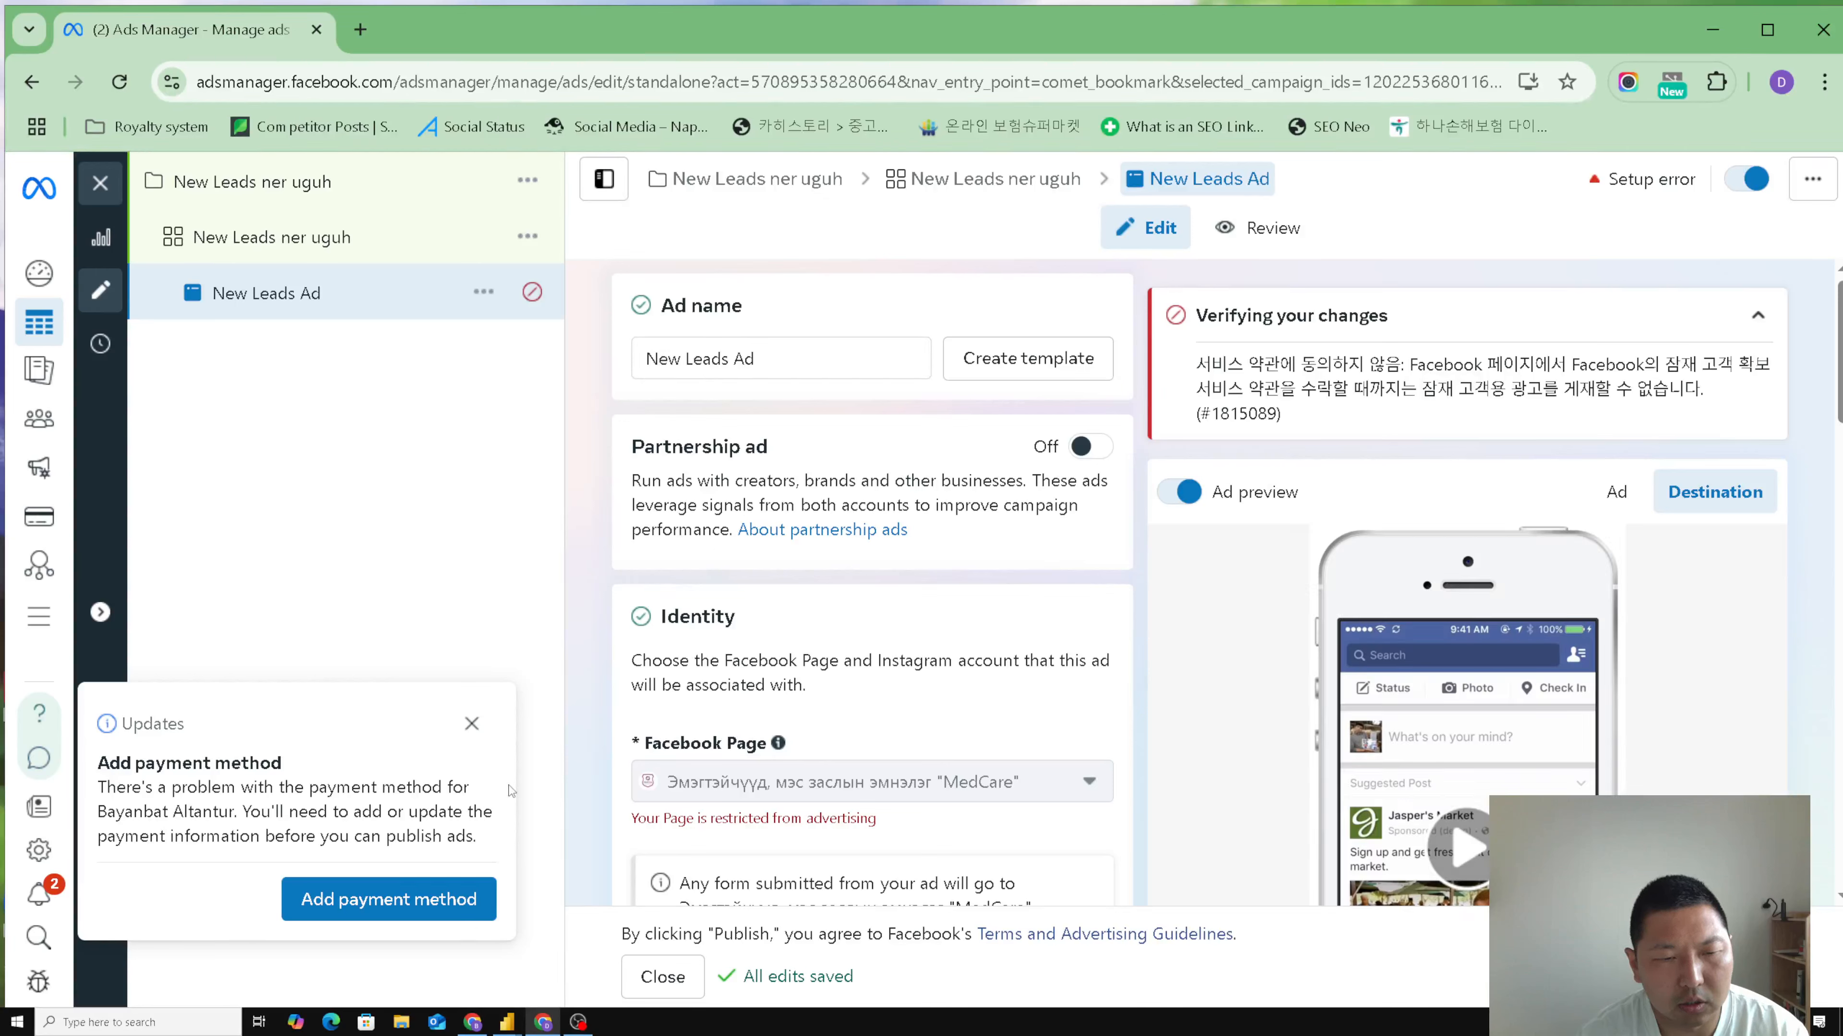
pyautogui.click(472, 723)
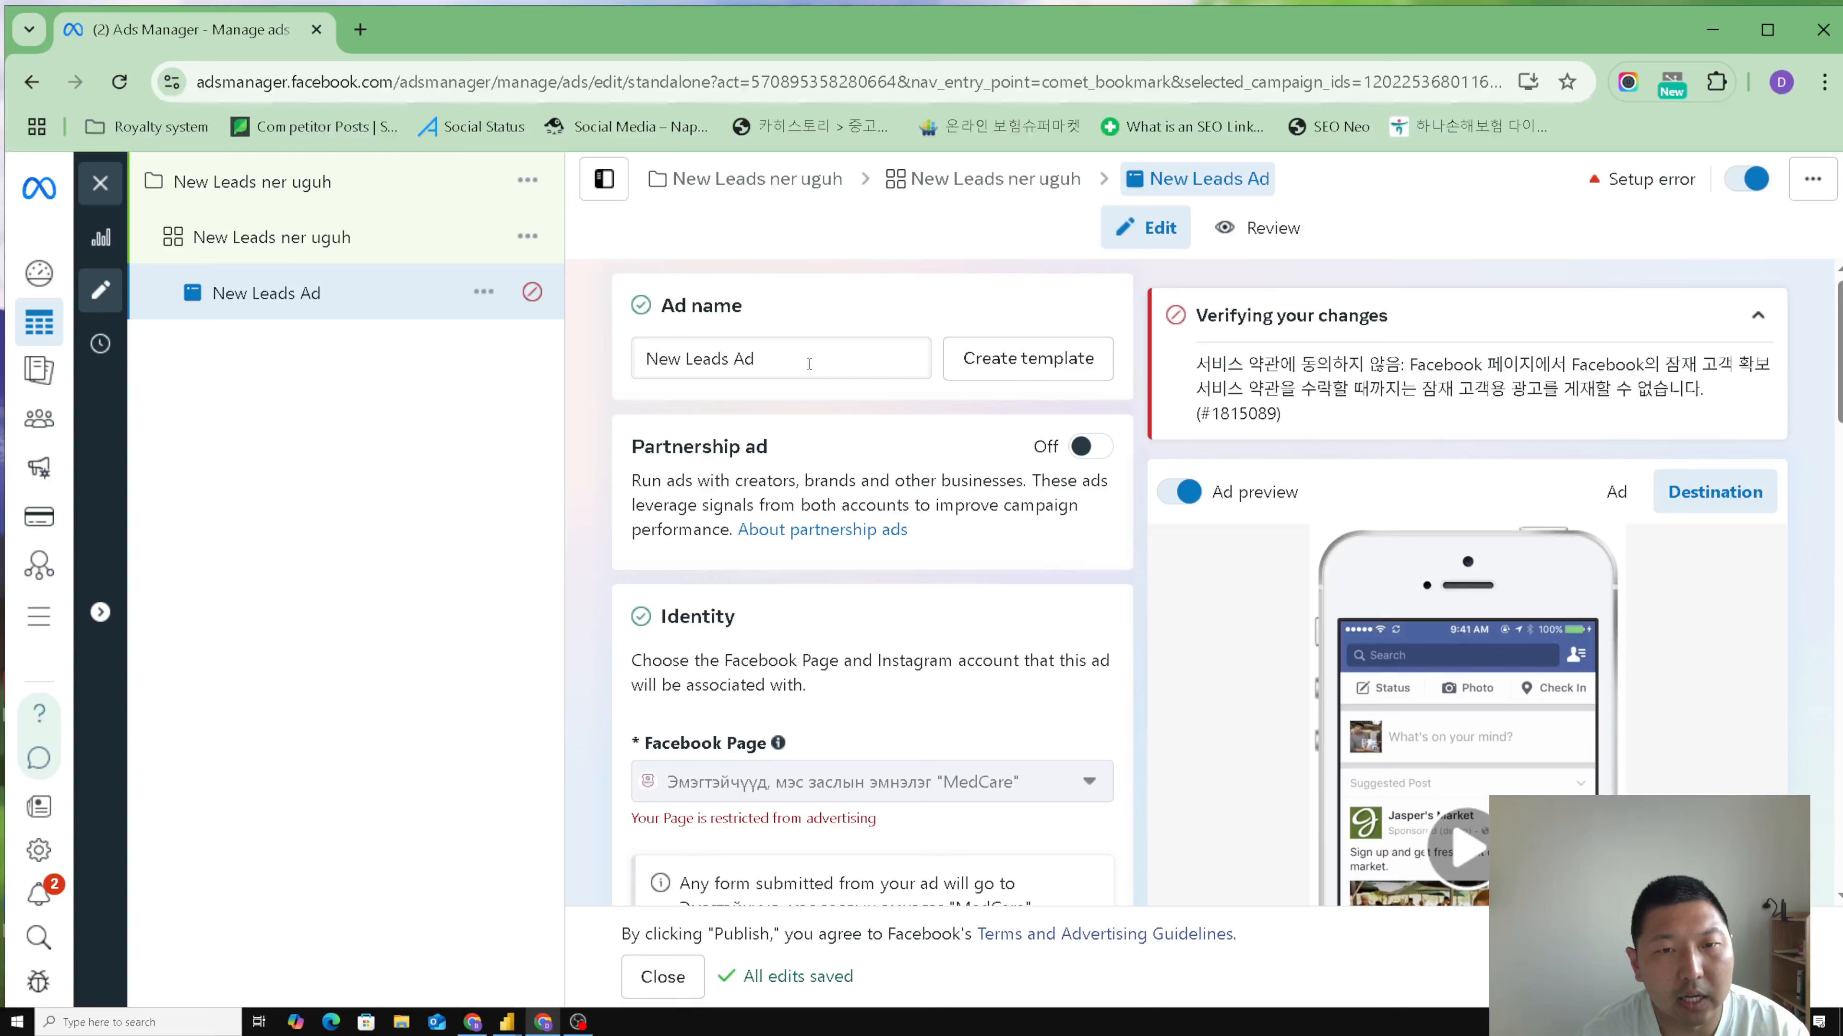
pyautogui.tripleClick(810, 361)
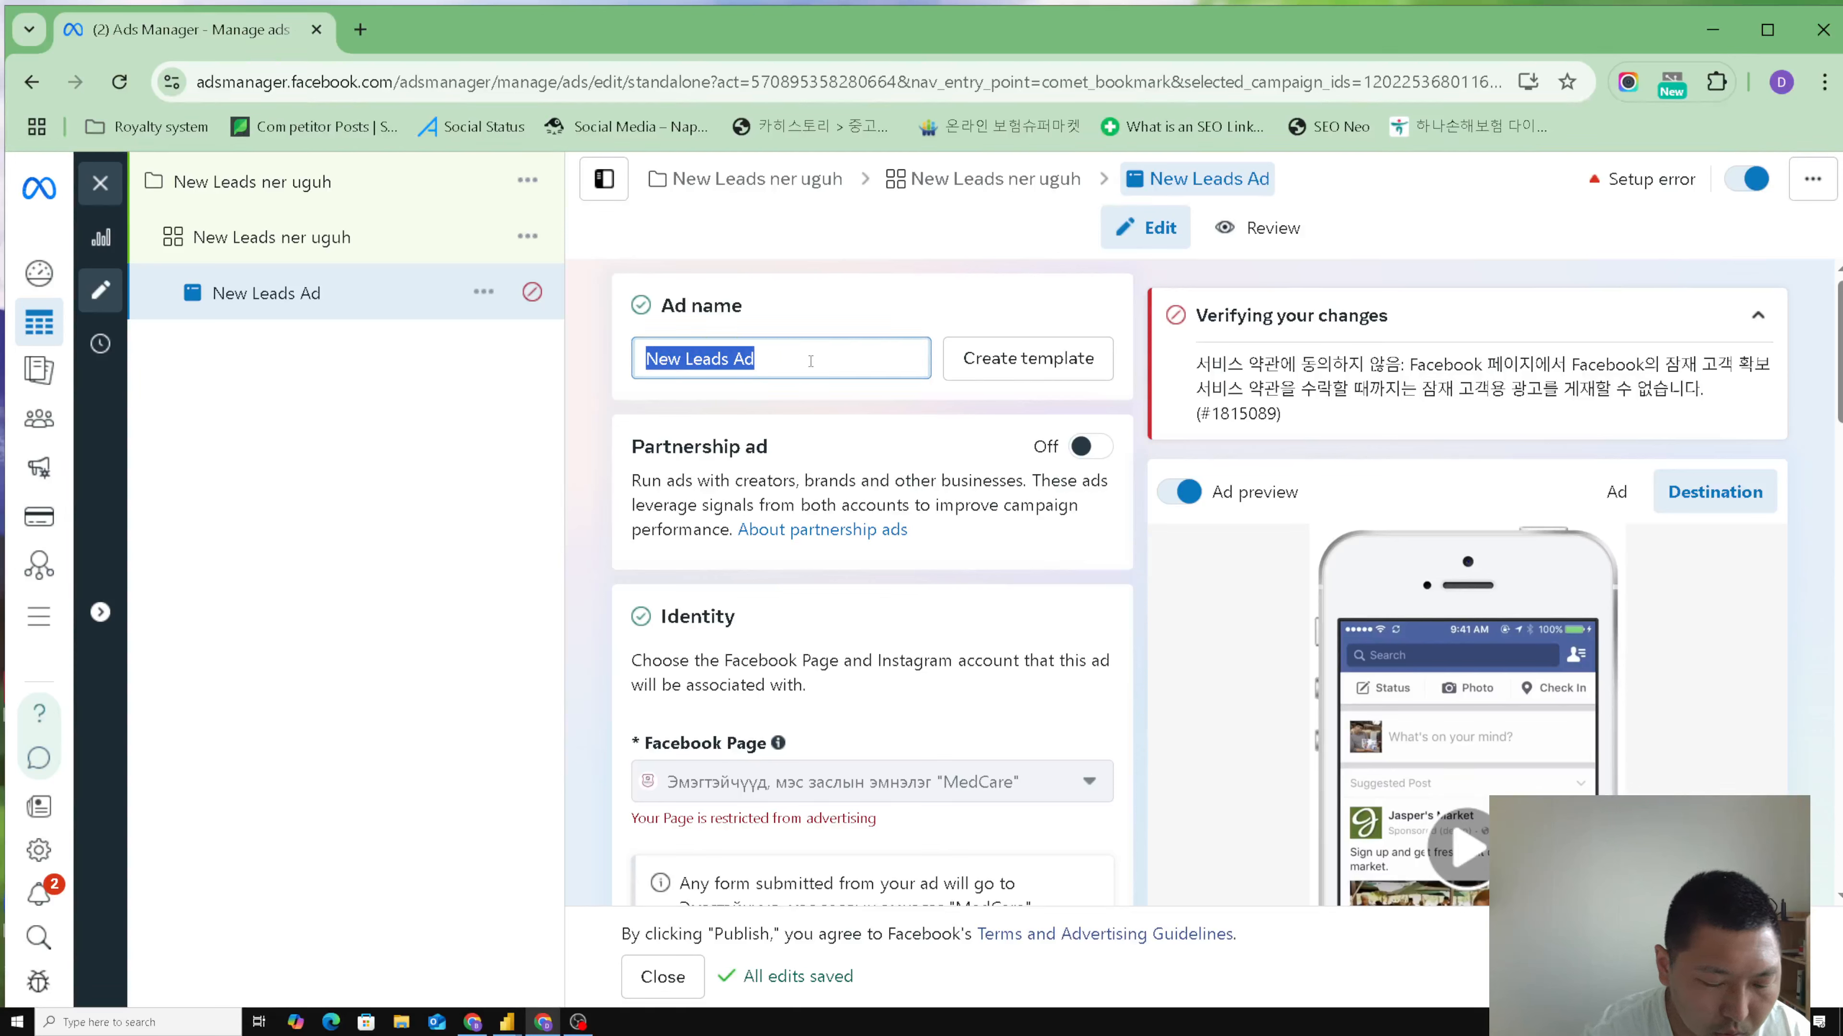
pyautogui.write('Ner uguh')
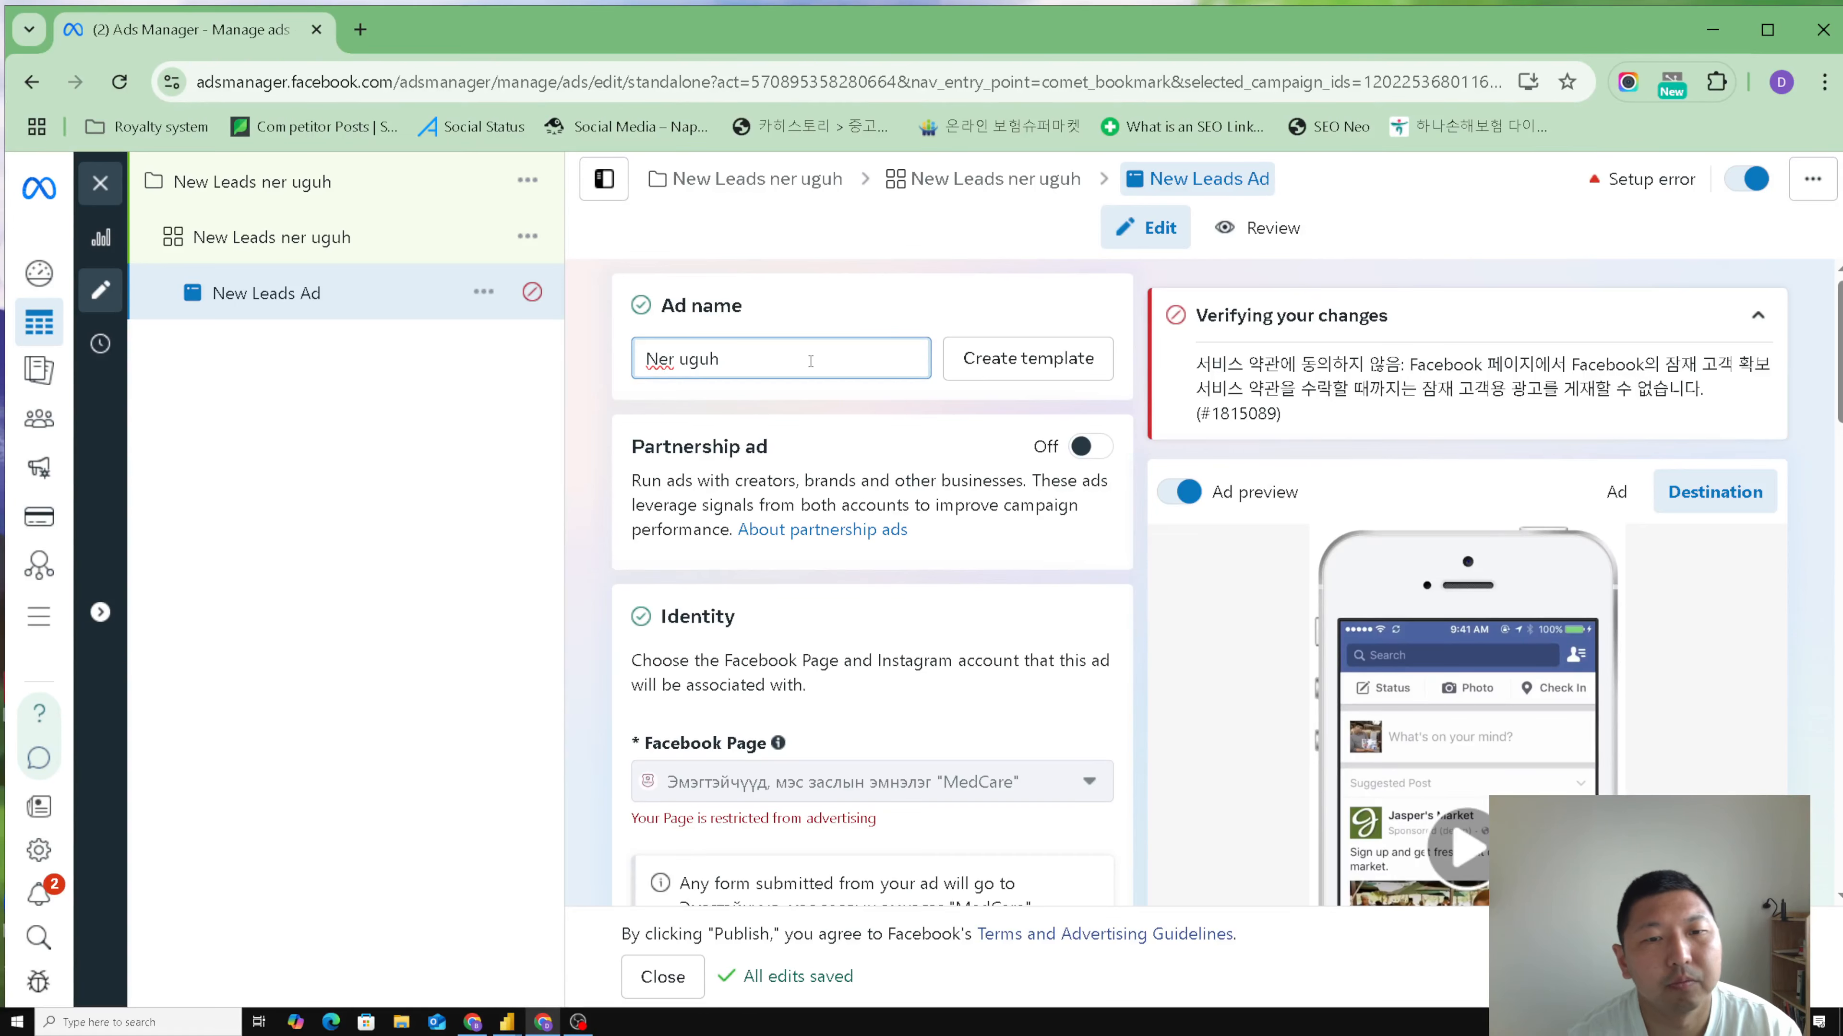
pyautogui.click(608, 552)
# - Review the ad's identity and Ad setup sections, including the choices for creating an ad or using an existing post
pyautogui.scroll(-5, 608, 546)
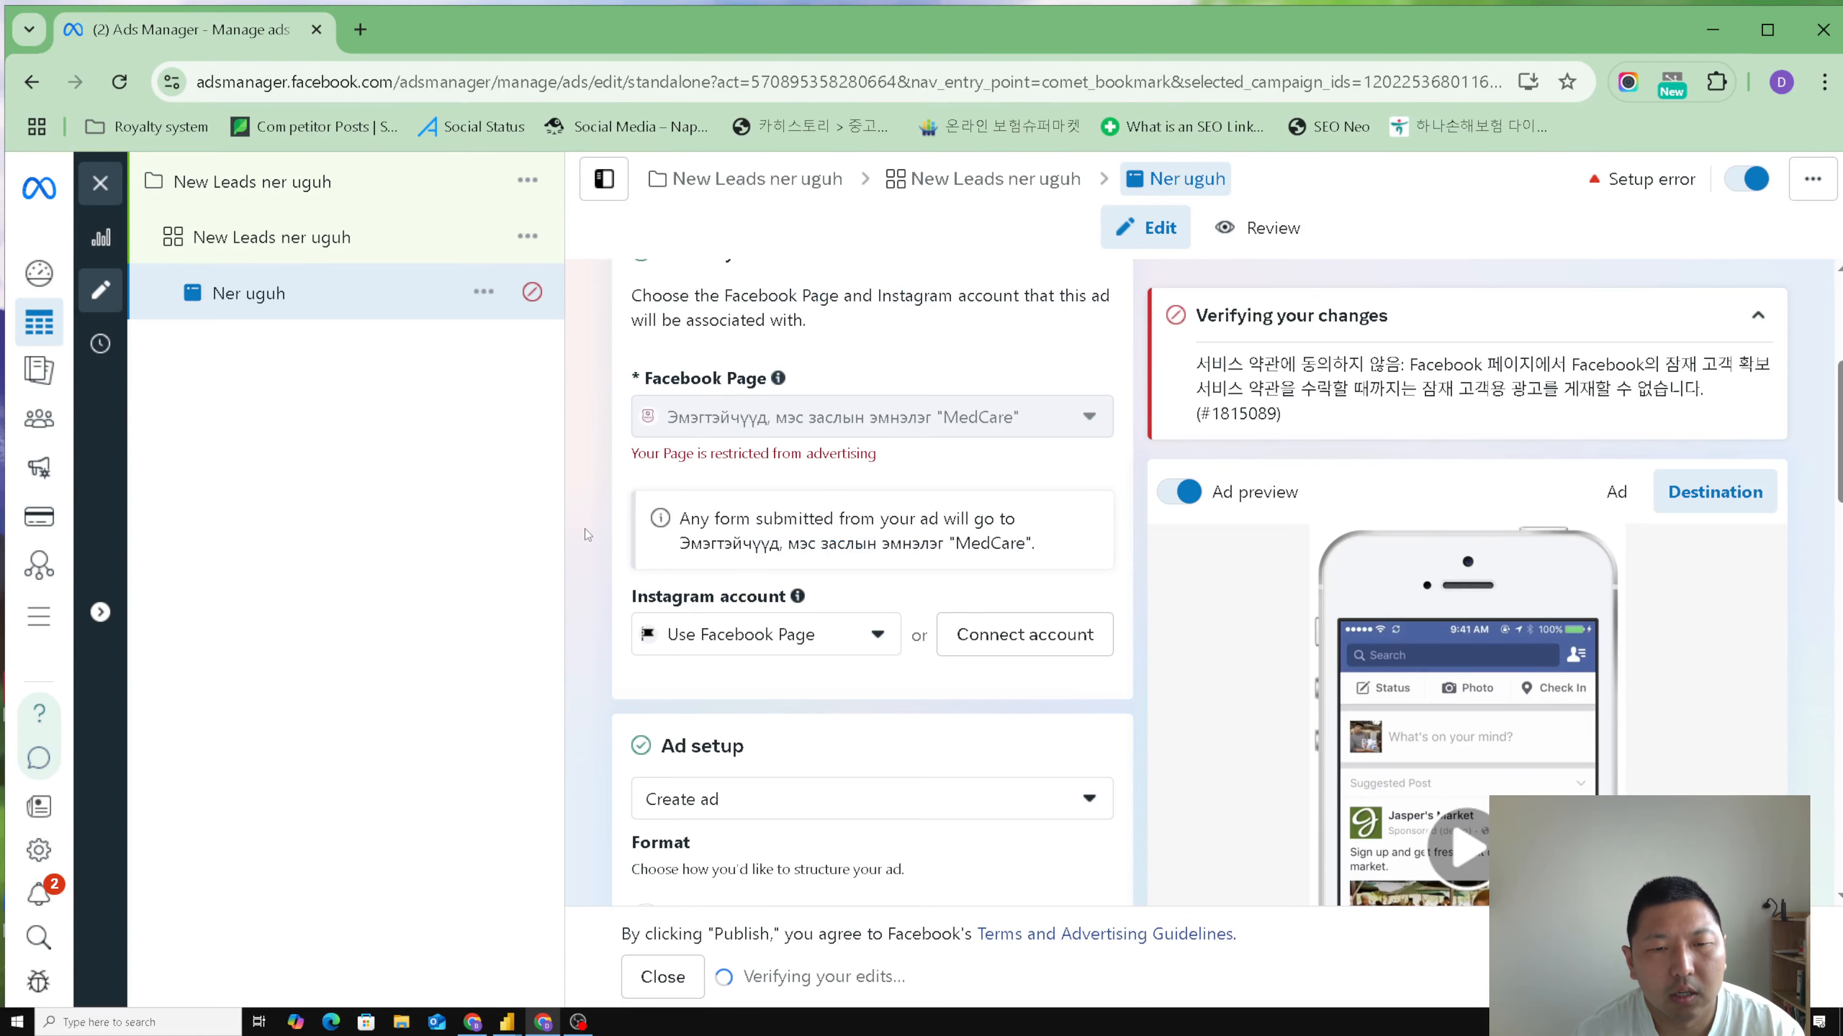
pyautogui.scroll(-3, 848, 565)
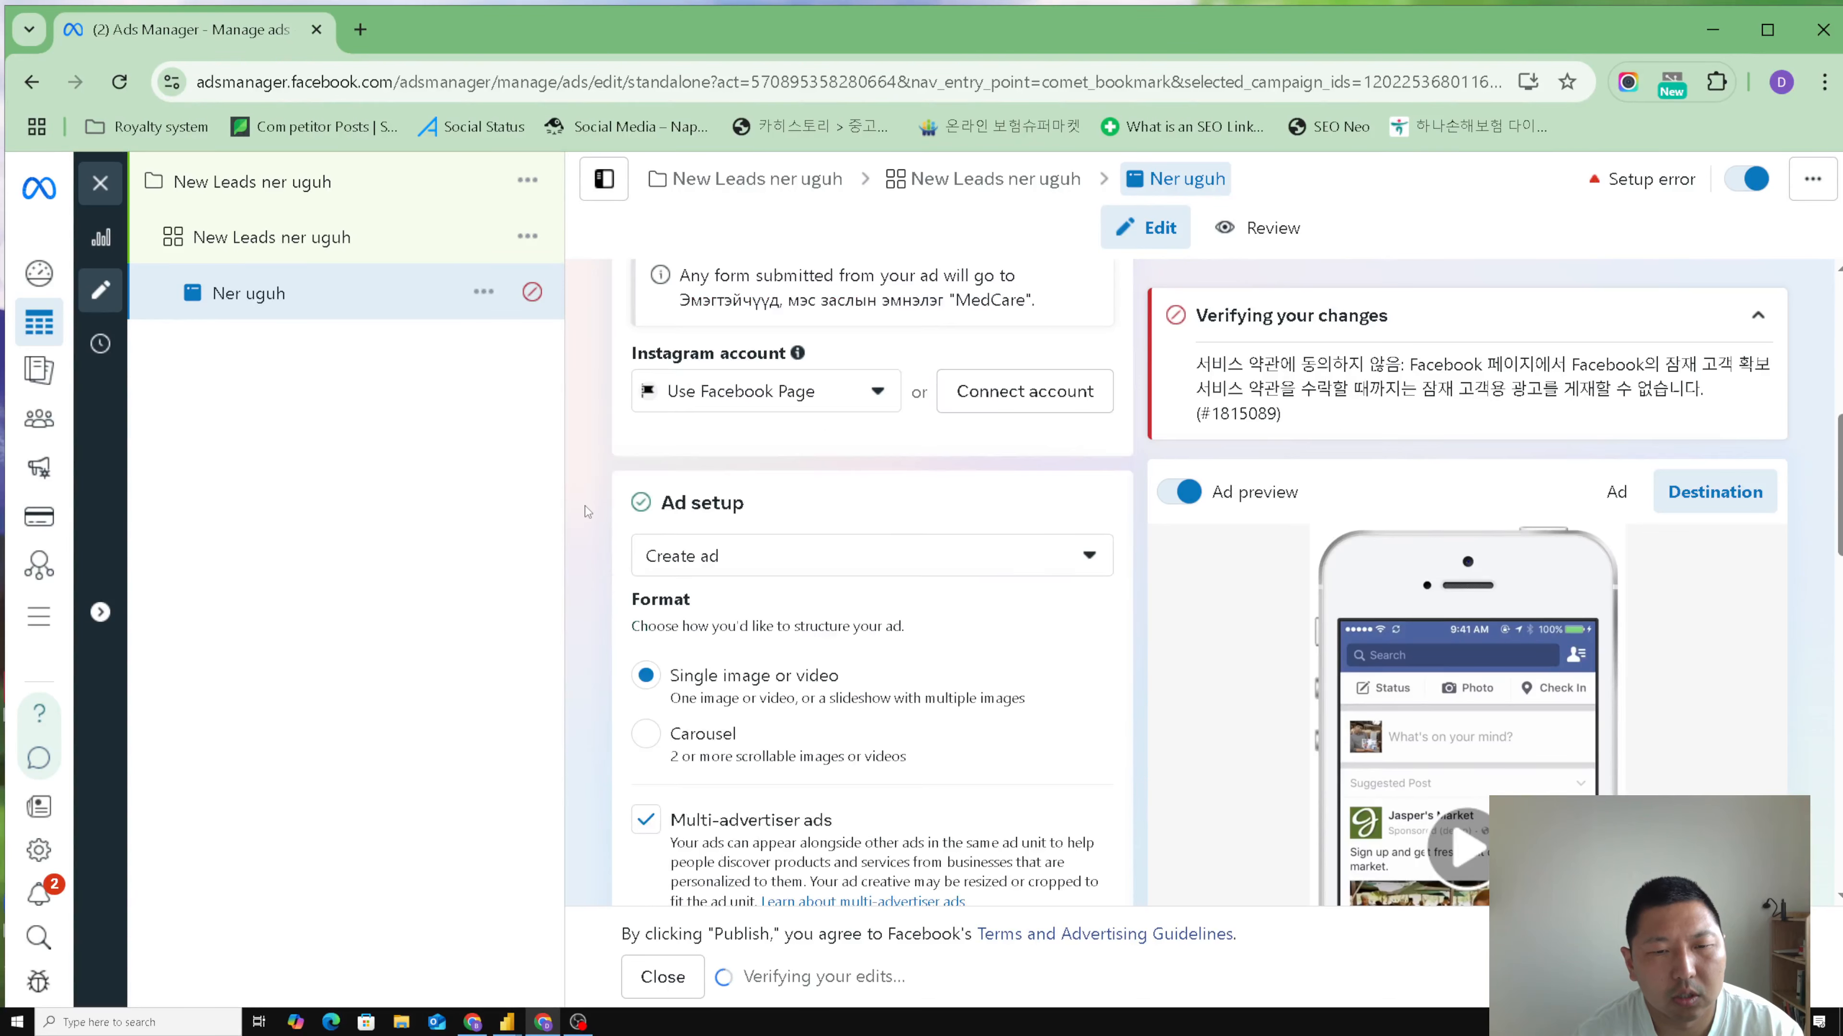
pyautogui.click(1058, 570)
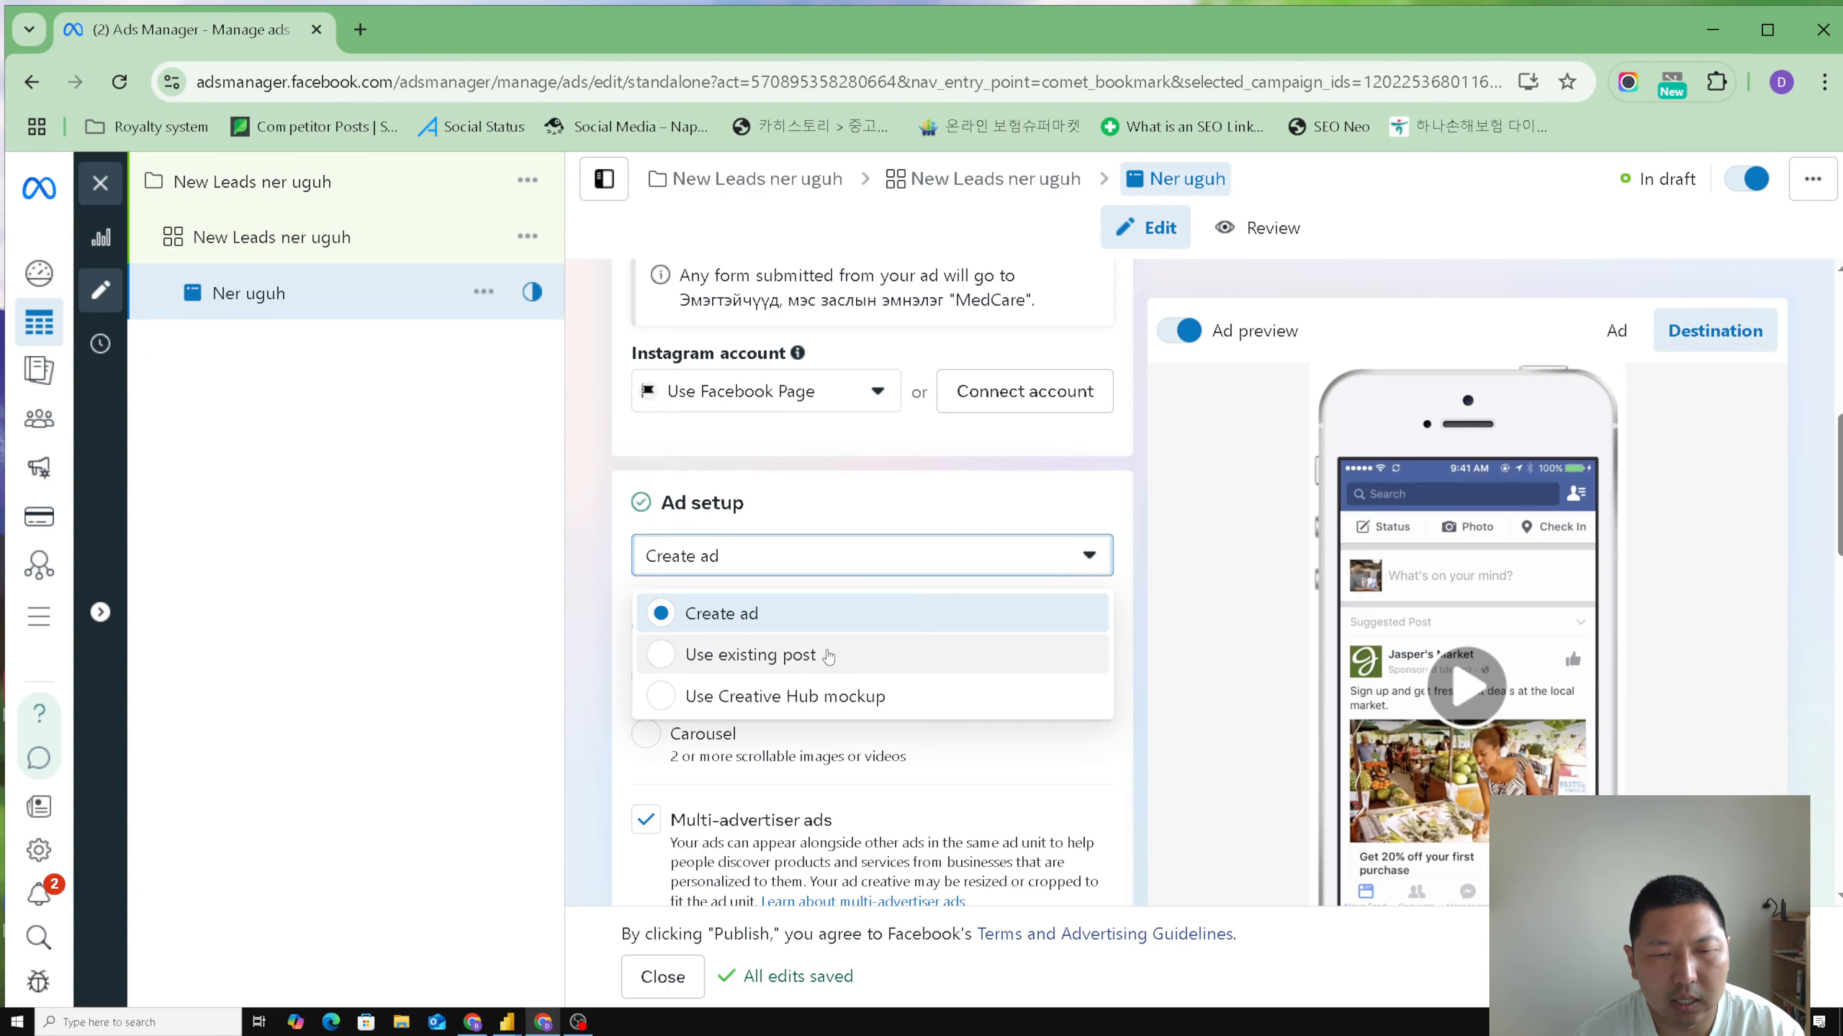
pyautogui.click(599, 589)
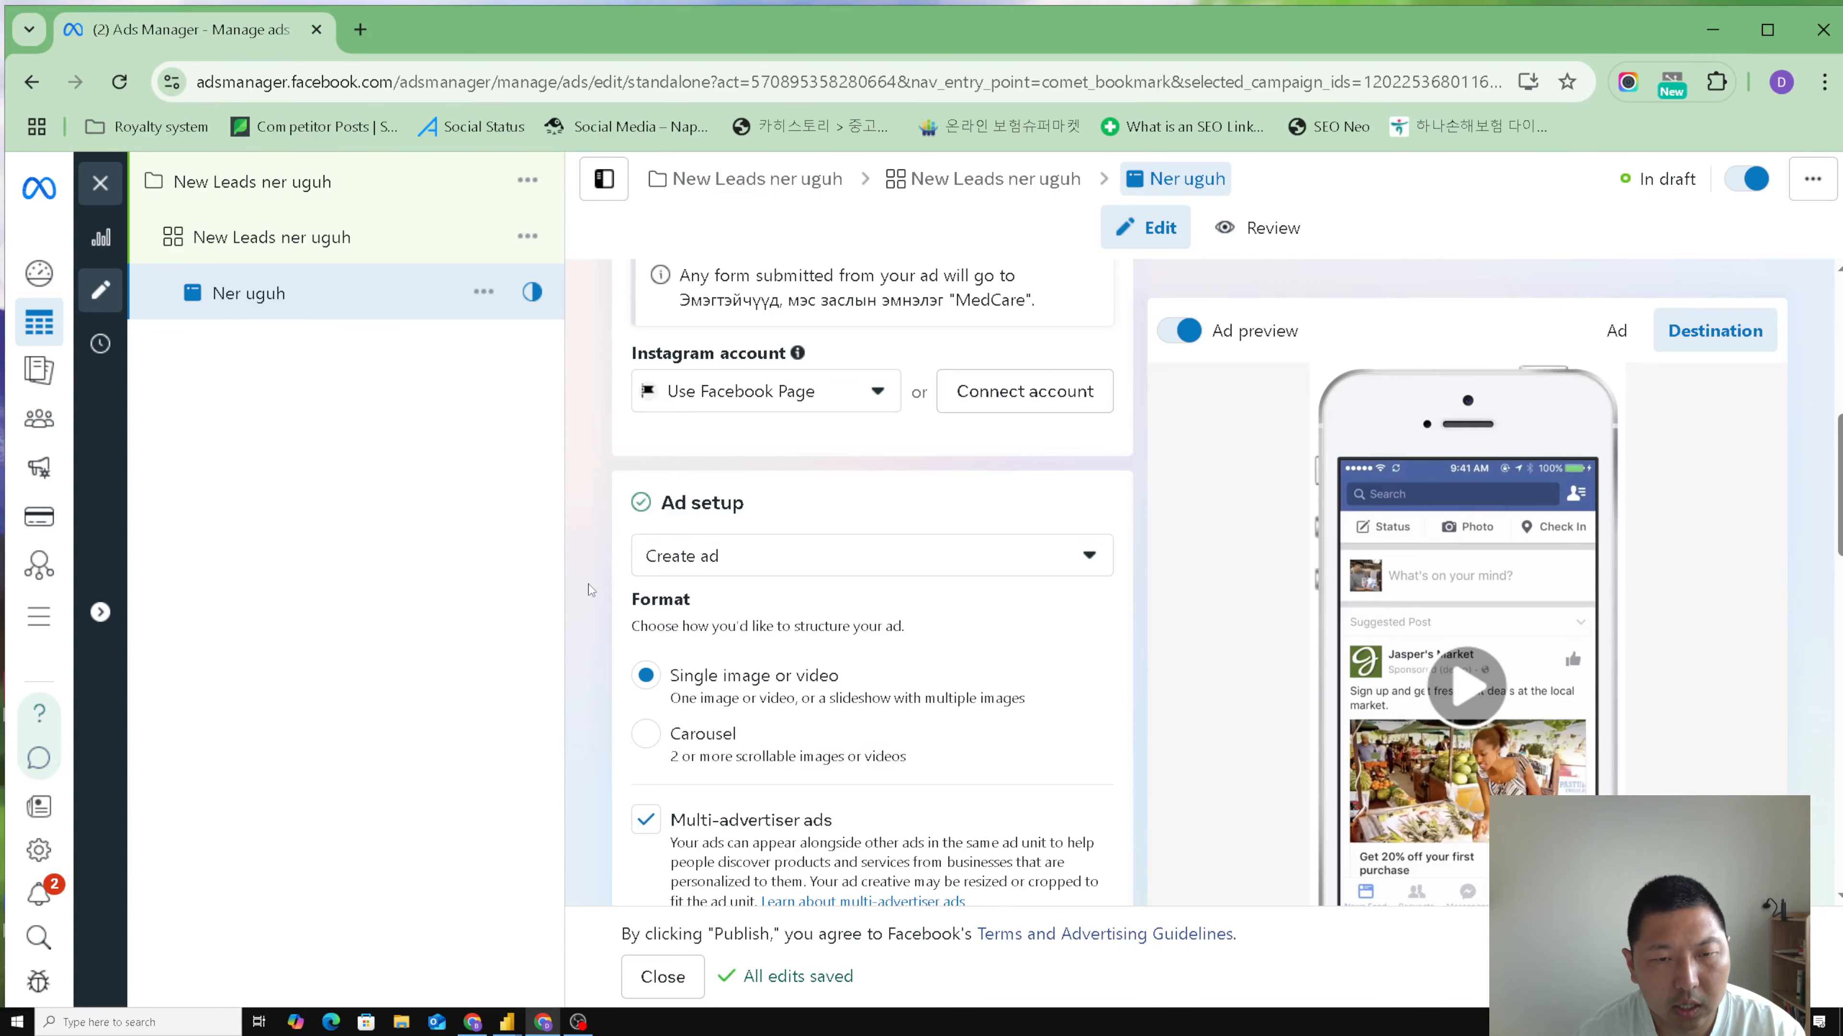
pyautogui.scroll(-2, 591, 592)
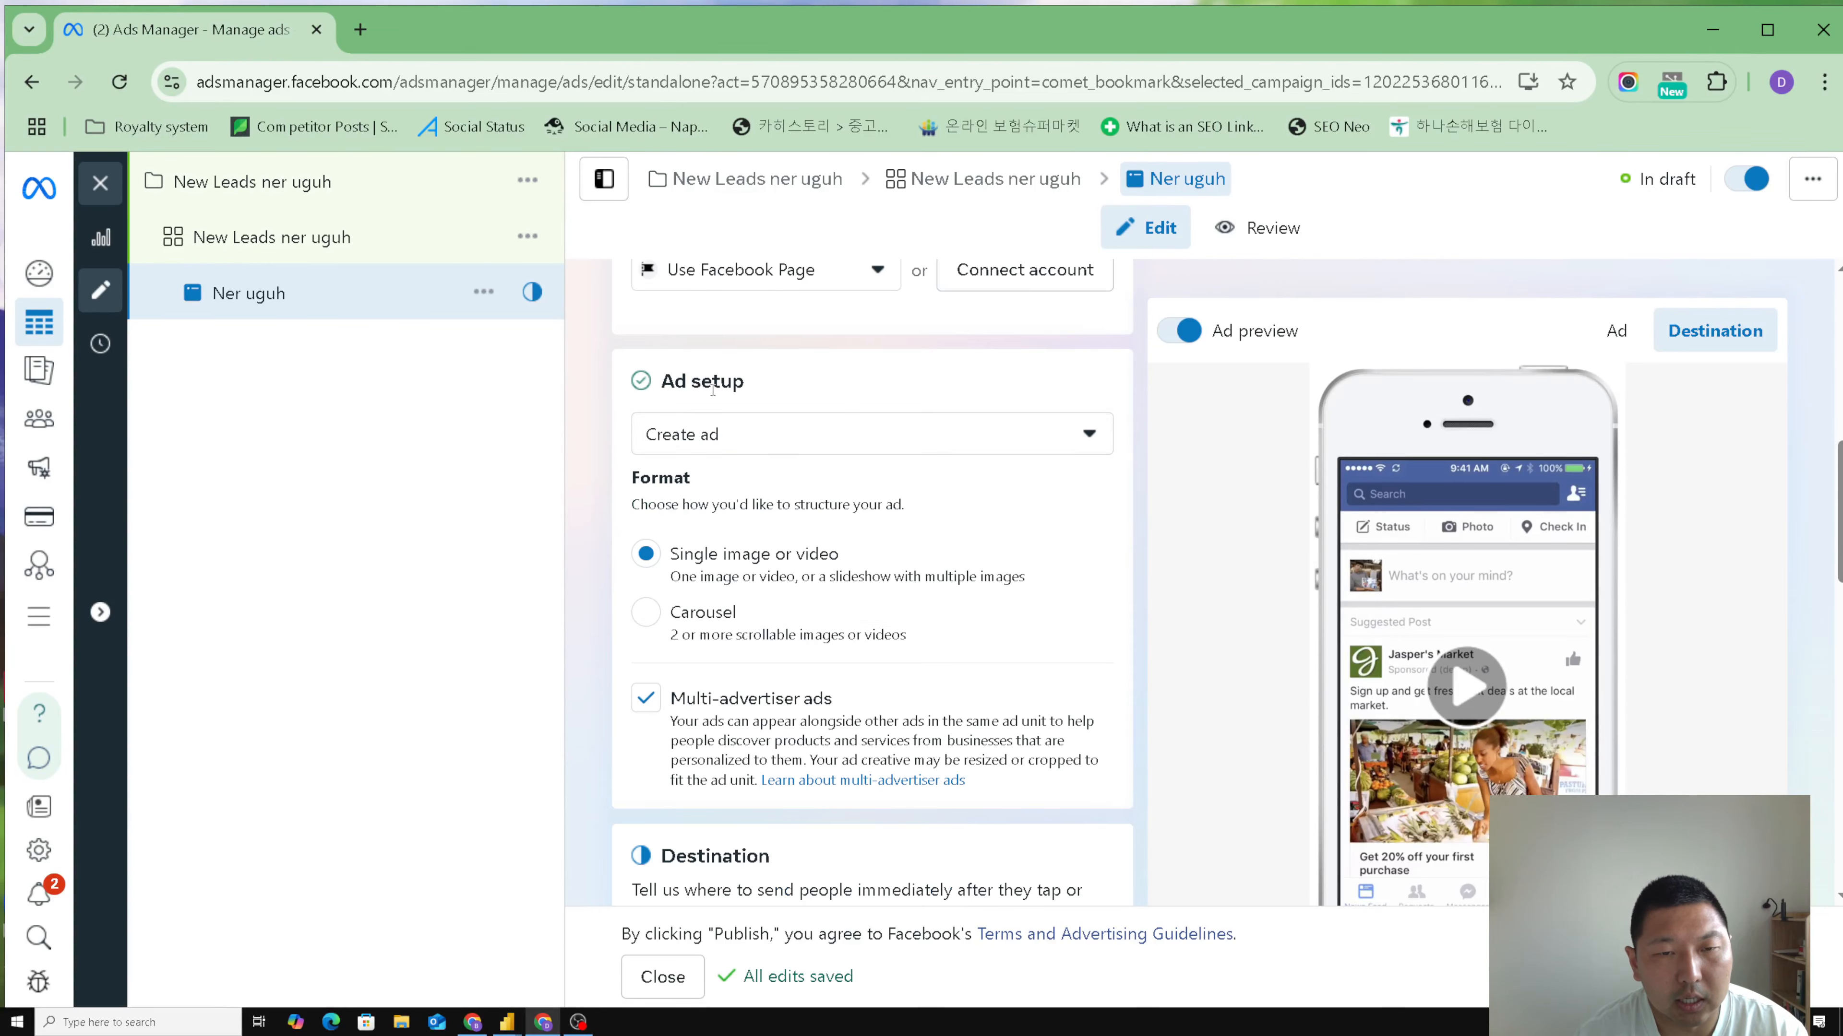
# - Review the ad source choices, the format and multi-advertiser settings, and the instant form options in the Destination section
pyautogui.scroll(-4, 689, 585)
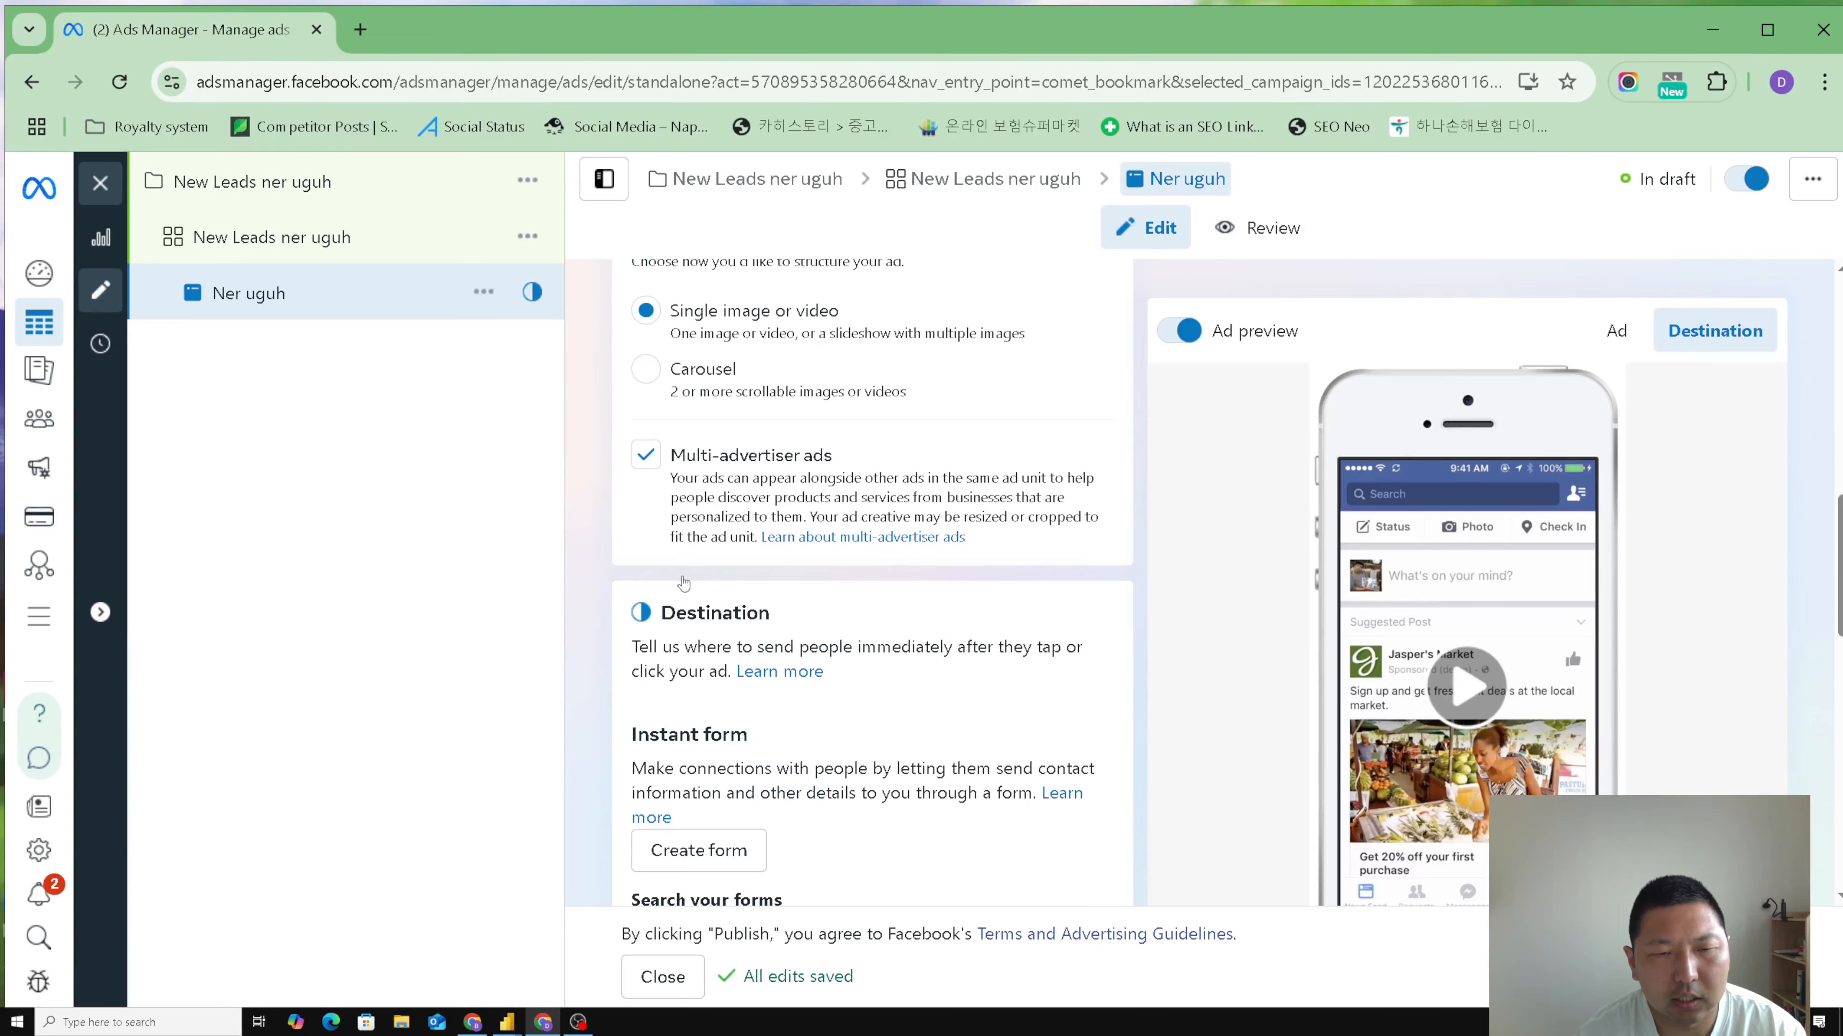
pyautogui.scroll(-4, 691, 591)
pyautogui.scroll(7, 693, 592)
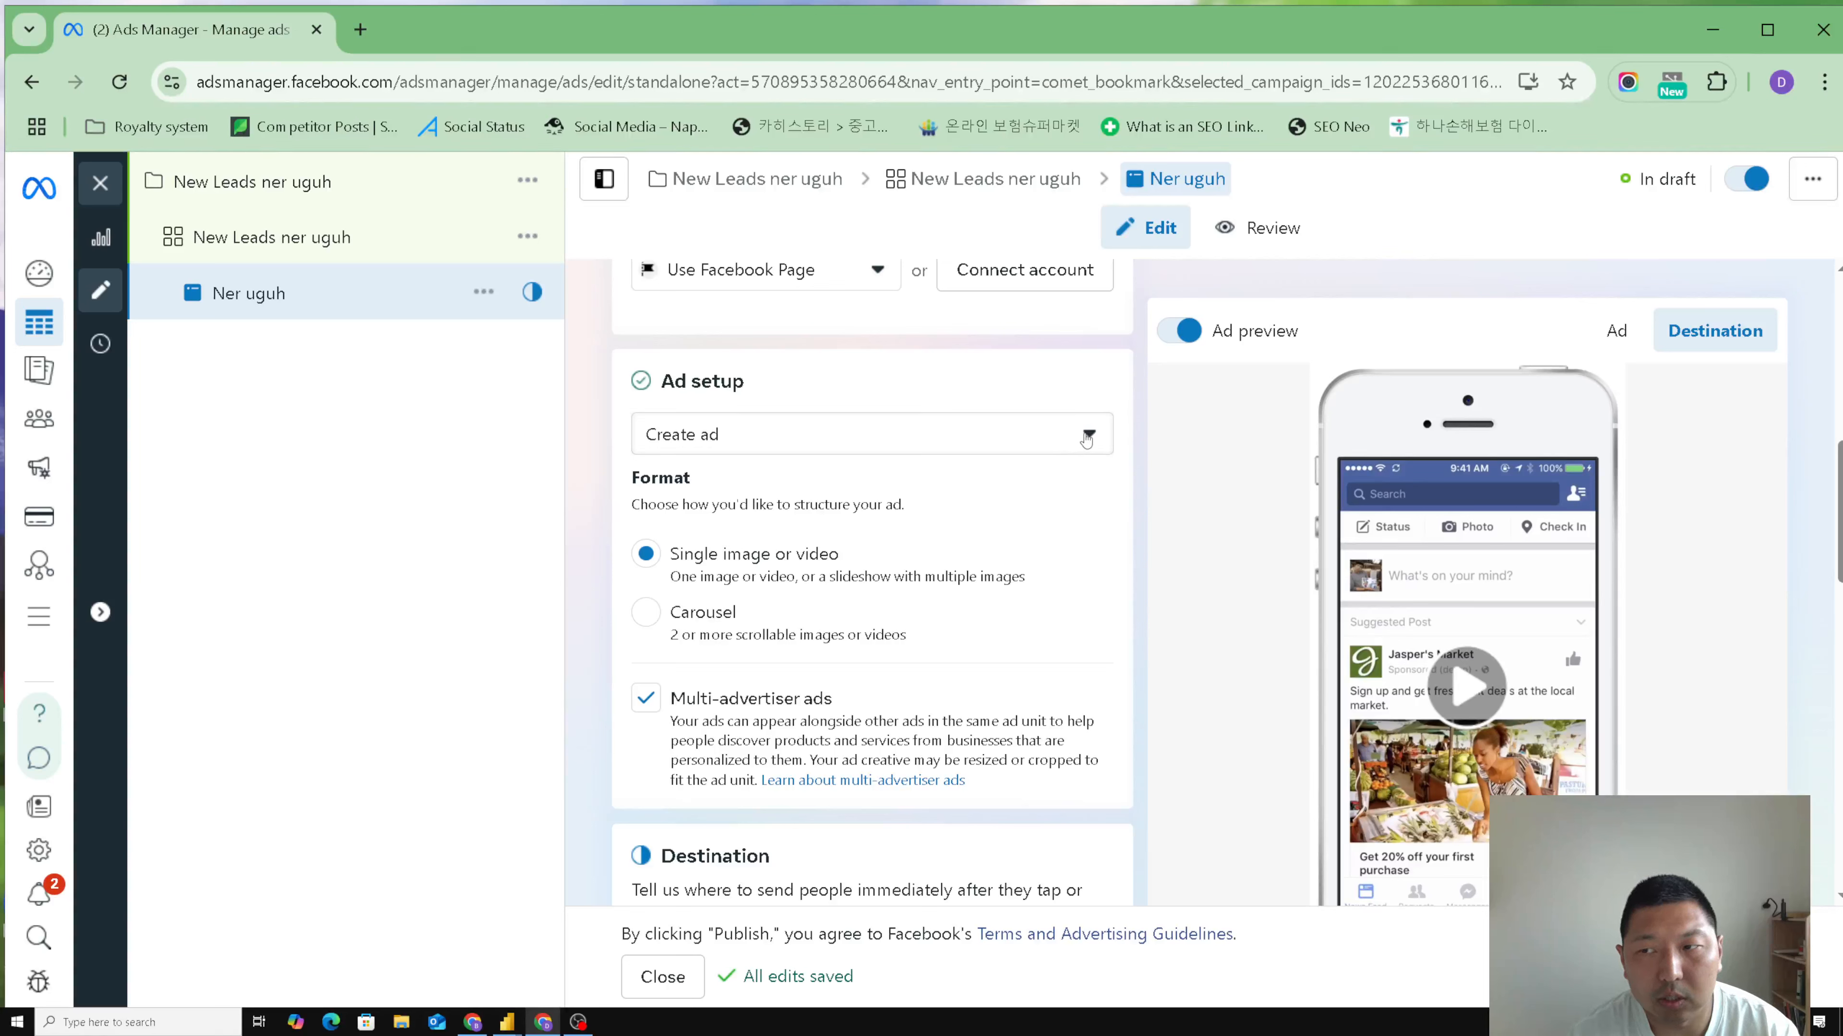
pyautogui.click(1084, 436)
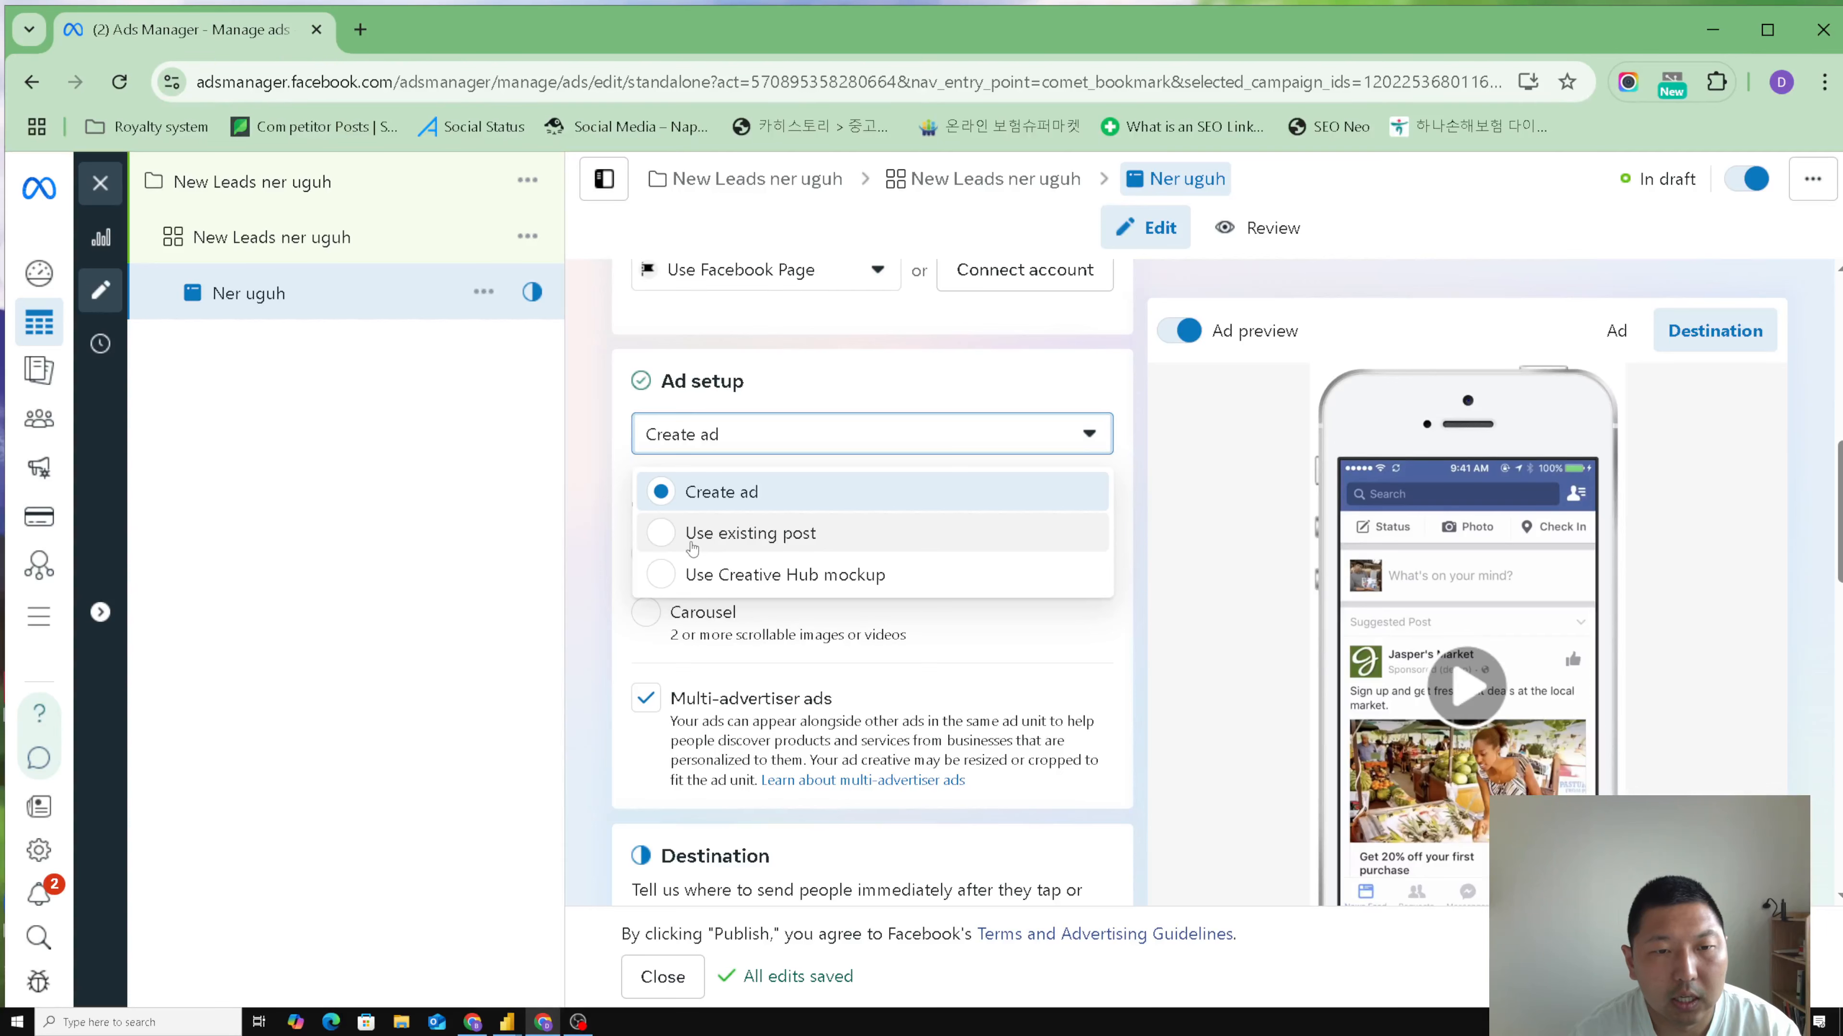
pyautogui.click(585, 551)
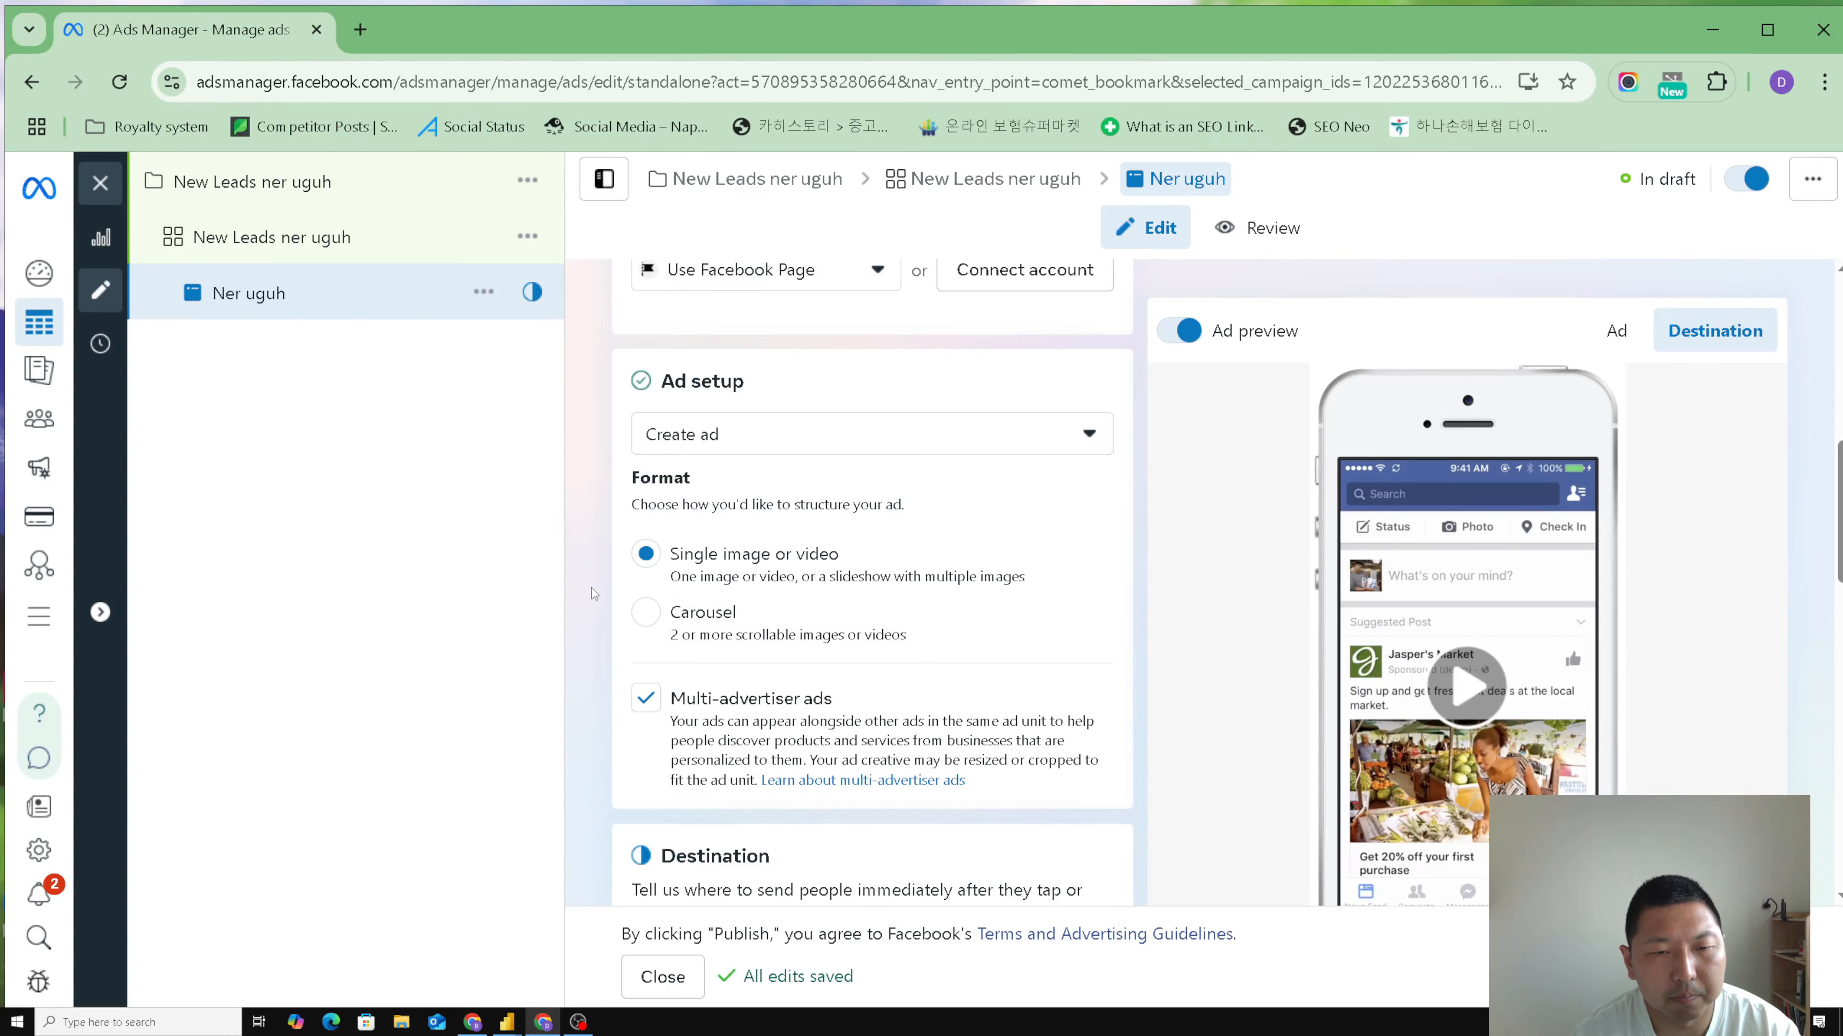
pyautogui.scroll(-2, 593, 594)
pyautogui.scroll(-5, 585, 591)
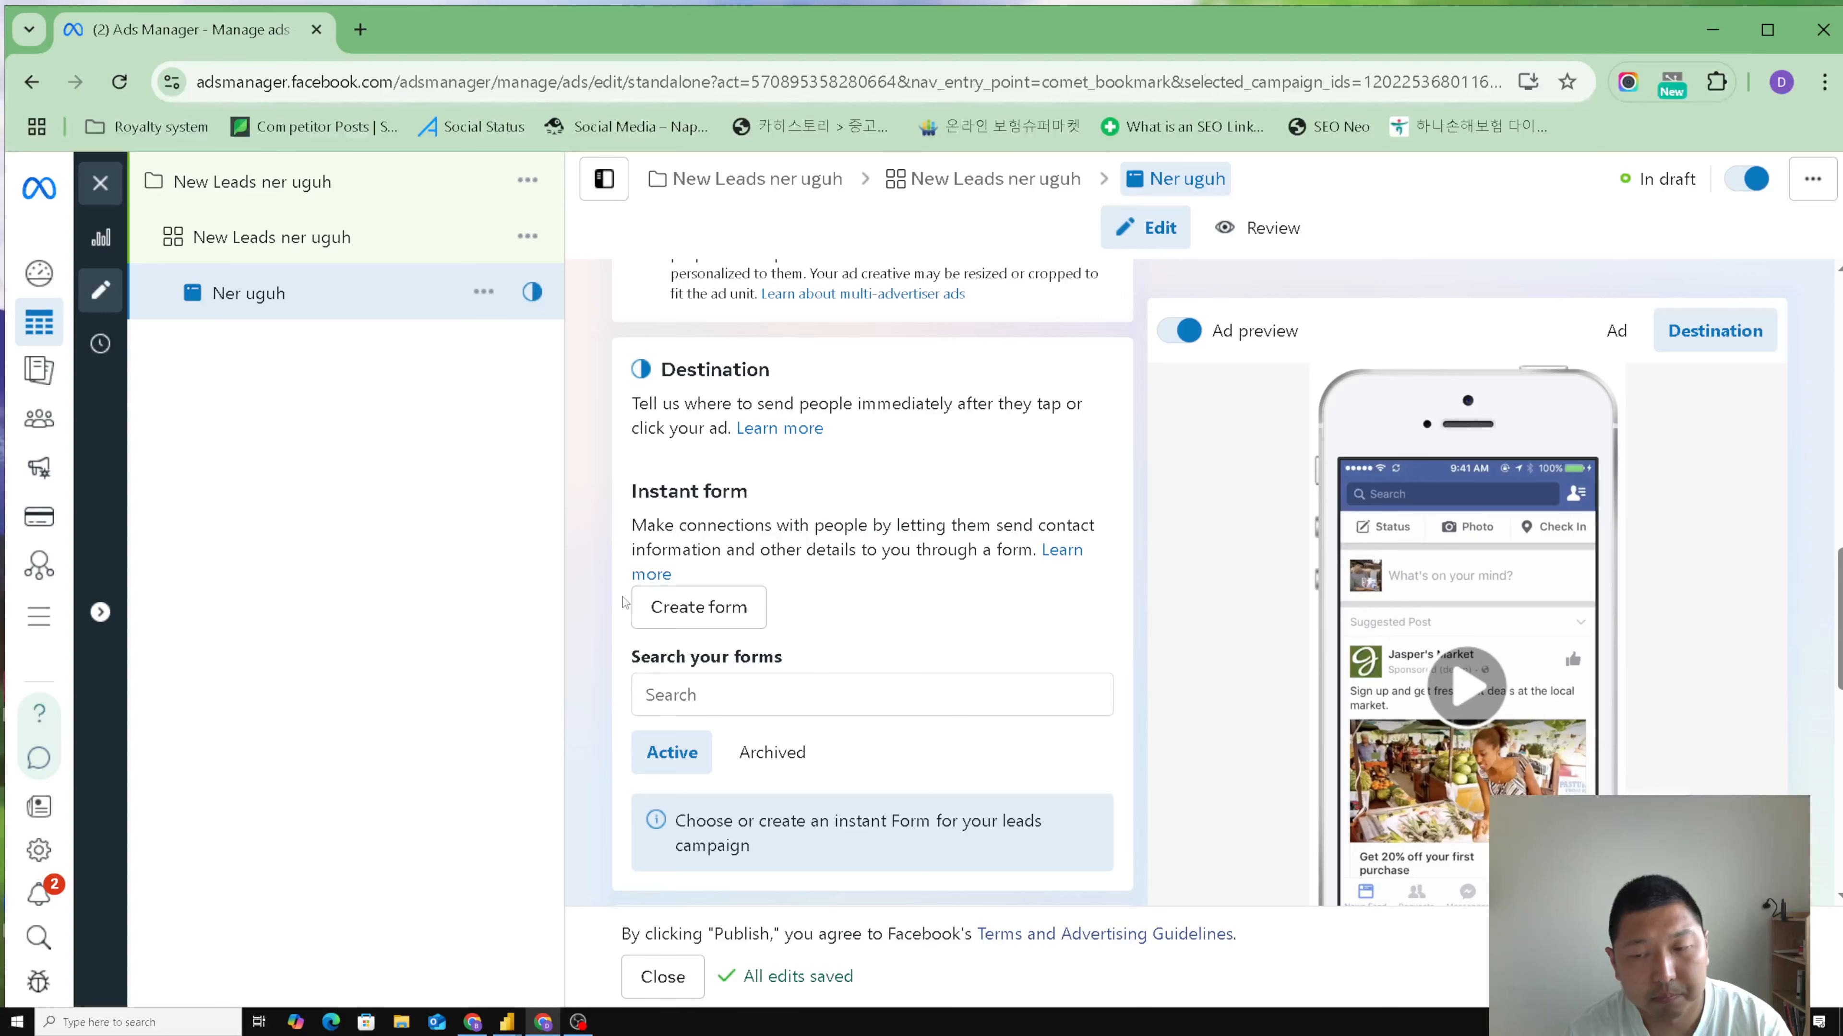
pyautogui.scroll(-2, 1373, 739)
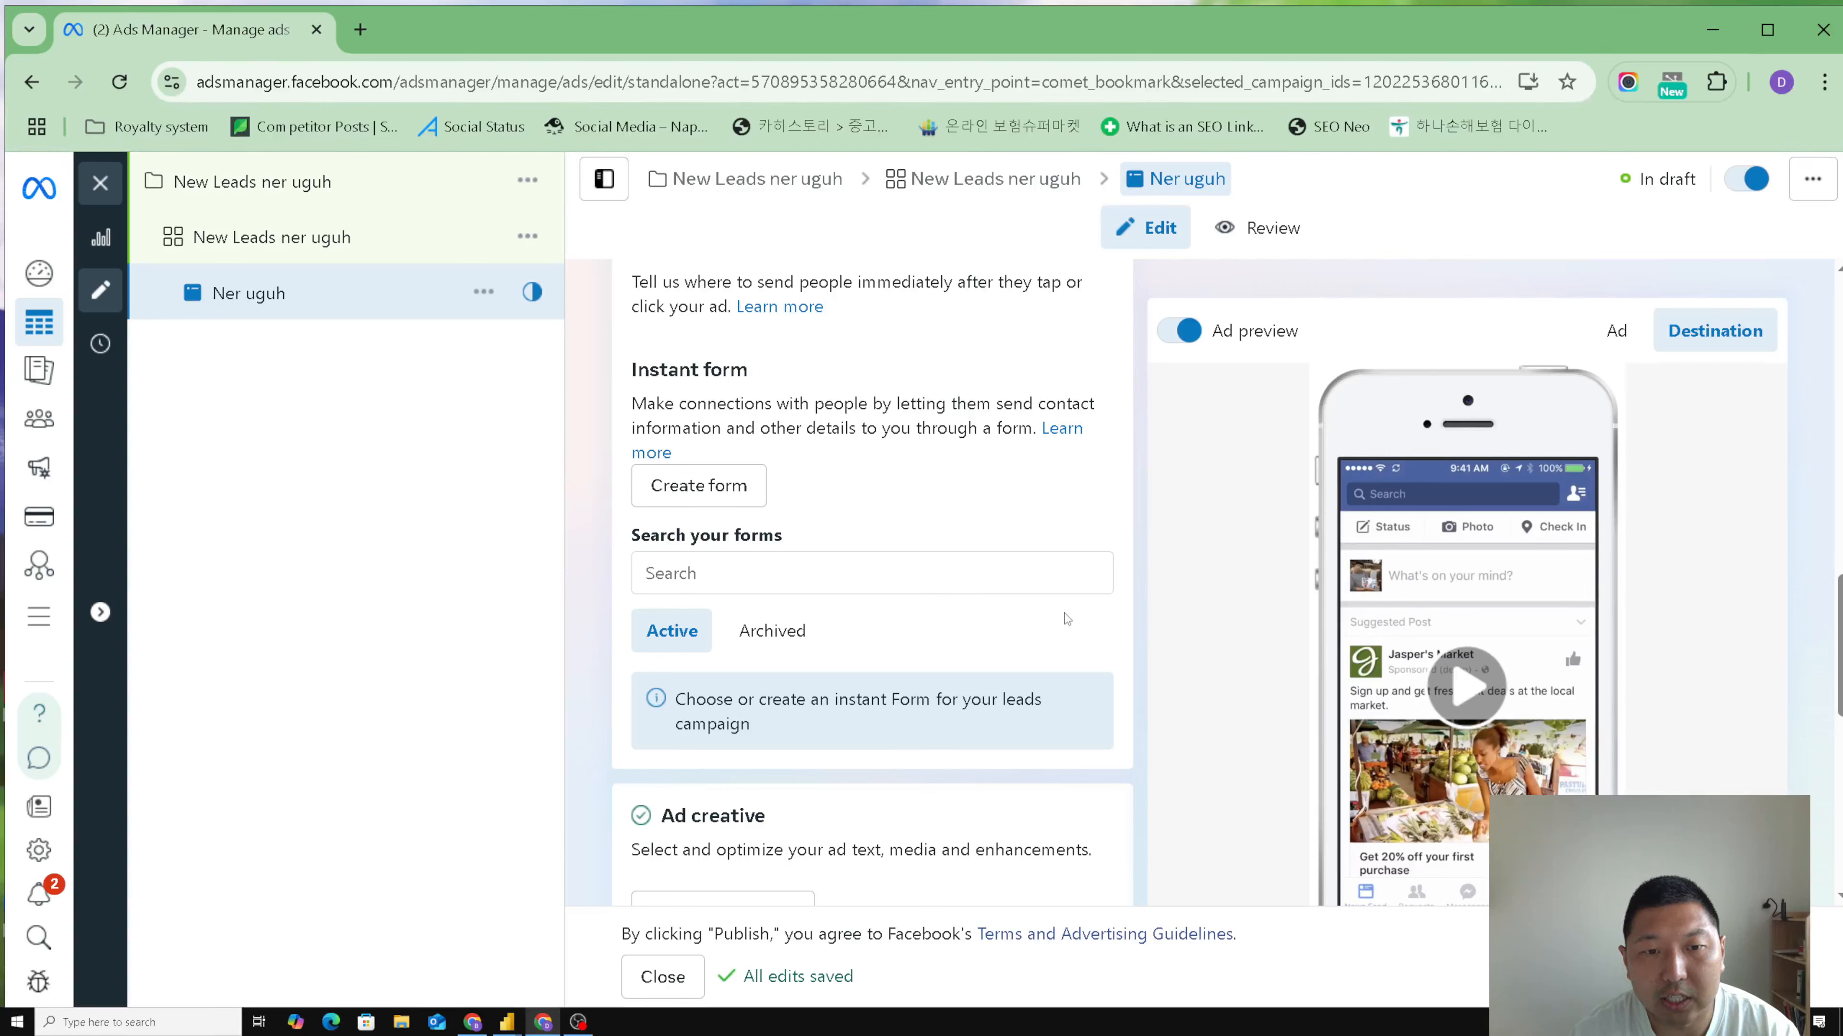
# - Create a new instant form for the ad and name it "Generated untitled shine ner uguh"
pyautogui.click(704, 493)
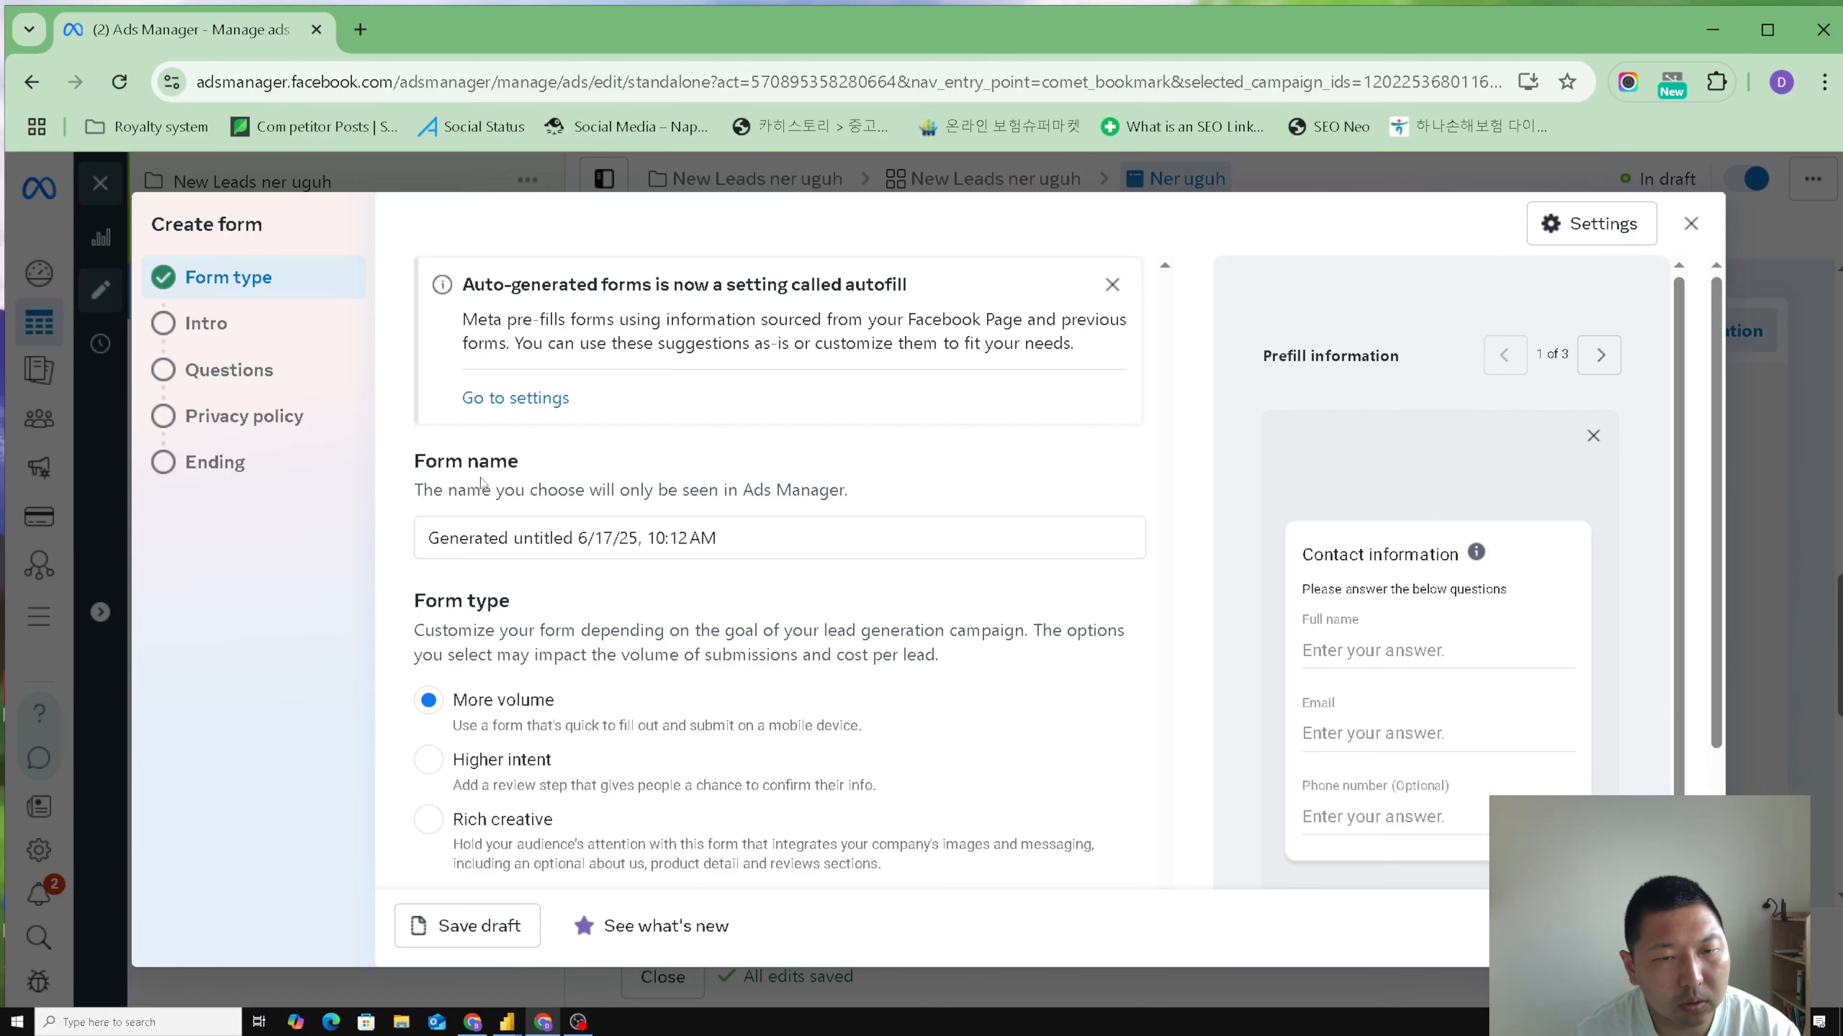
pyautogui.moveTo(760, 548); pyautogui.dragTo(583, 541)
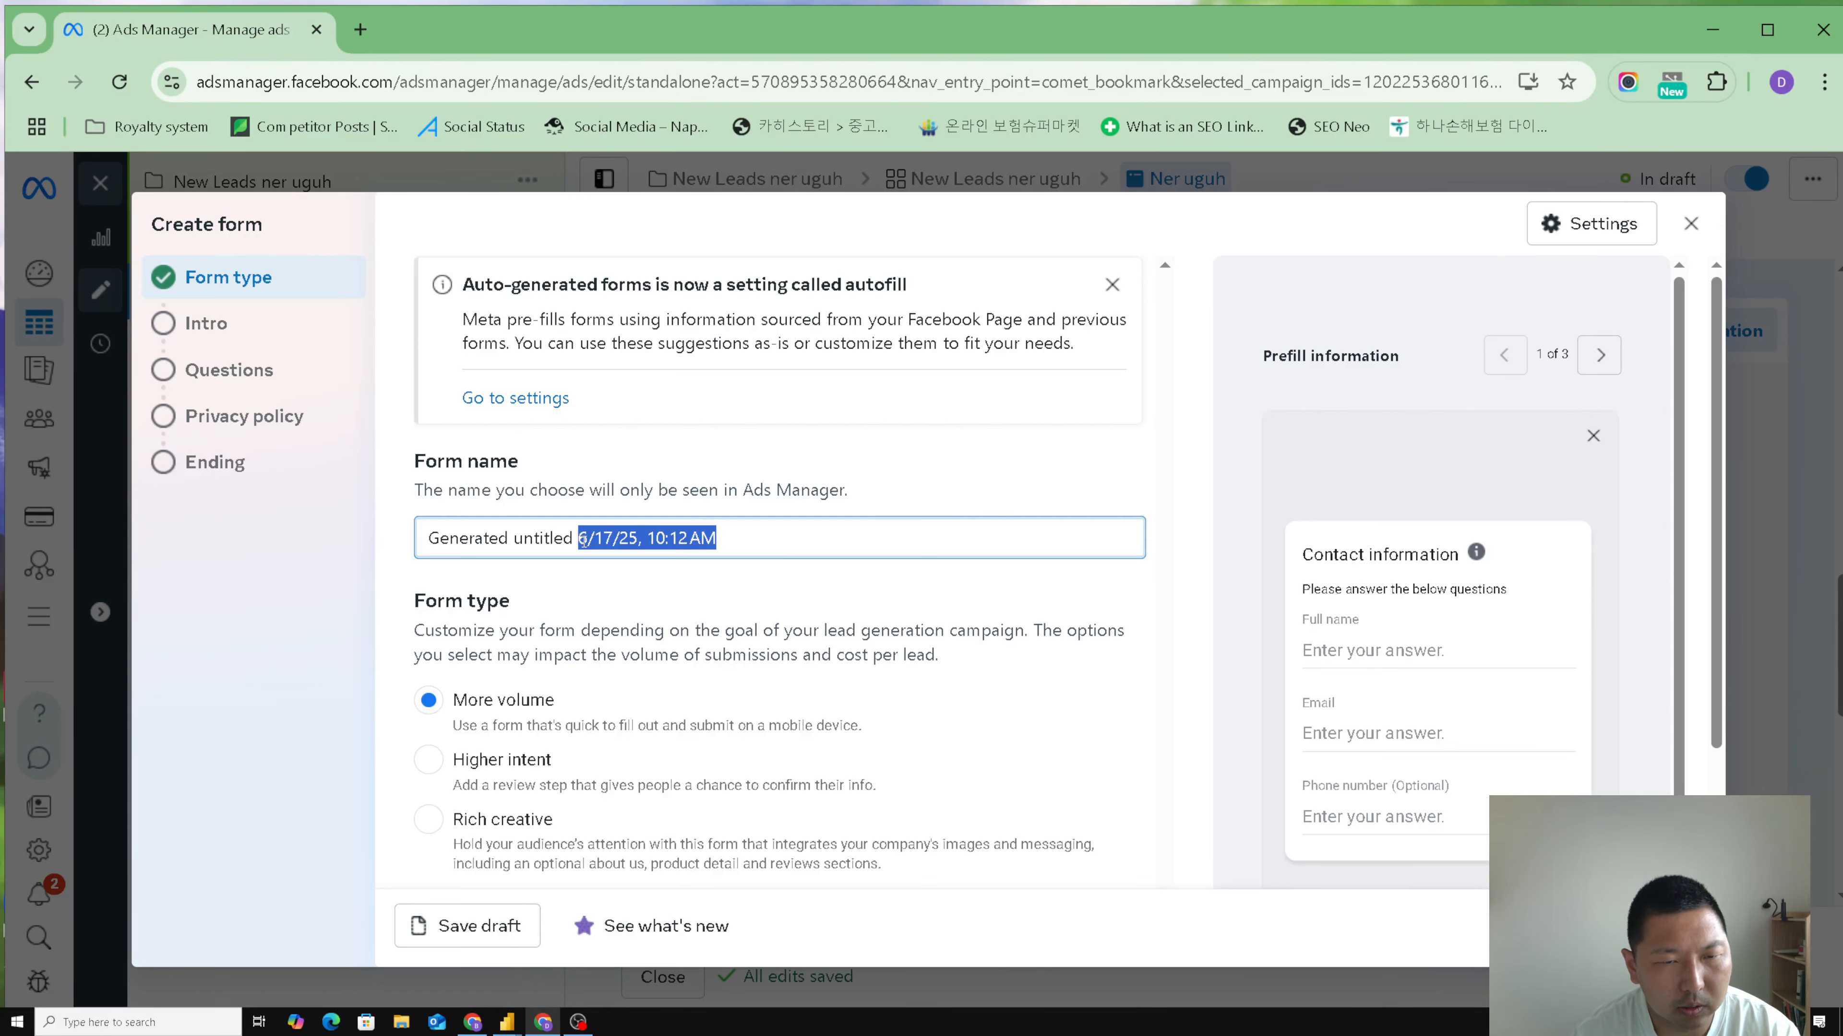
pyautogui.press('BackSpace')
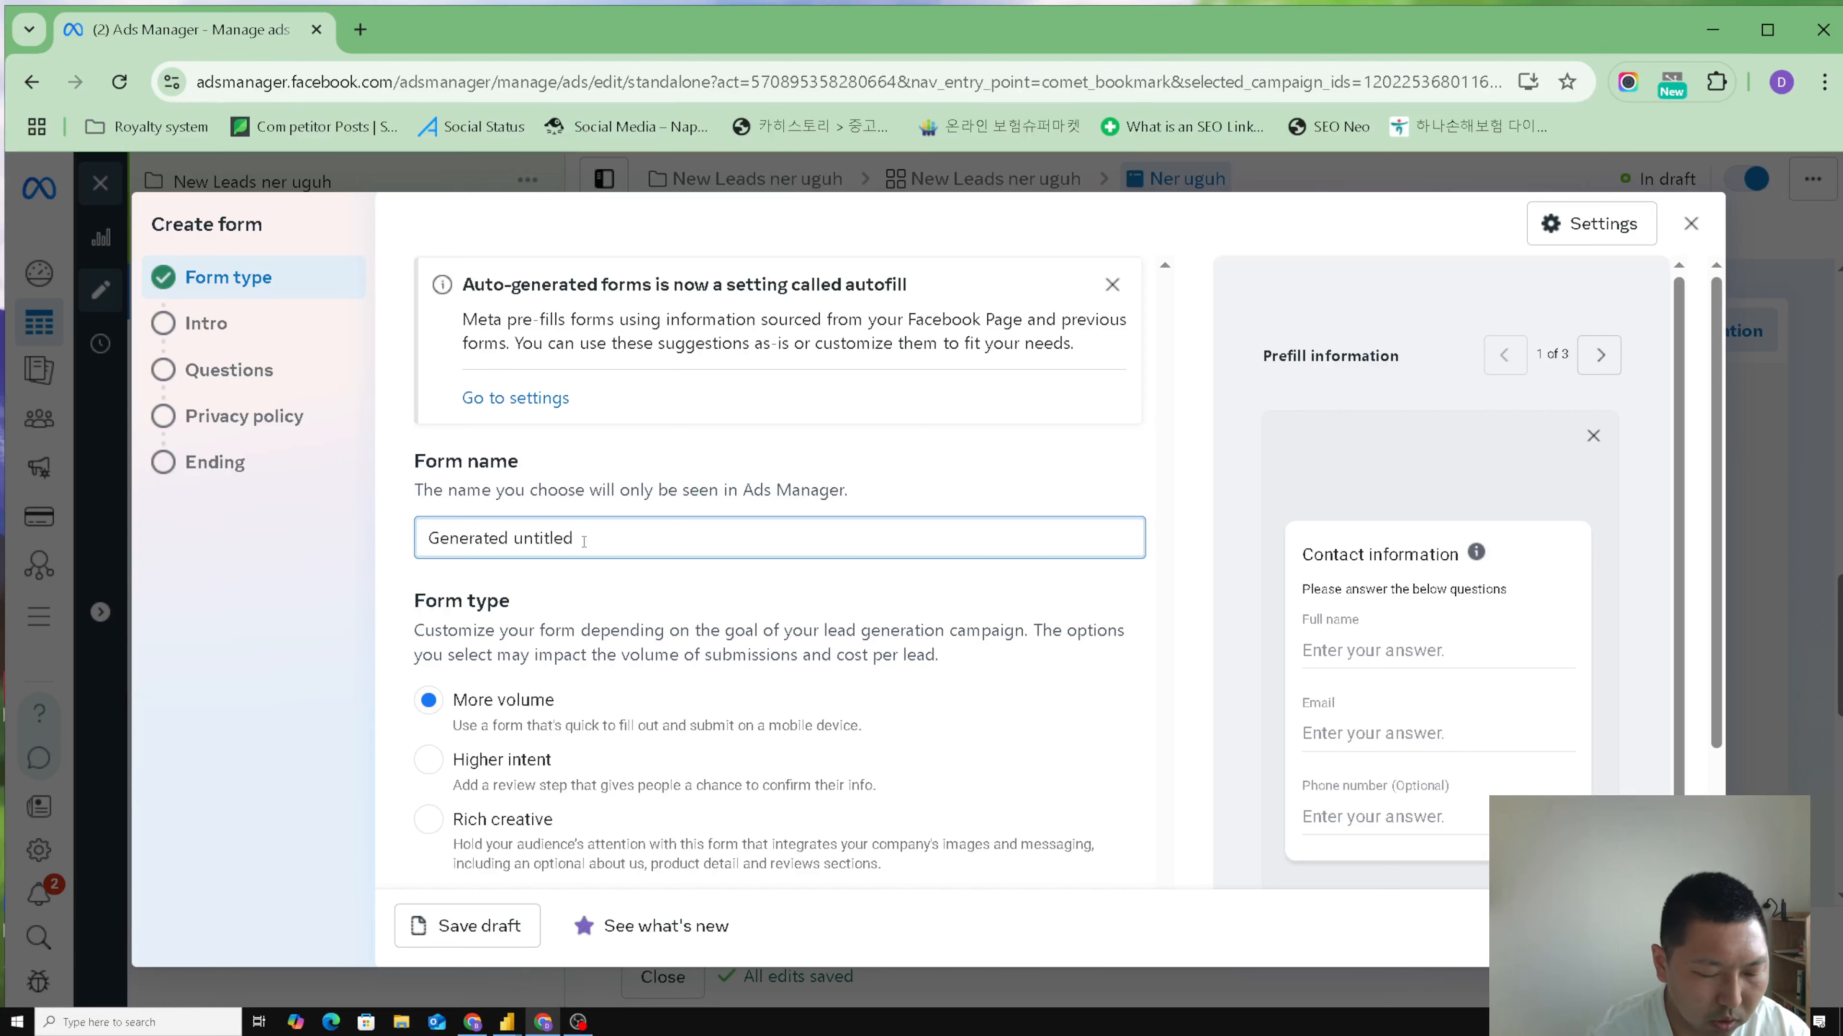
pyautogui.write('shine ner uguh')
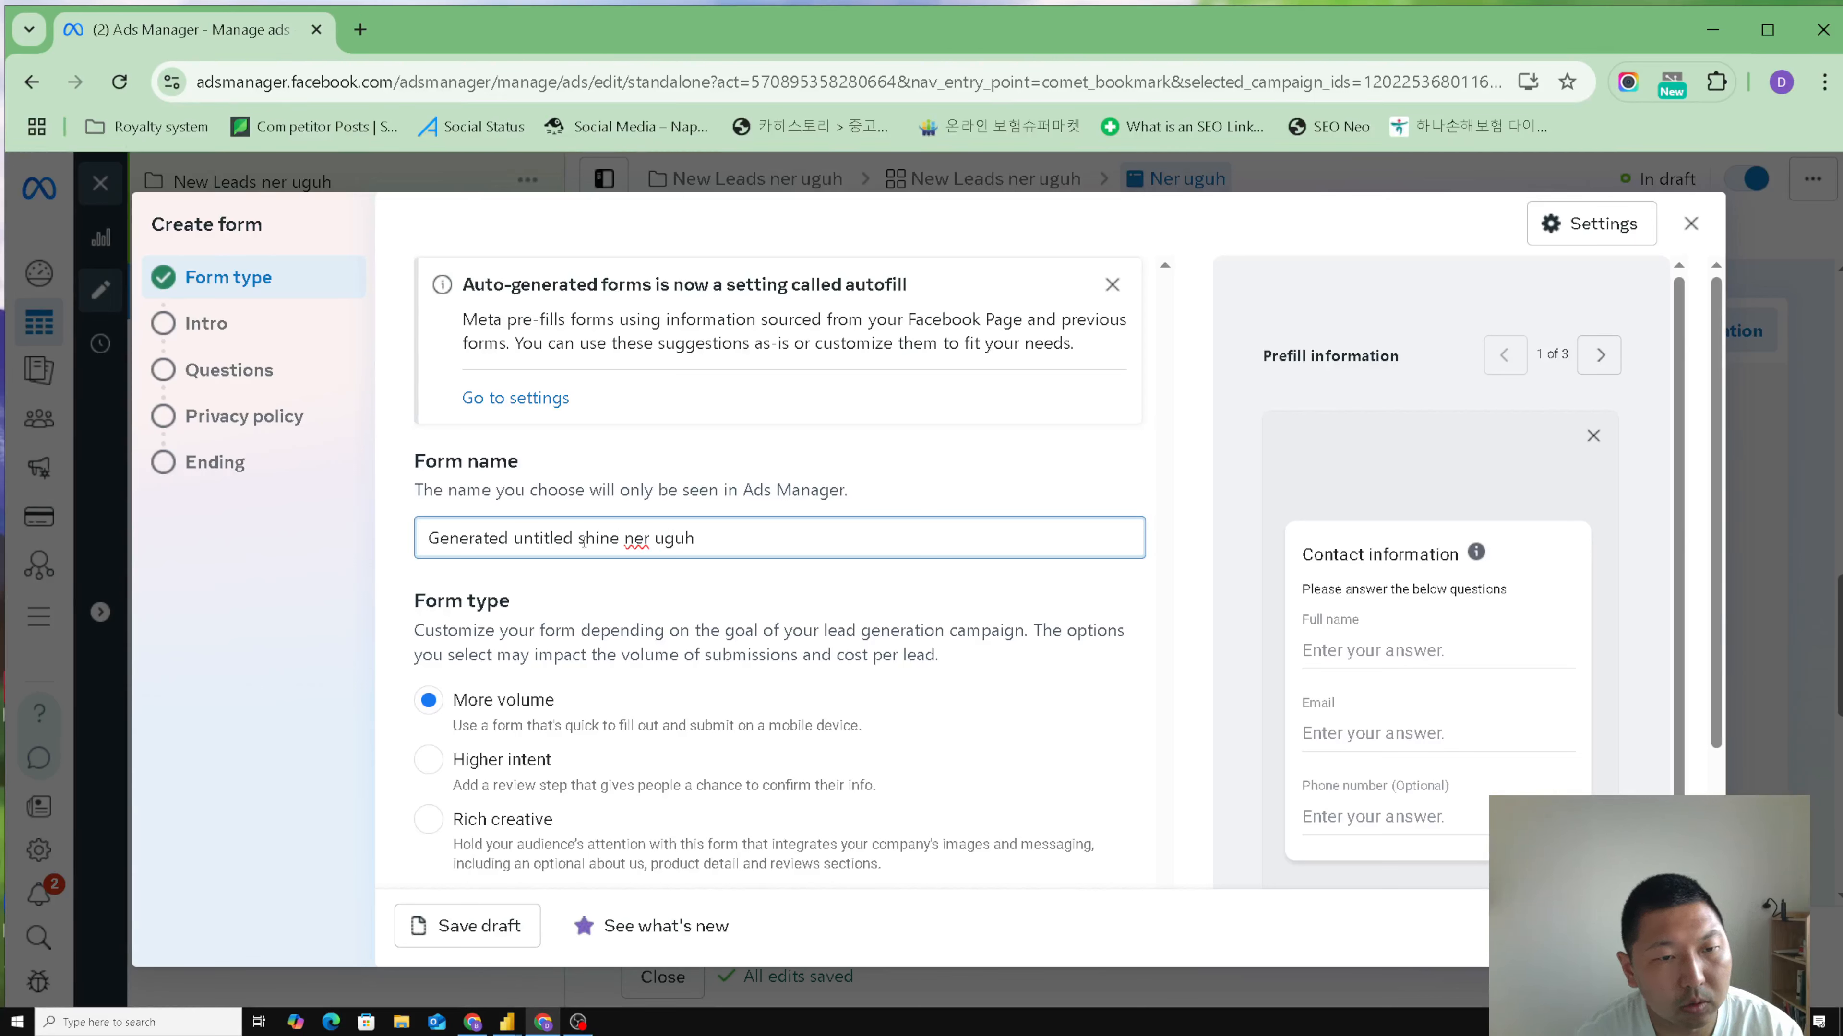
pyautogui.click(388, 493)
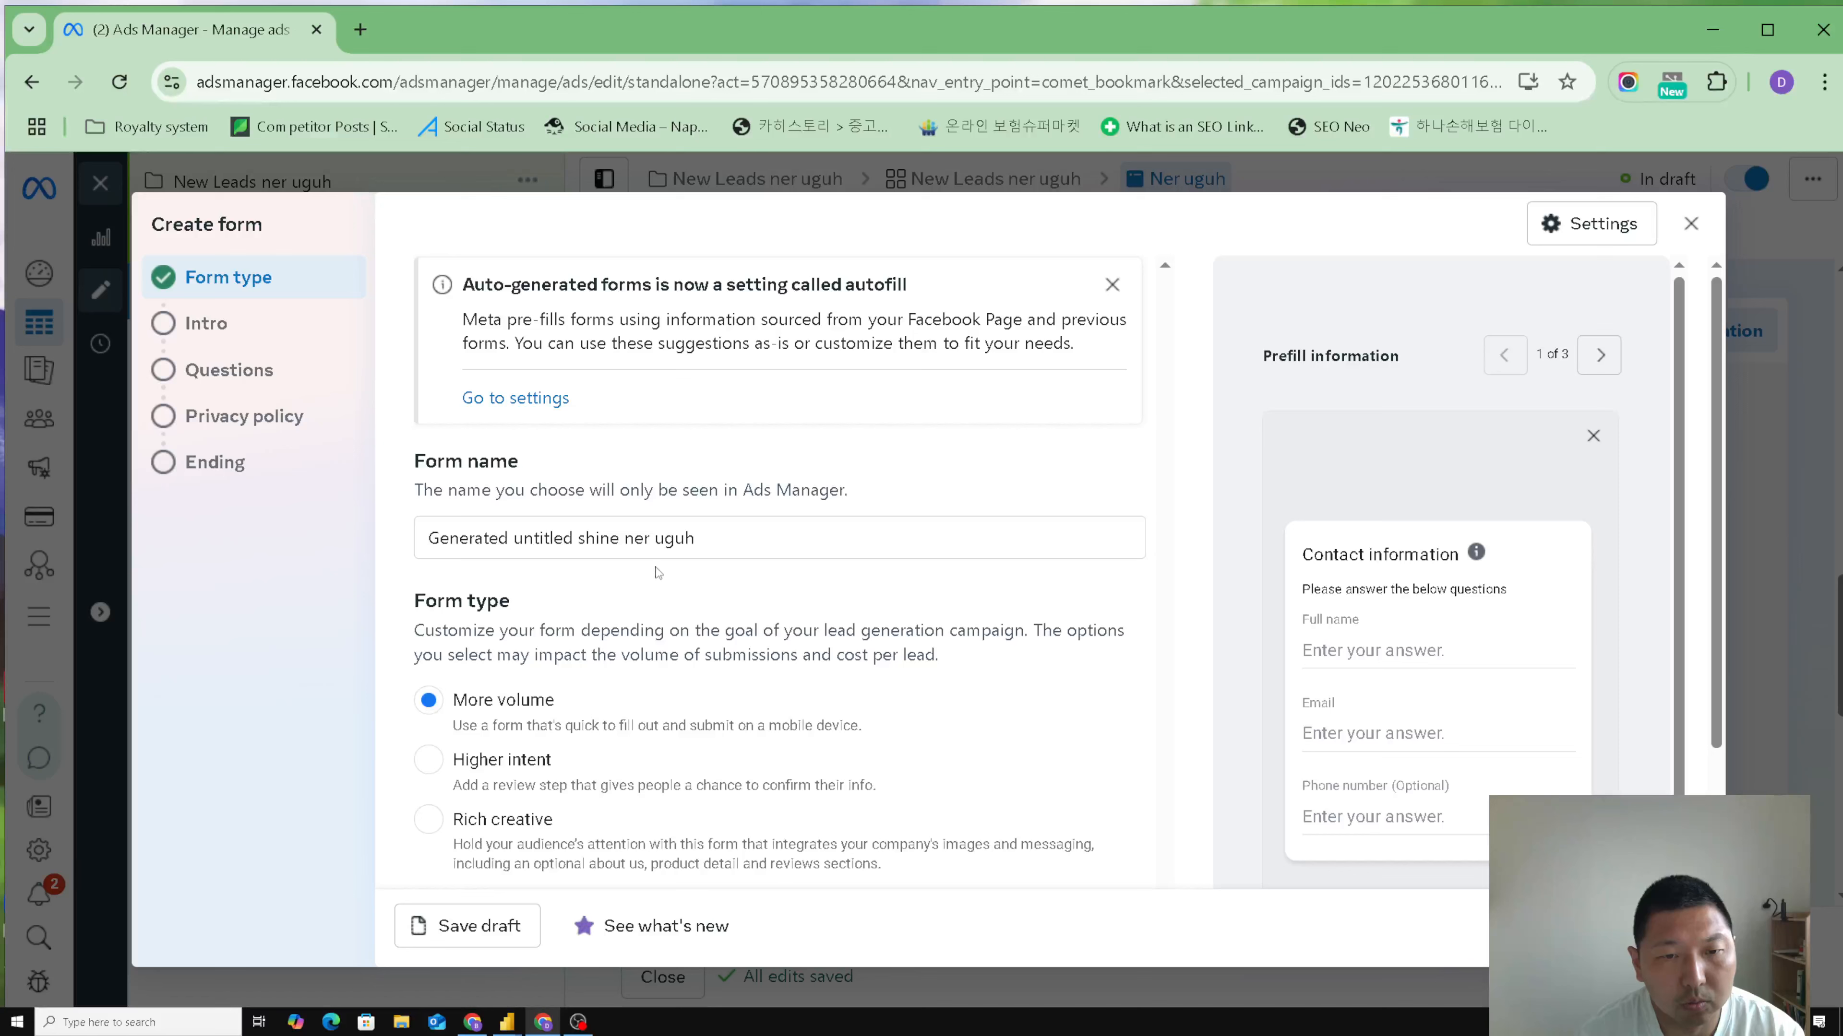
# - Try the Higher intent form type and optimized flexible form delivery, and restore More volume with flexible delivery off
pyautogui.scroll(-3, 715, 542)
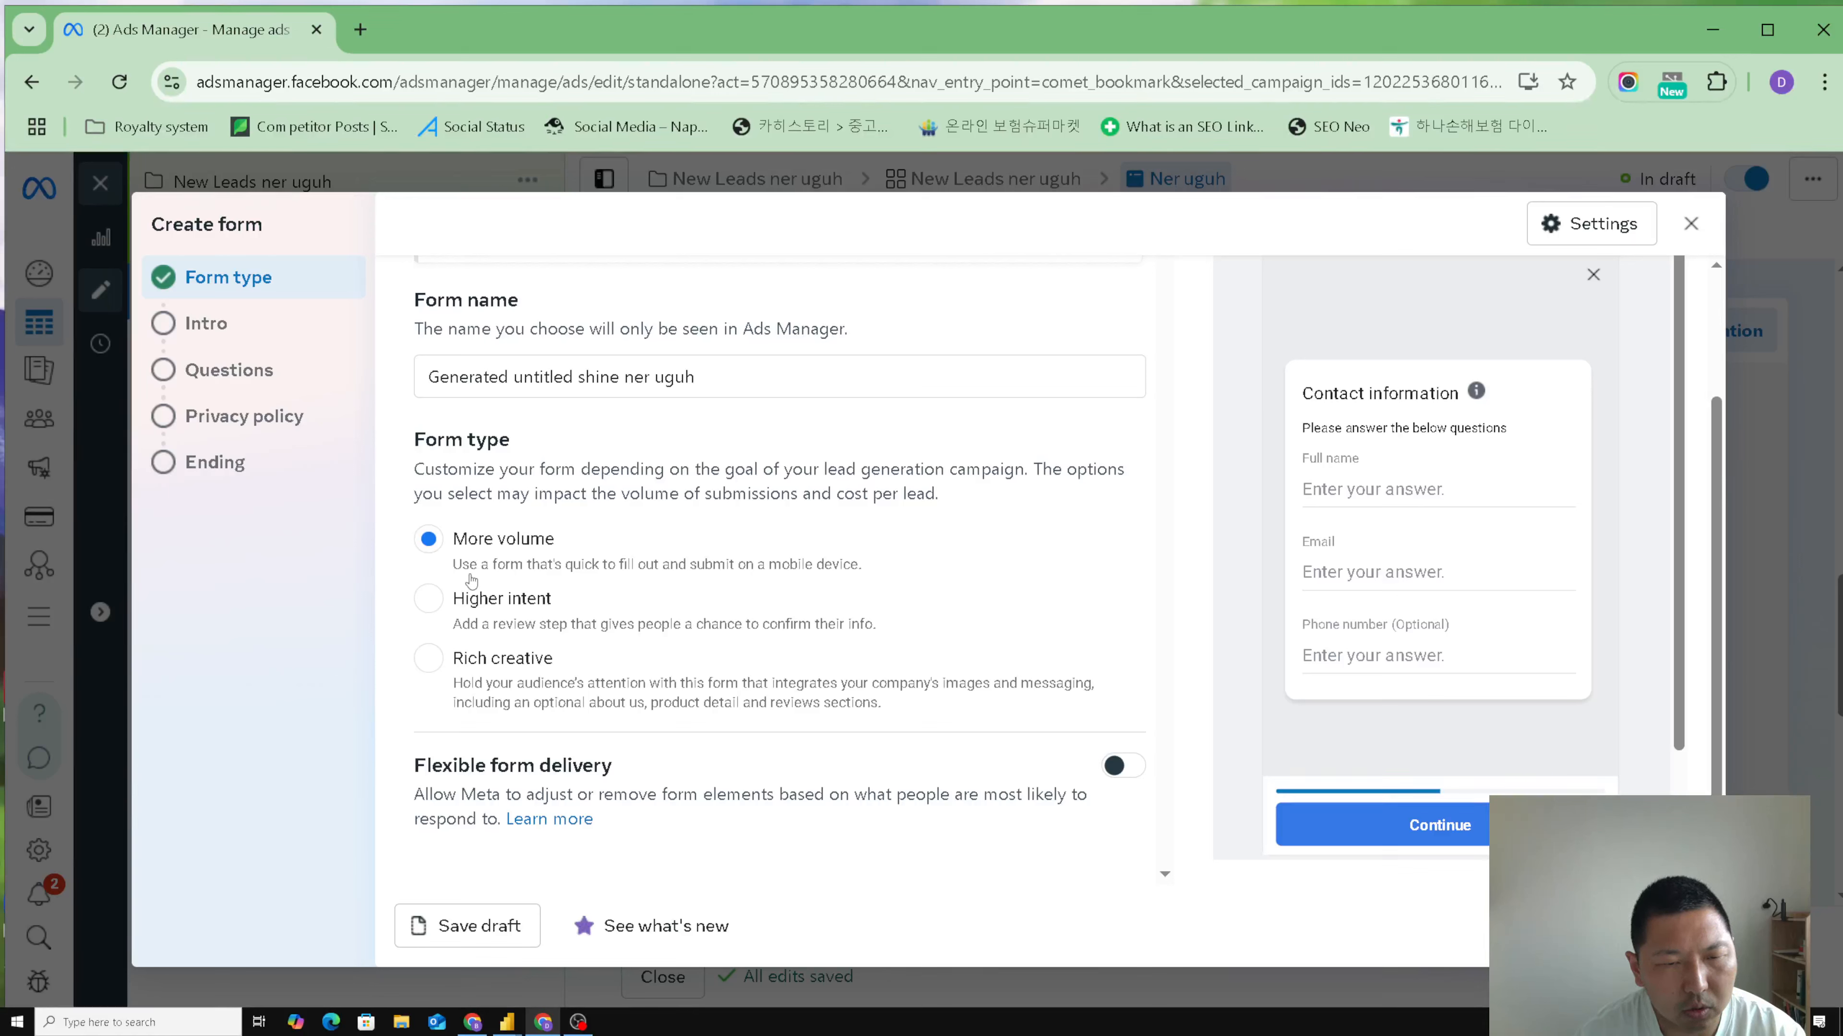
pyautogui.click(428, 598)
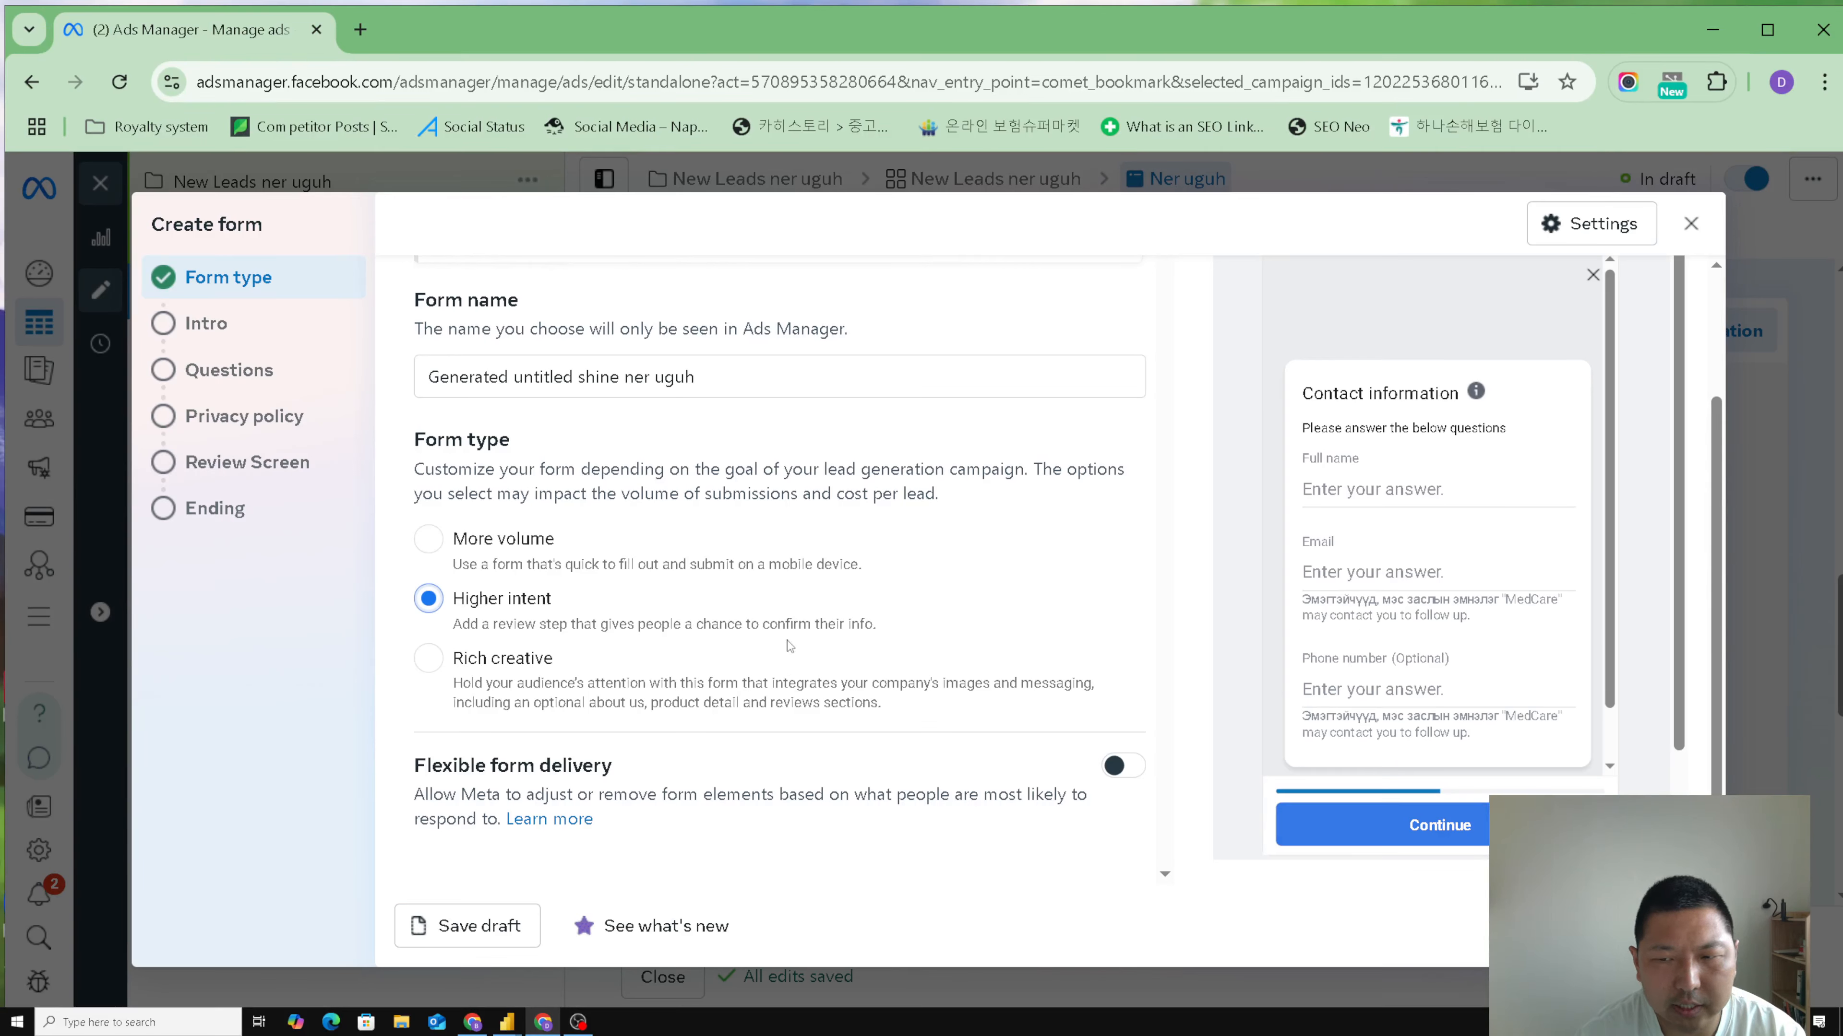
pyautogui.click(428, 551)
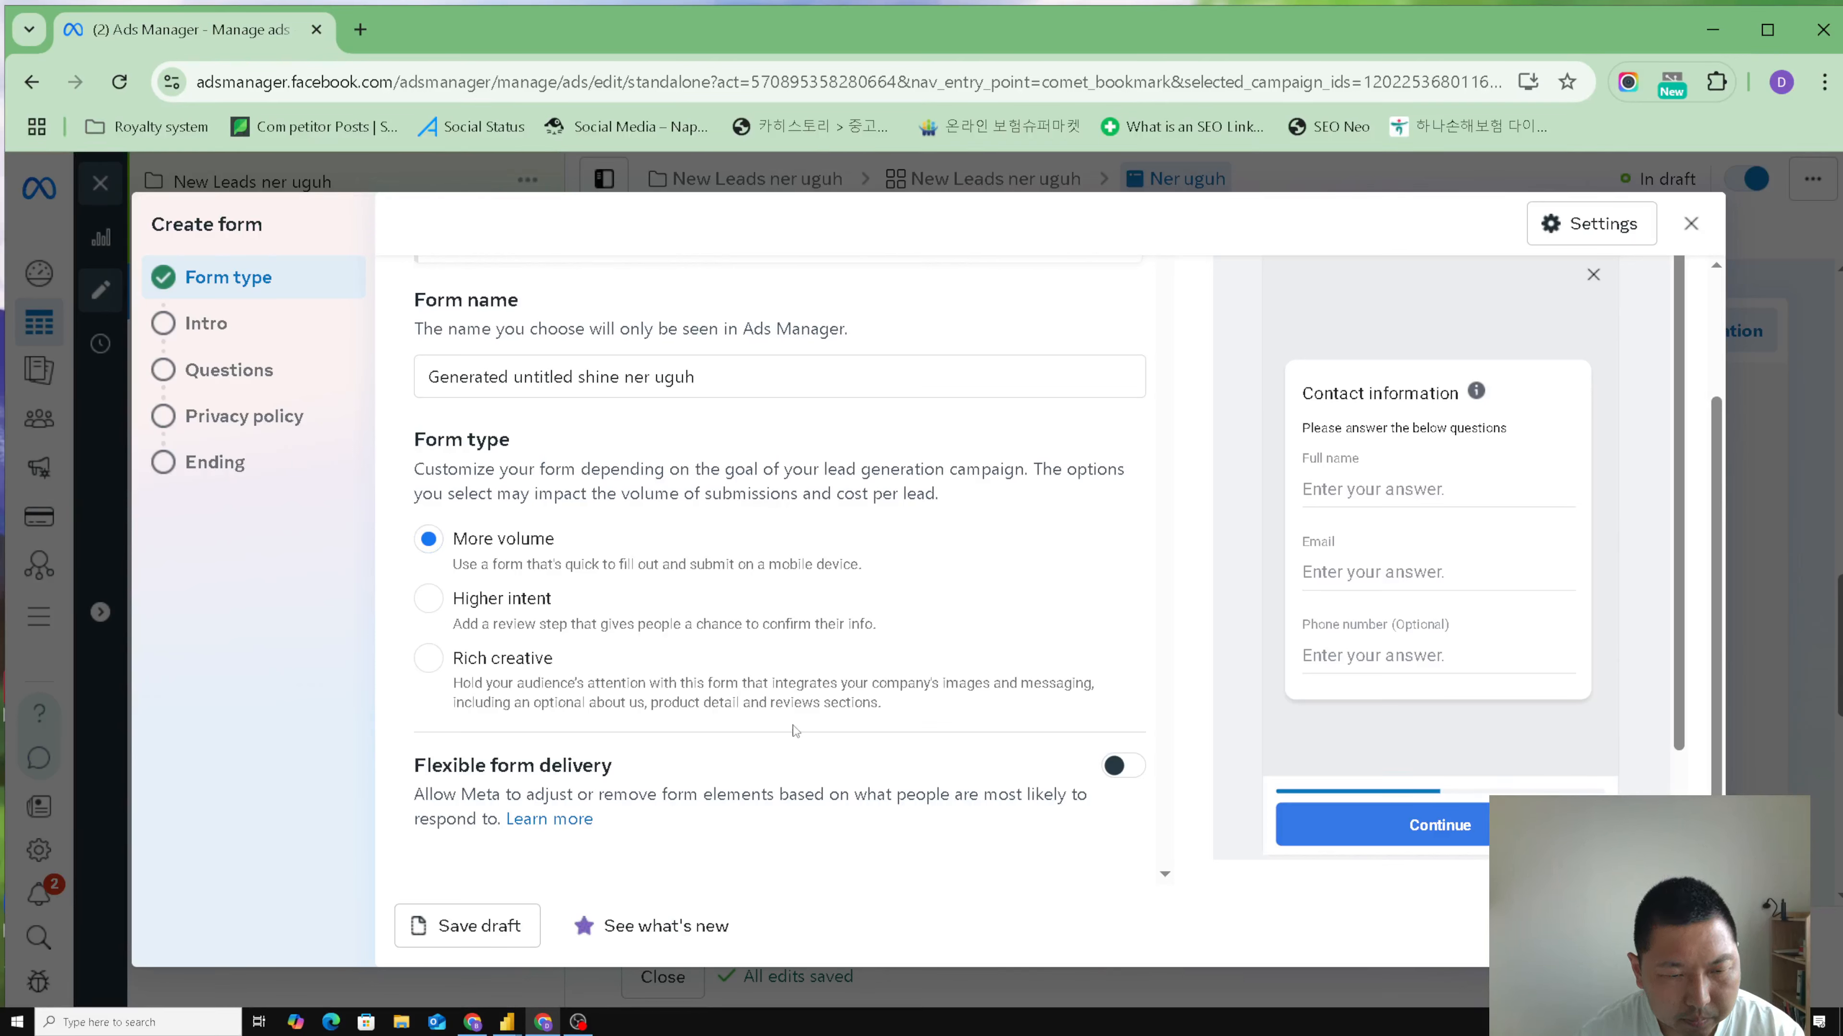
pyautogui.click(1129, 767)
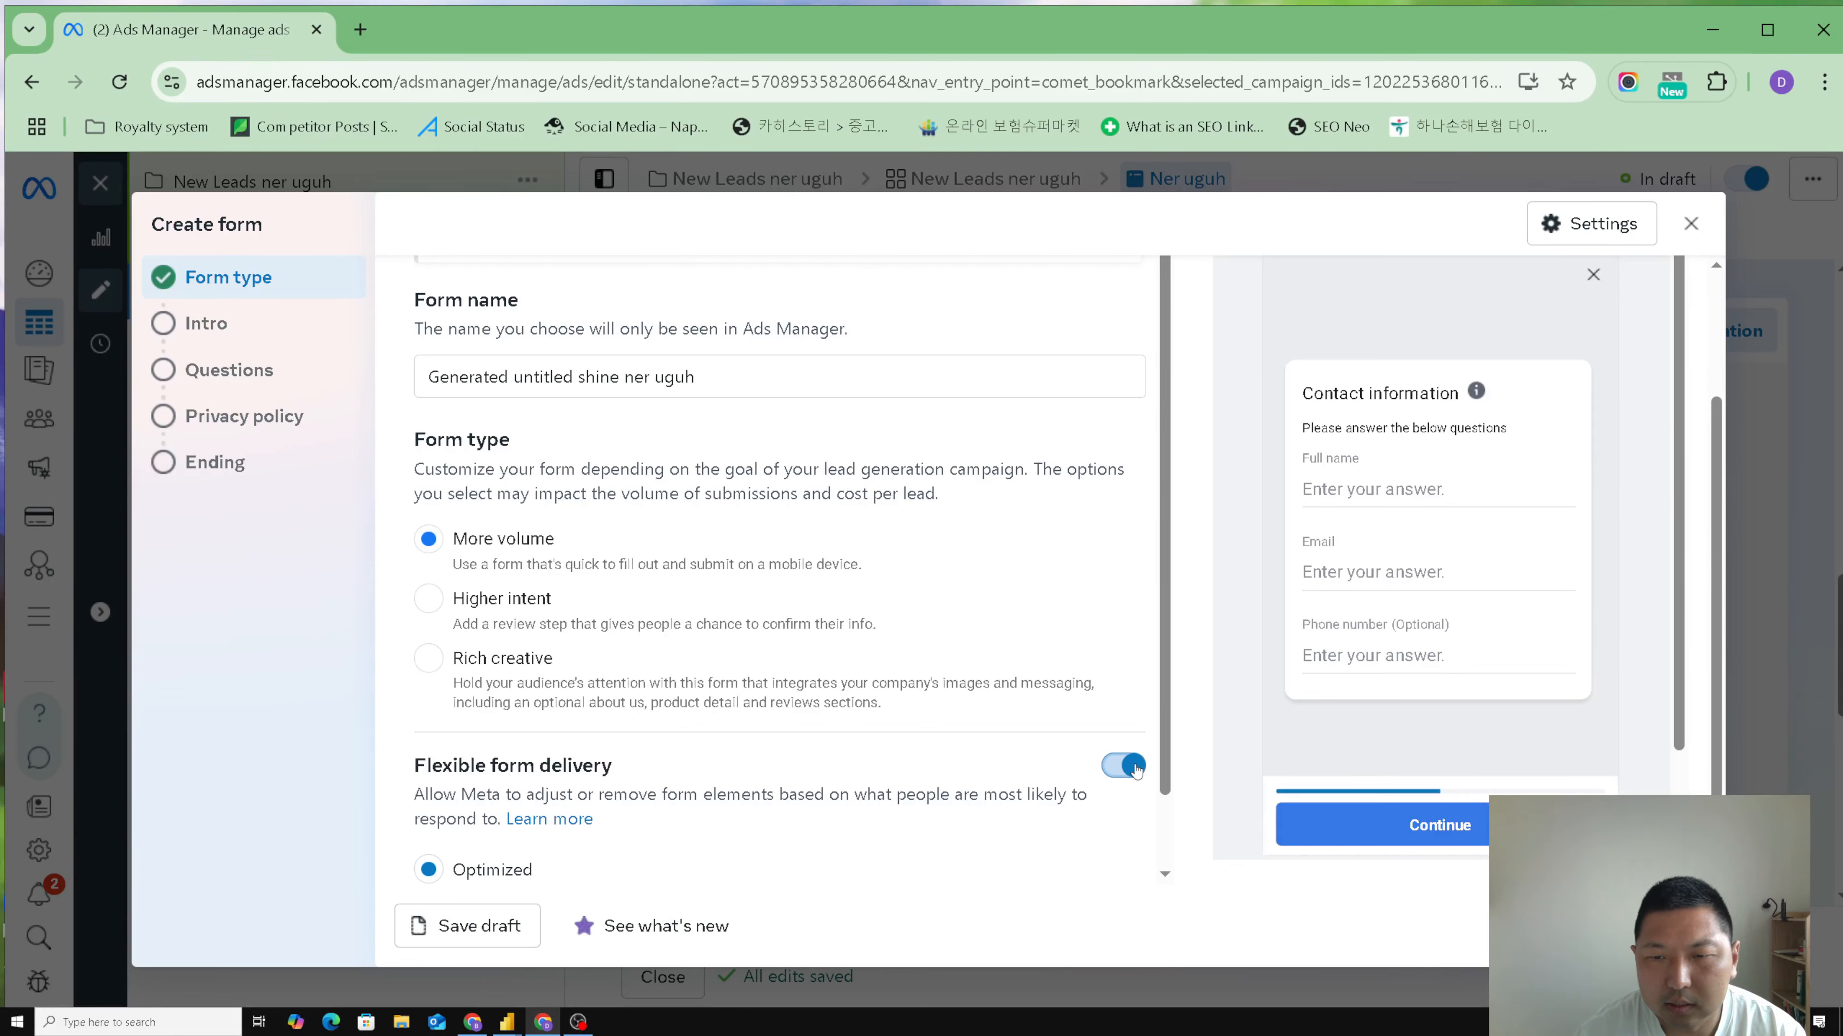
pyautogui.scroll(-1, 1089, 769)
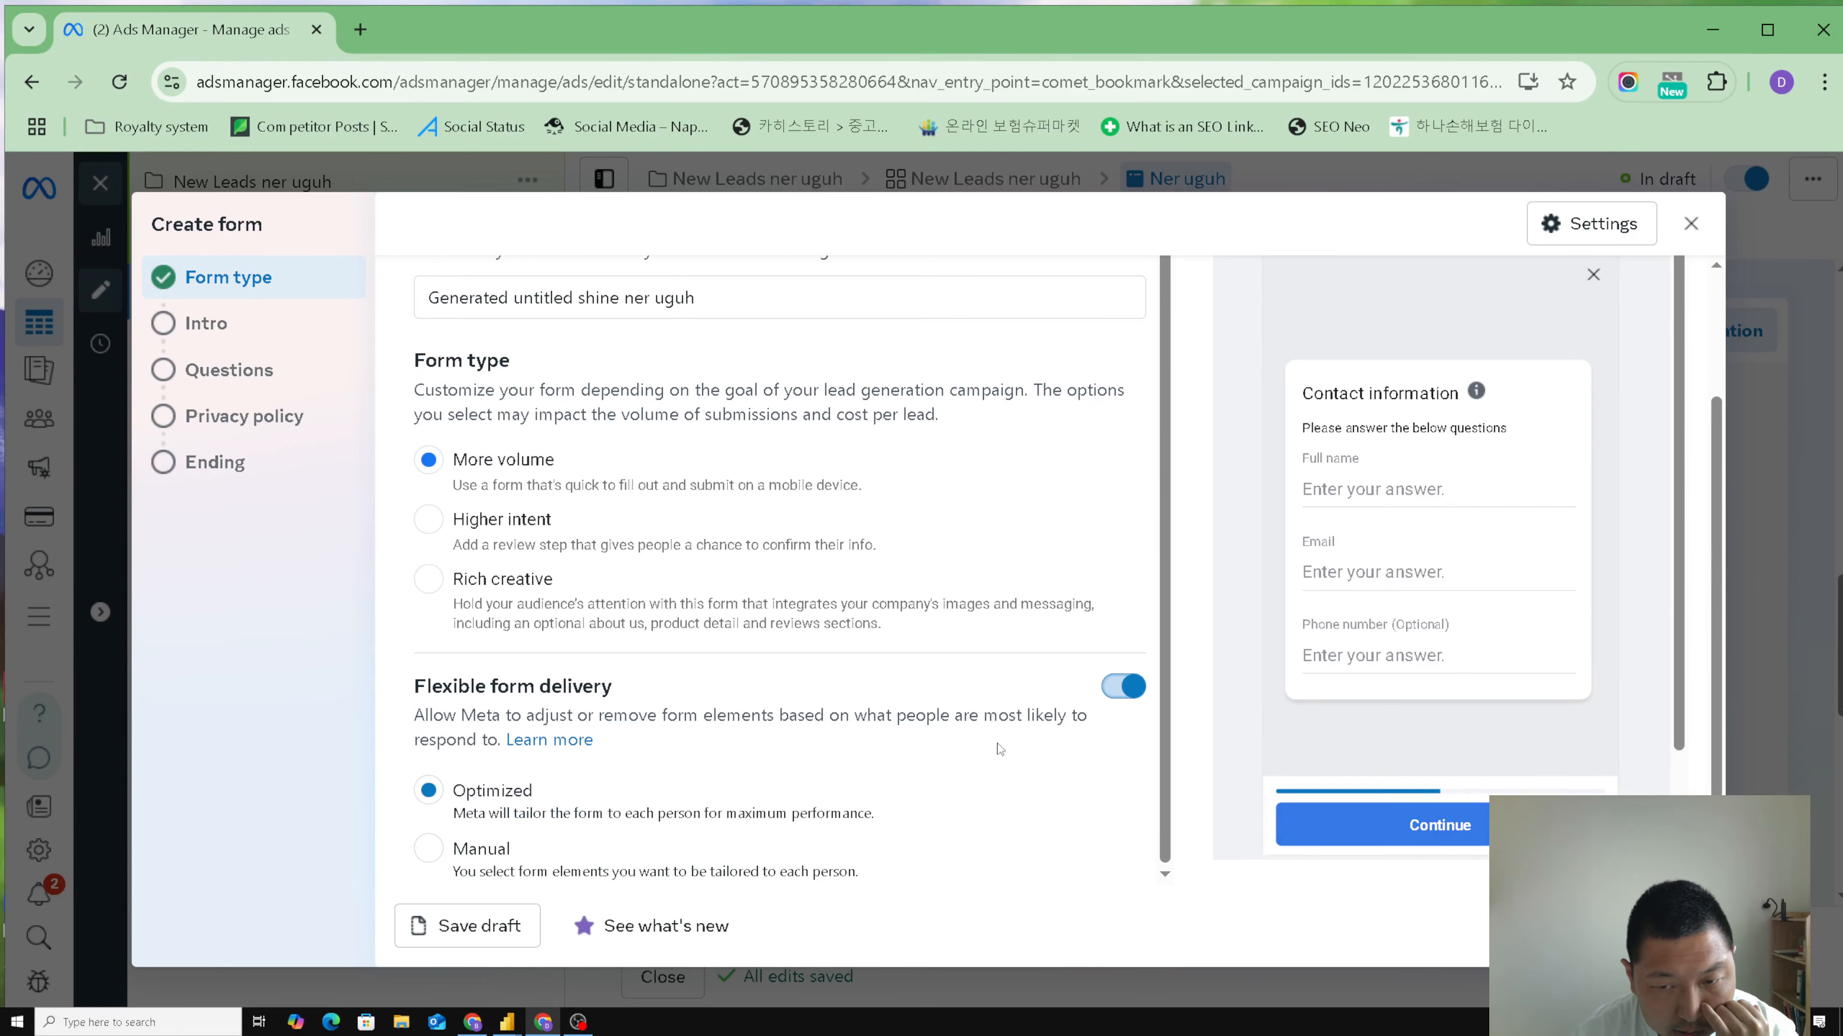
pyautogui.click(1112, 691)
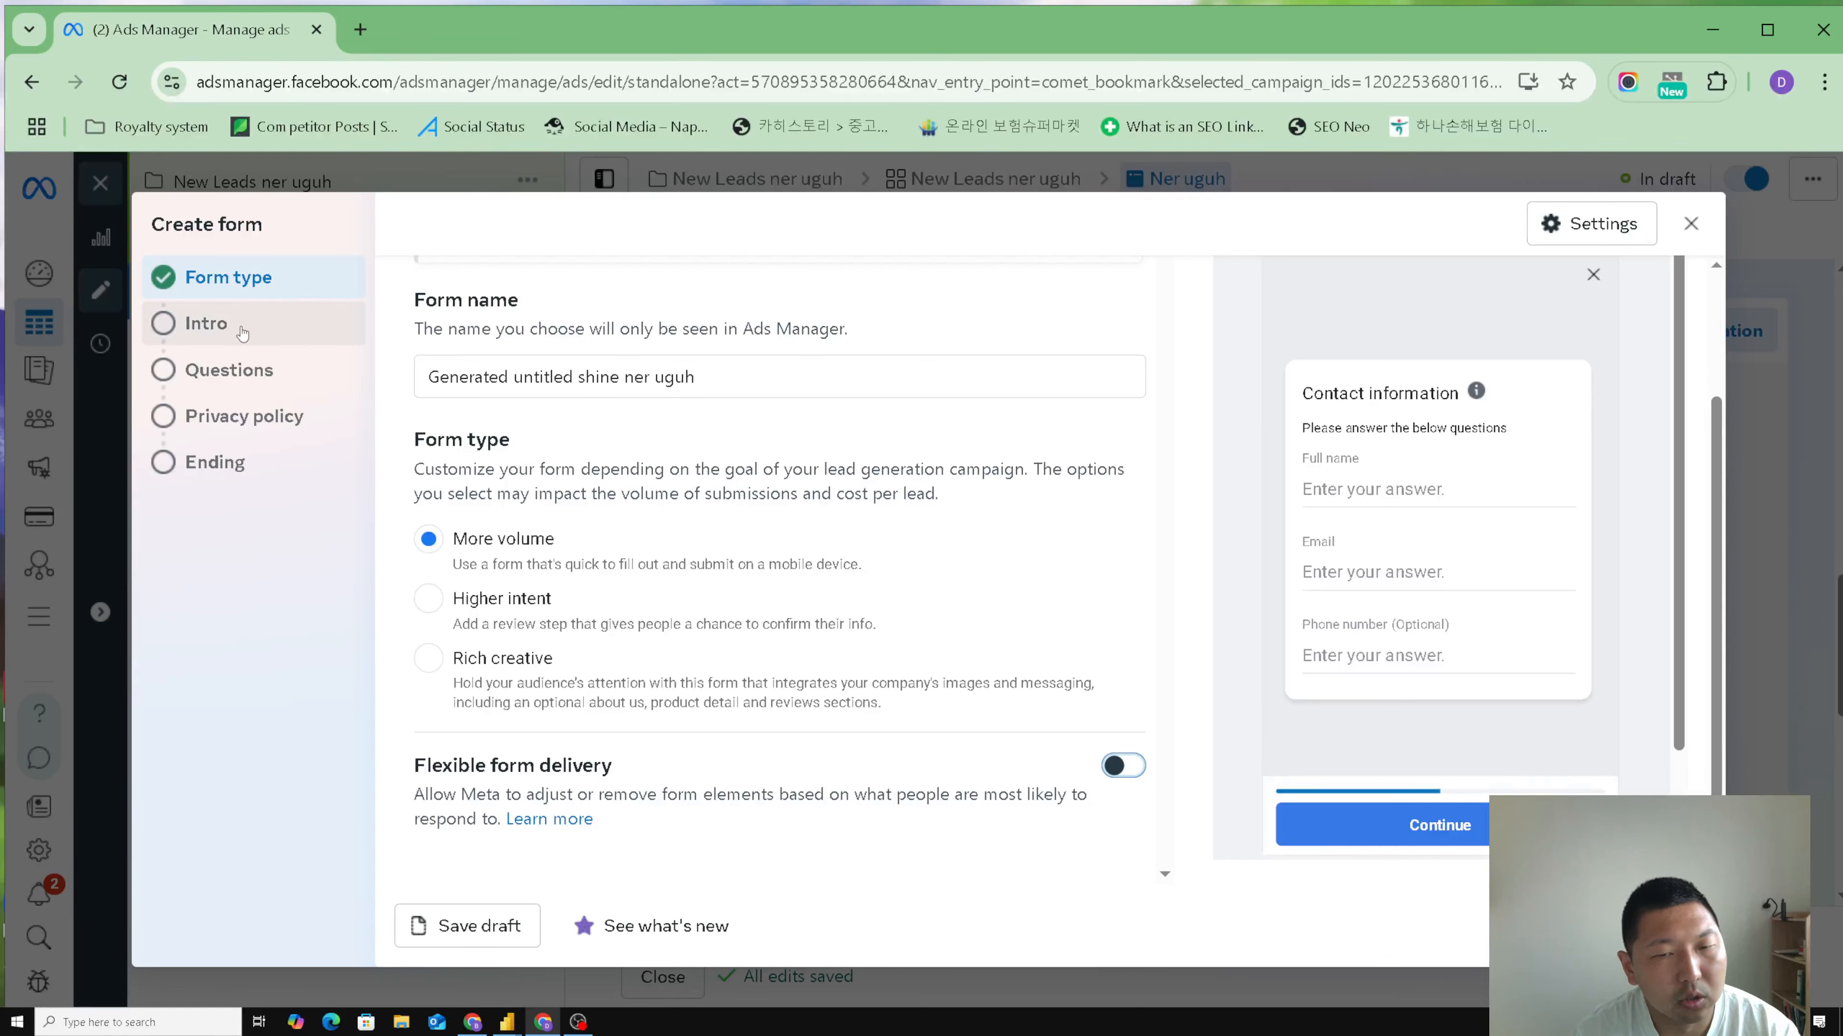
# - Go to the form's Intro section and check the background image choices, leaving the background image off
pyautogui.click(206, 323)
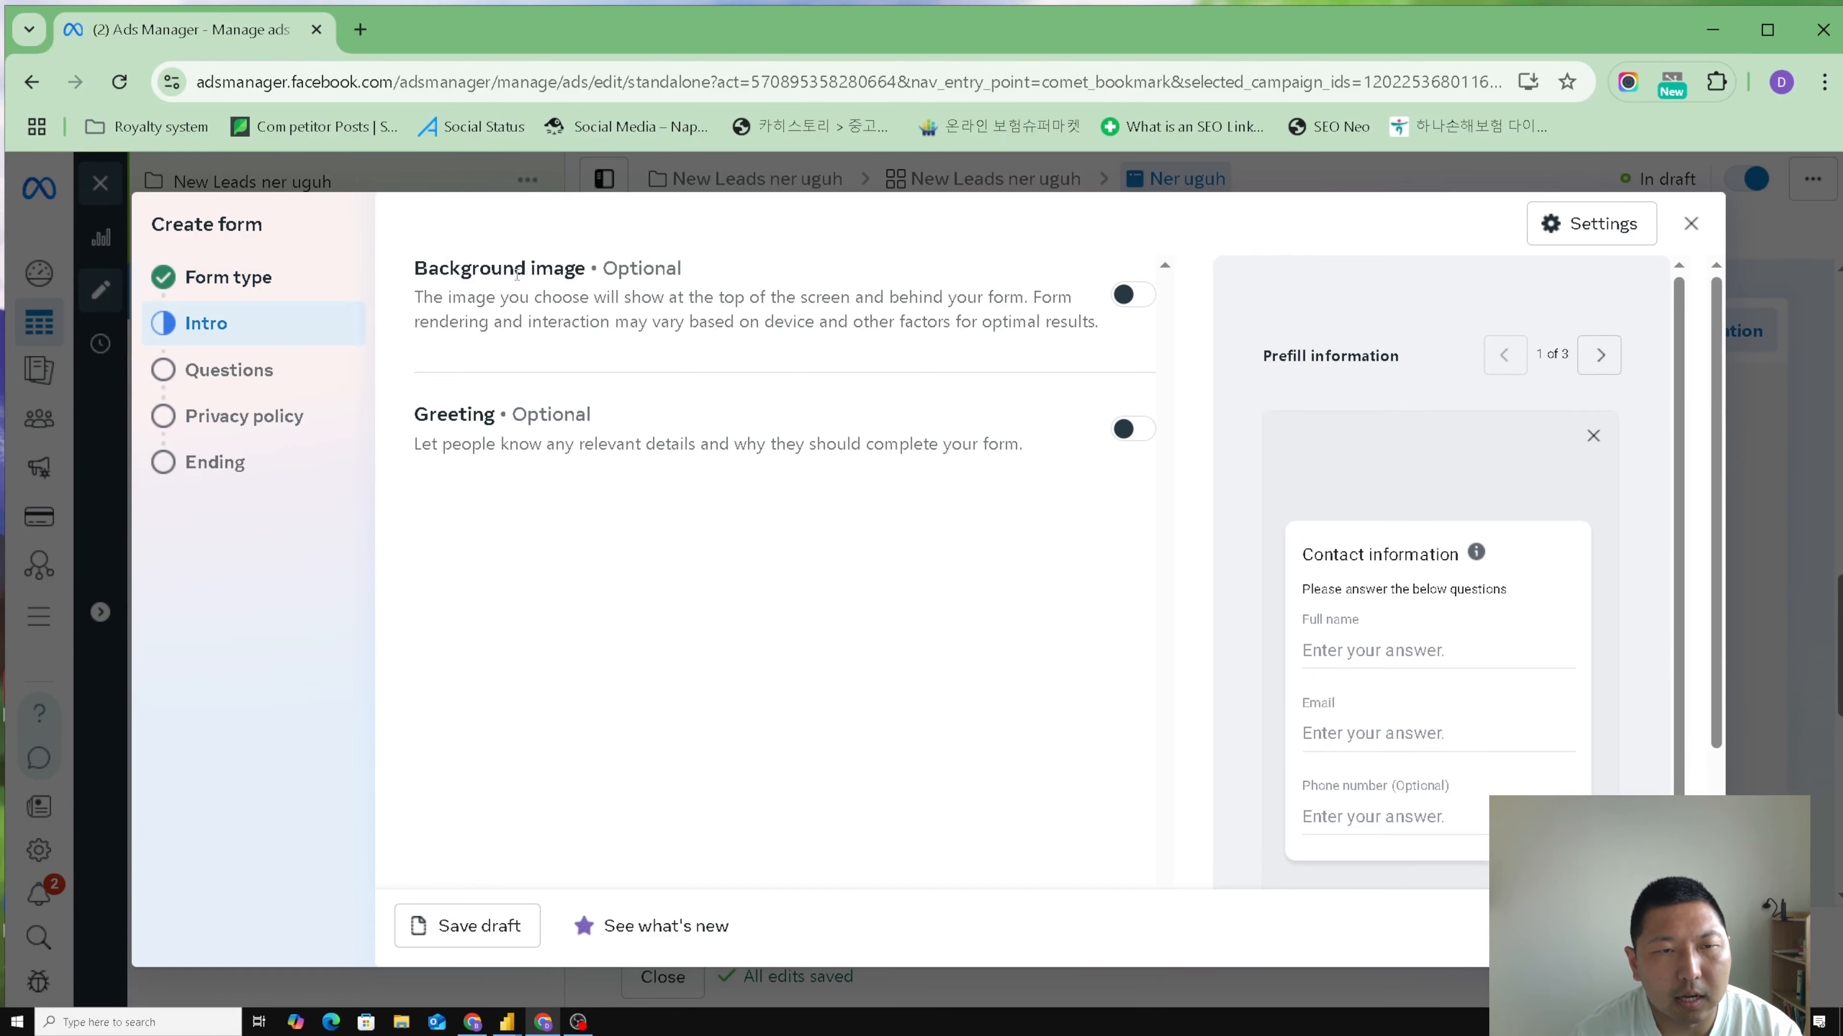
pyautogui.click(1145, 298)
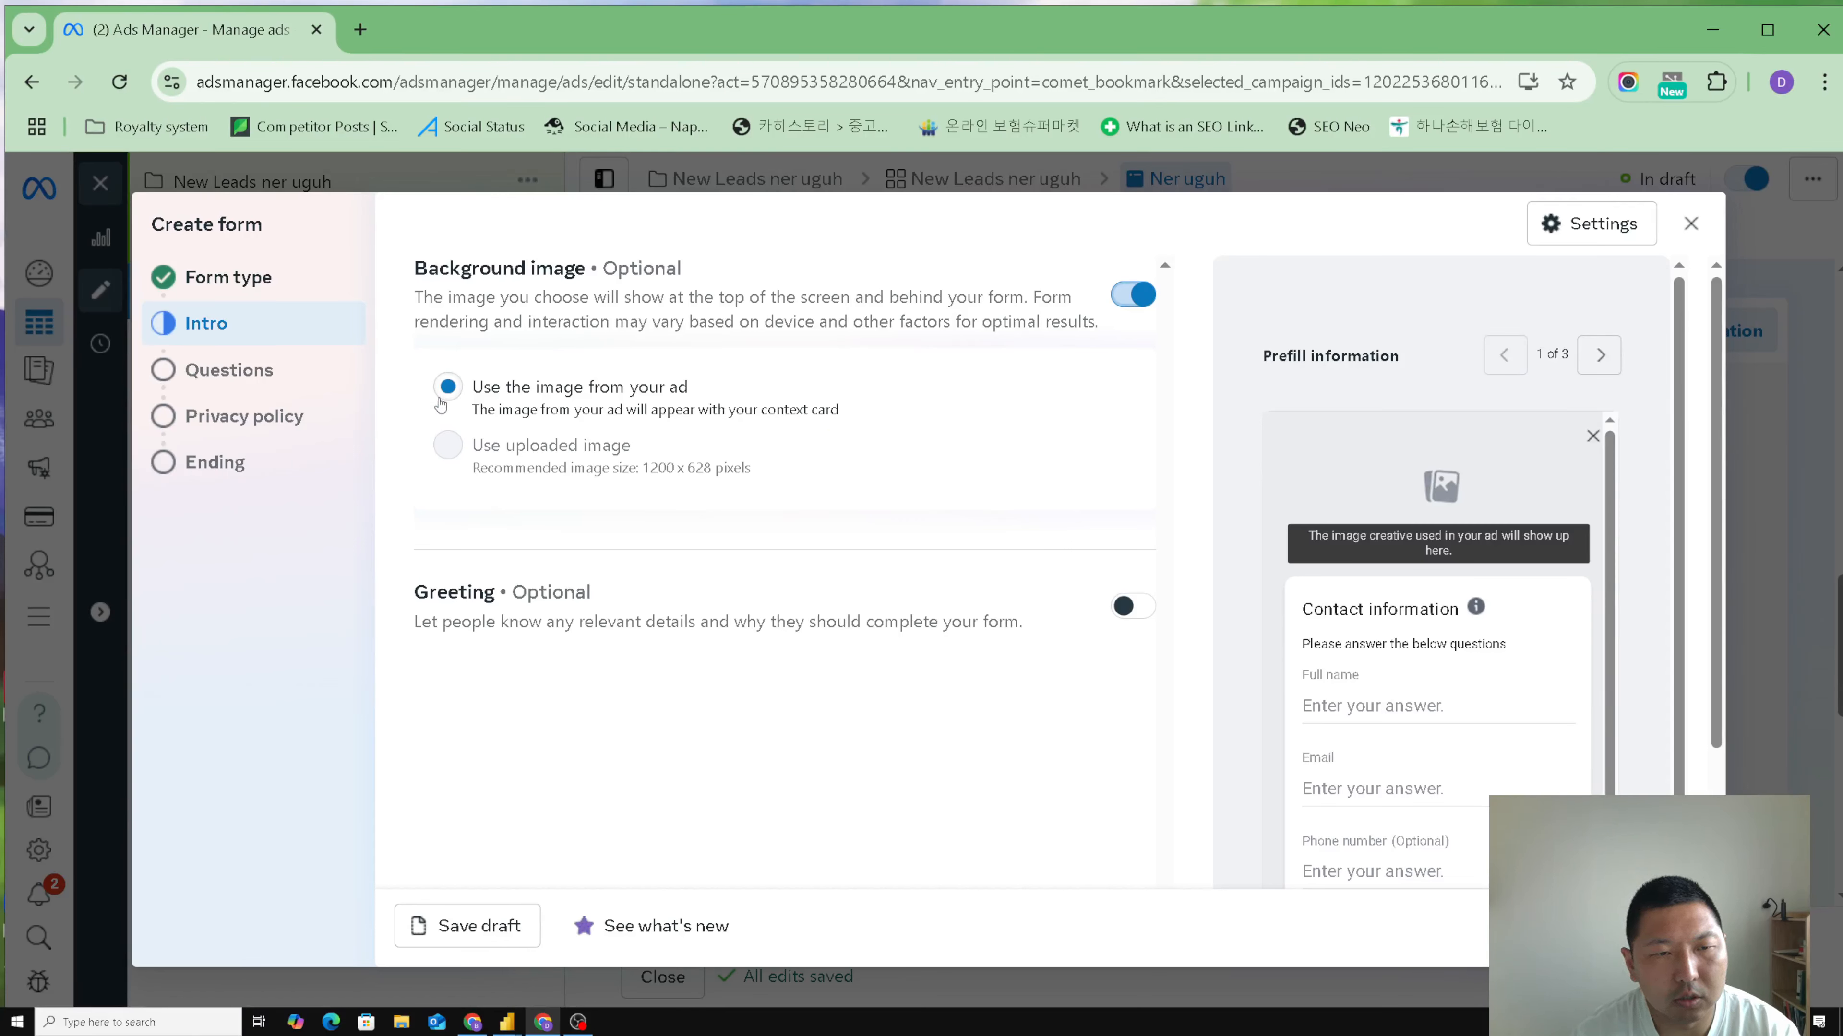
pyautogui.click(1133, 294)
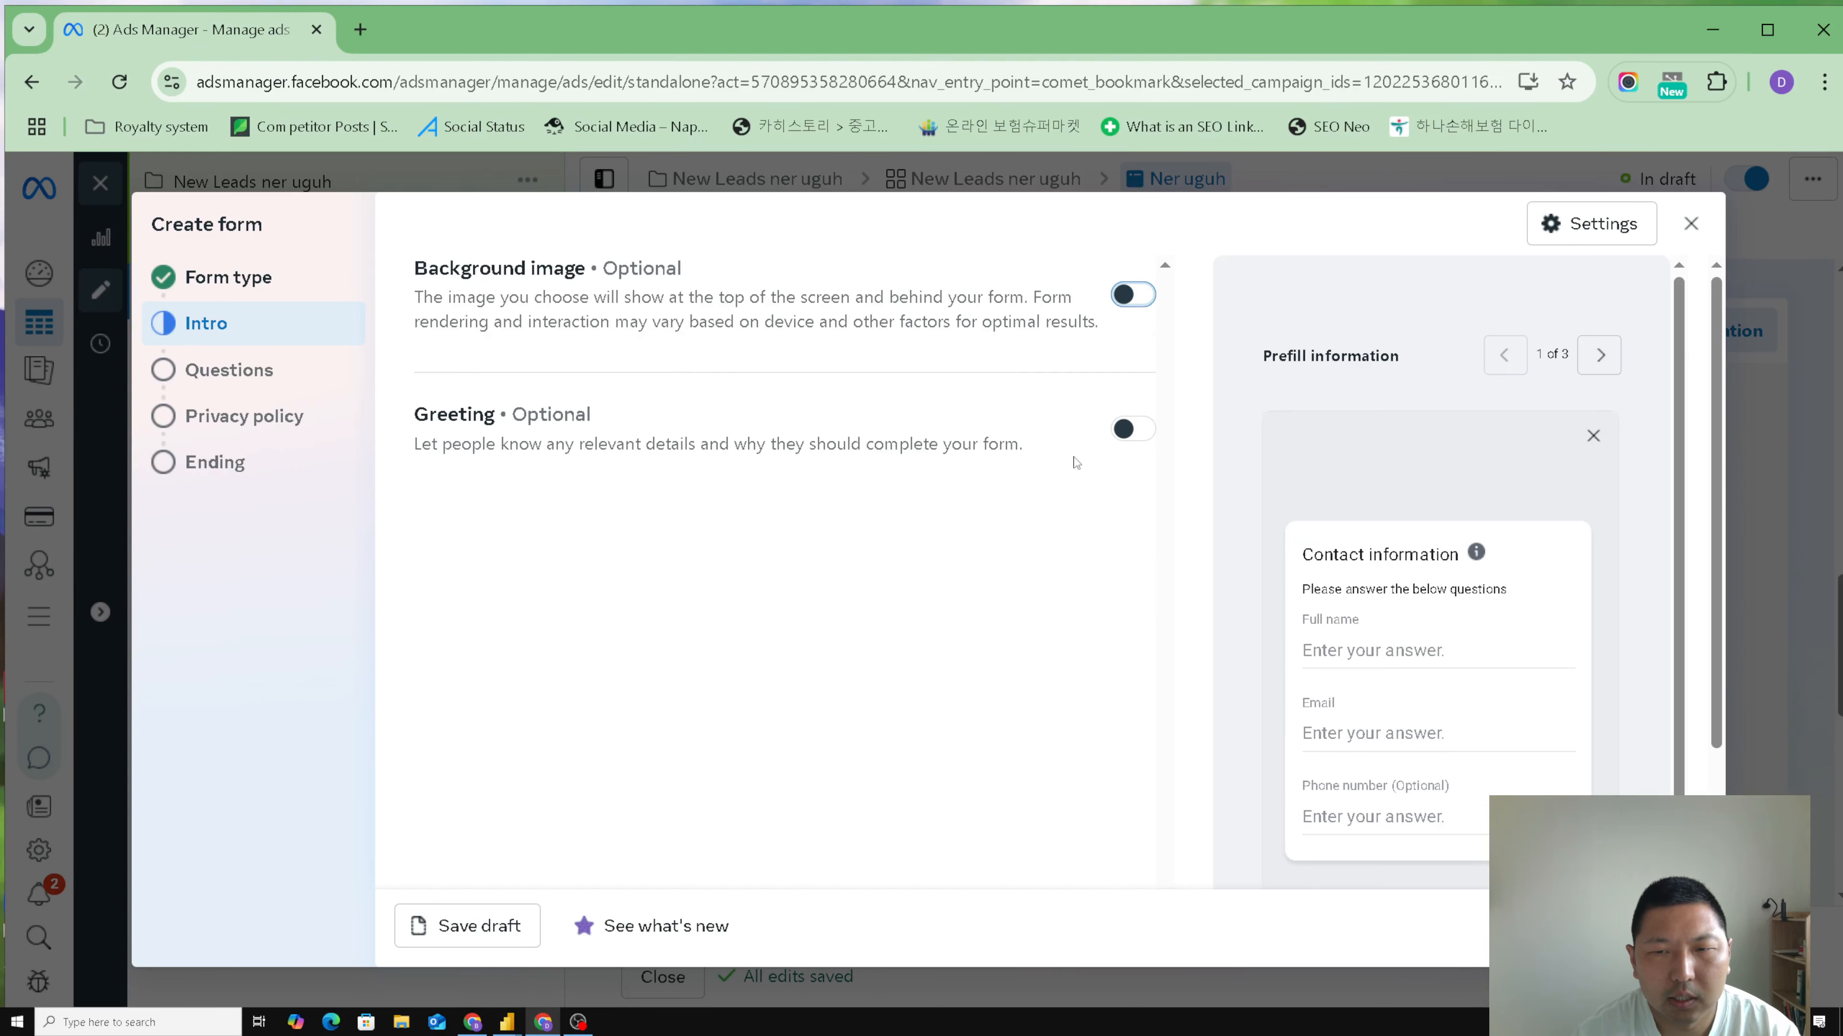
# - Enable the form's greeting with the headline "Garchig" and the paragraph description "paragraph"
pyautogui.click(1139, 433)
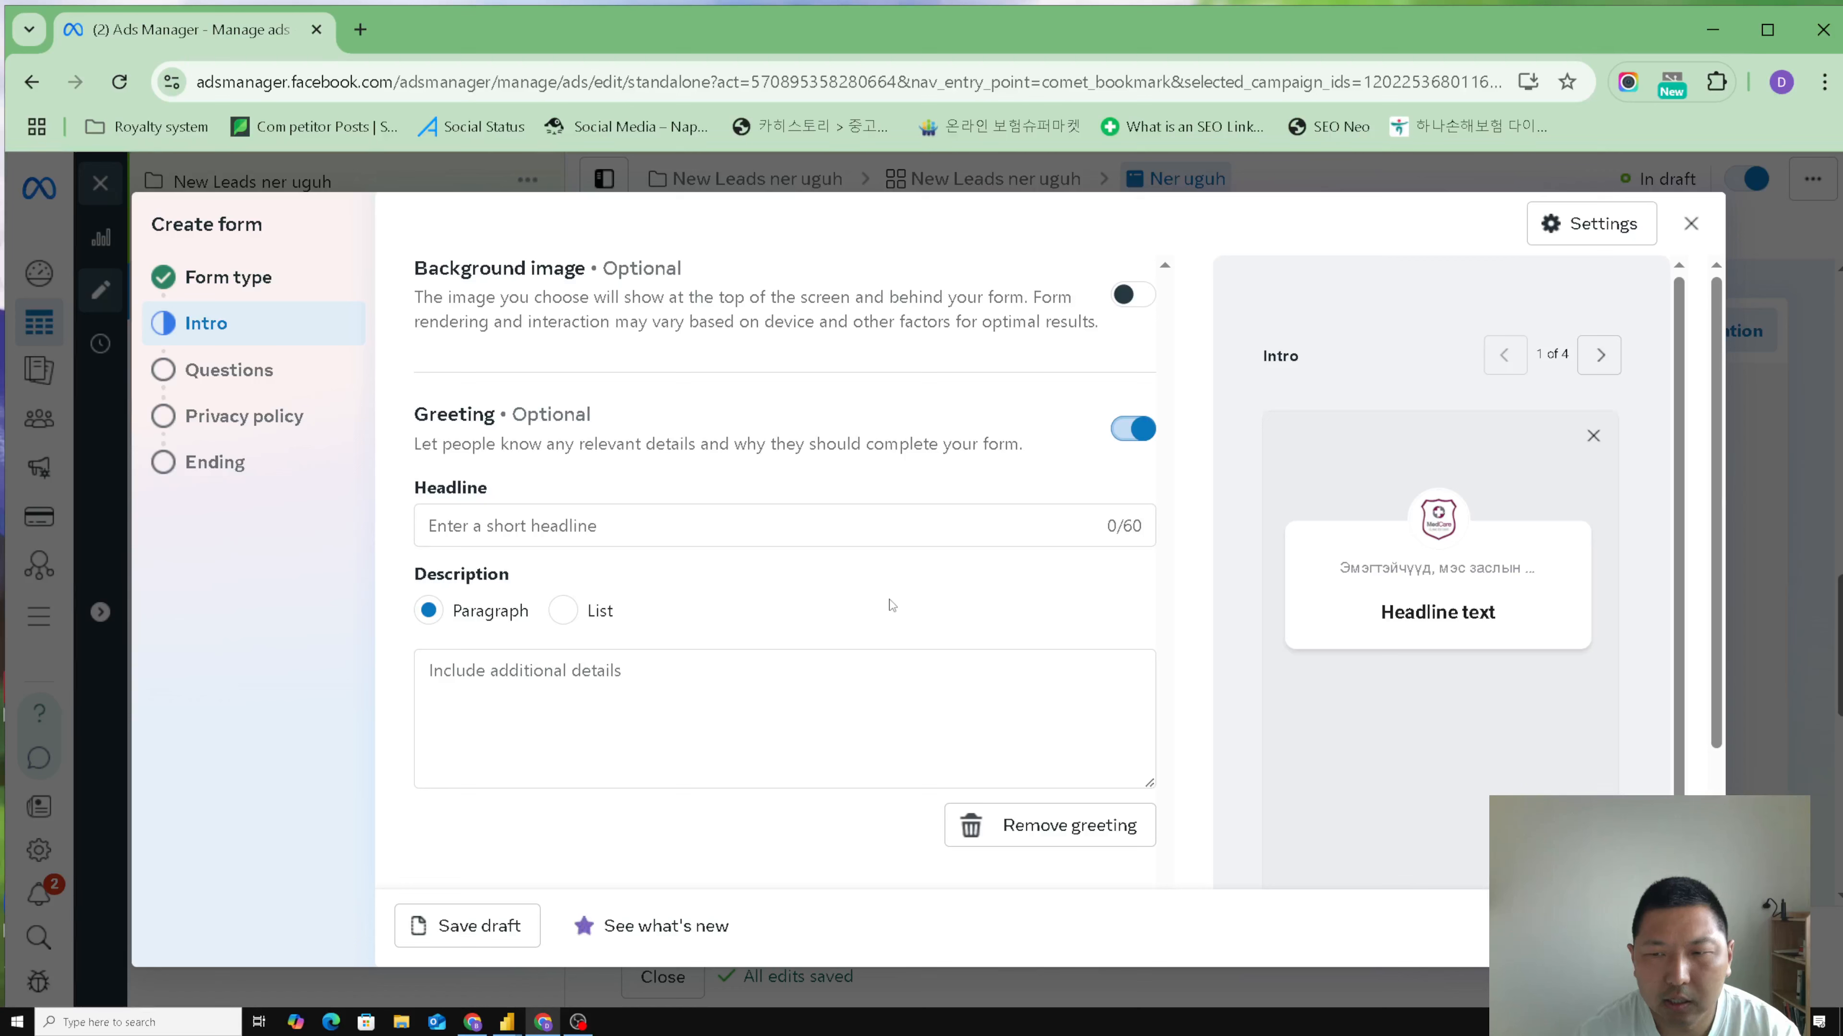
pyautogui.click(575, 525)
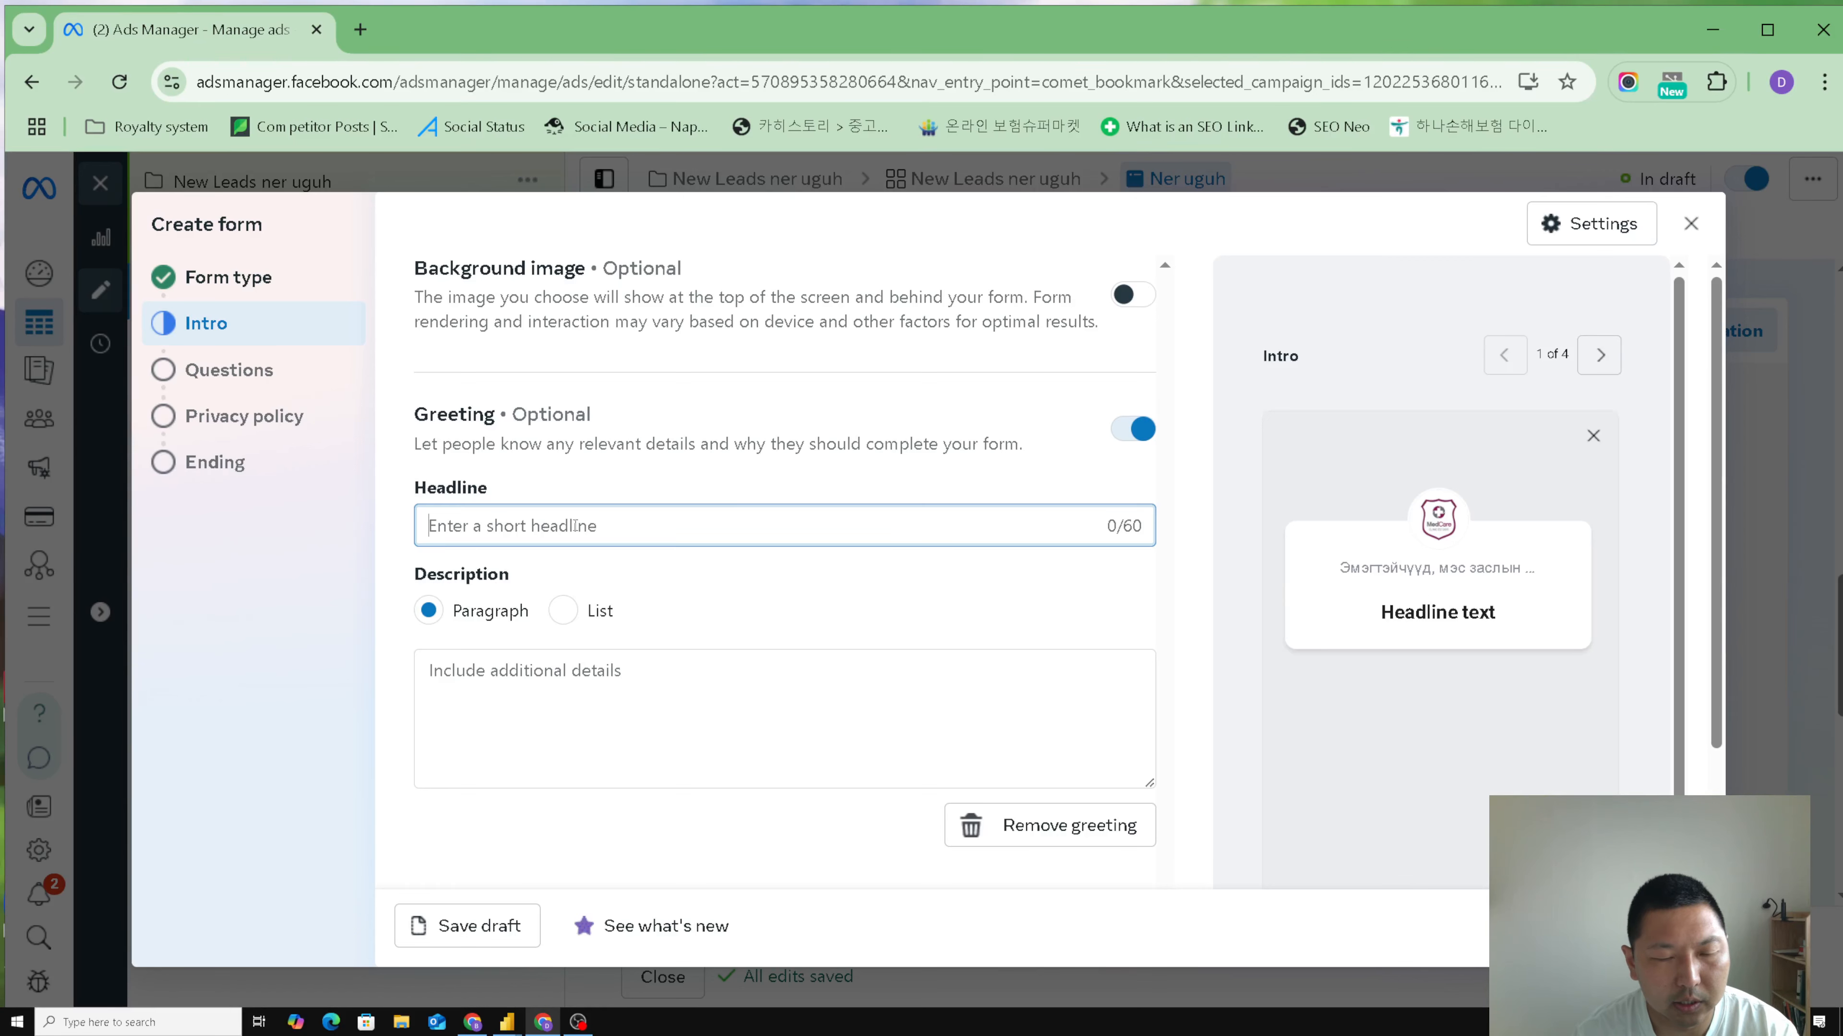
pyautogui.write('Garchig')
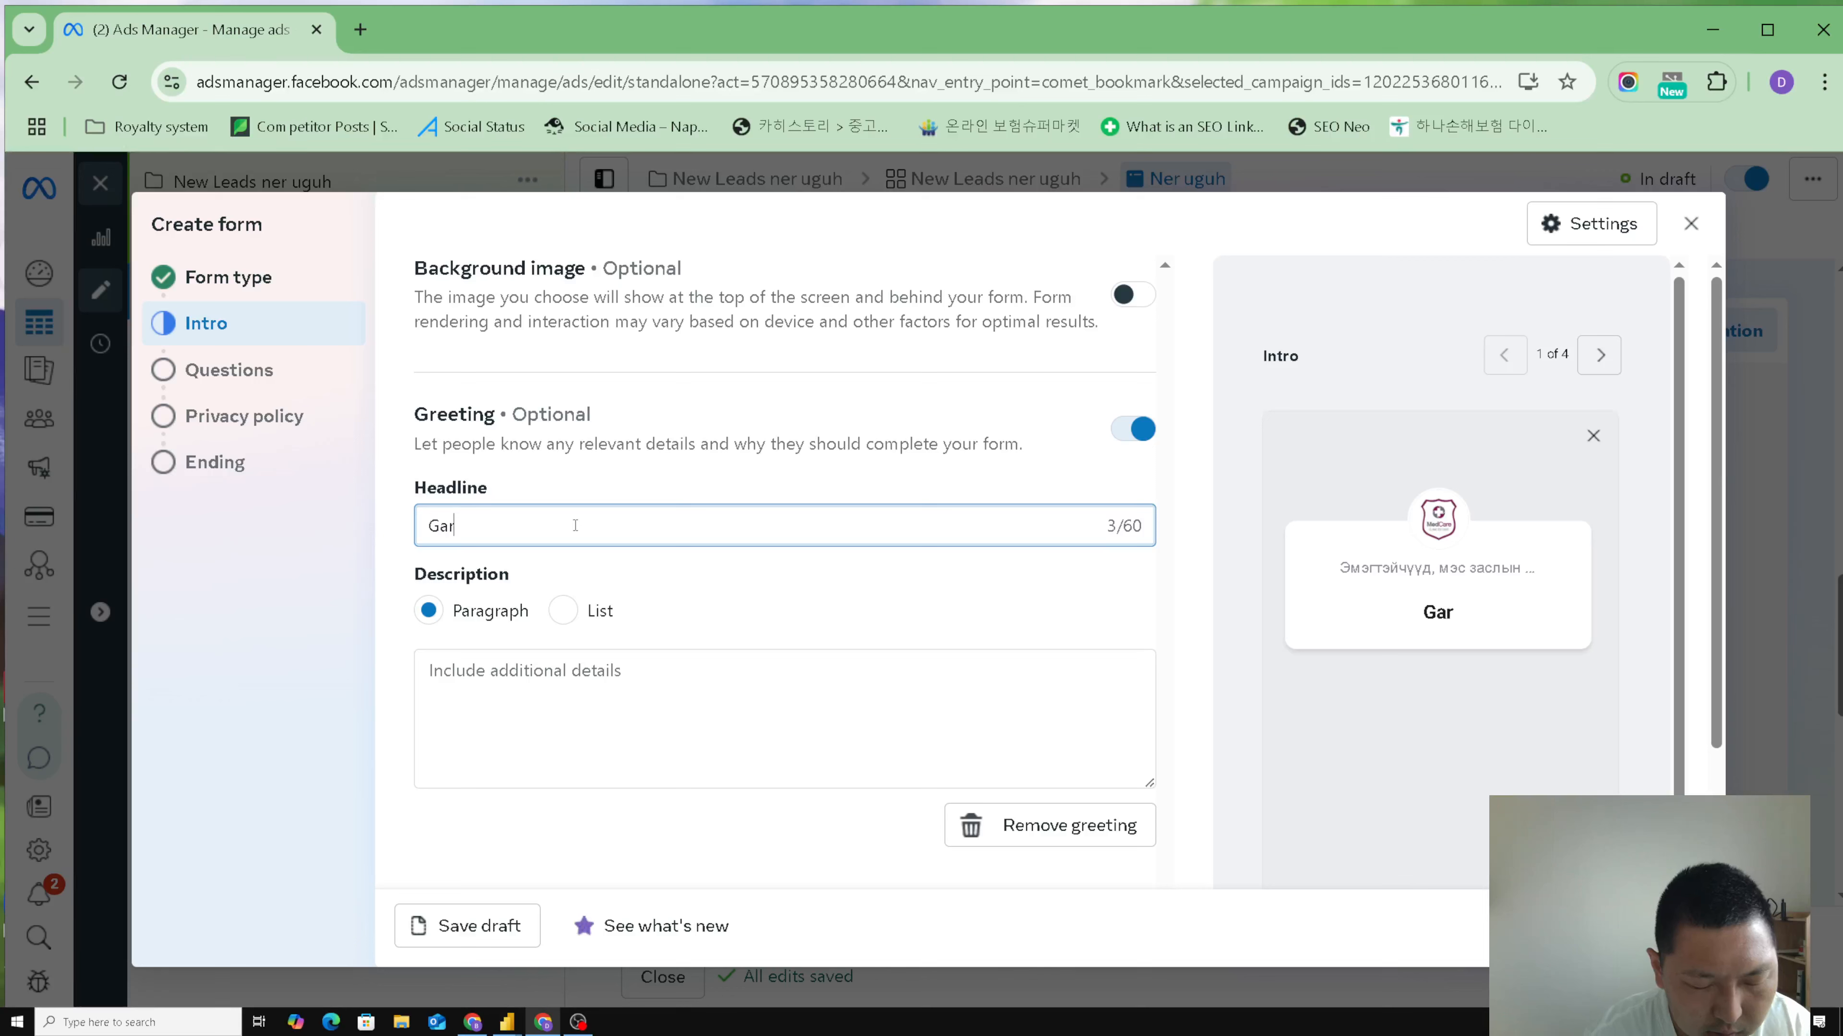
pyautogui.click(829, 616)
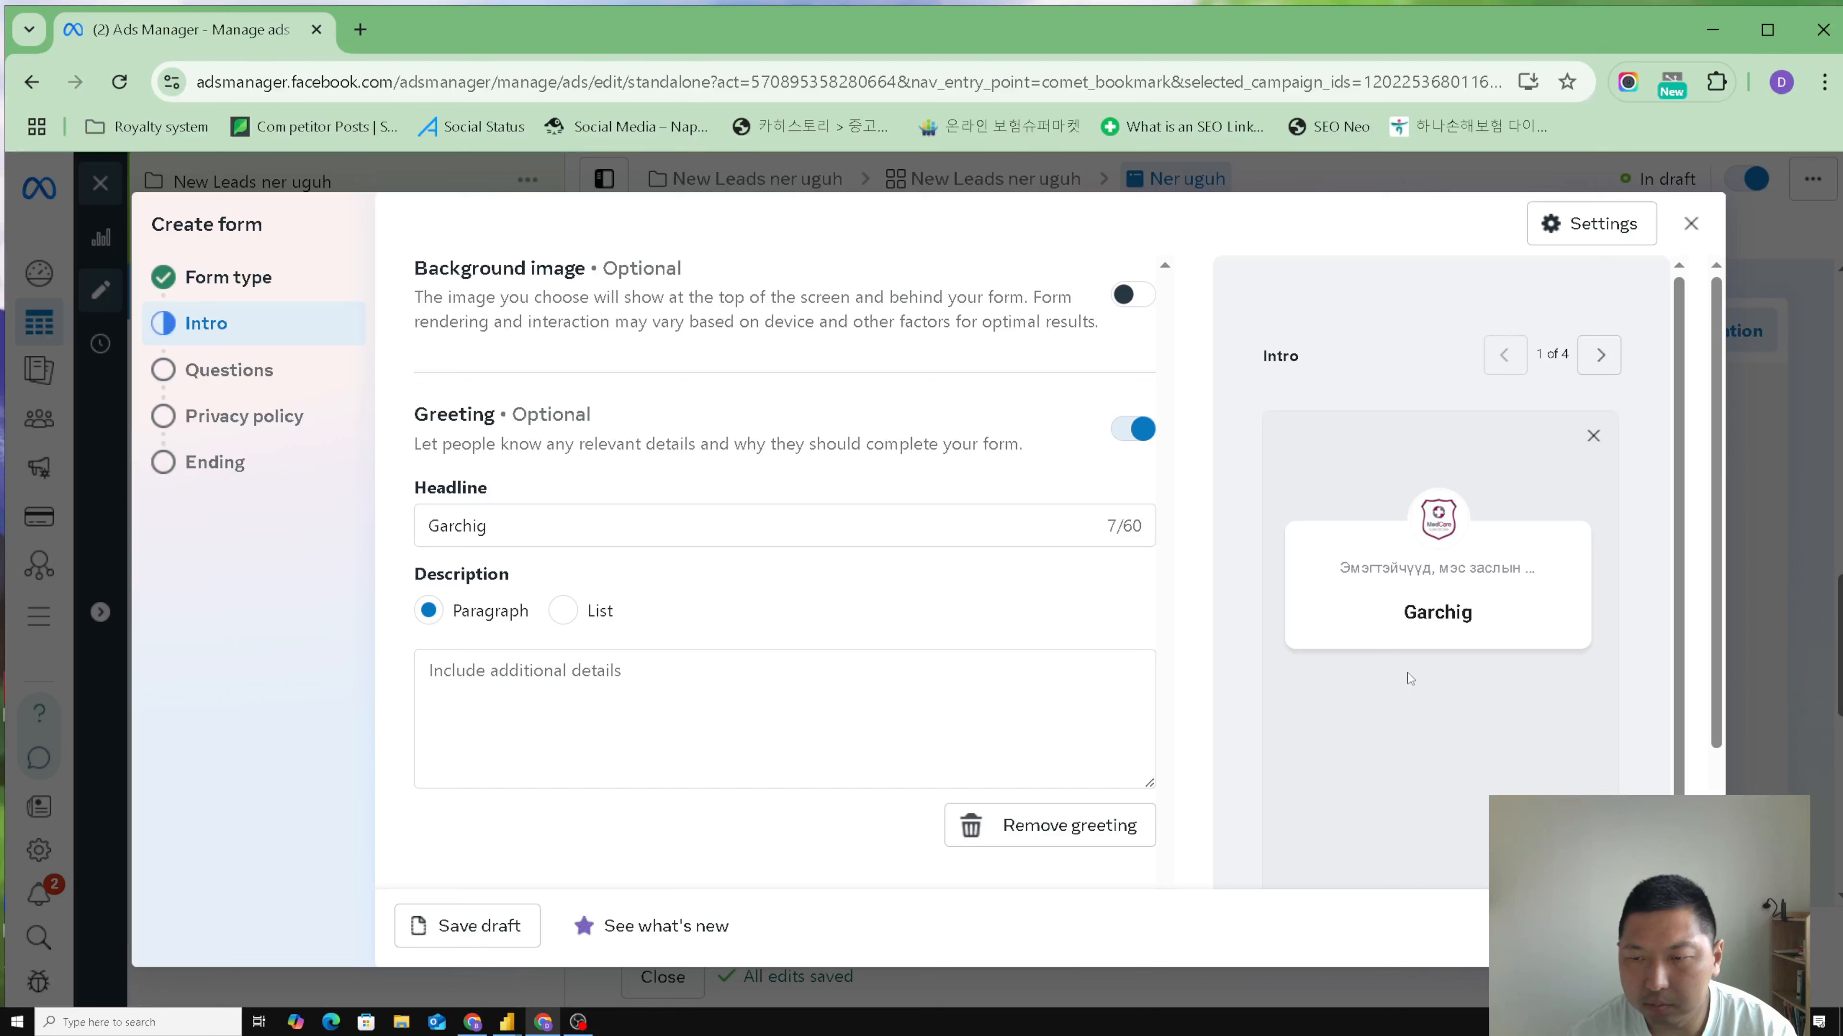
pyautogui.click(574, 681)
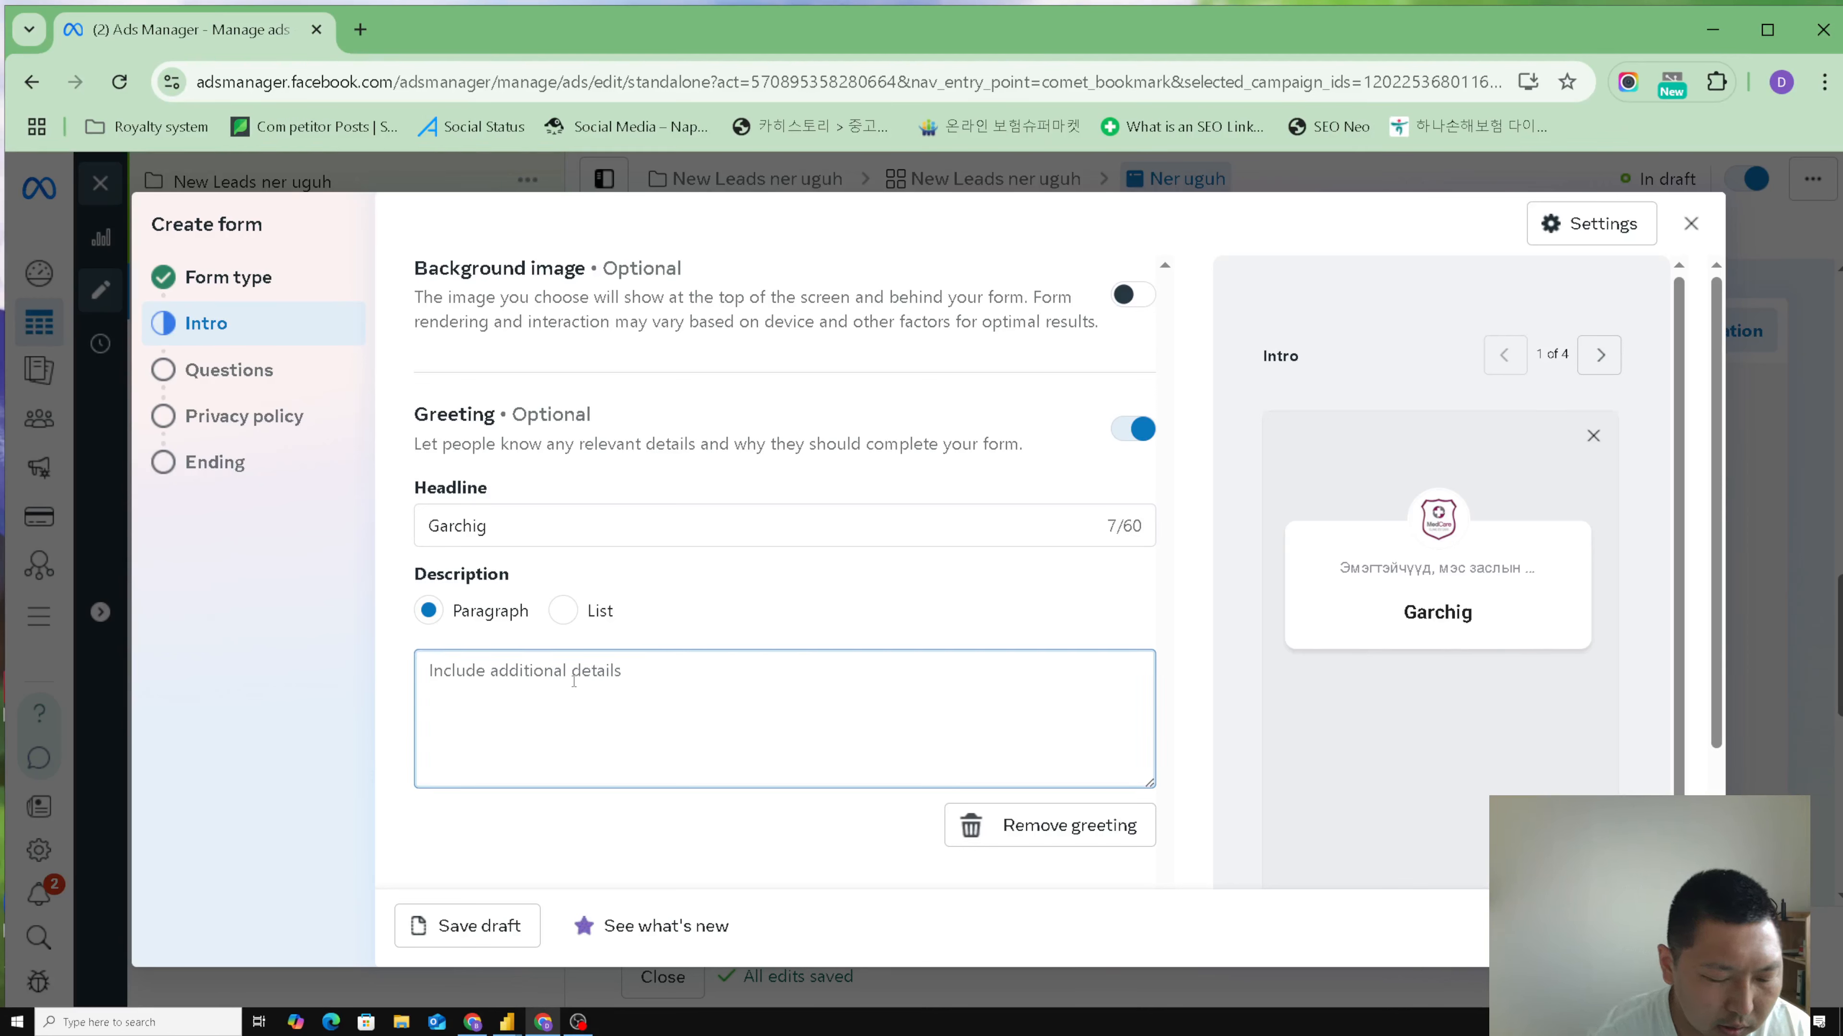
pyautogui.write('paragraph')
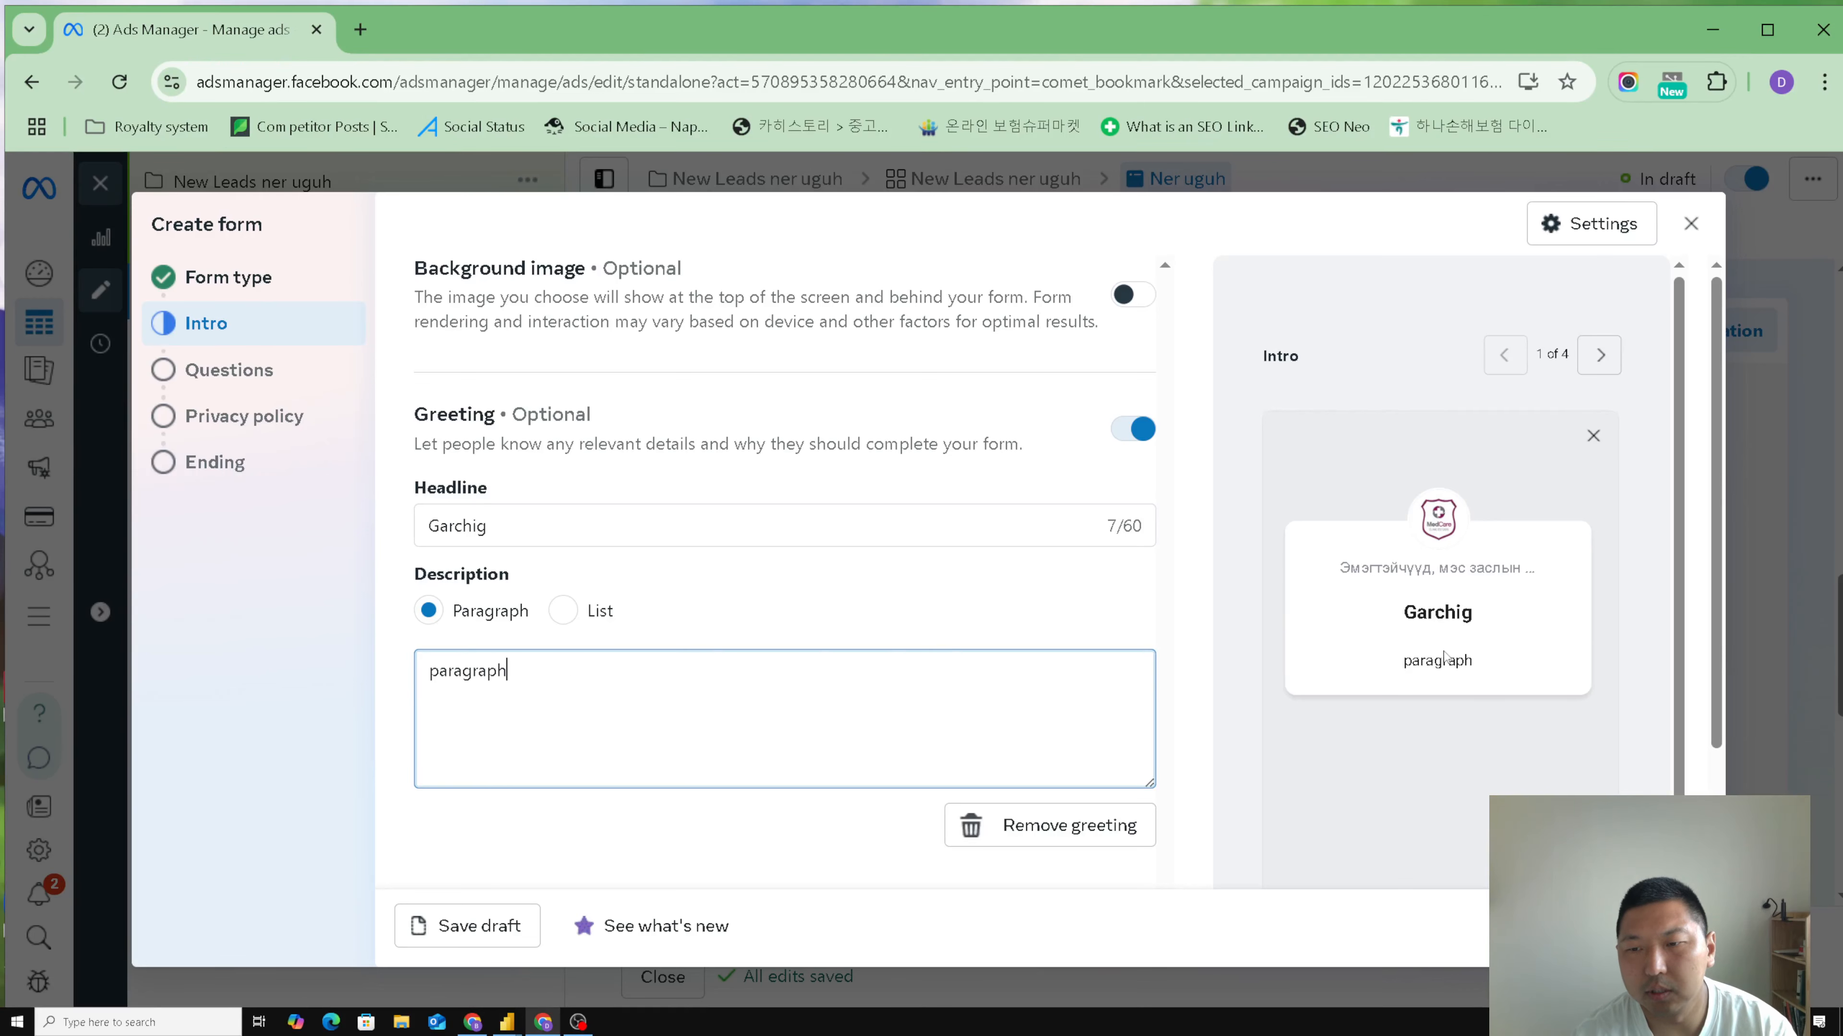
pyautogui.click(1166, 622)
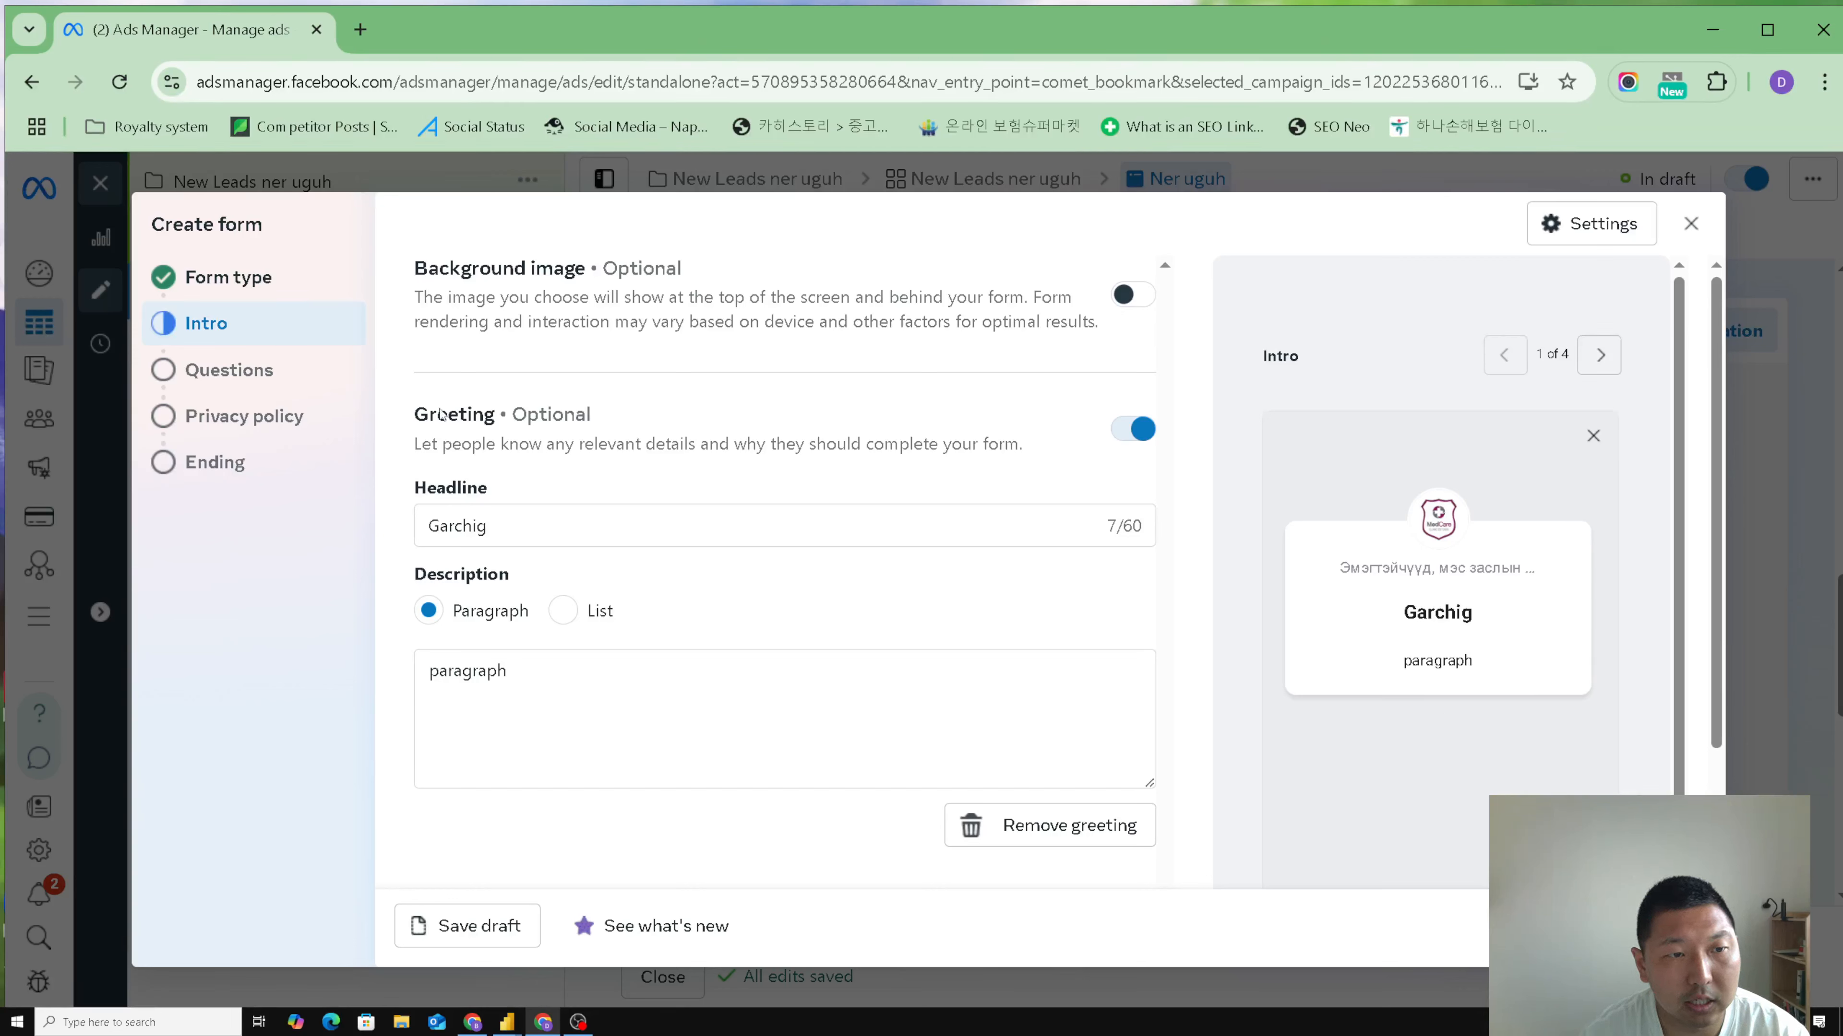
pyautogui.scroll(-2, 1214, 715)
pyautogui.scroll(2, 1214, 715)
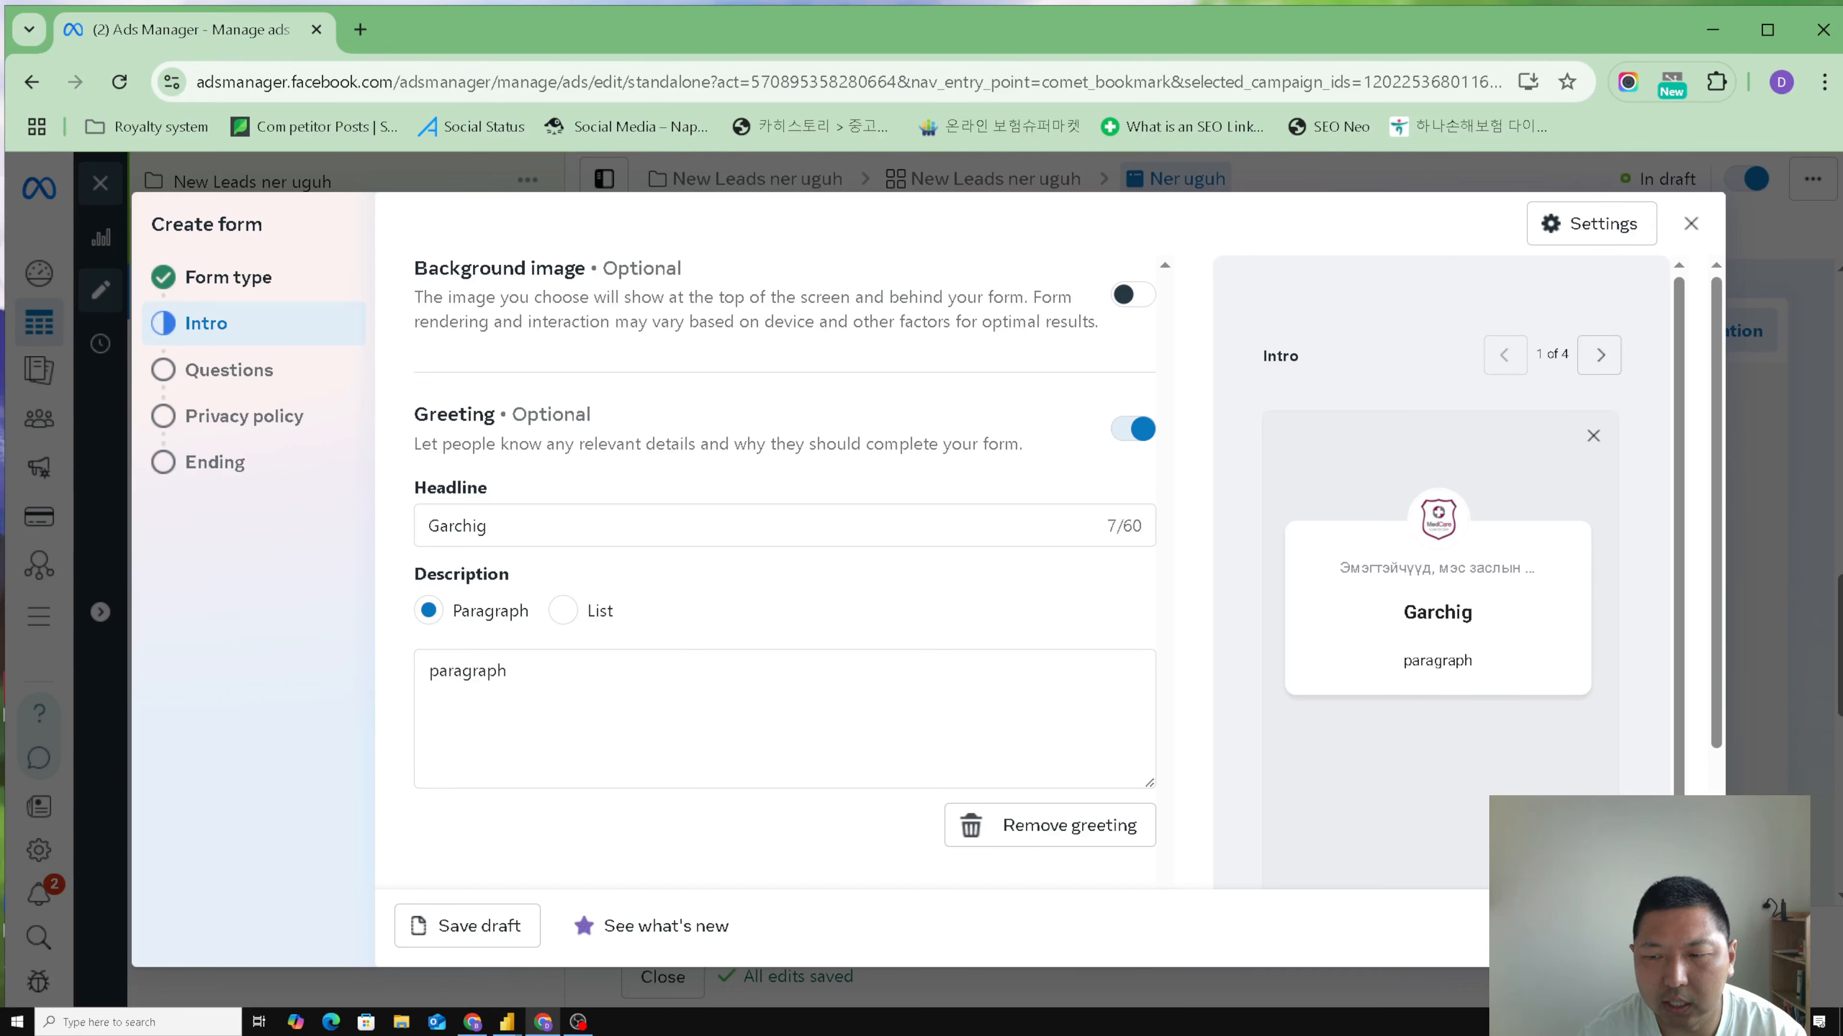
# - Go to the form's Questions section and review the suggested questions and the contact information fields
pyautogui.click(1670, 926)
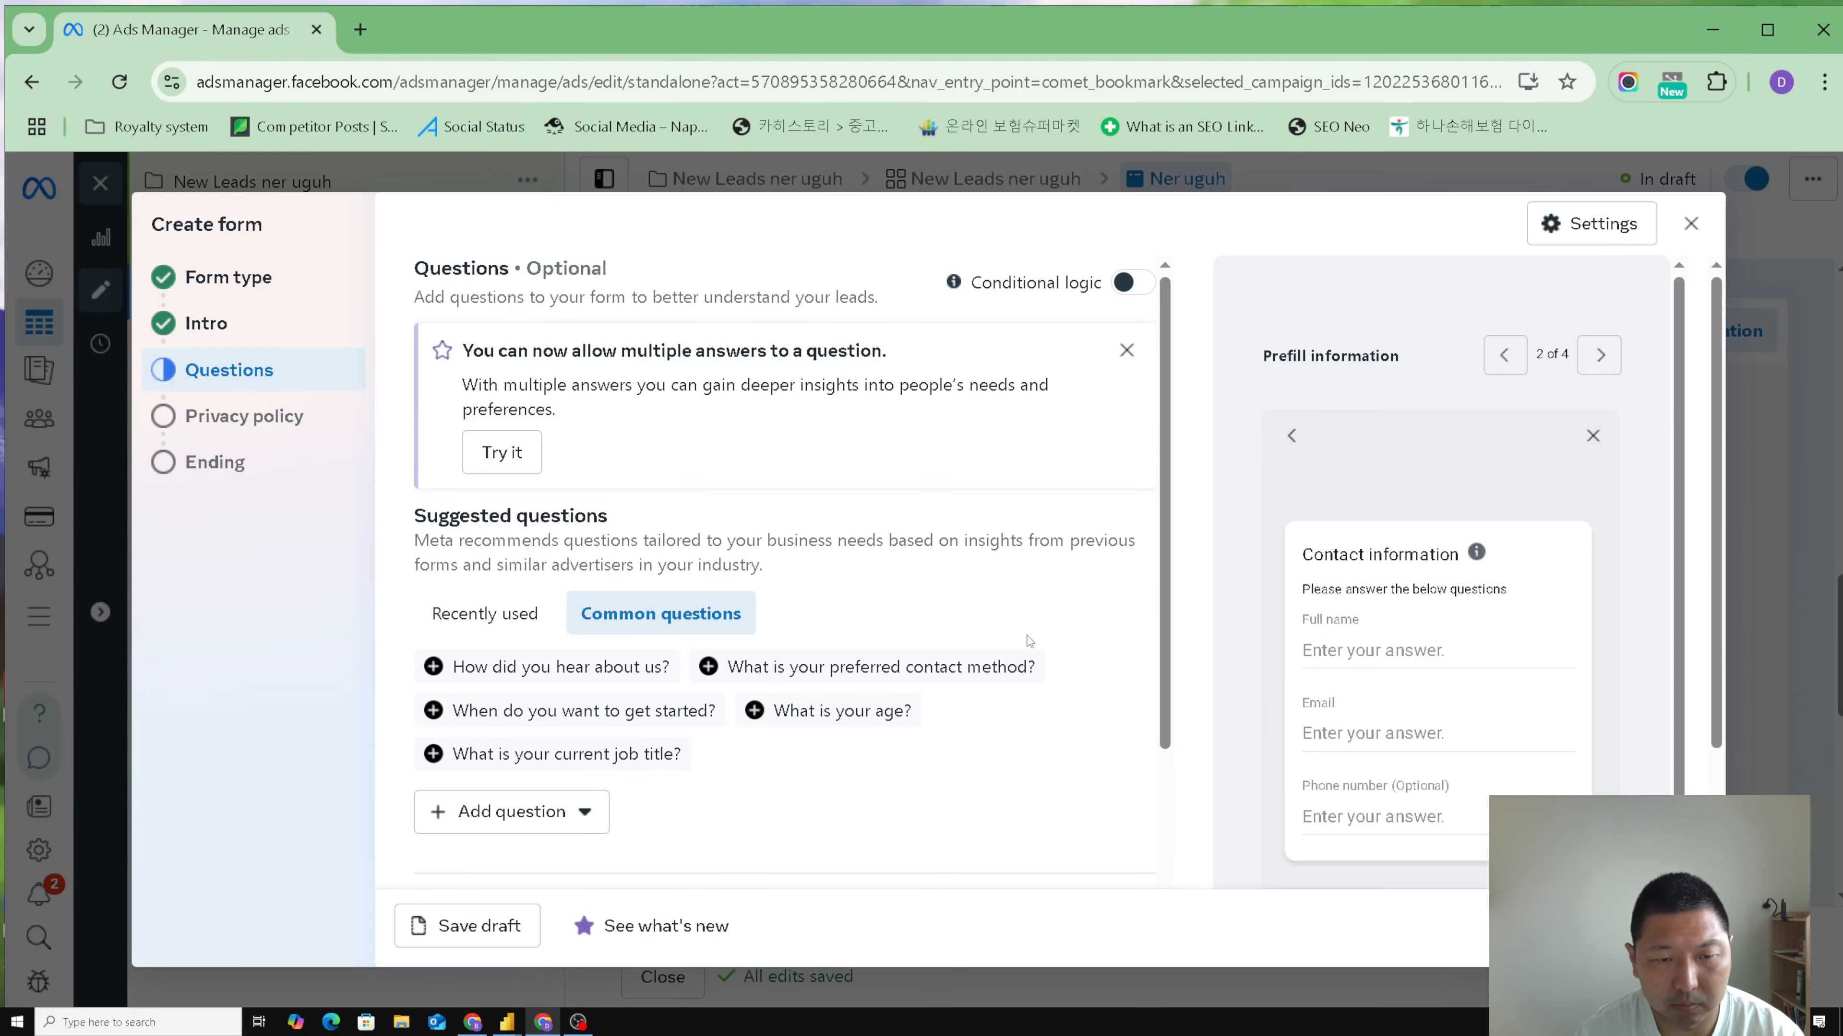
pyautogui.scroll(-5, 1027, 640)
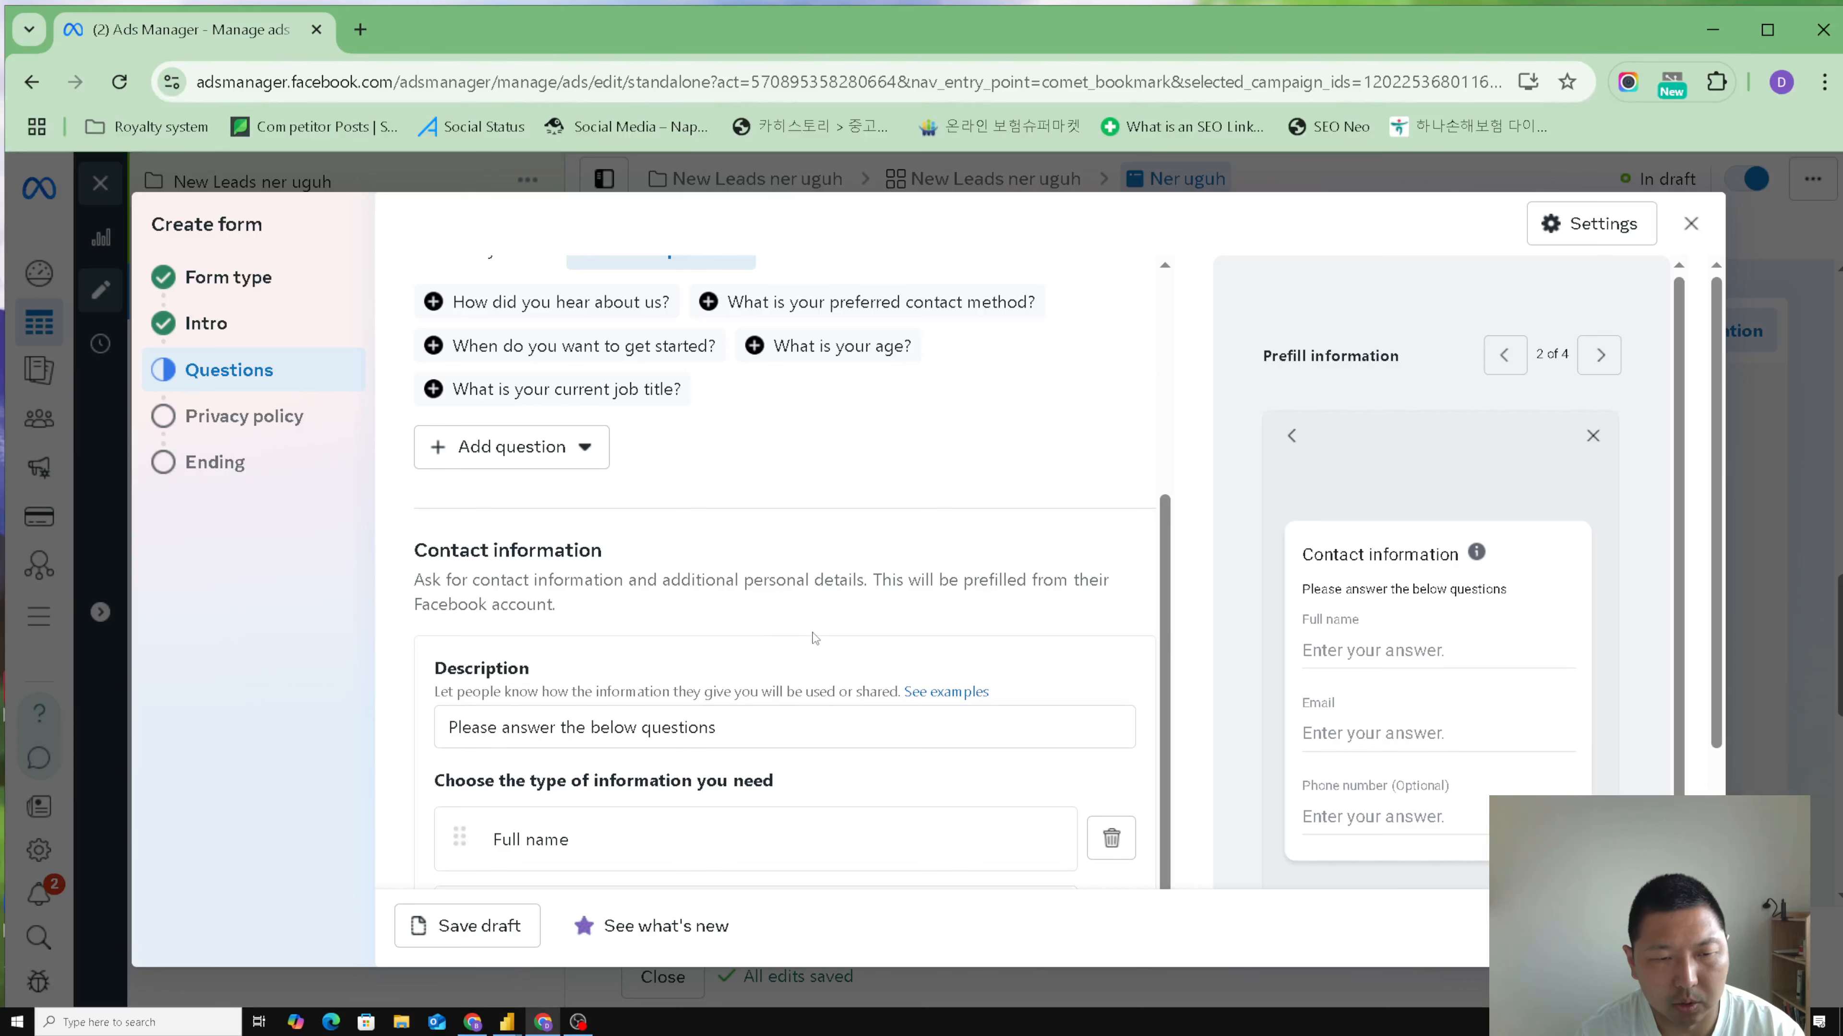
pyautogui.scroll(-3, 813, 639)
pyautogui.scroll(-1, 689, 618)
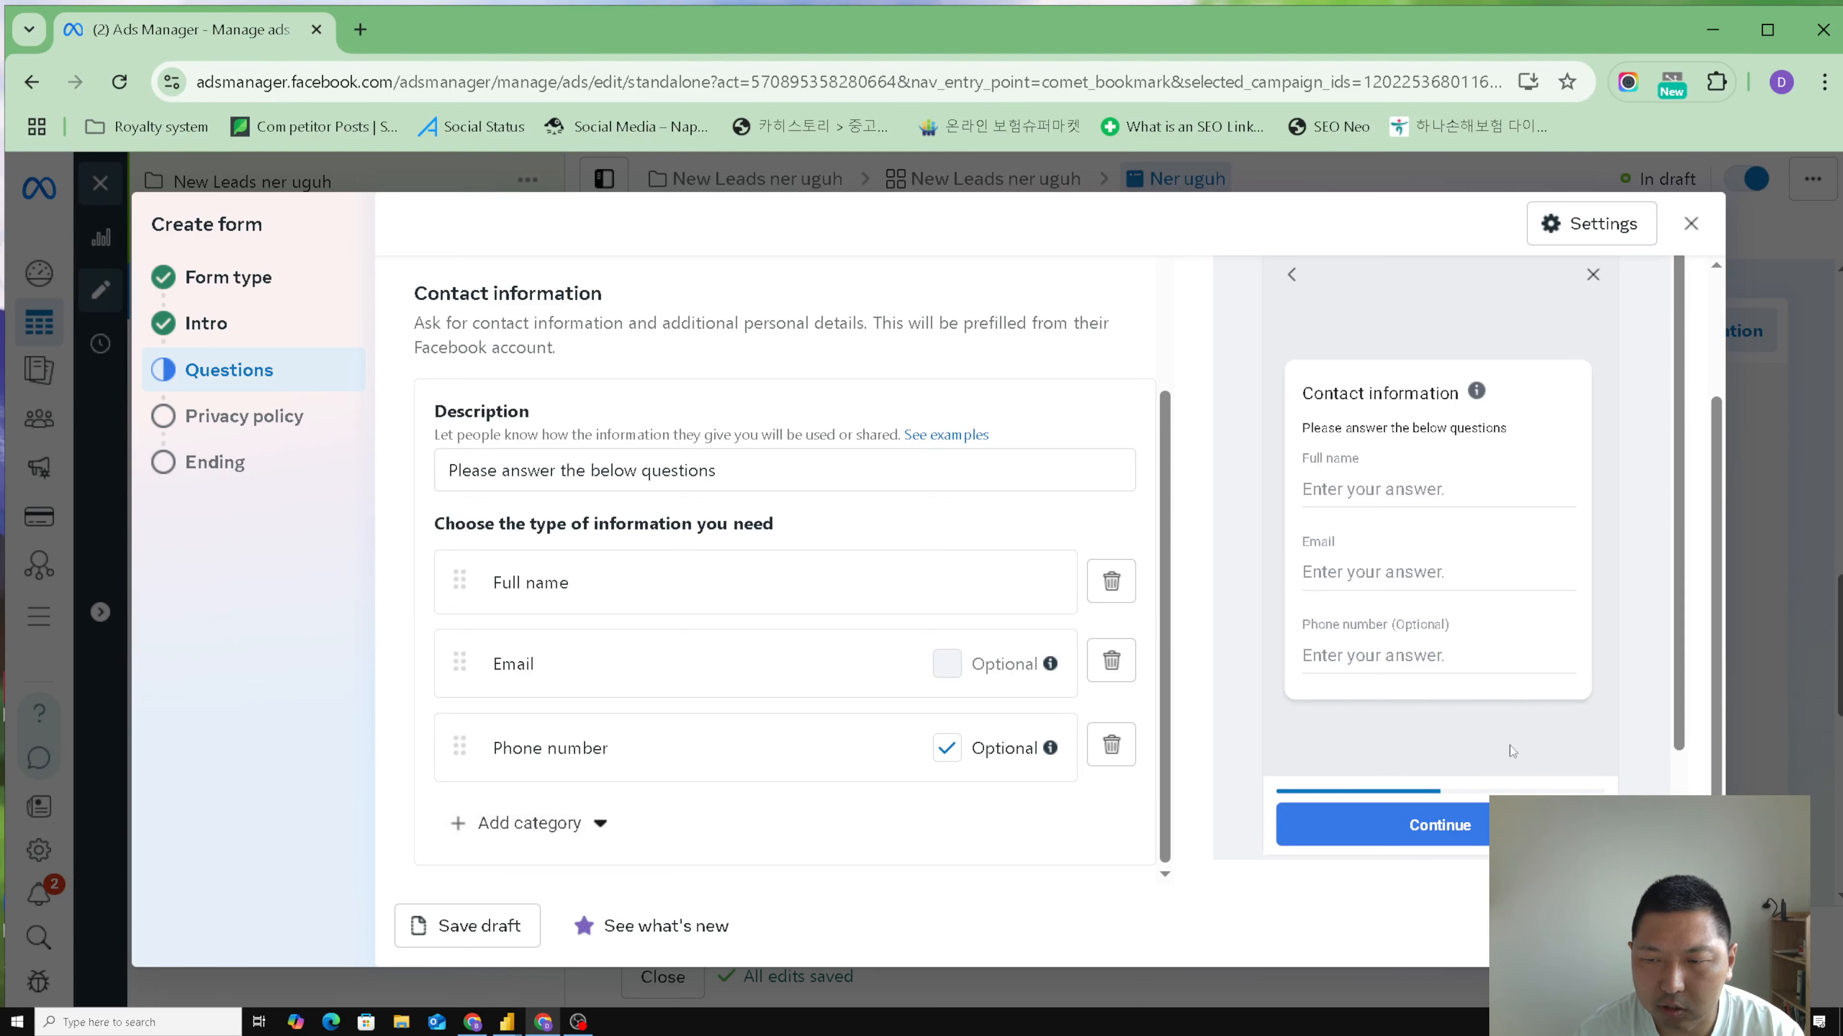
# - Examine the additional contact information categories, the form preview and the suggested questions without adding any of them
pyautogui.click(598, 828)
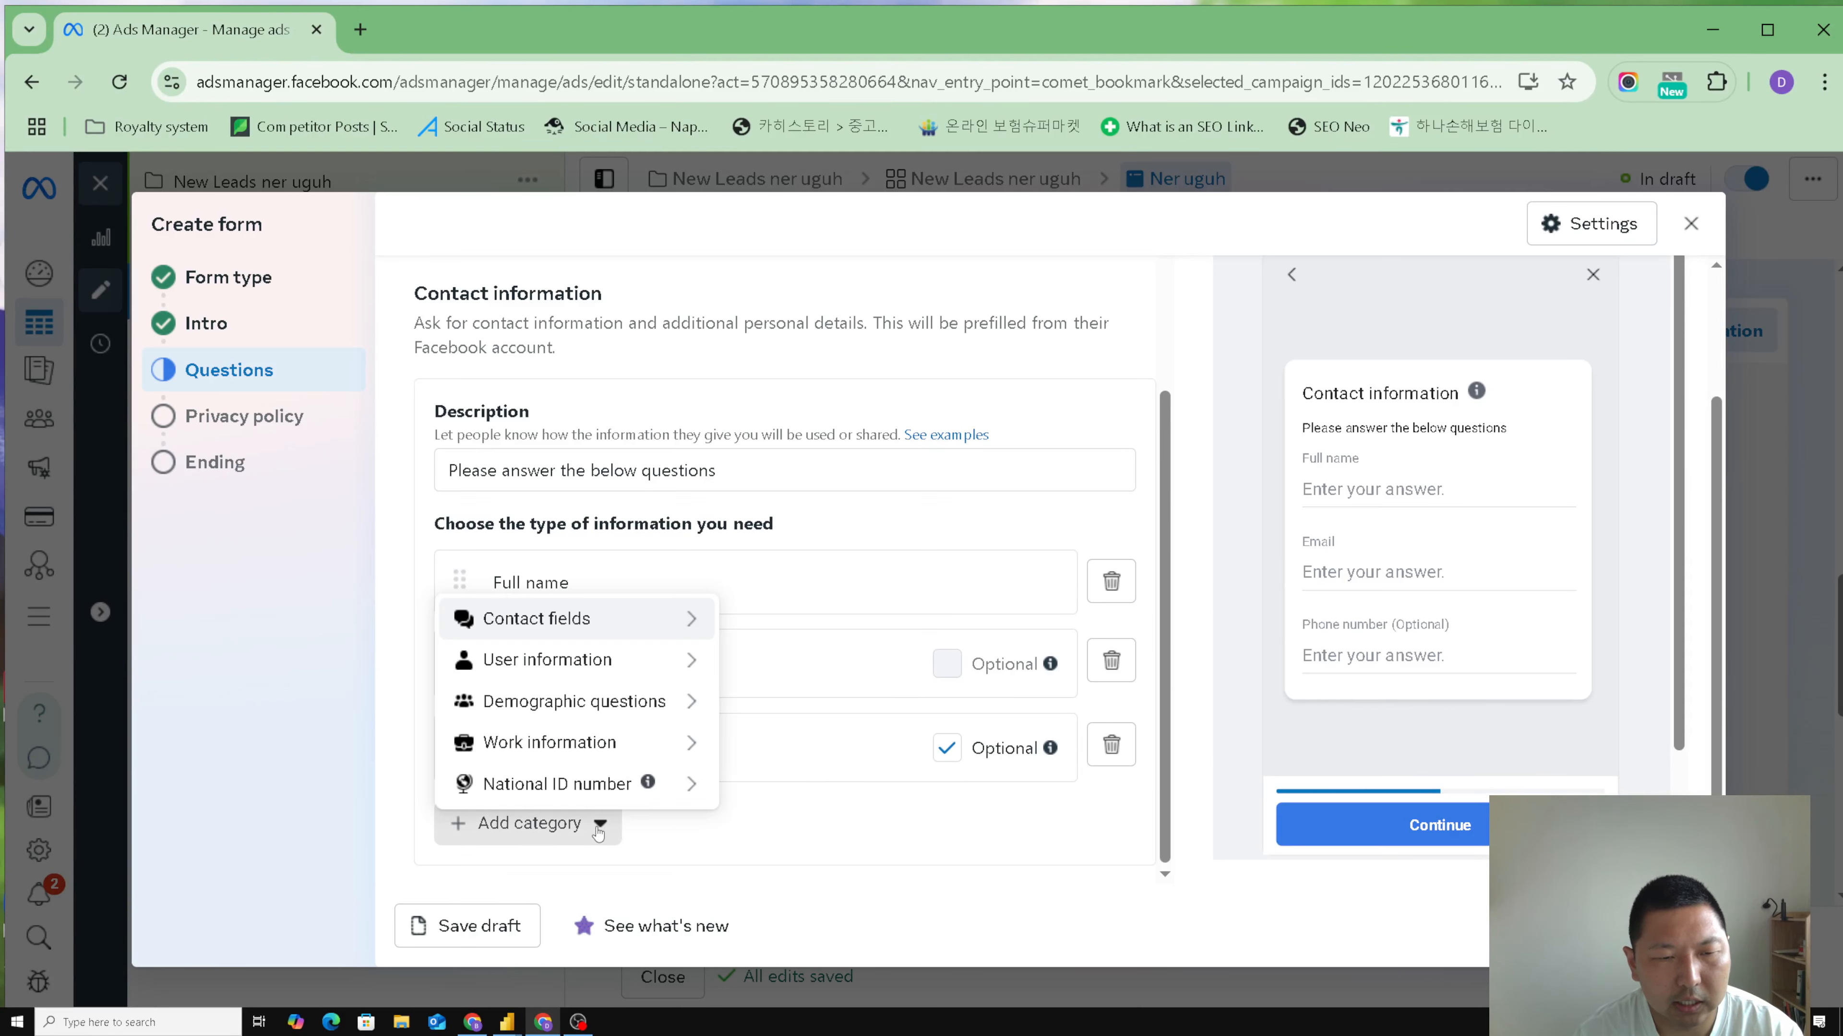
pyautogui.moveTo(666, 622)
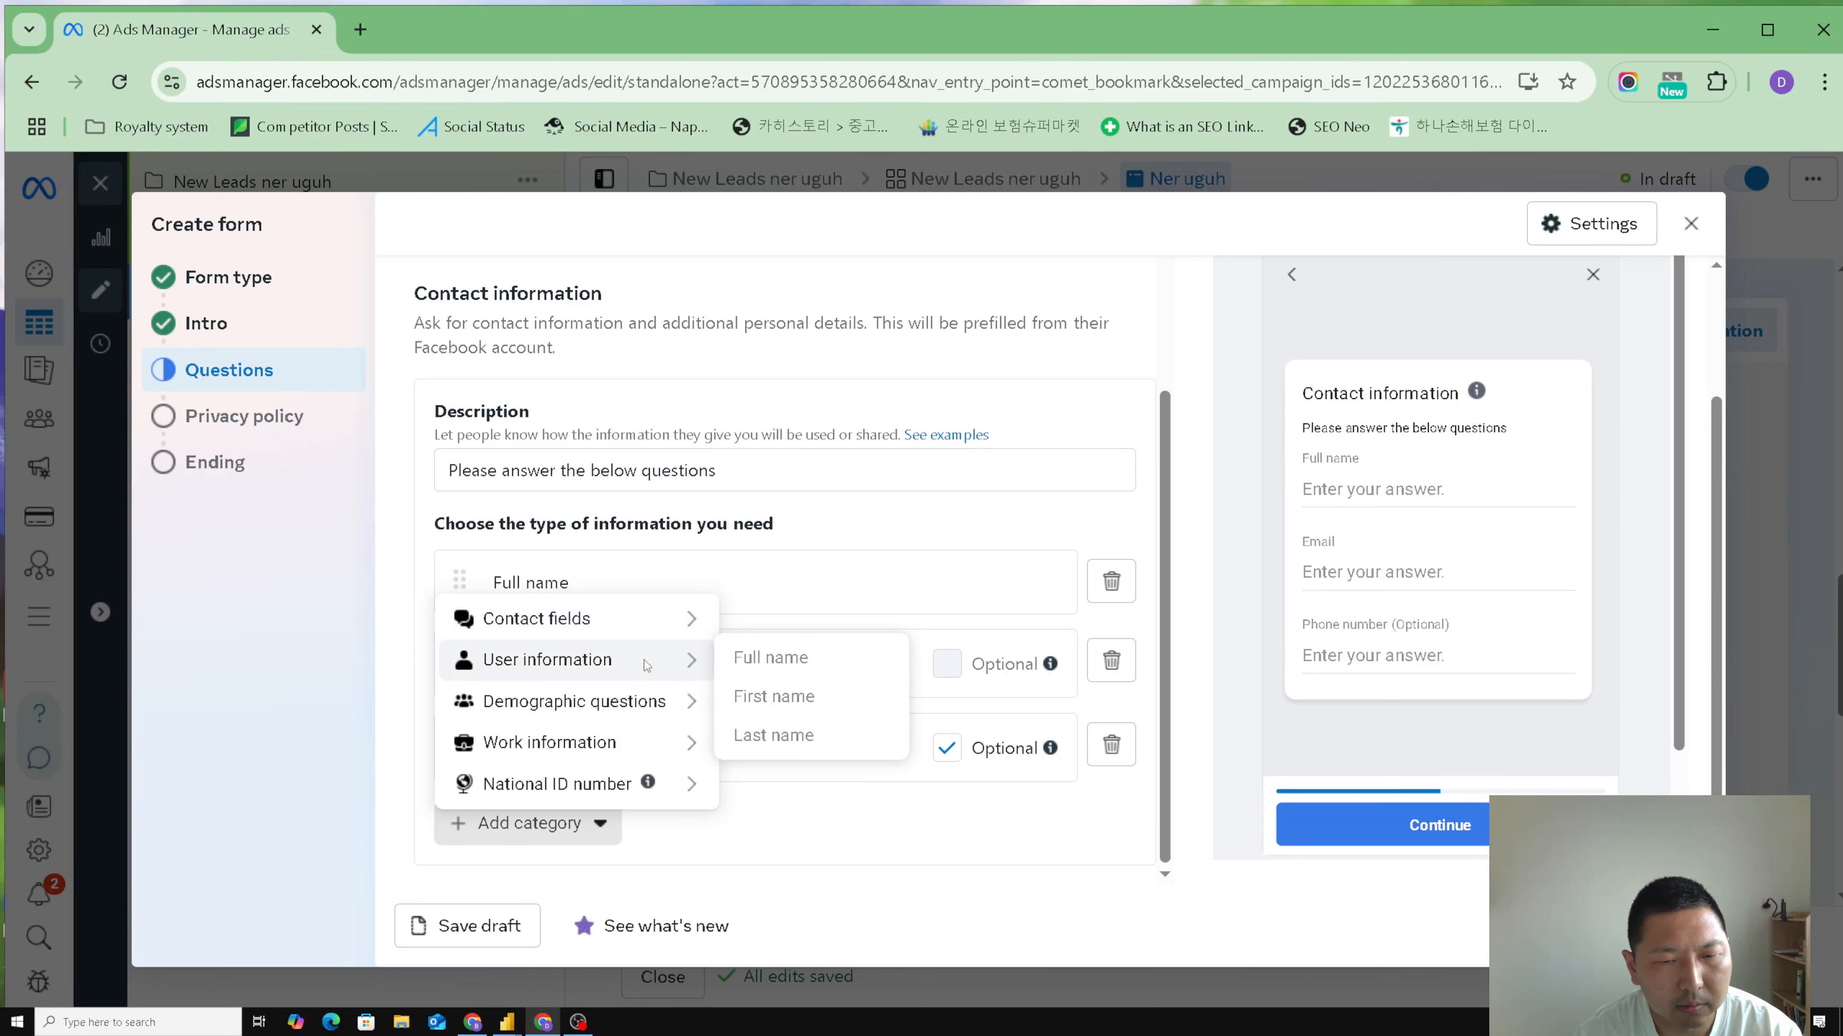
pyautogui.moveTo(636, 709)
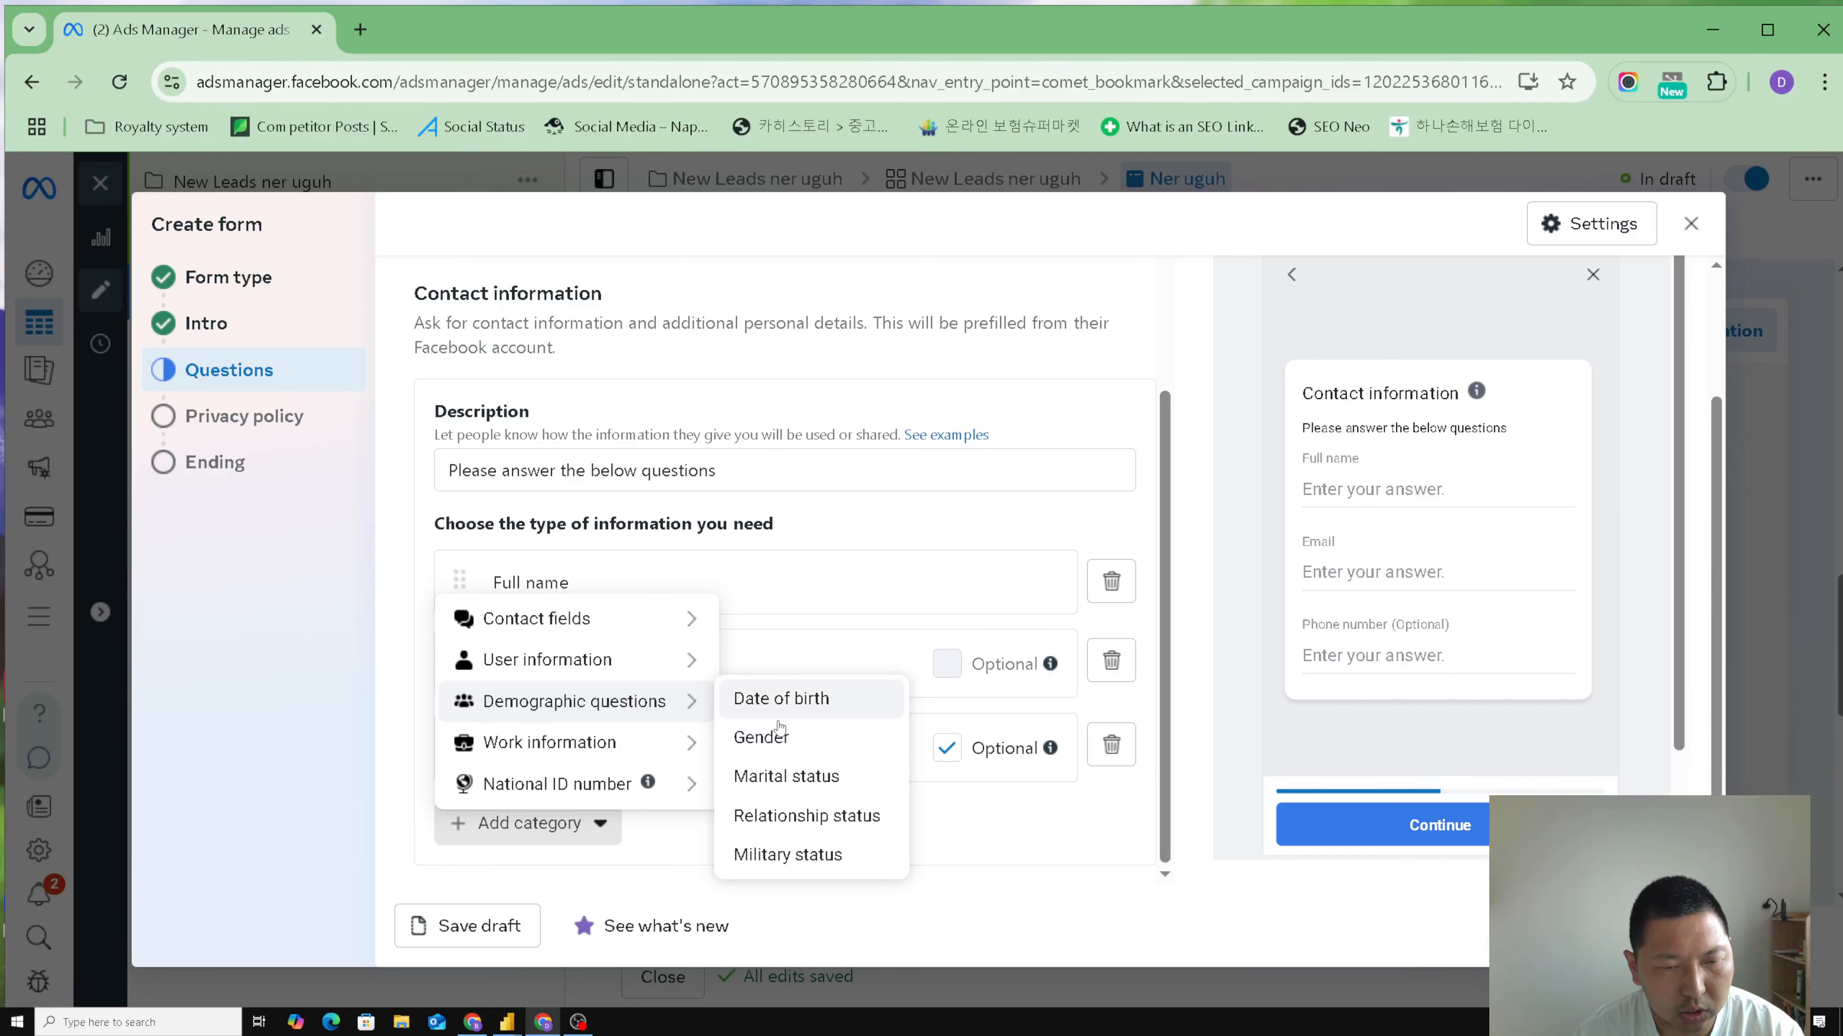
pyautogui.moveTo(693, 743)
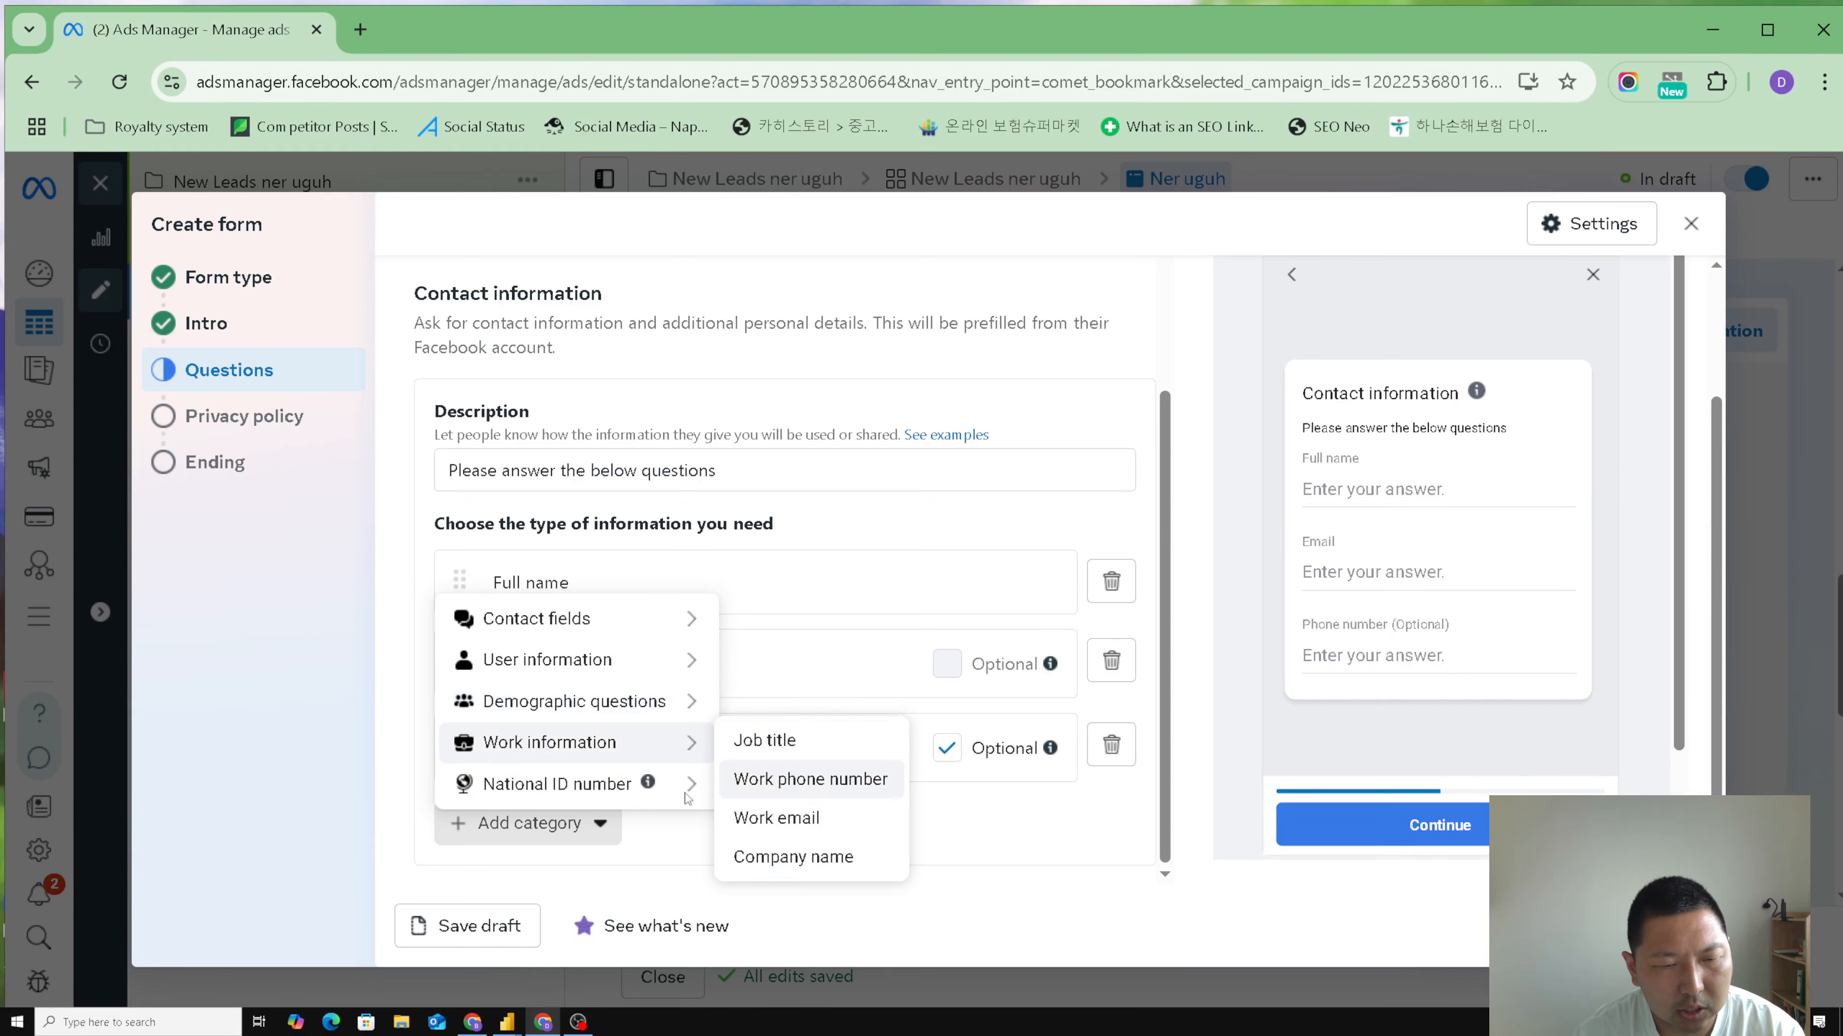
pyautogui.moveTo(651, 798)
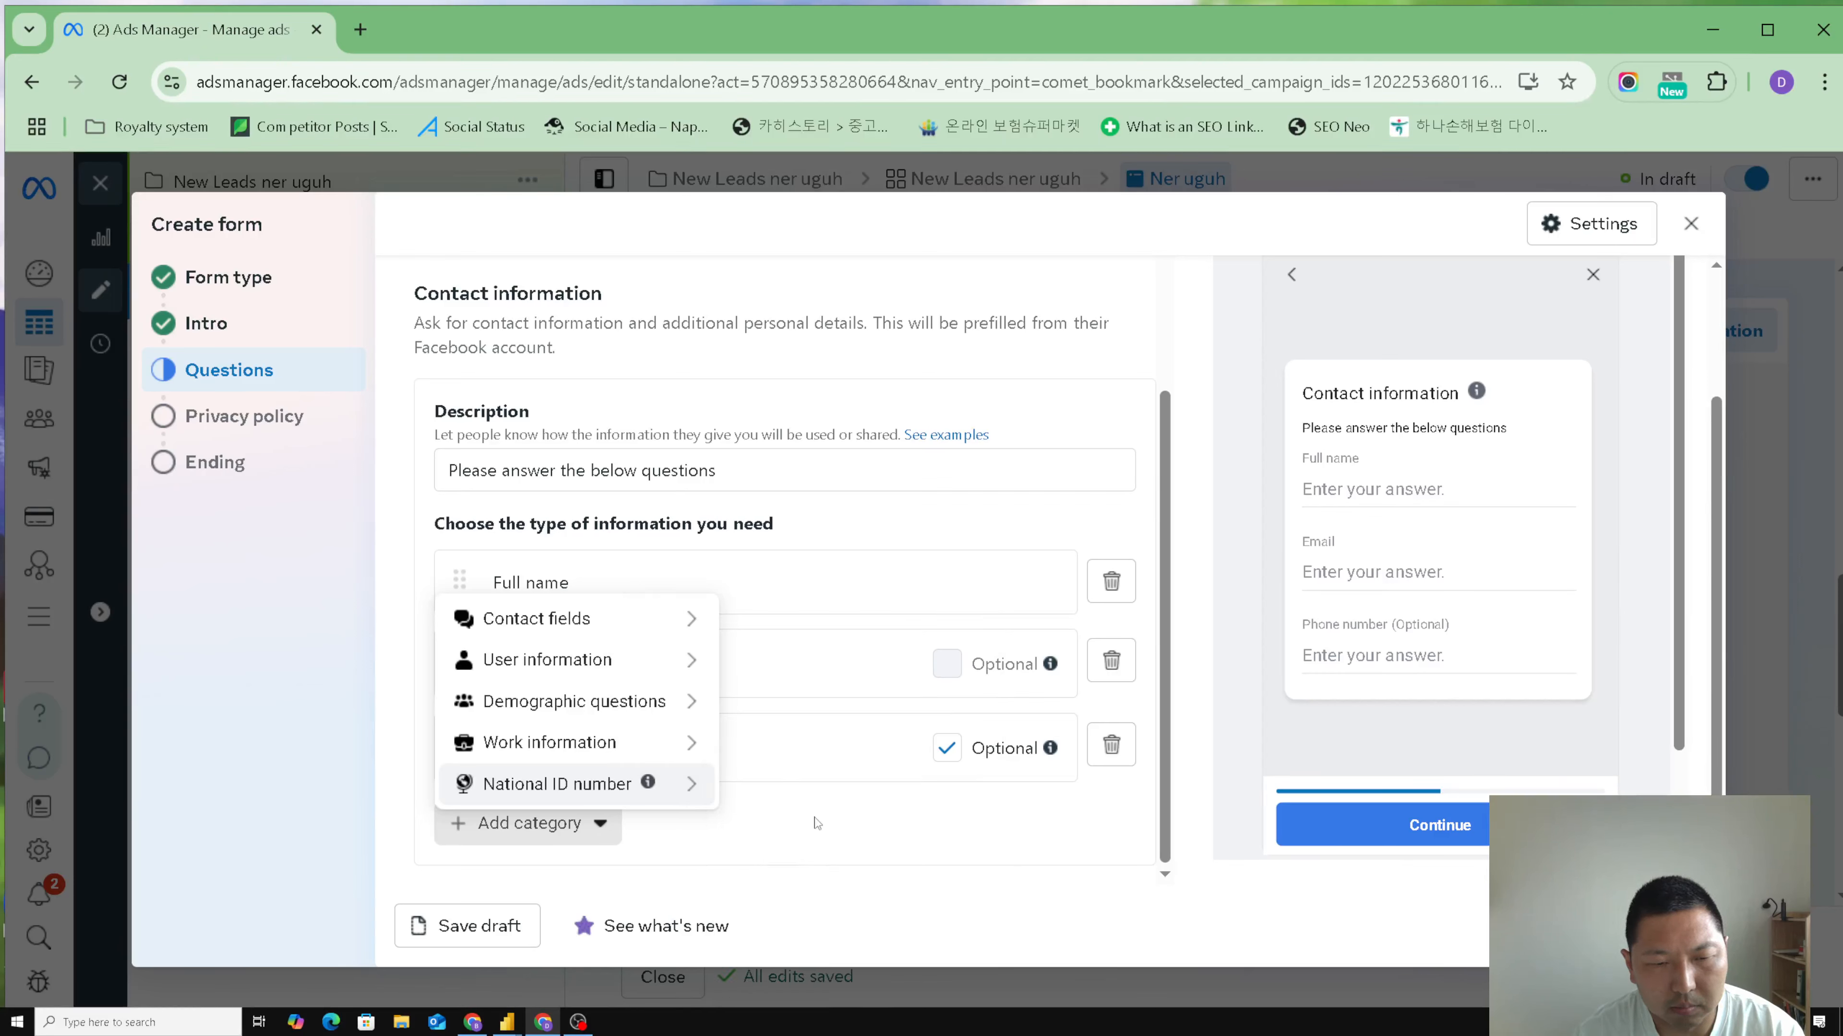
pyautogui.click(952, 832)
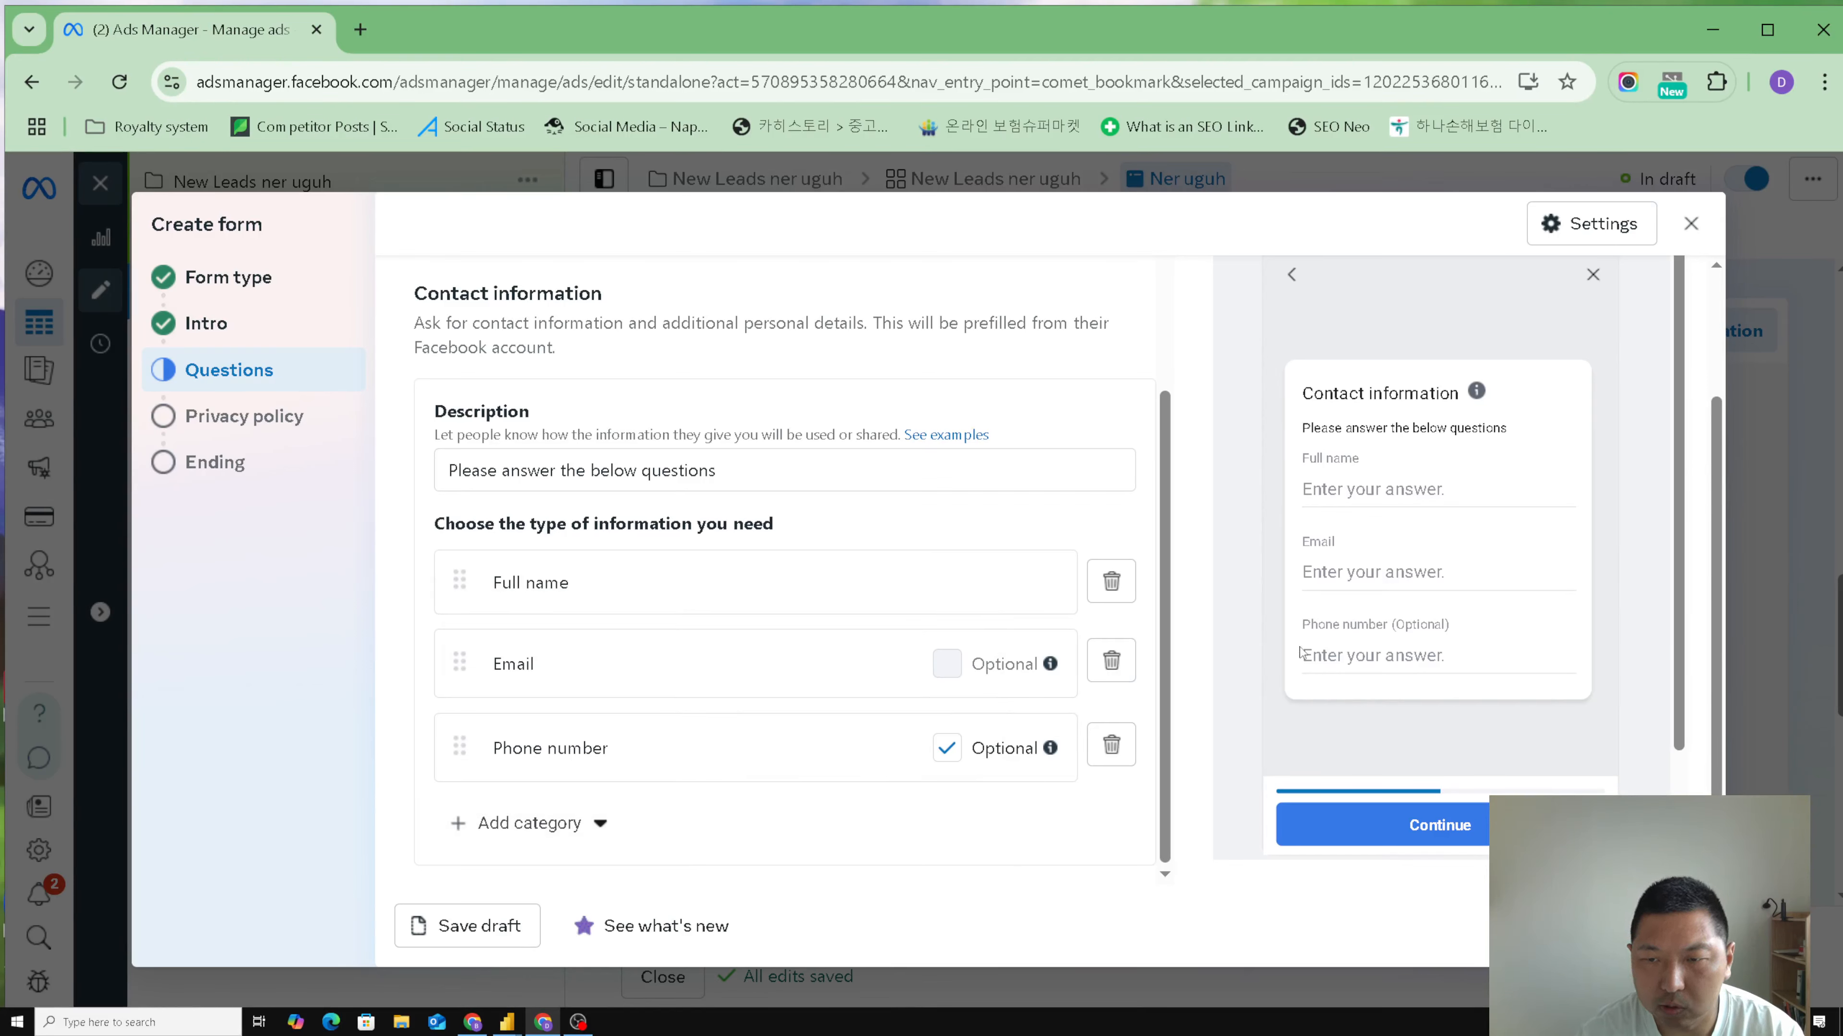
pyautogui.scroll(-2, 1411, 662)
pyautogui.scroll(2, 1410, 662)
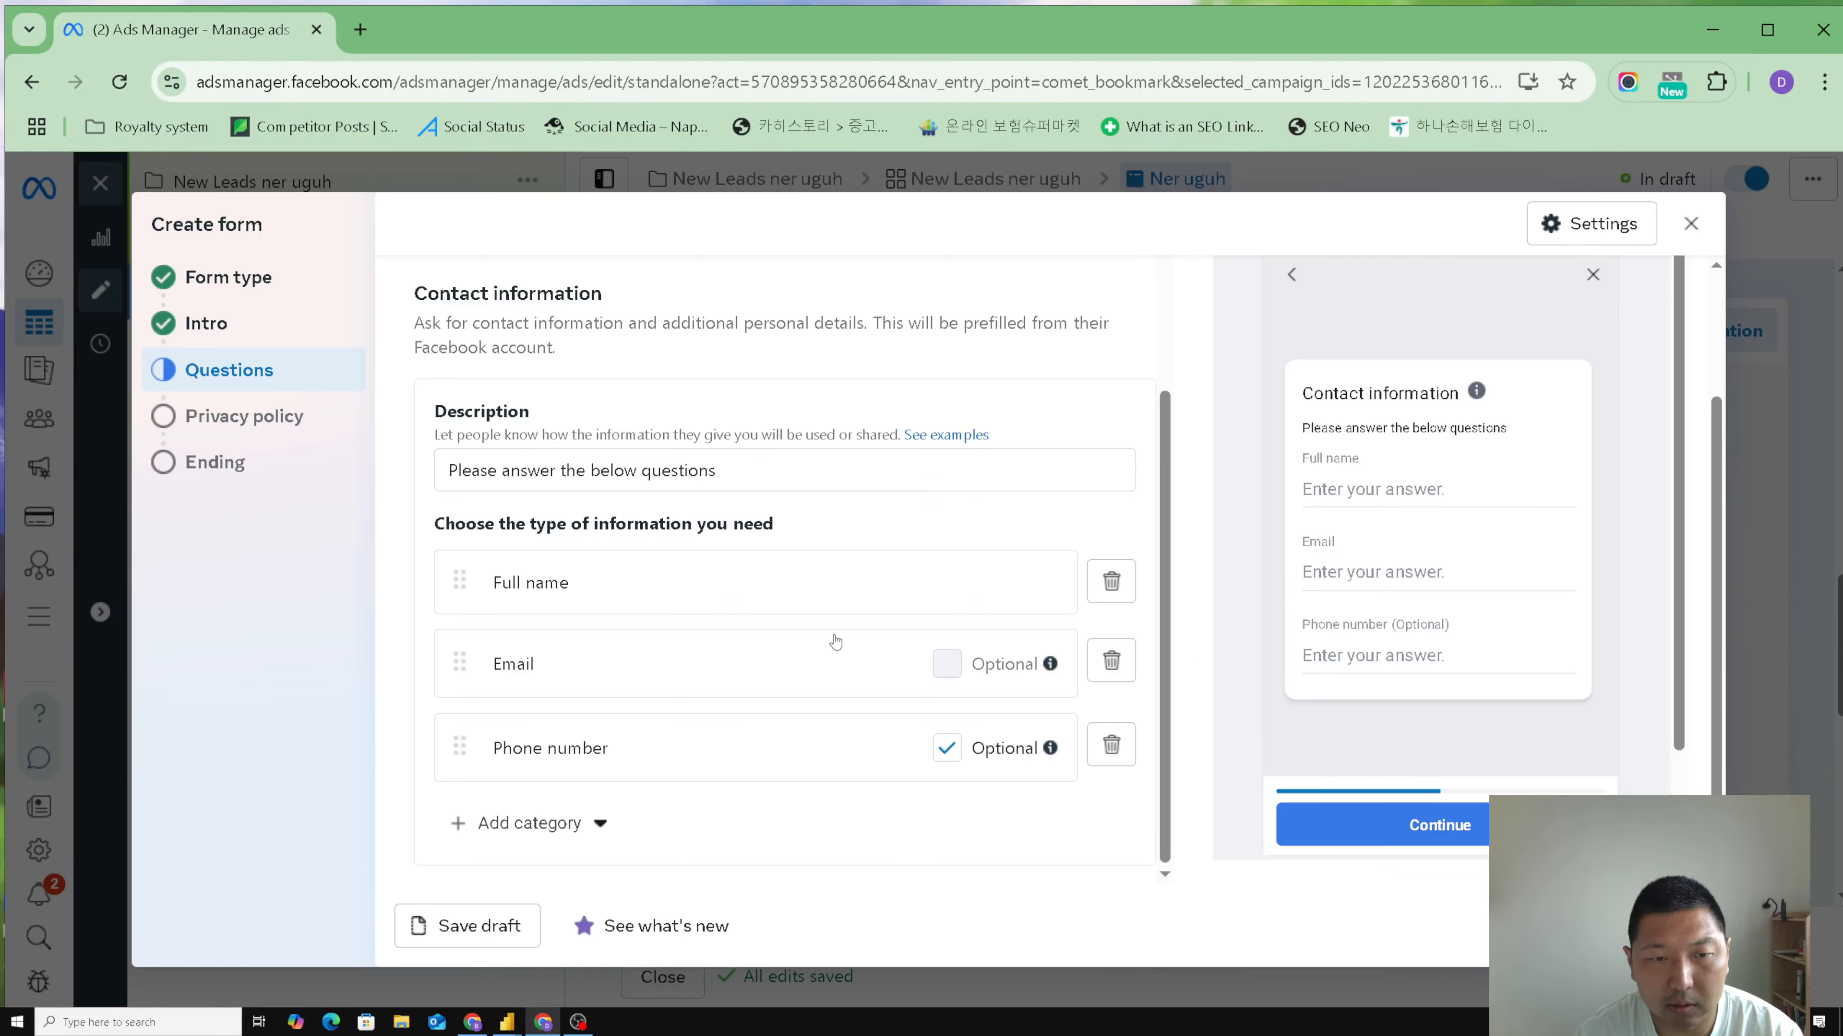
pyautogui.scroll(5, 835, 645)
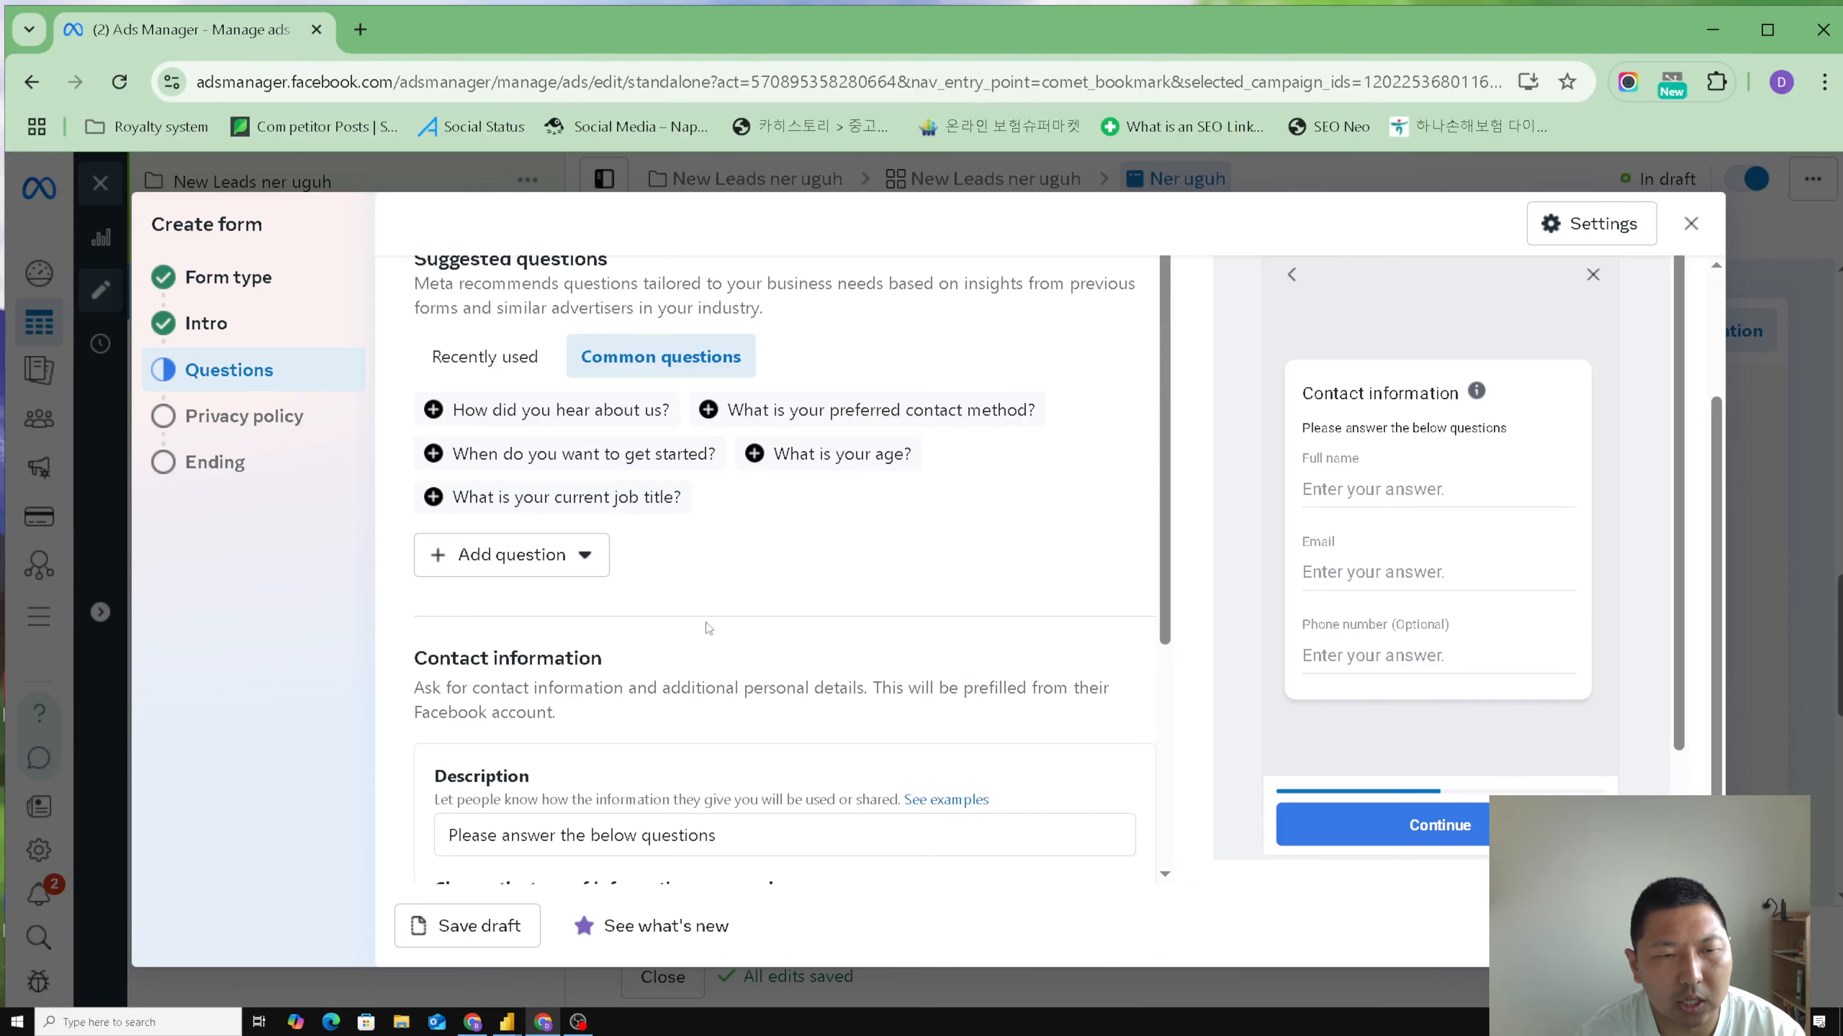
pyautogui.scroll(5, 802, 630)
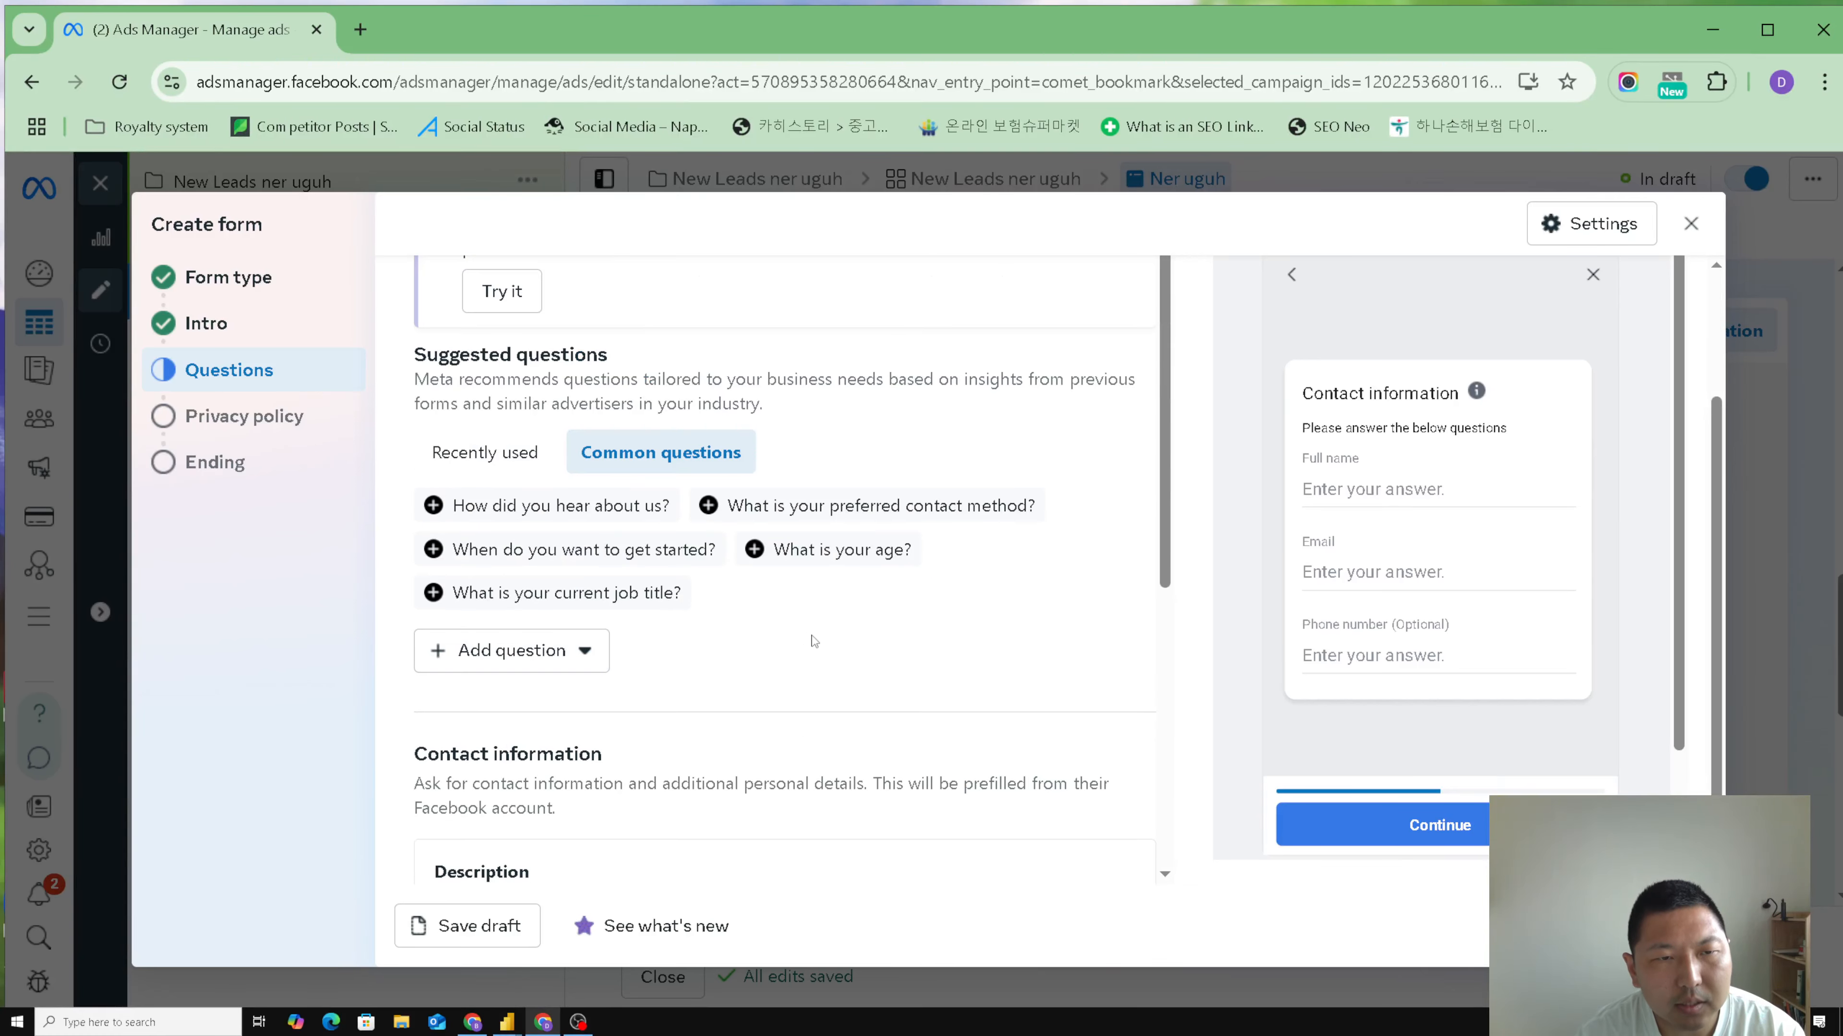
pyautogui.scroll(-6, 910, 656)
pyautogui.scroll(-2, 881, 686)
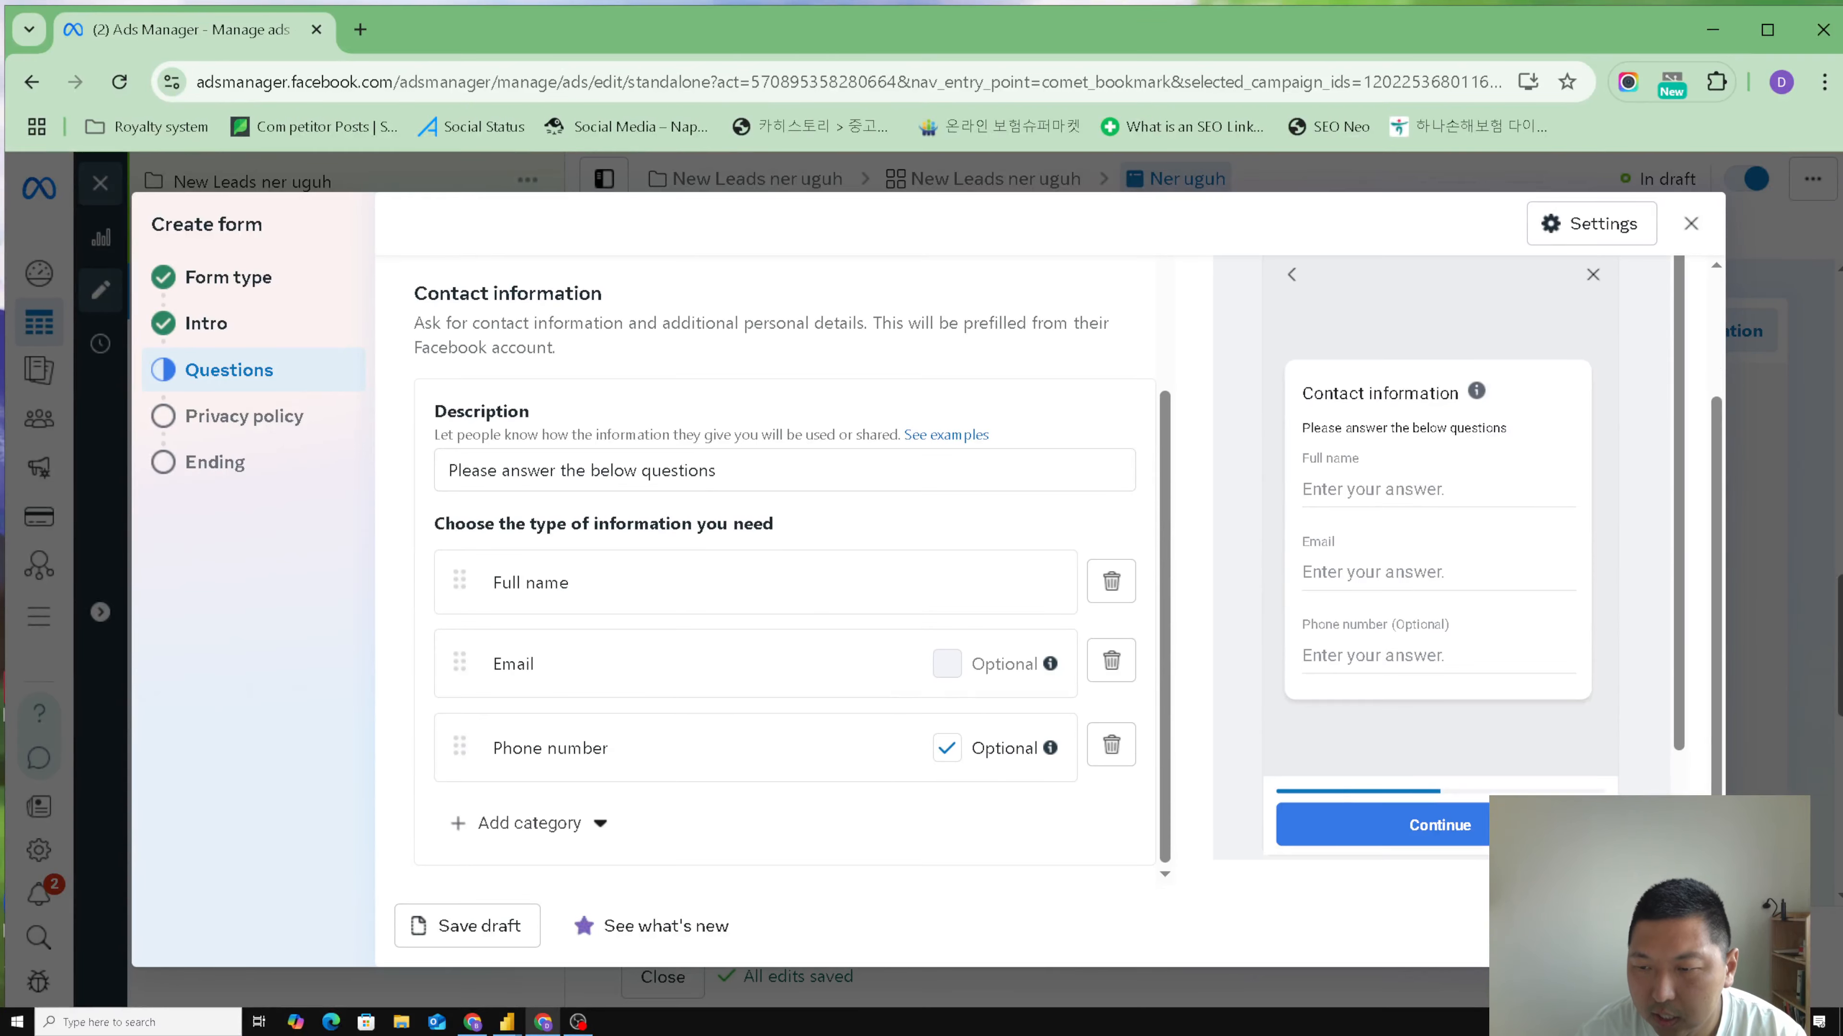
# - Go to the form's Privacy policy section and set the policy link to facebook.com/privacy-policy
pyautogui.click(1670, 926)
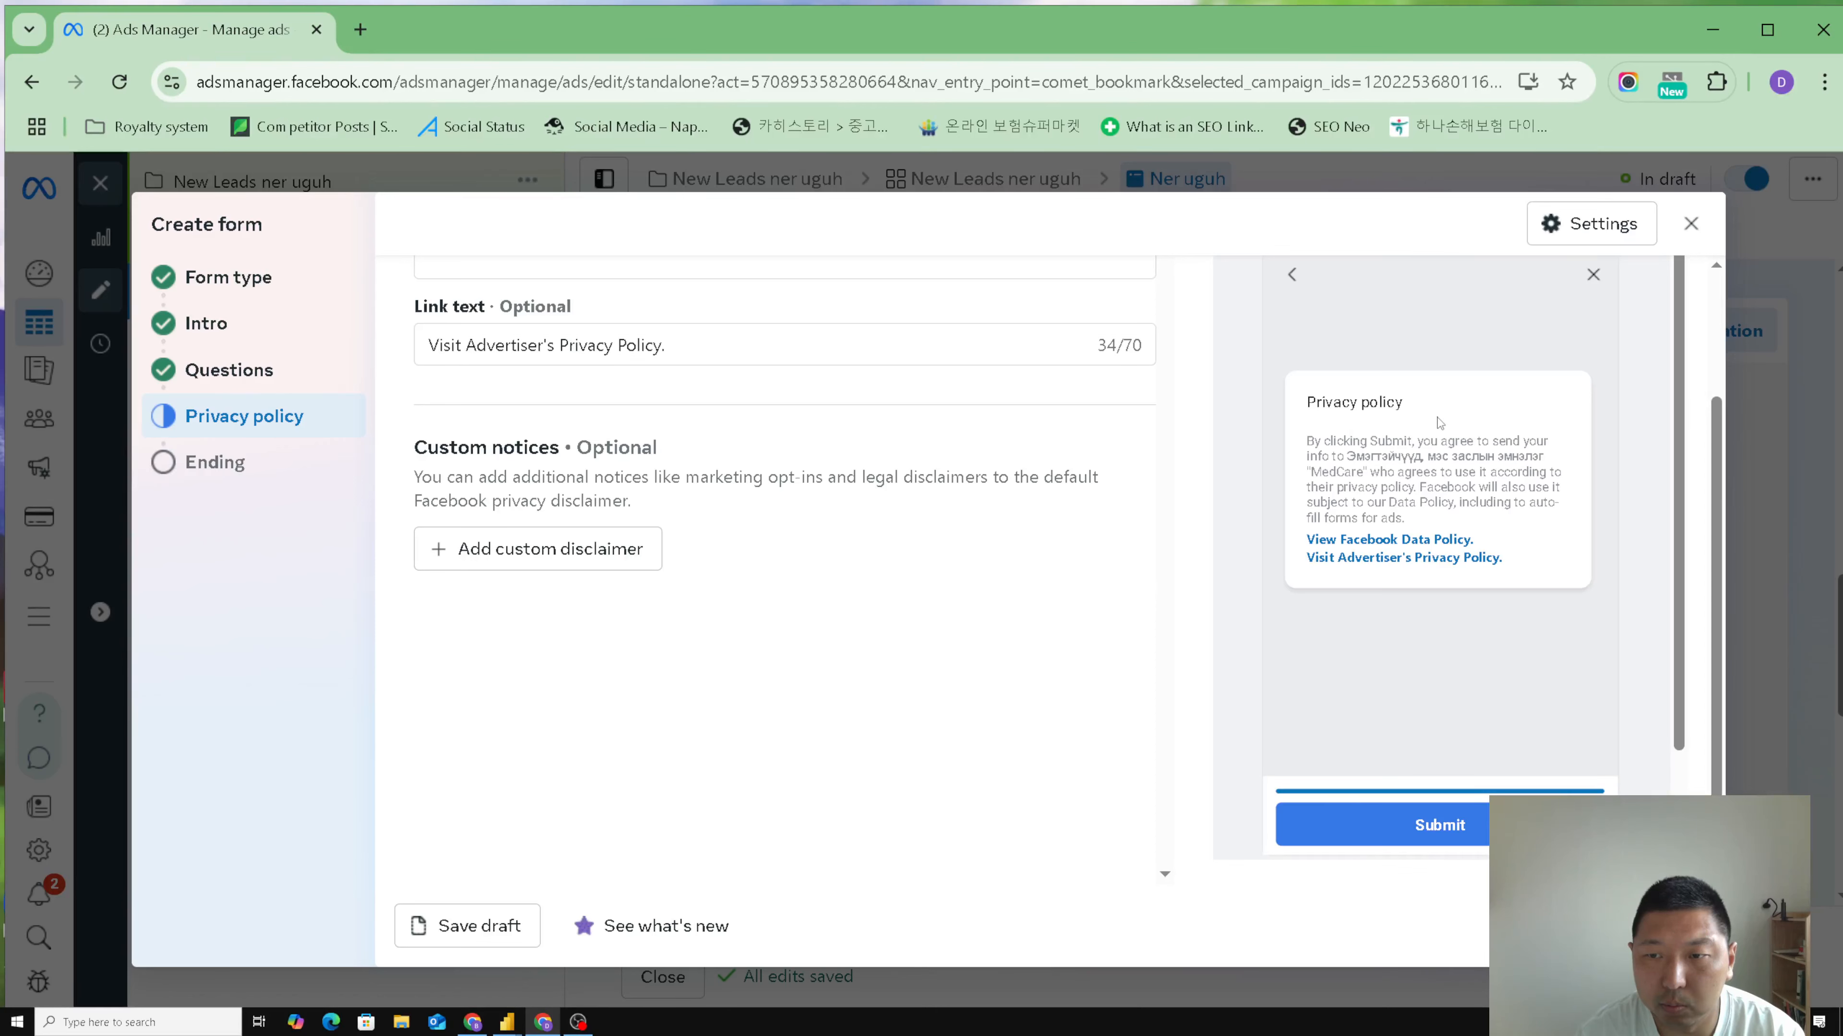
pyautogui.scroll(3, 1059, 630)
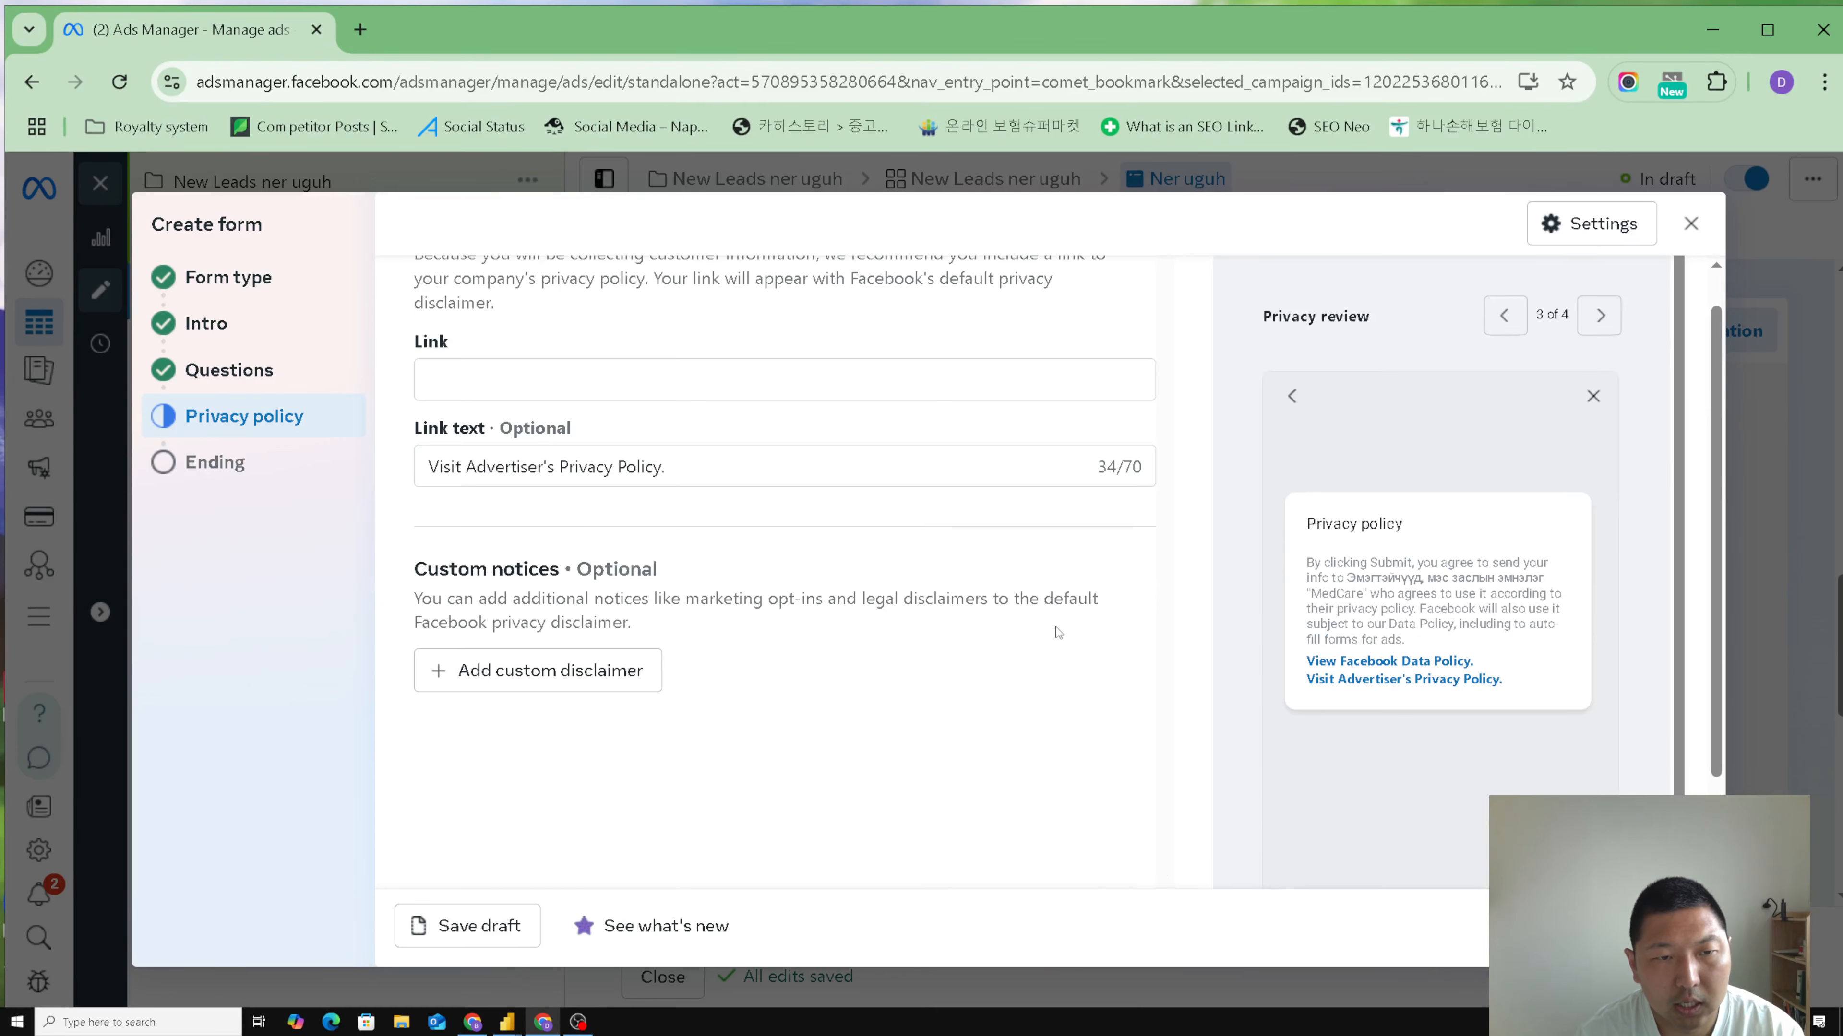
pyautogui.click(632, 419)
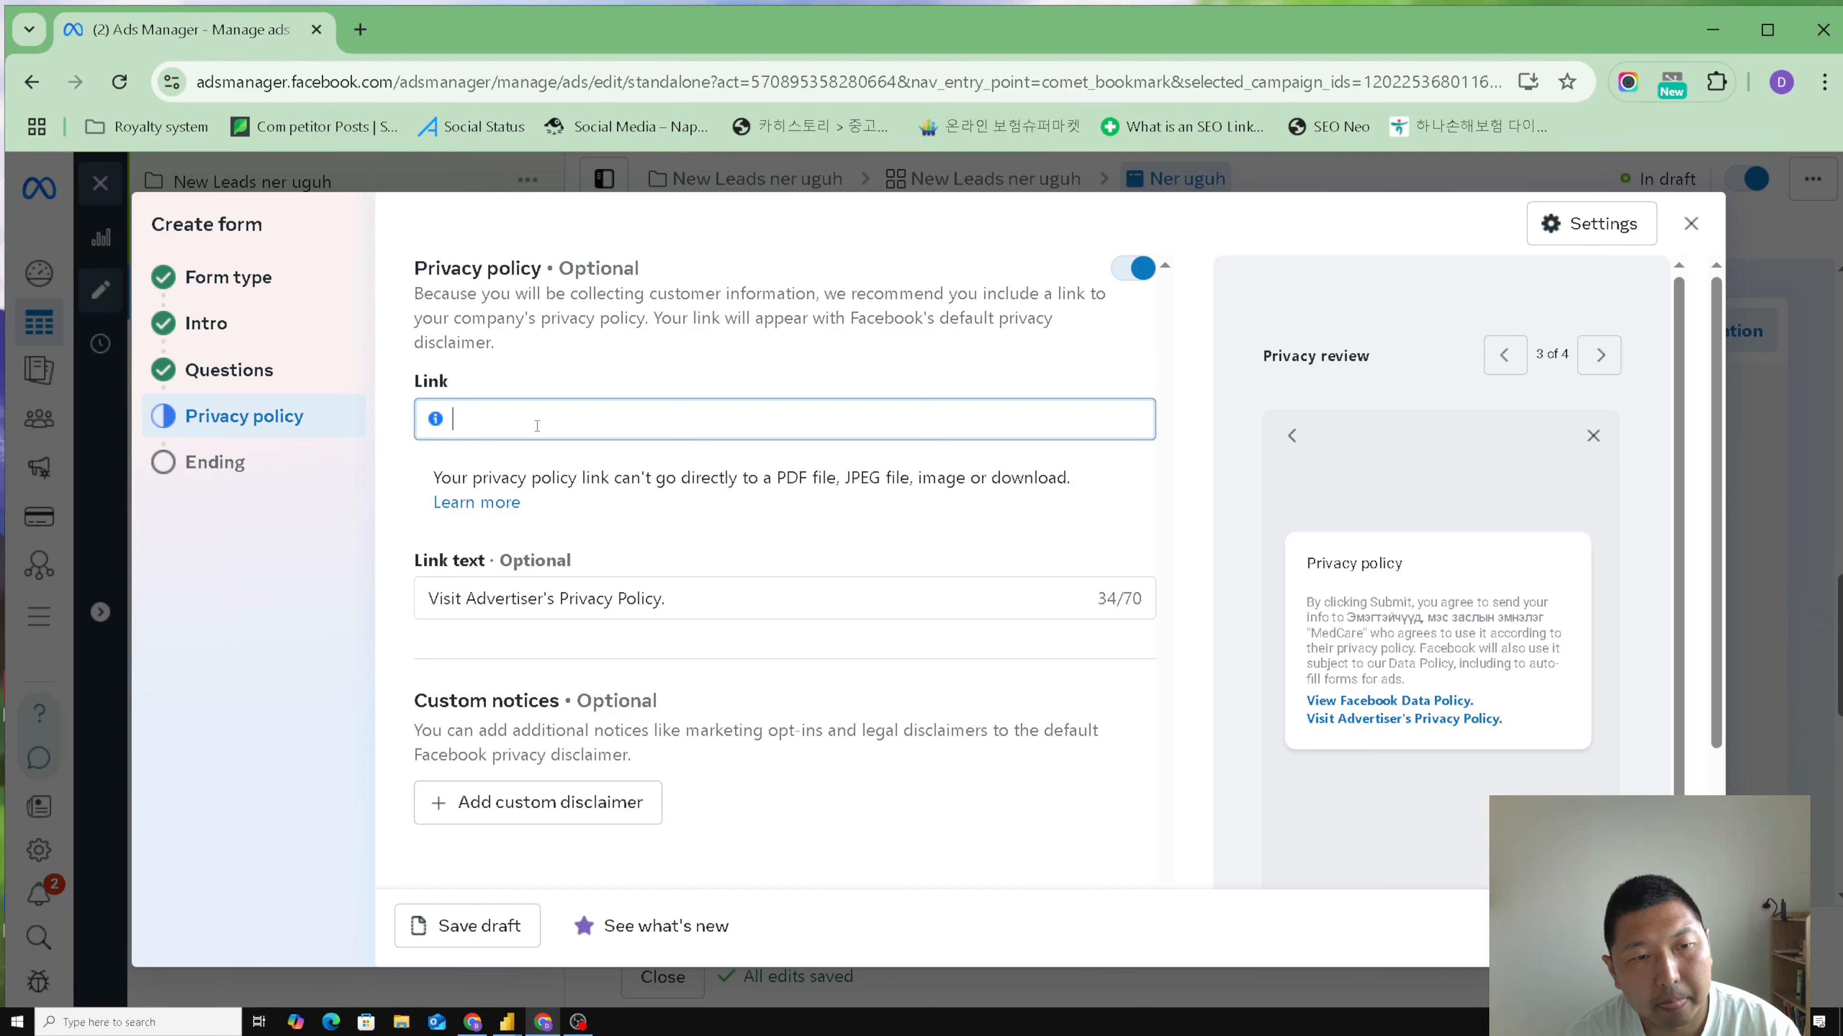
pyautogui.write('fa')
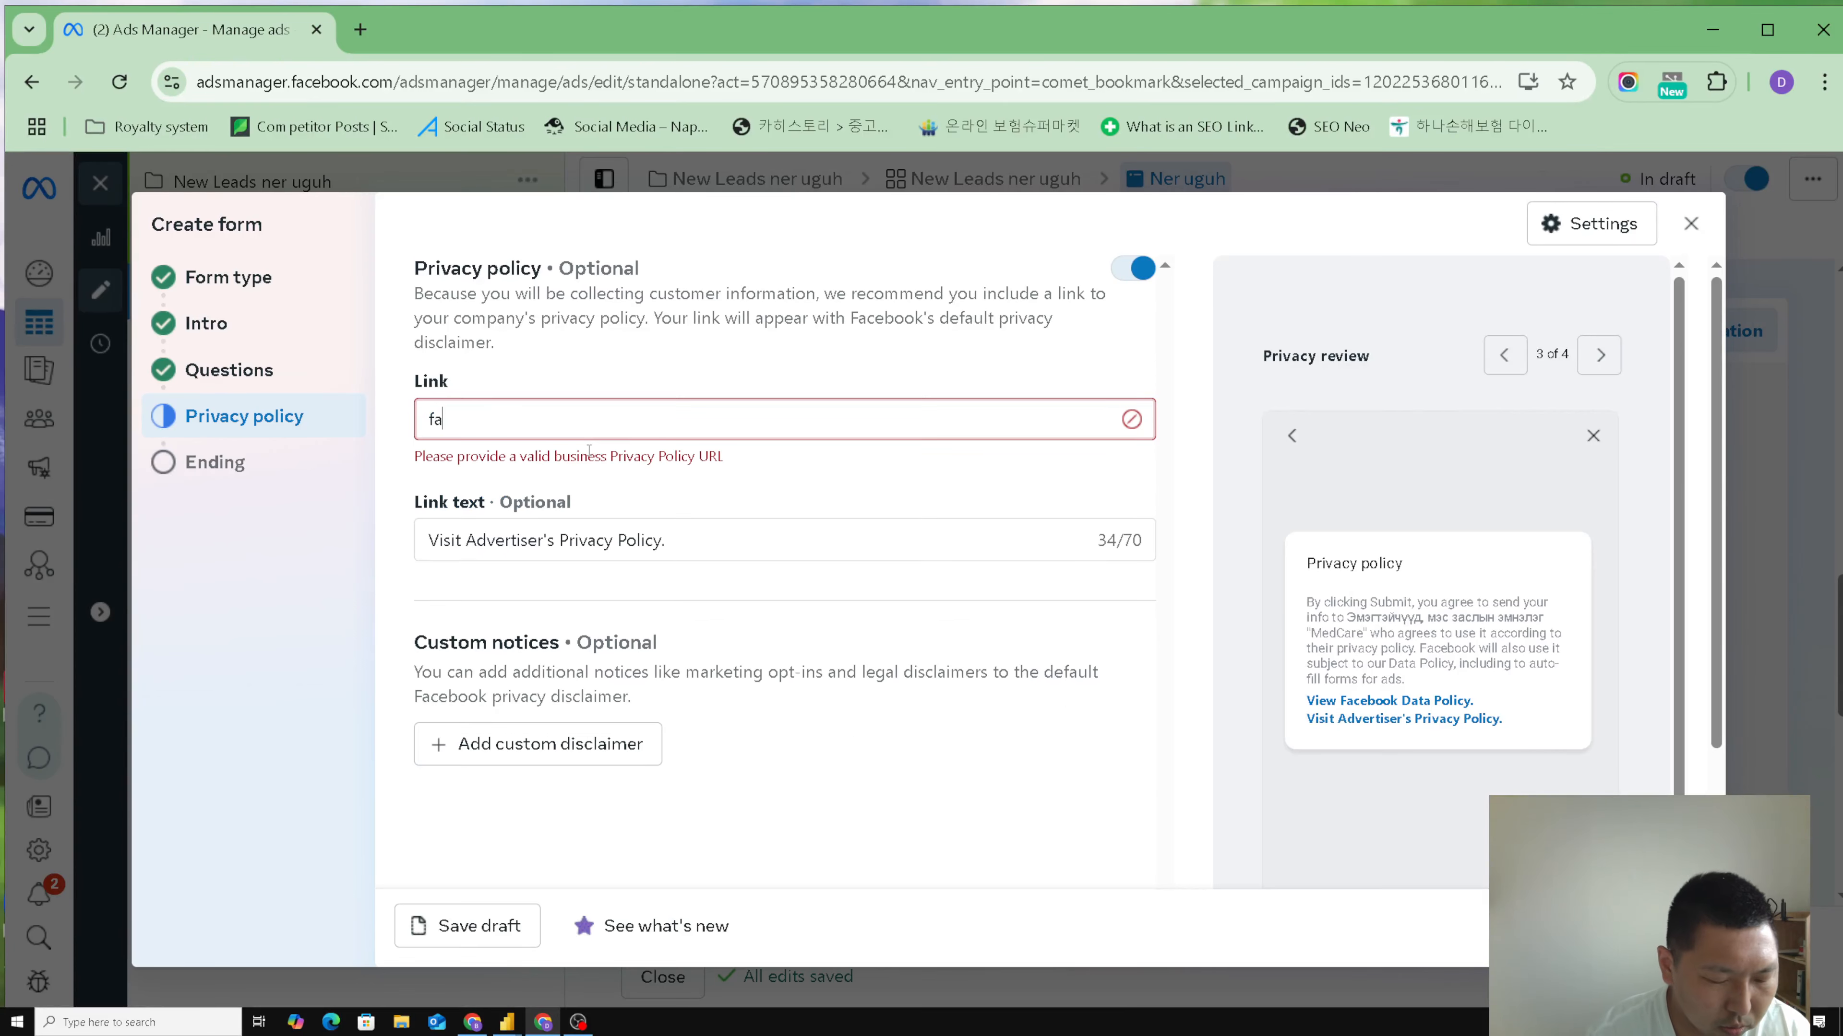
pyautogui.write('cebook')
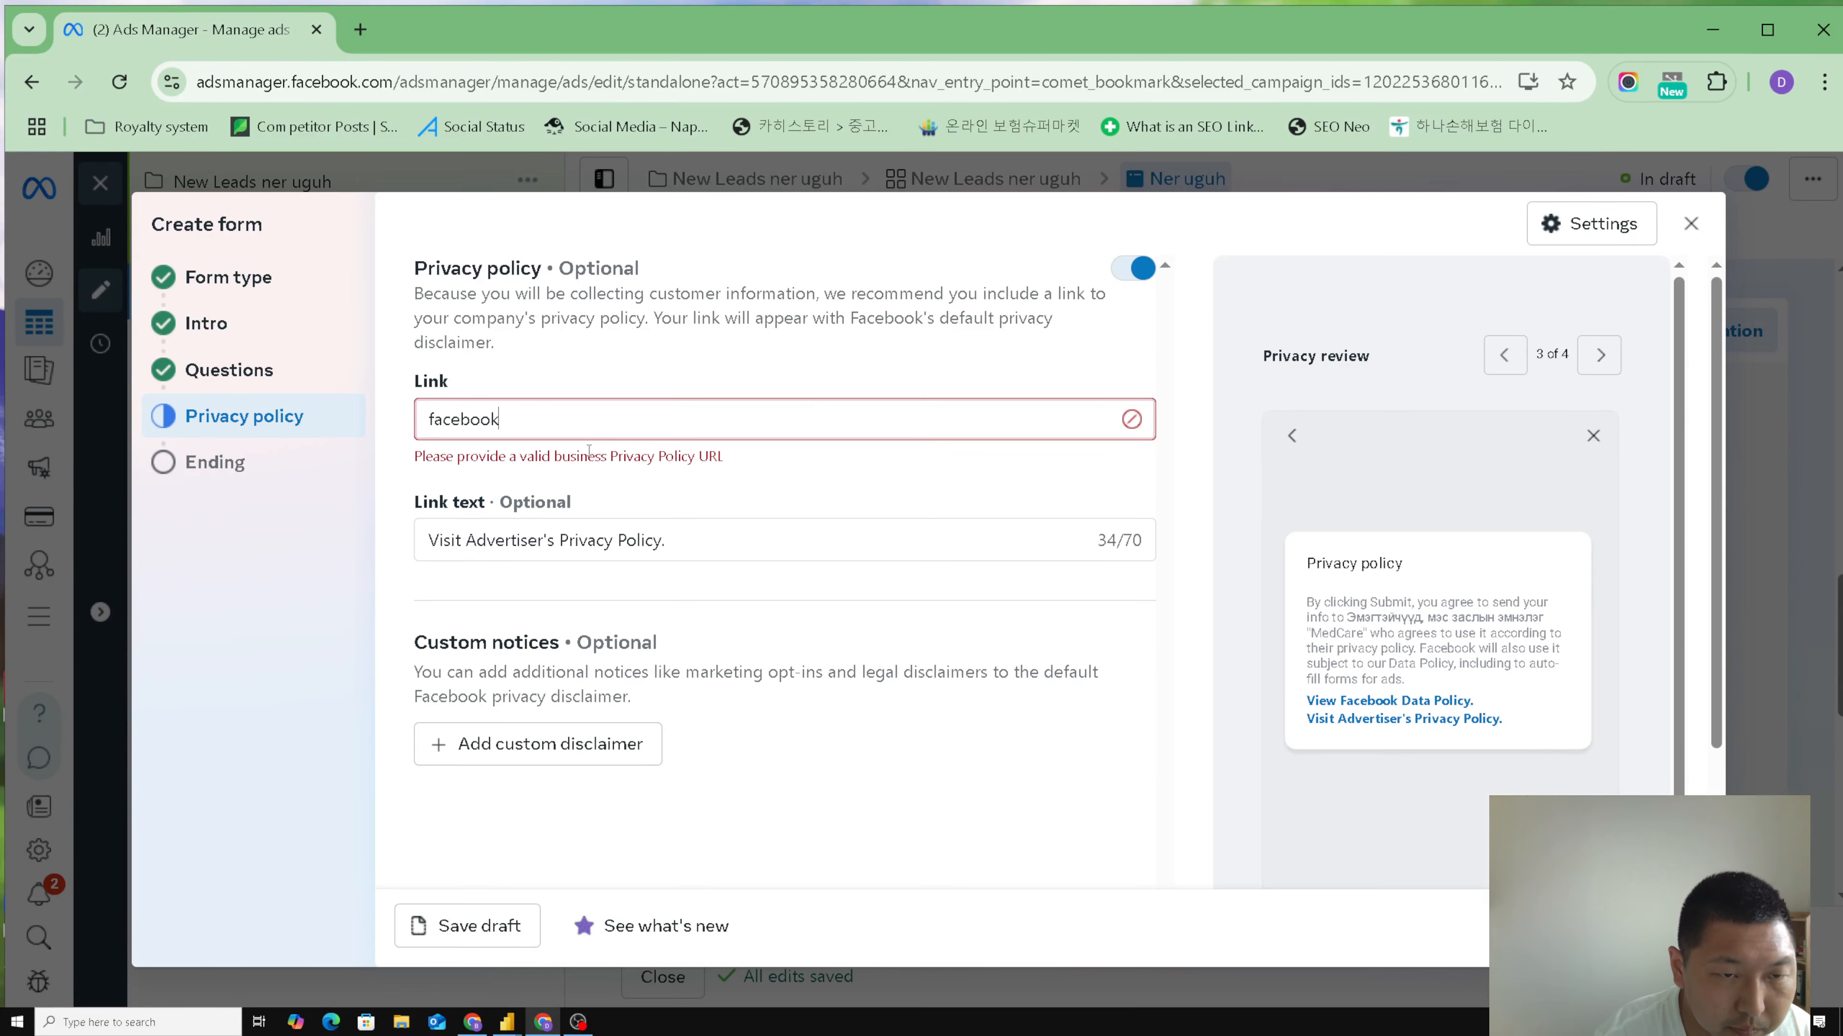
pyautogui.write('.')
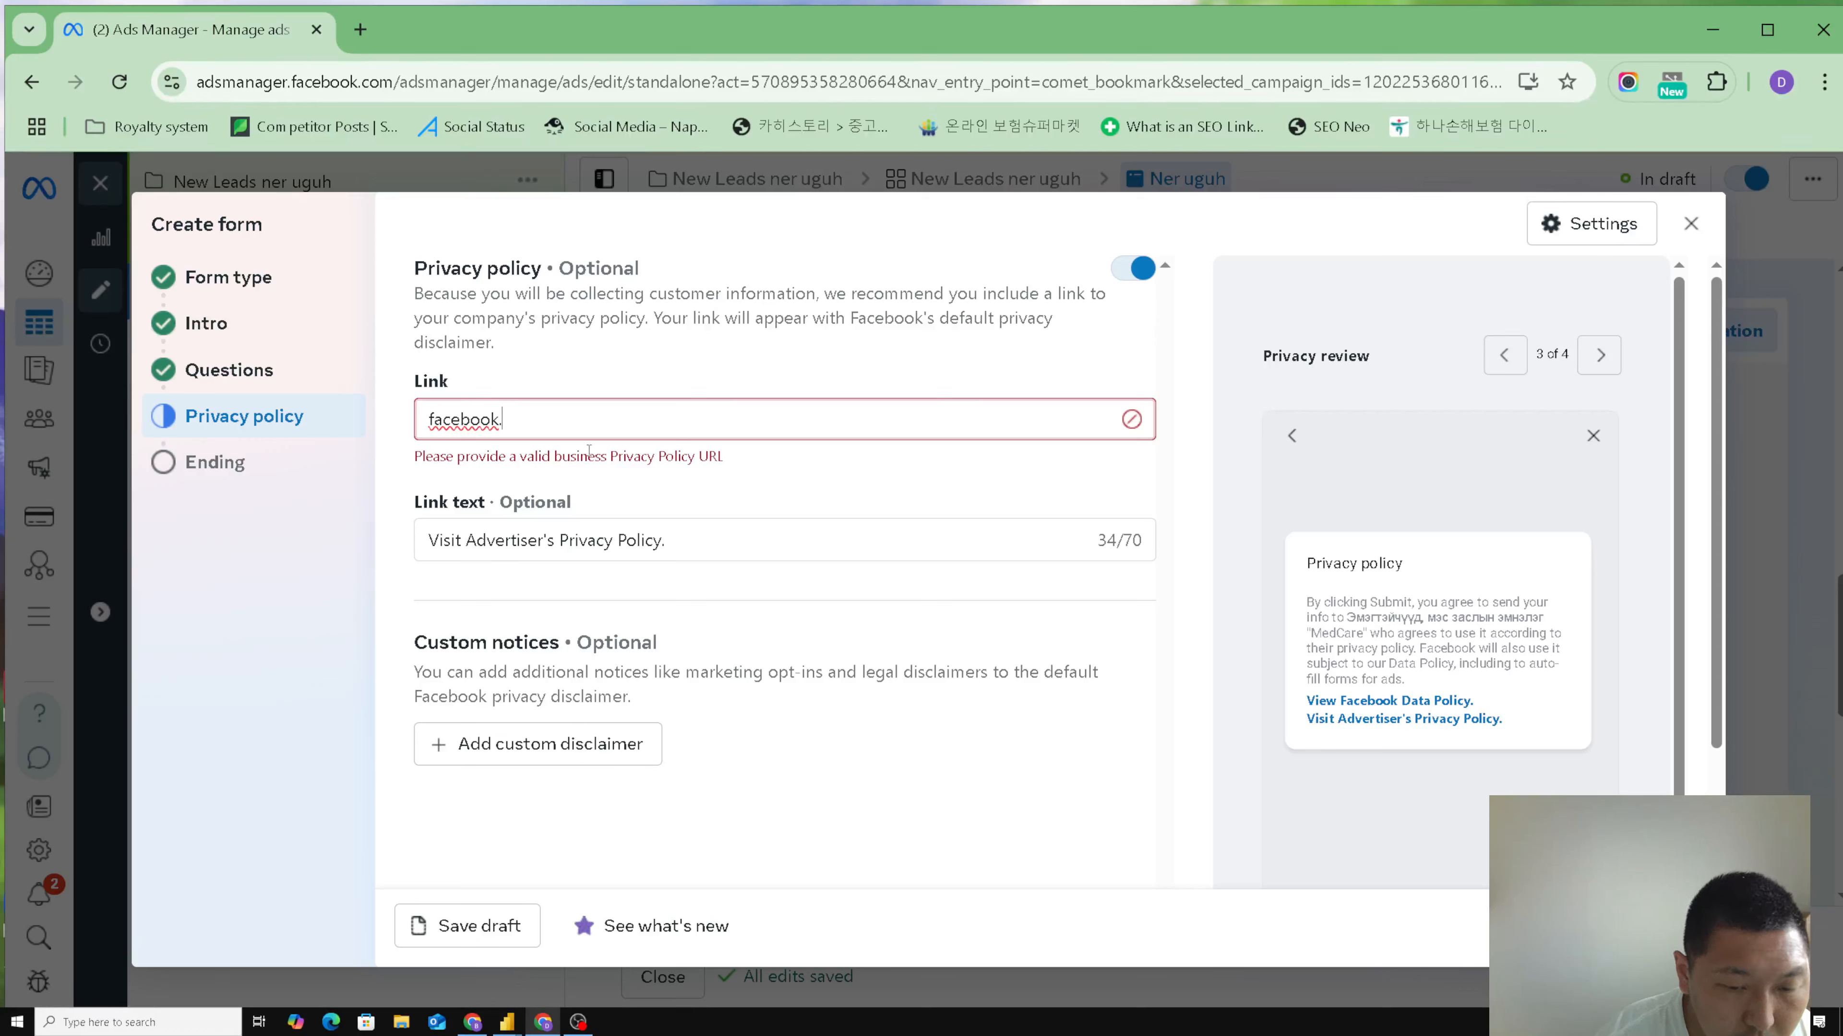
pyautogui.write('.com')
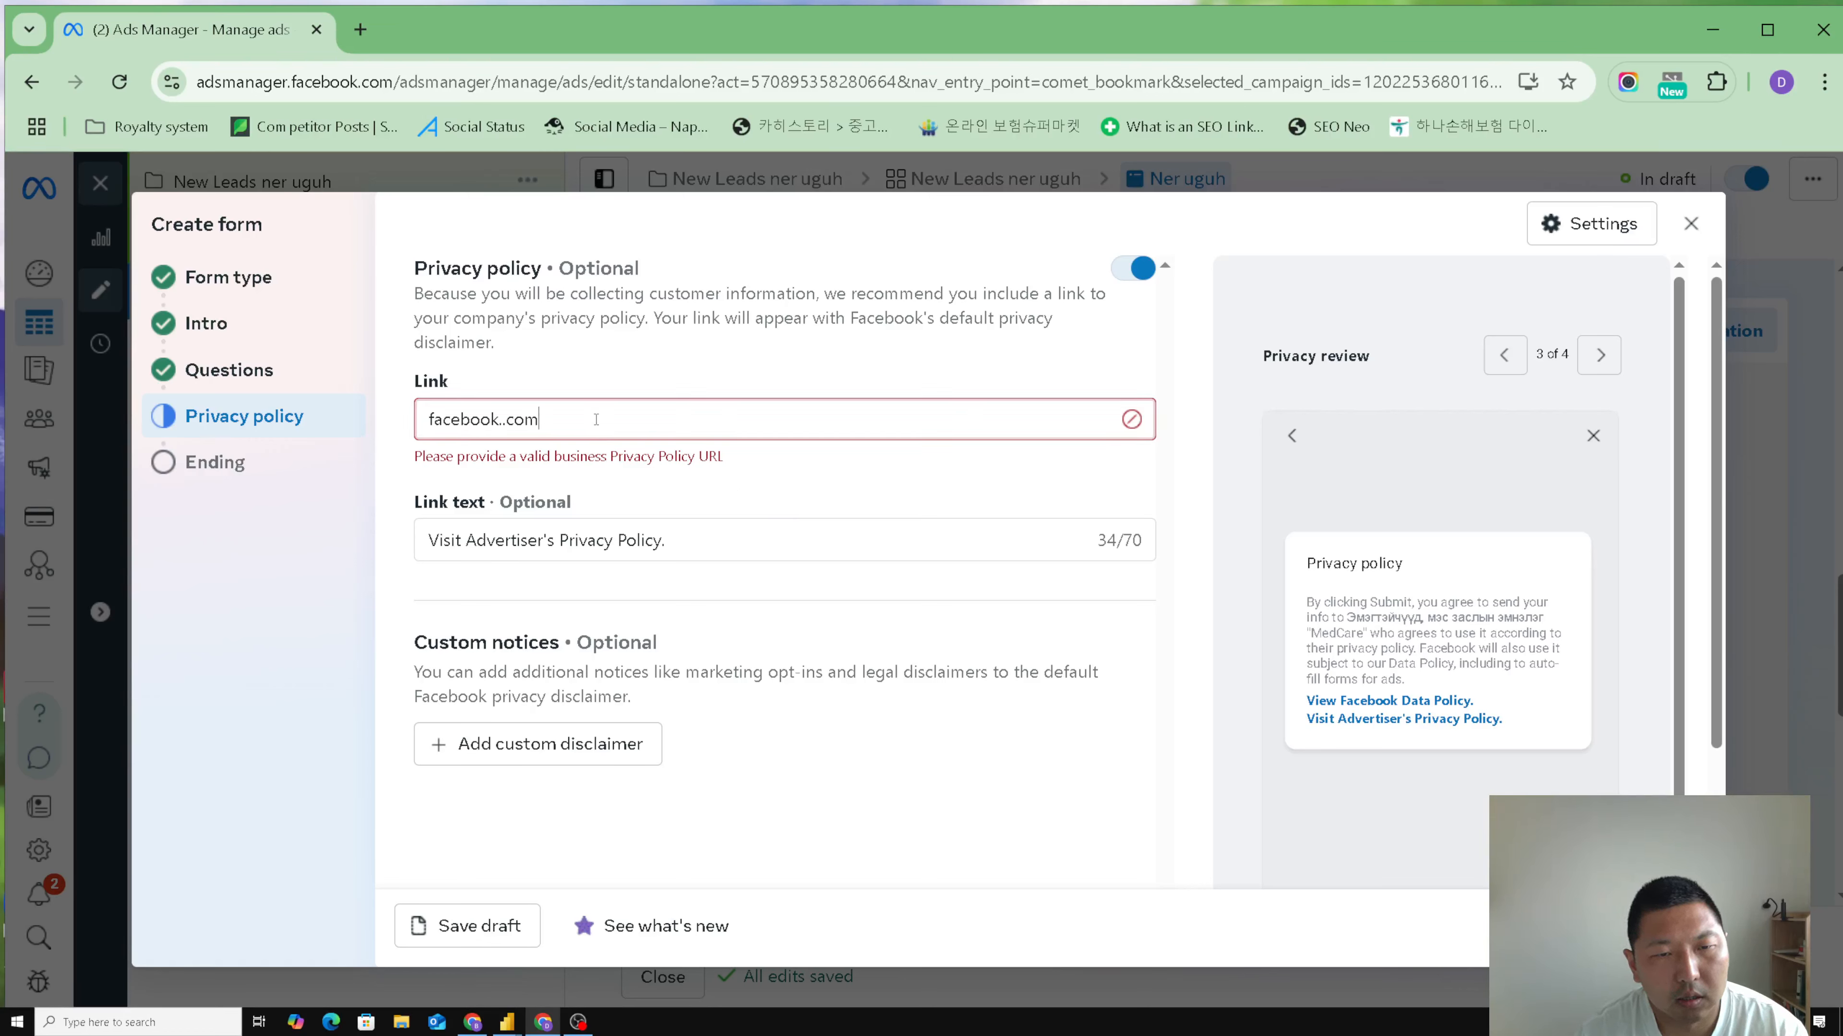
pyautogui.write('/')
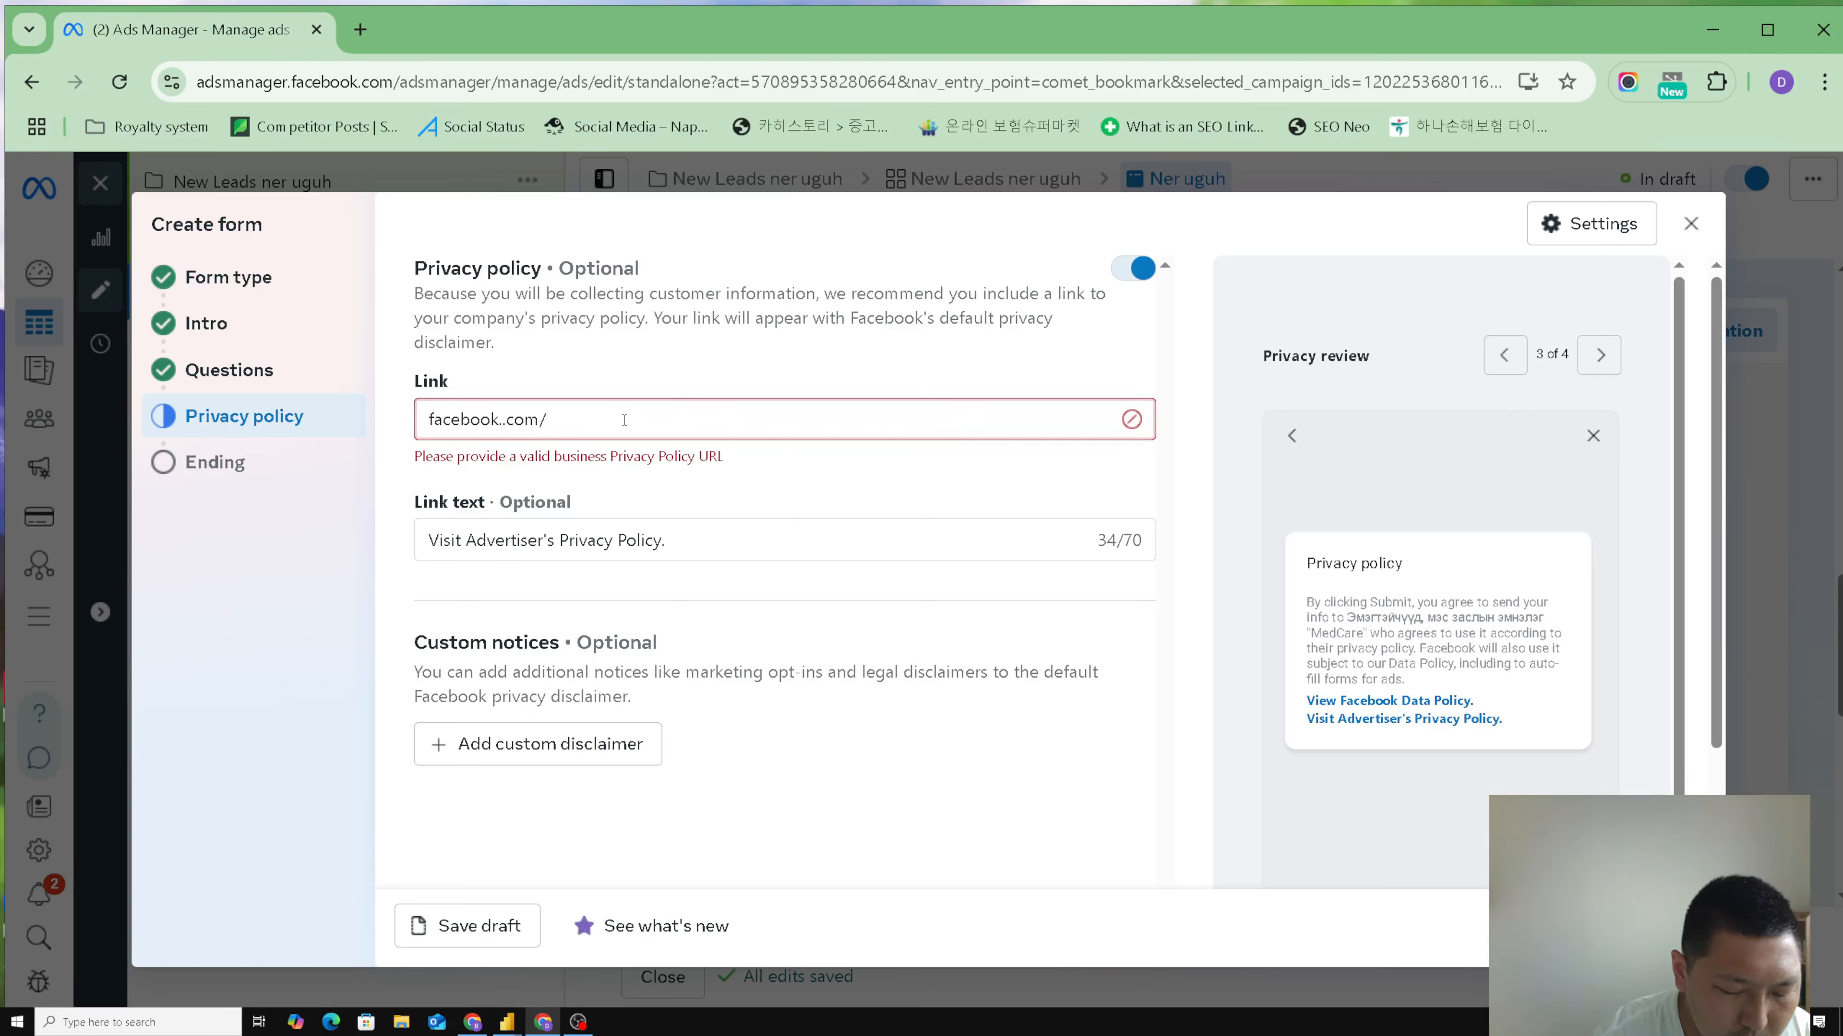
pyautogui.write('privac')
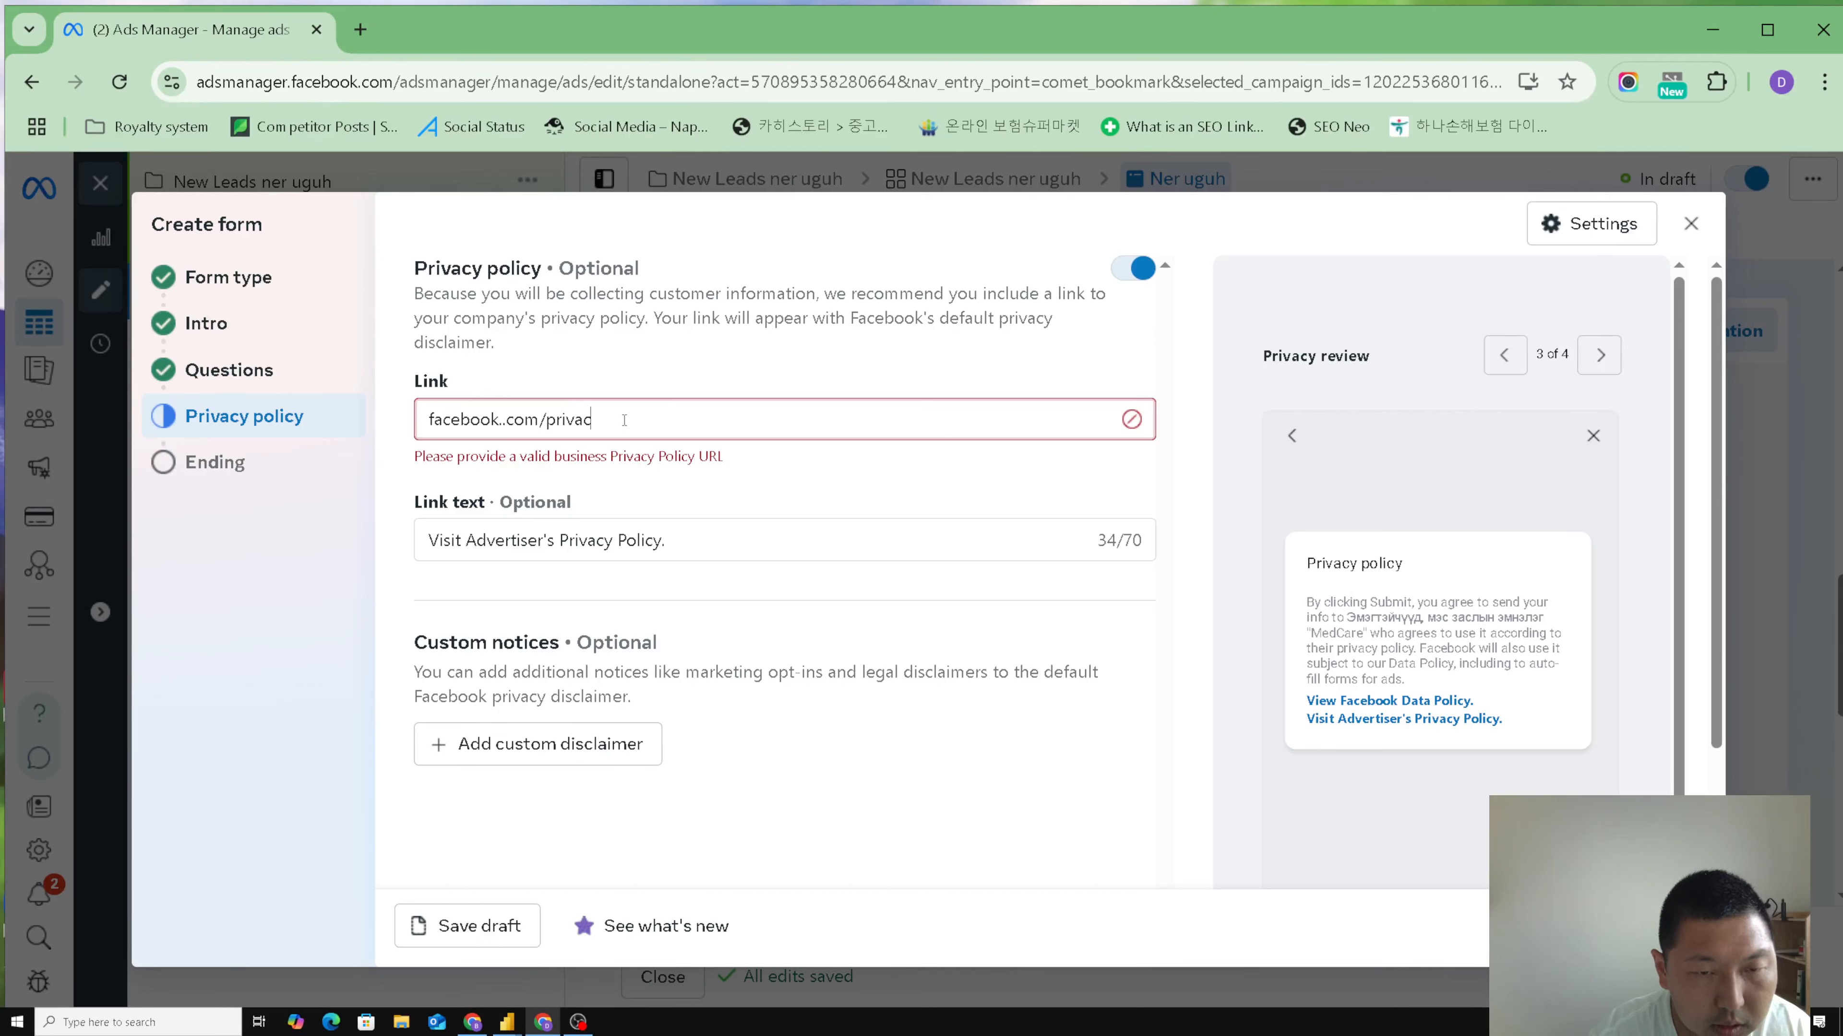
pyautogui.write('y-')
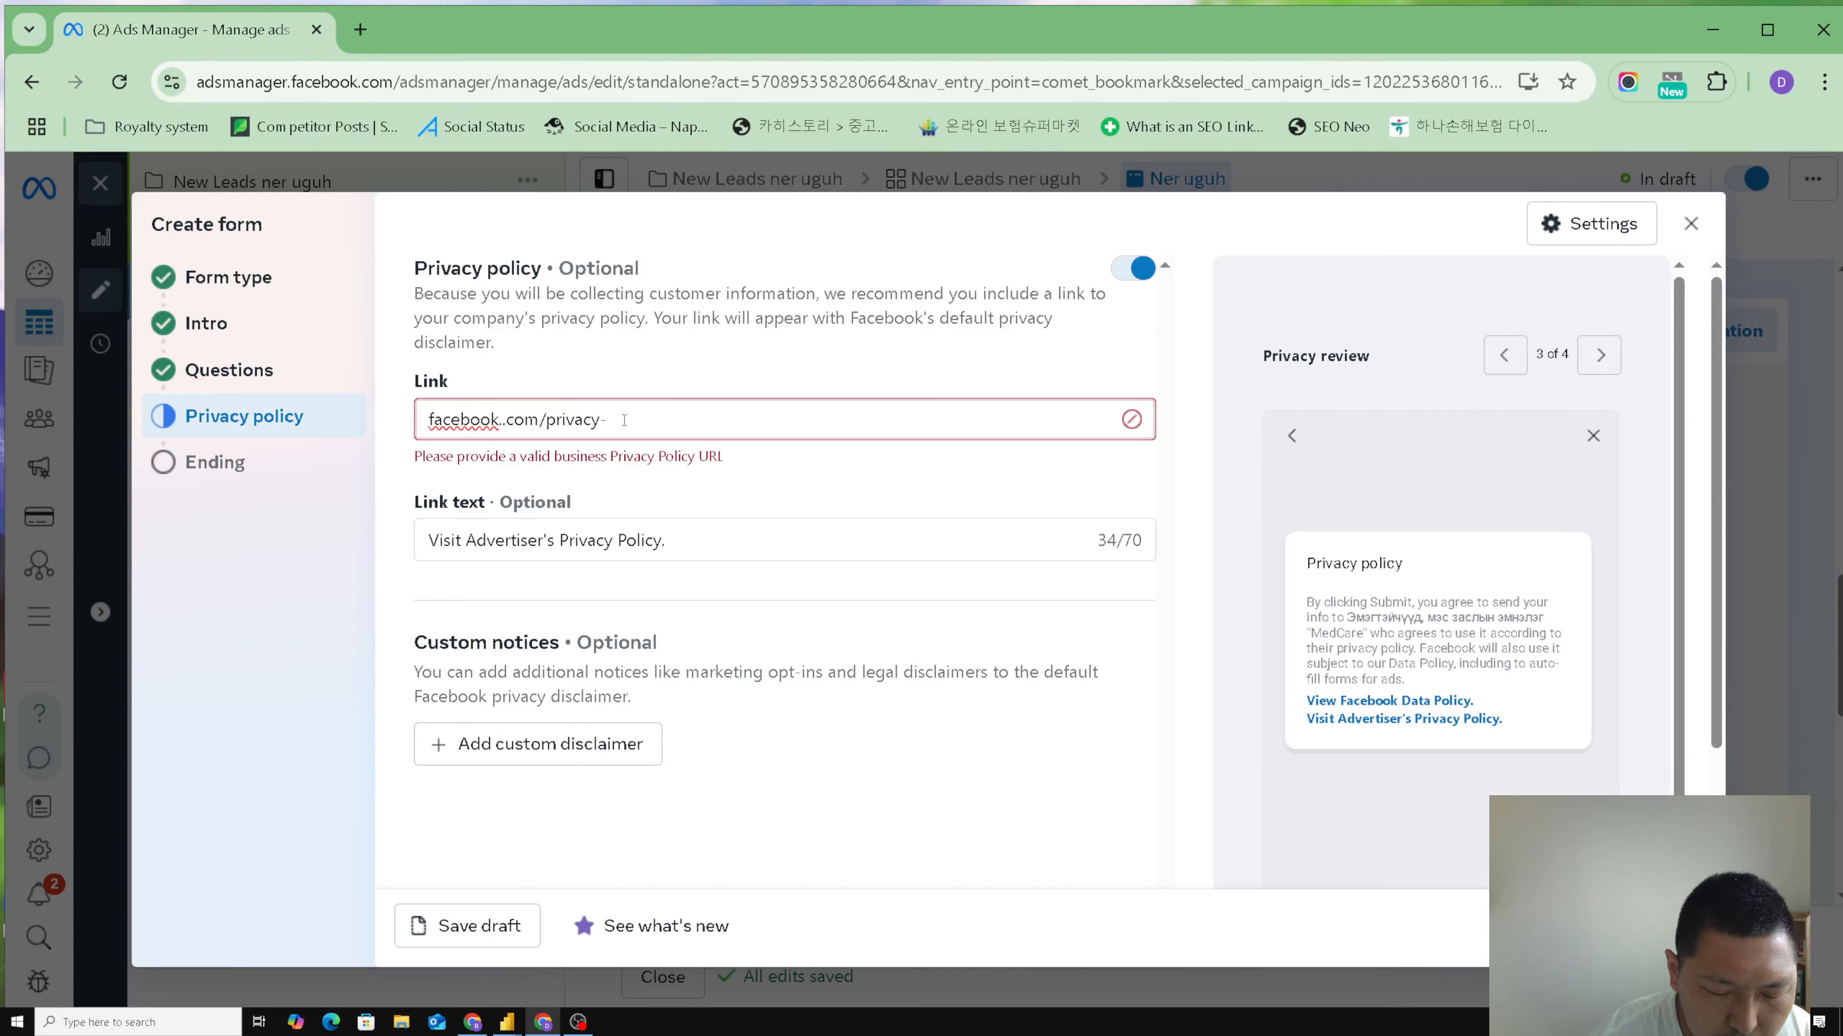
pyautogui.write('policy')
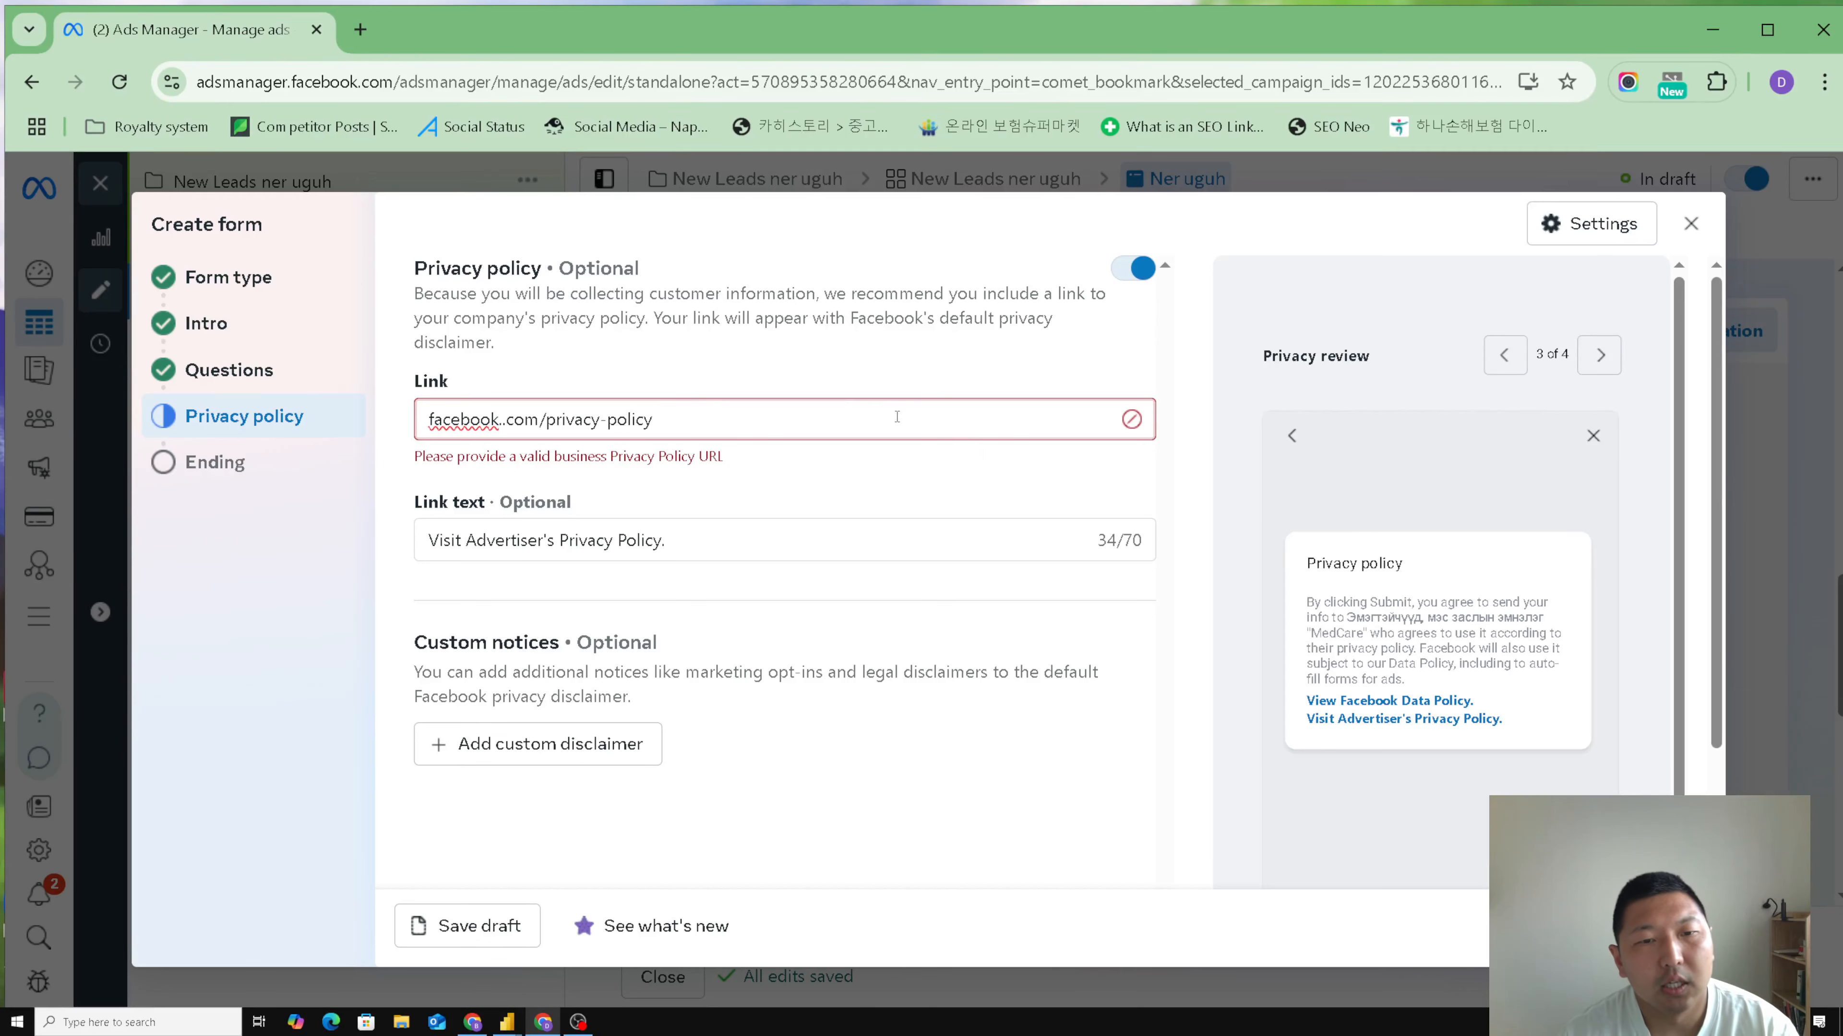
pyautogui.click(935, 504)
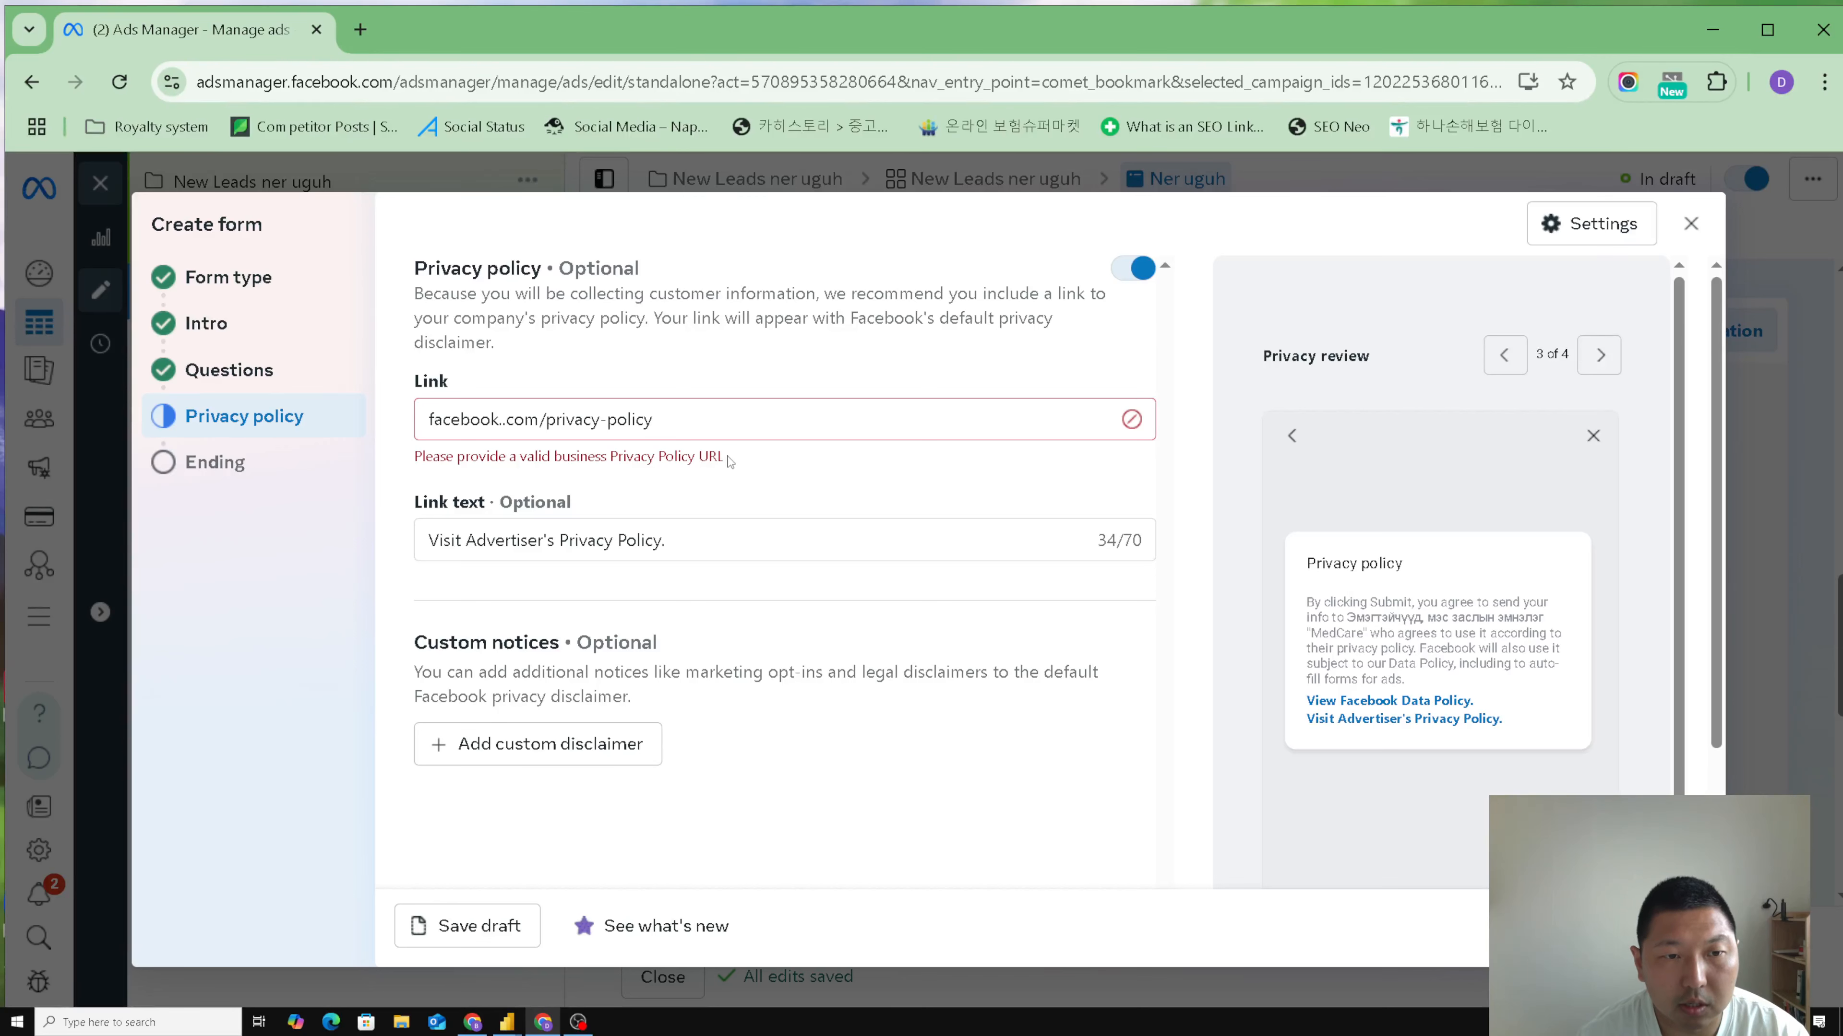
pyautogui.click(503, 419)
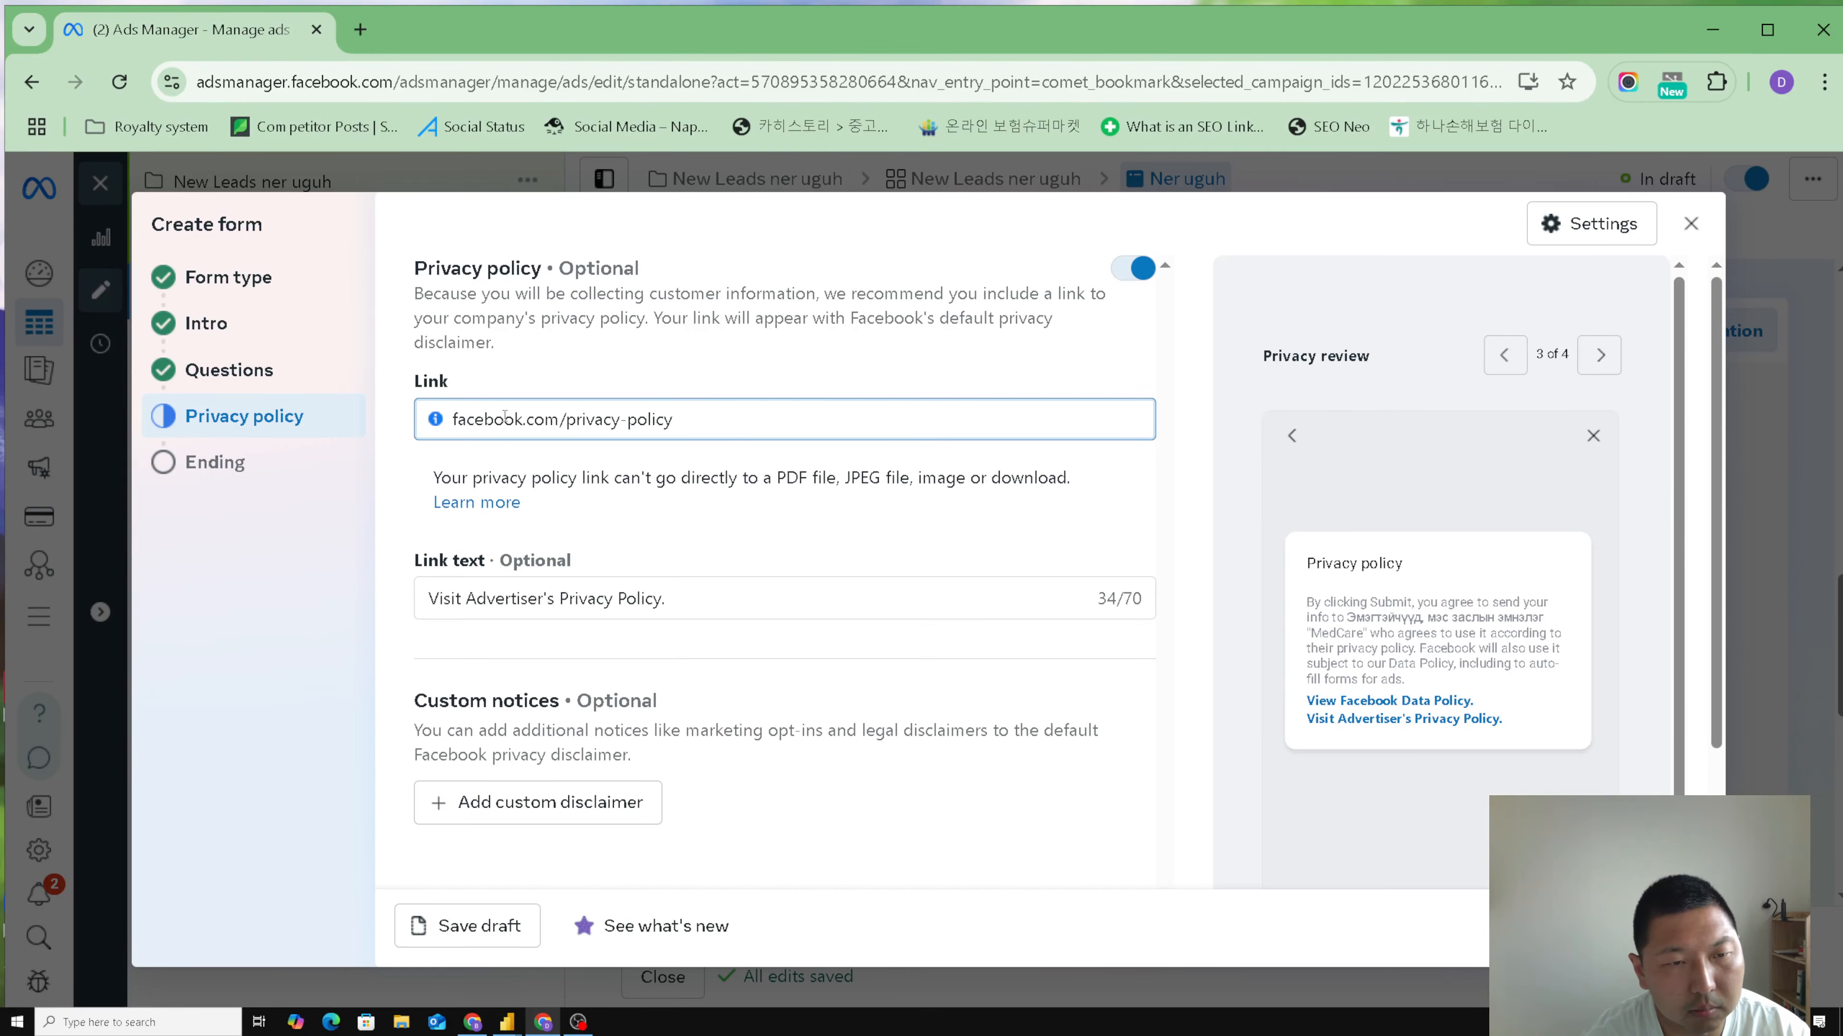
pyautogui.click(850, 542)
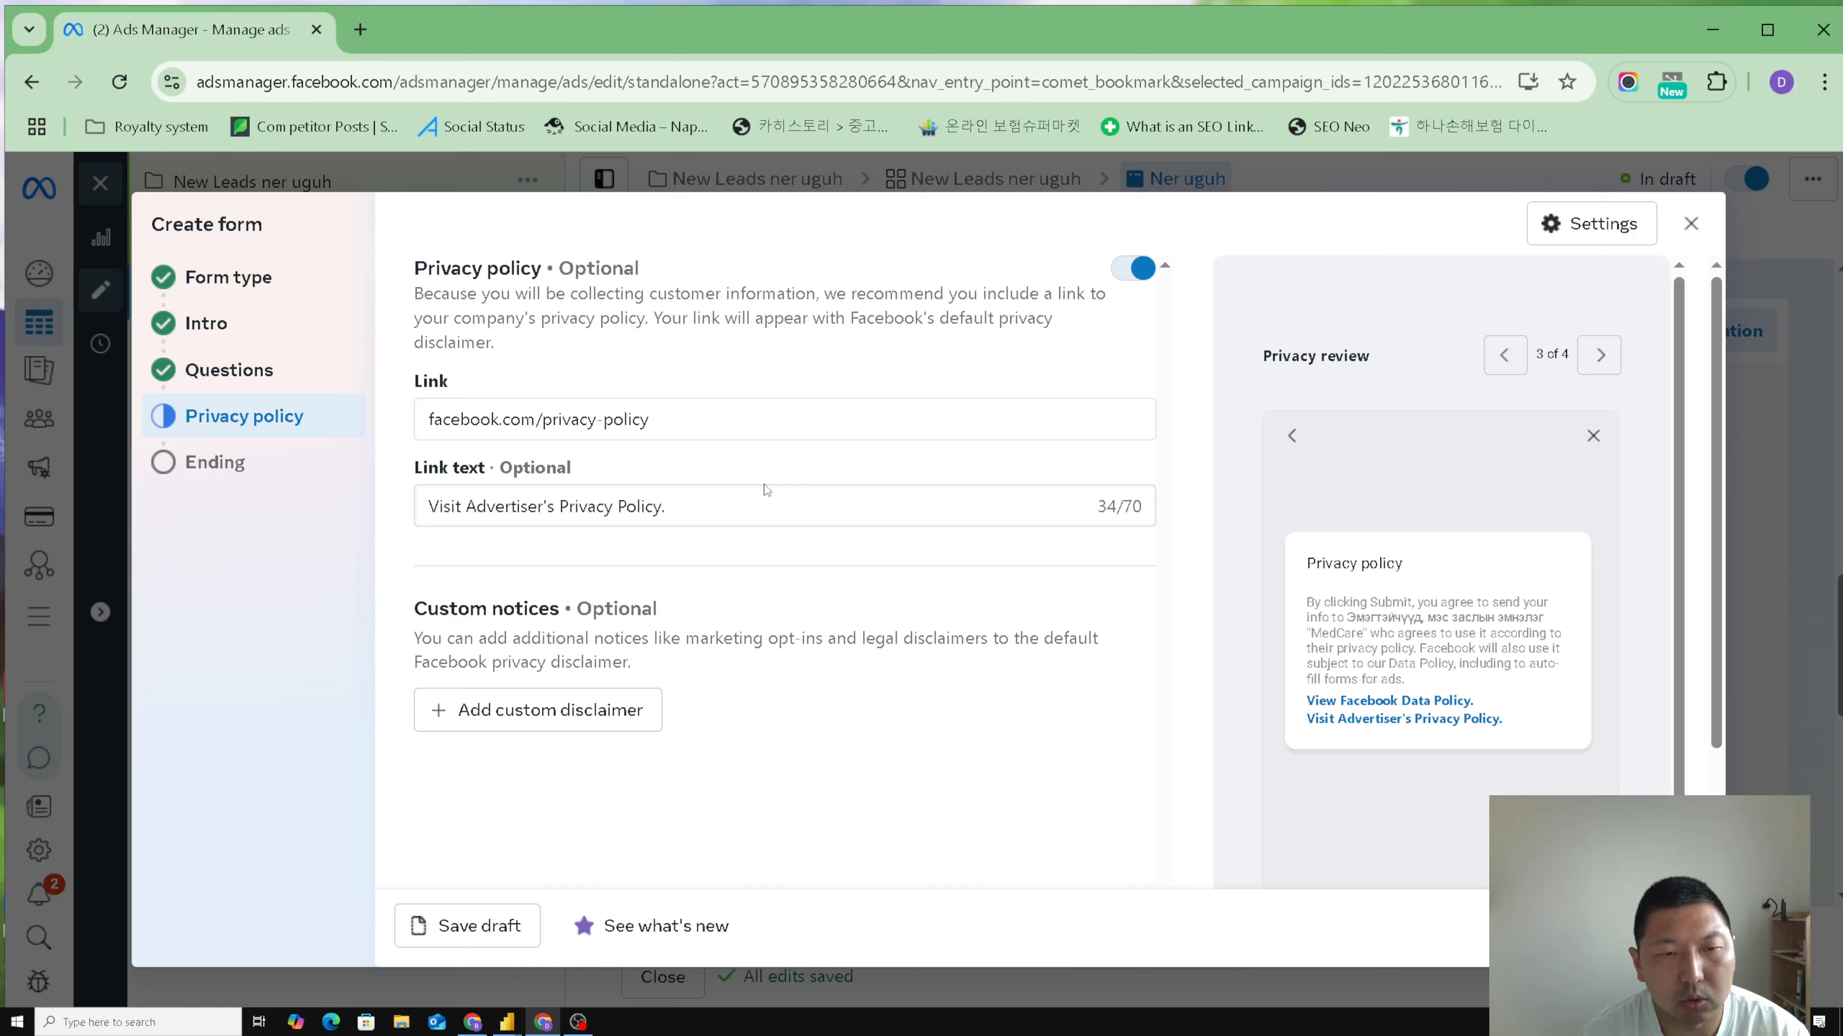
pyautogui.moveTo(745, 426); pyautogui.dragTo(455, 427)
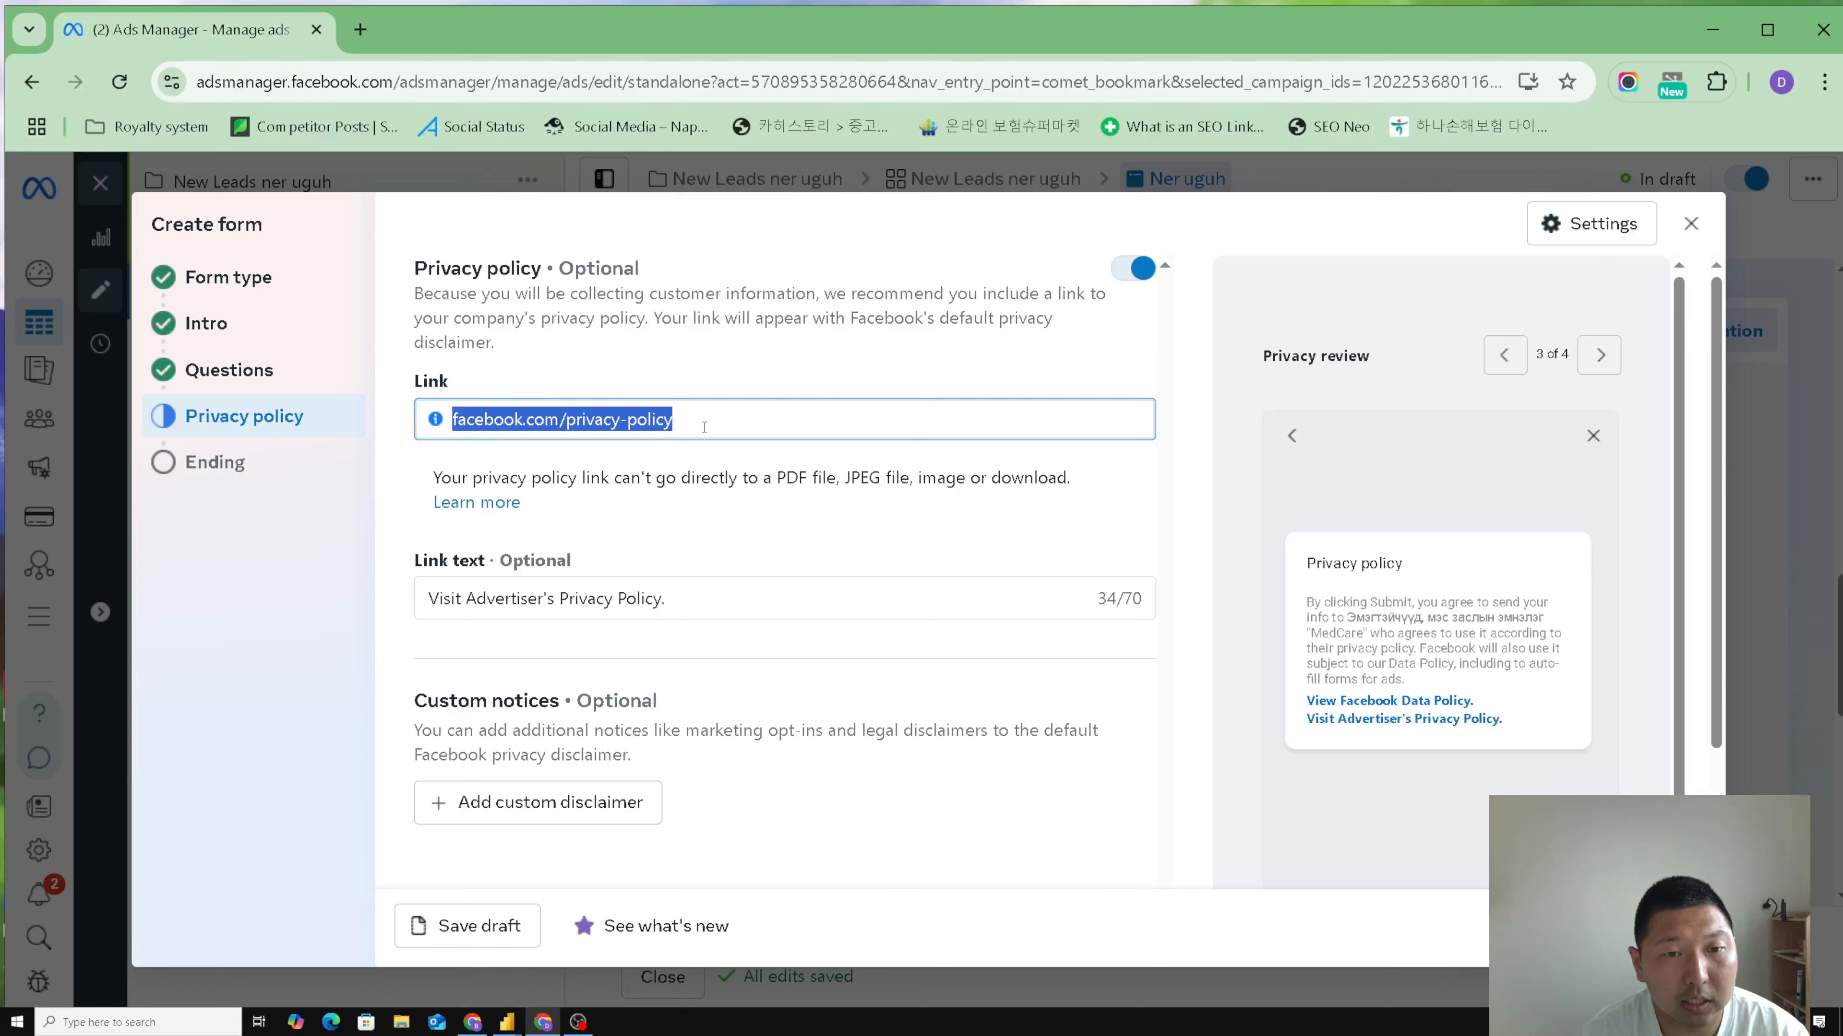
pyautogui.click(785, 461)
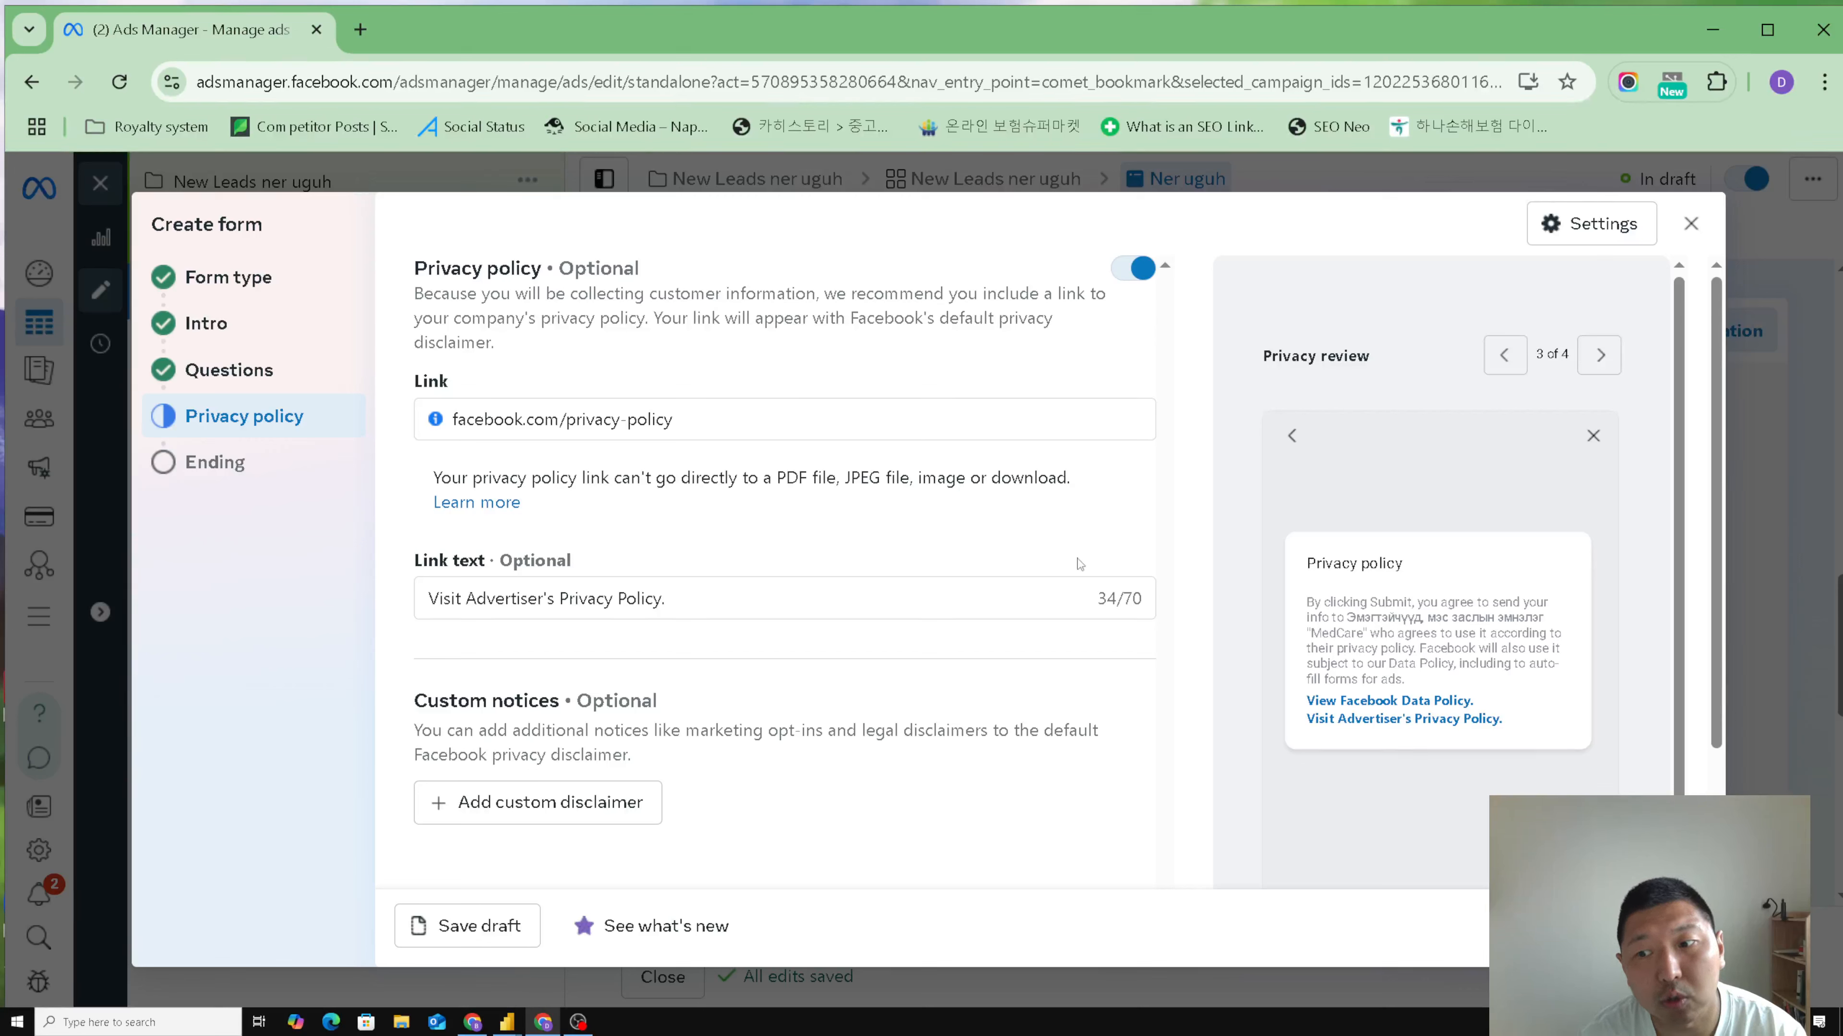
# - Go to the form's Ending section and enter the description "таны хүсэлтийг хүлээн авлаа"
pyautogui.scroll(-2, 1130, 656)
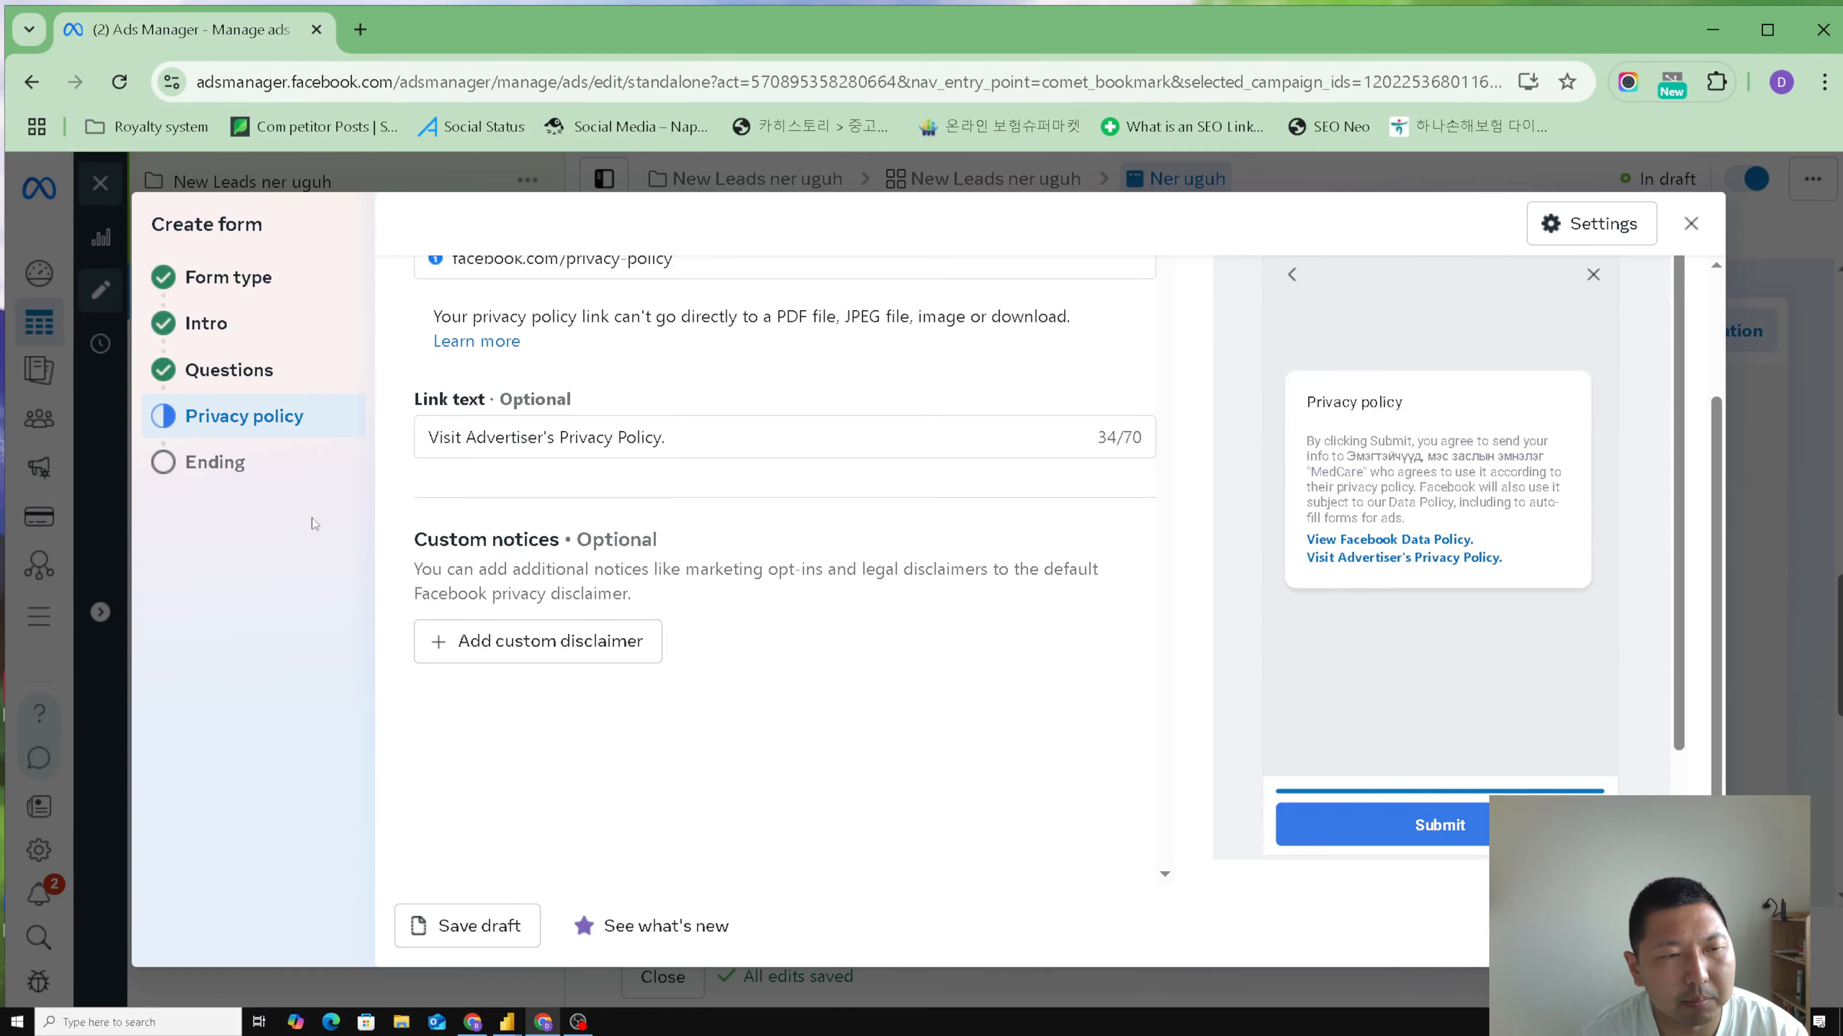
pyautogui.click(234, 470)
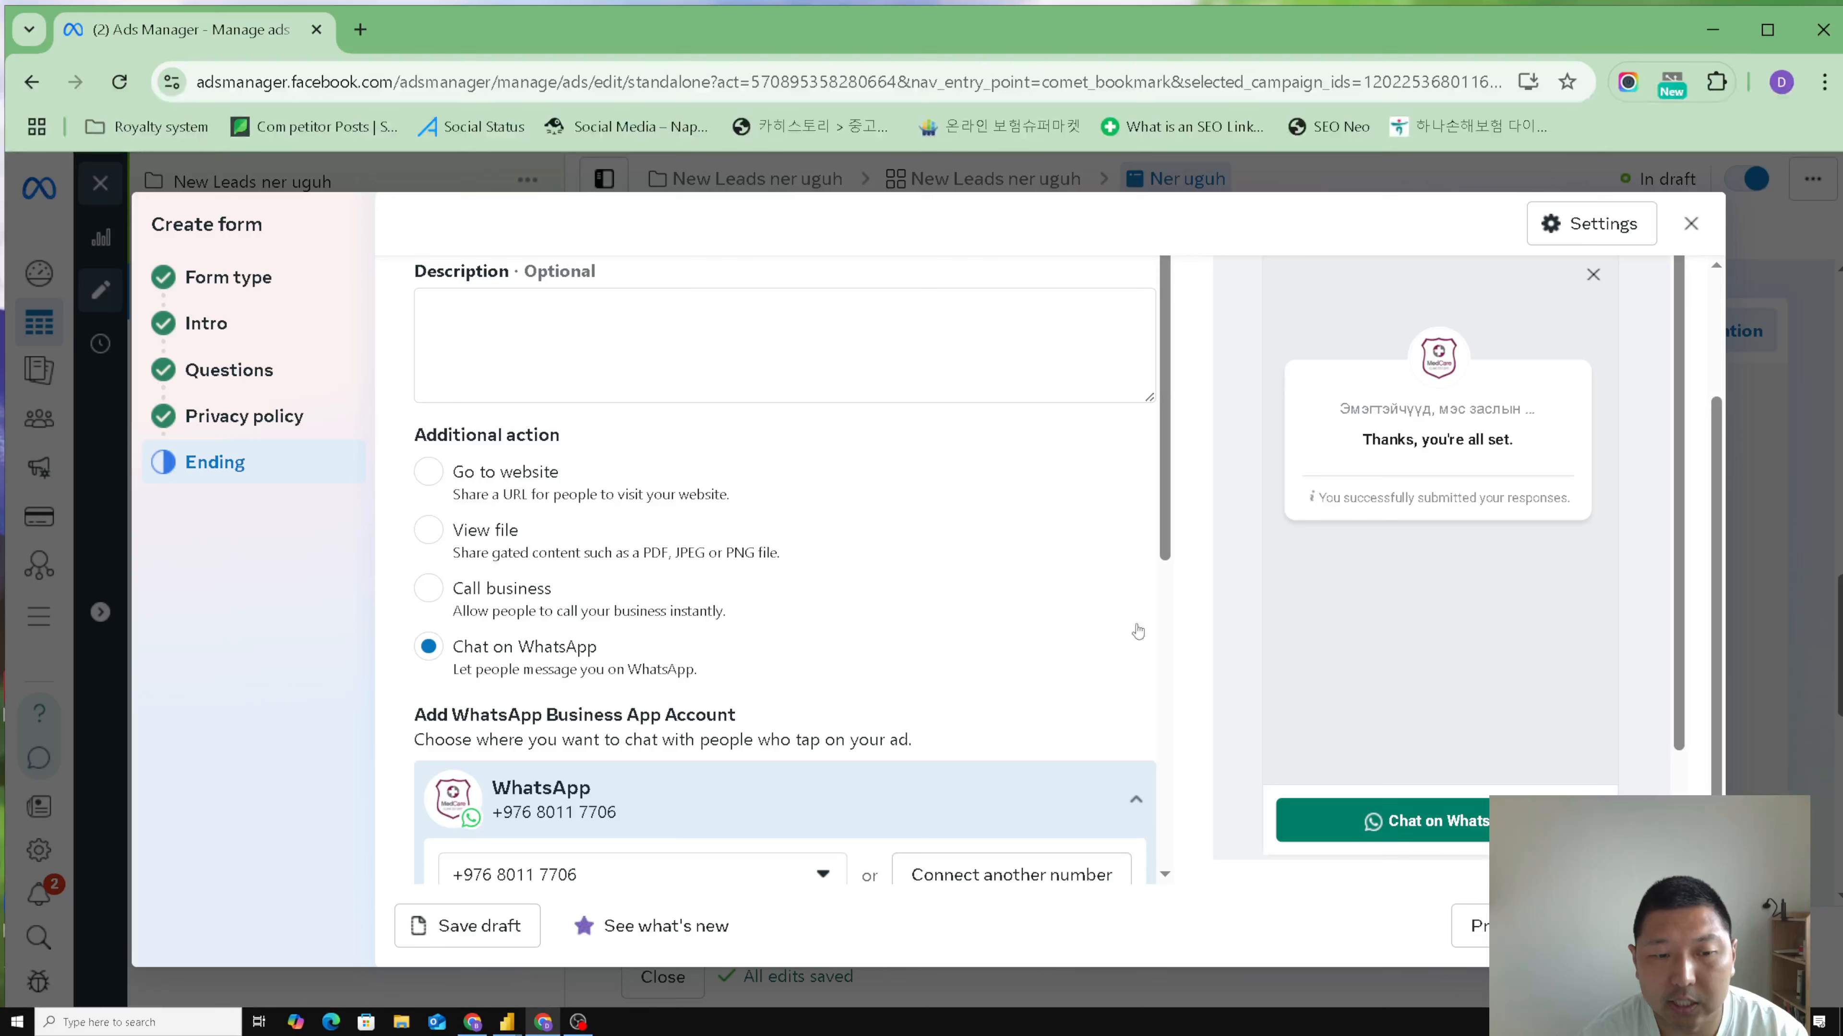
pyautogui.scroll(2, 1088, 681)
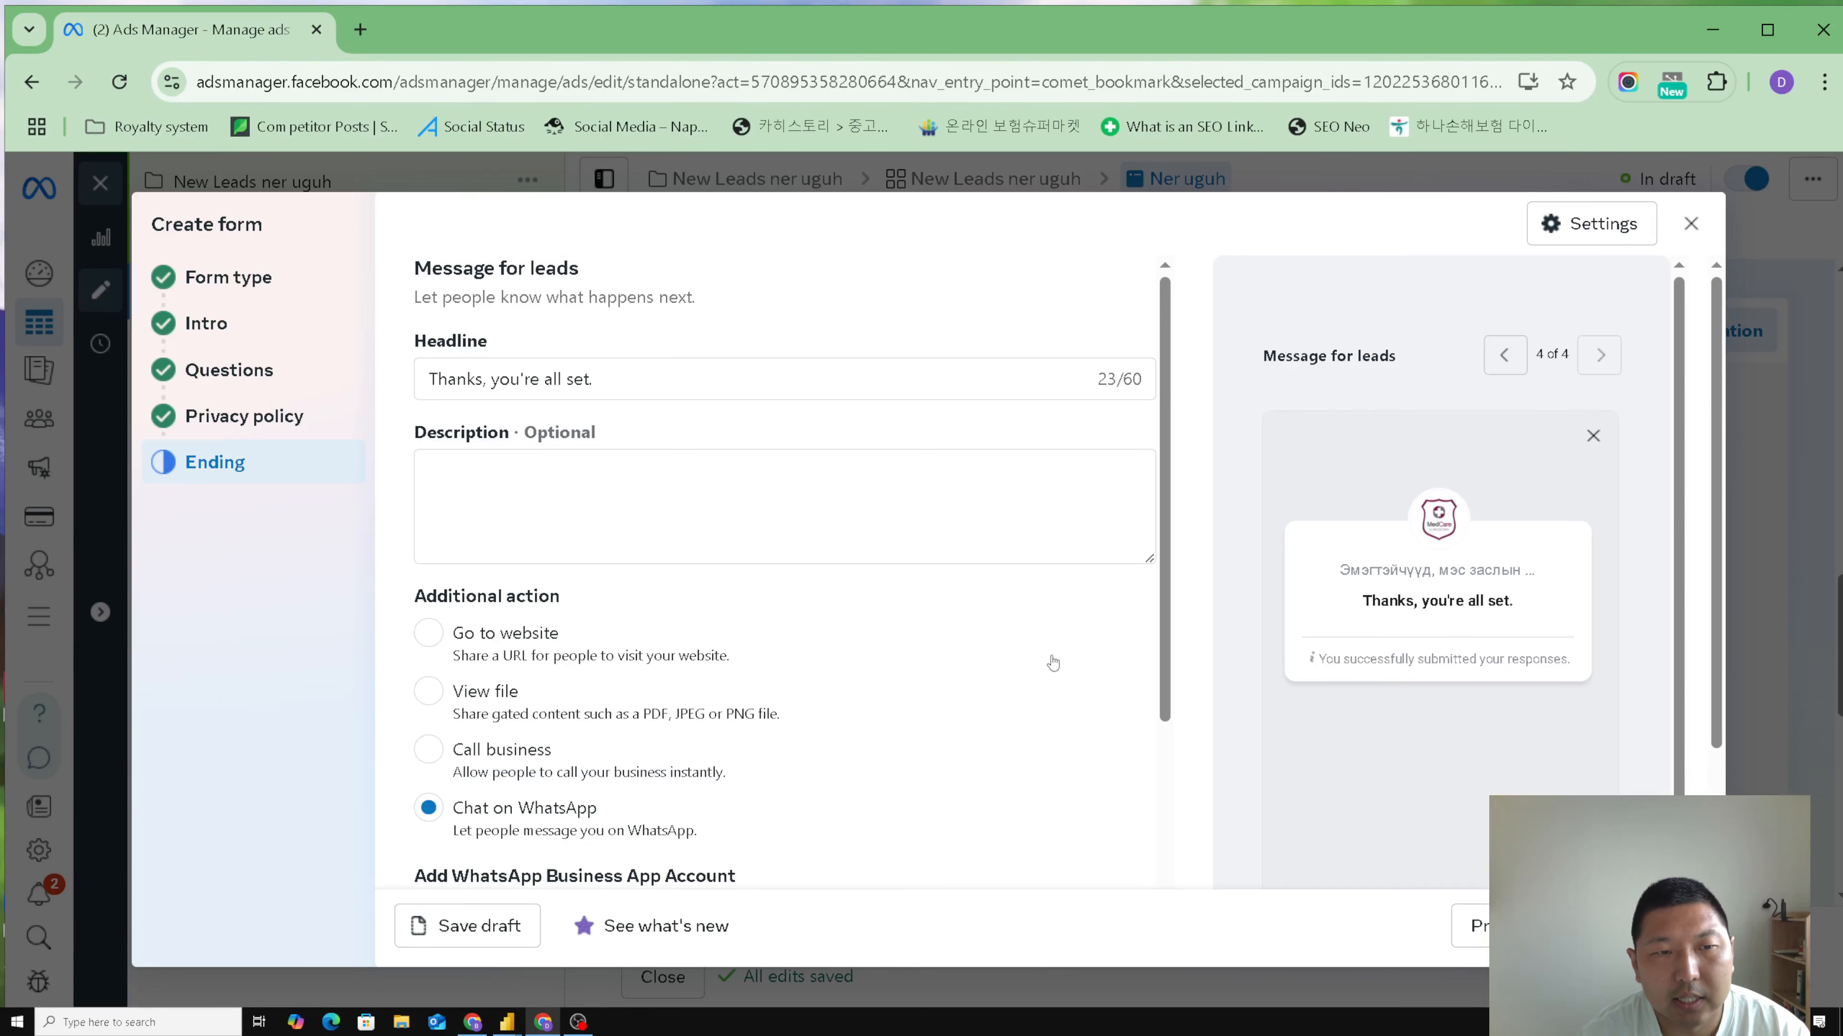
pyautogui.tripleClick(655, 380)
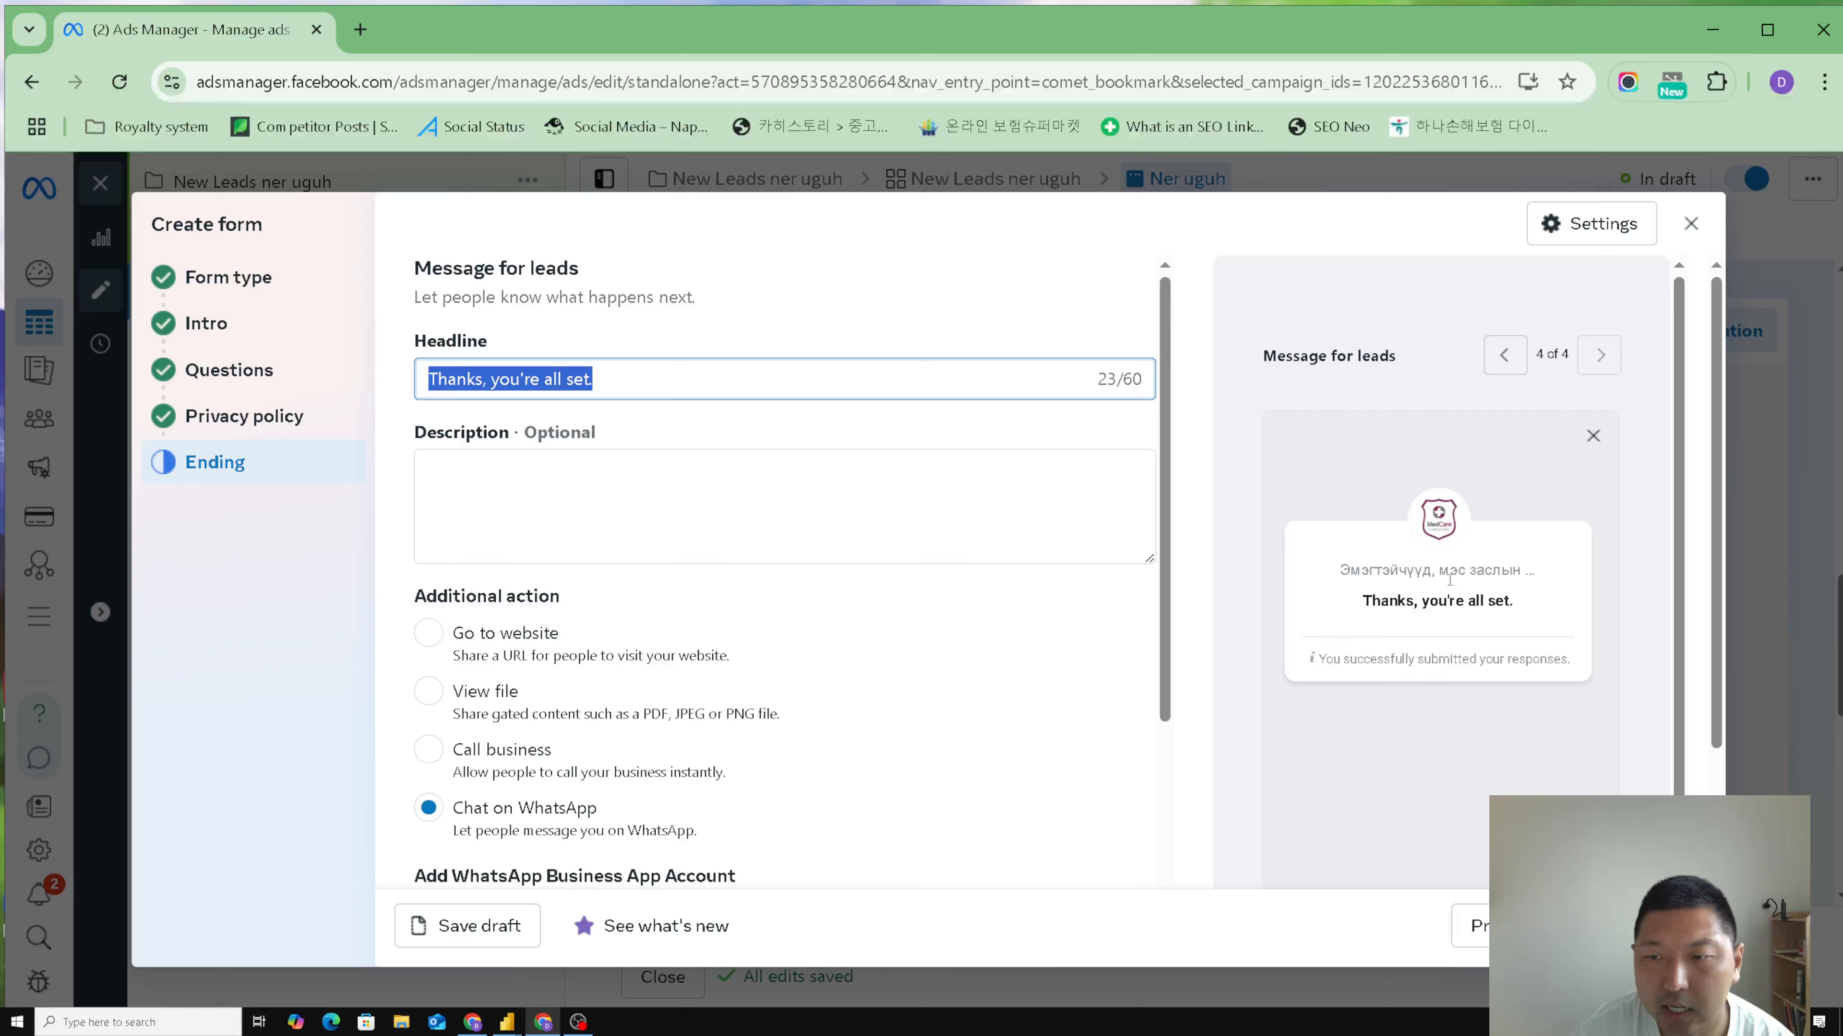
pyautogui.click(676, 474)
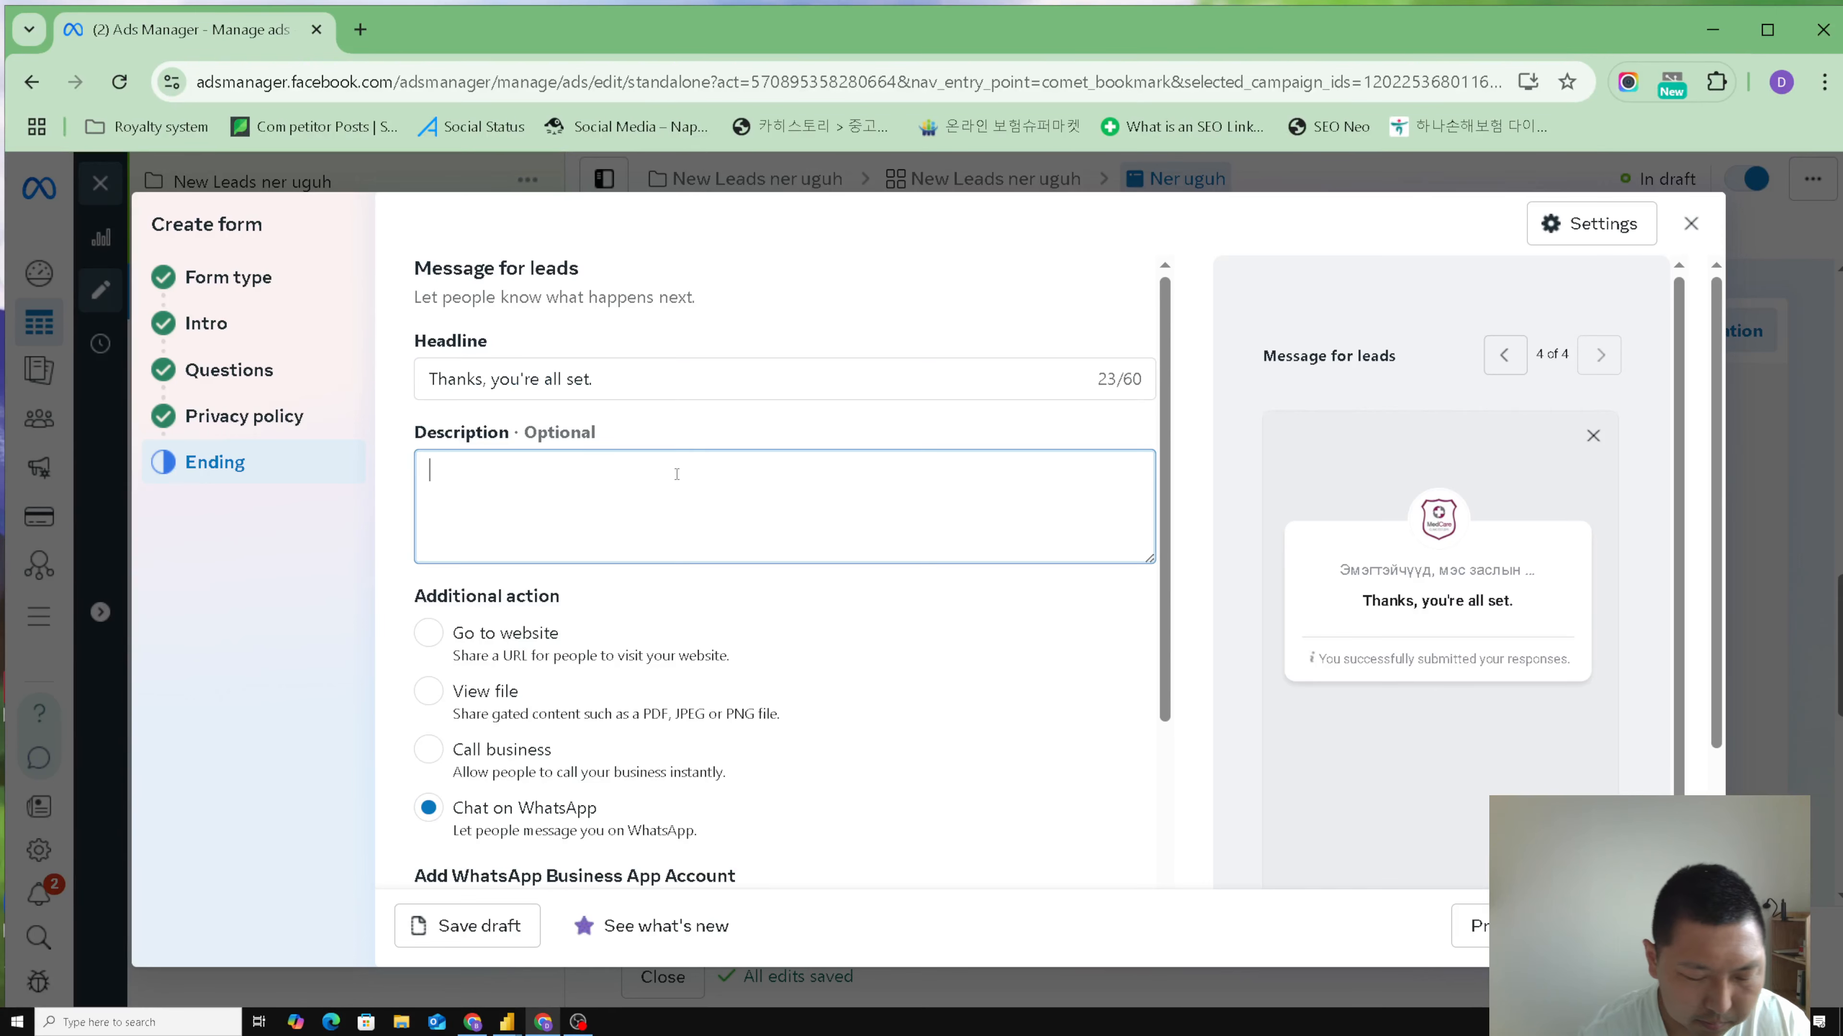
pyautogui.press('super+space')
pyautogui.press('super+space')
pyautogui.write('таны ')
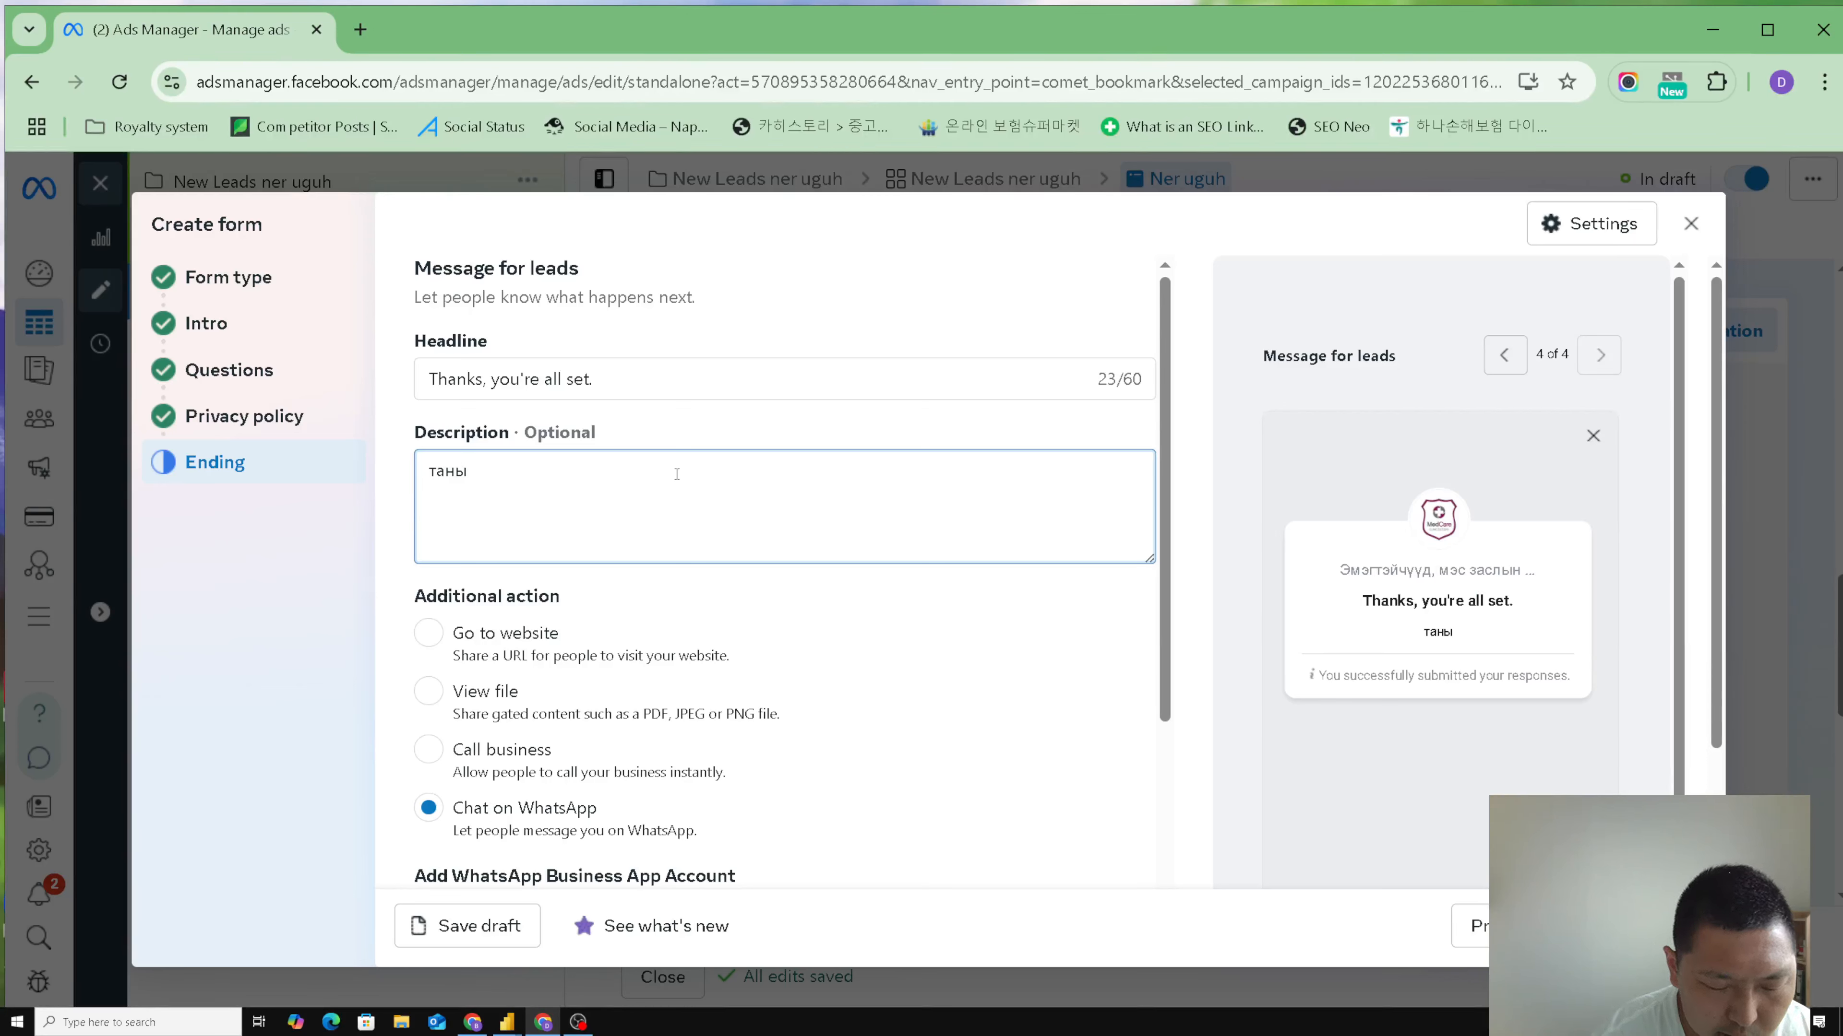
pyautogui.write('хүсэлтийг хүл')
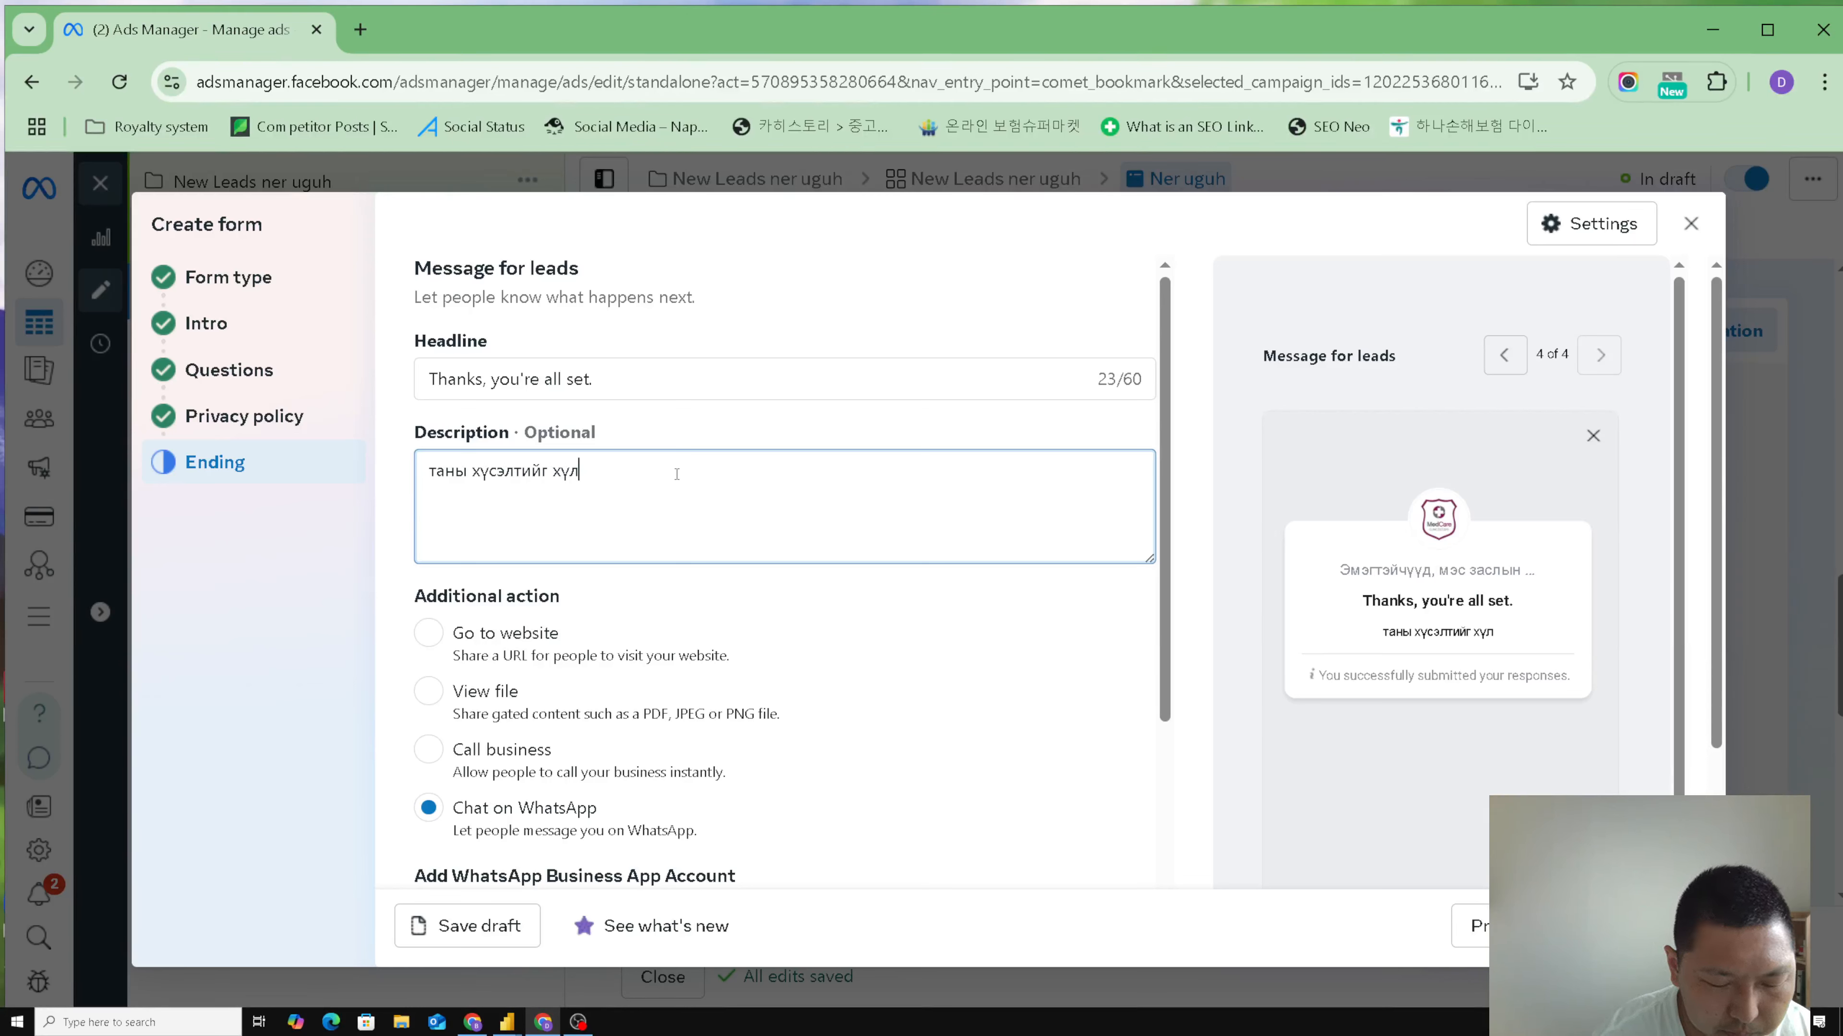
pyautogui.write('ээн авлаа')
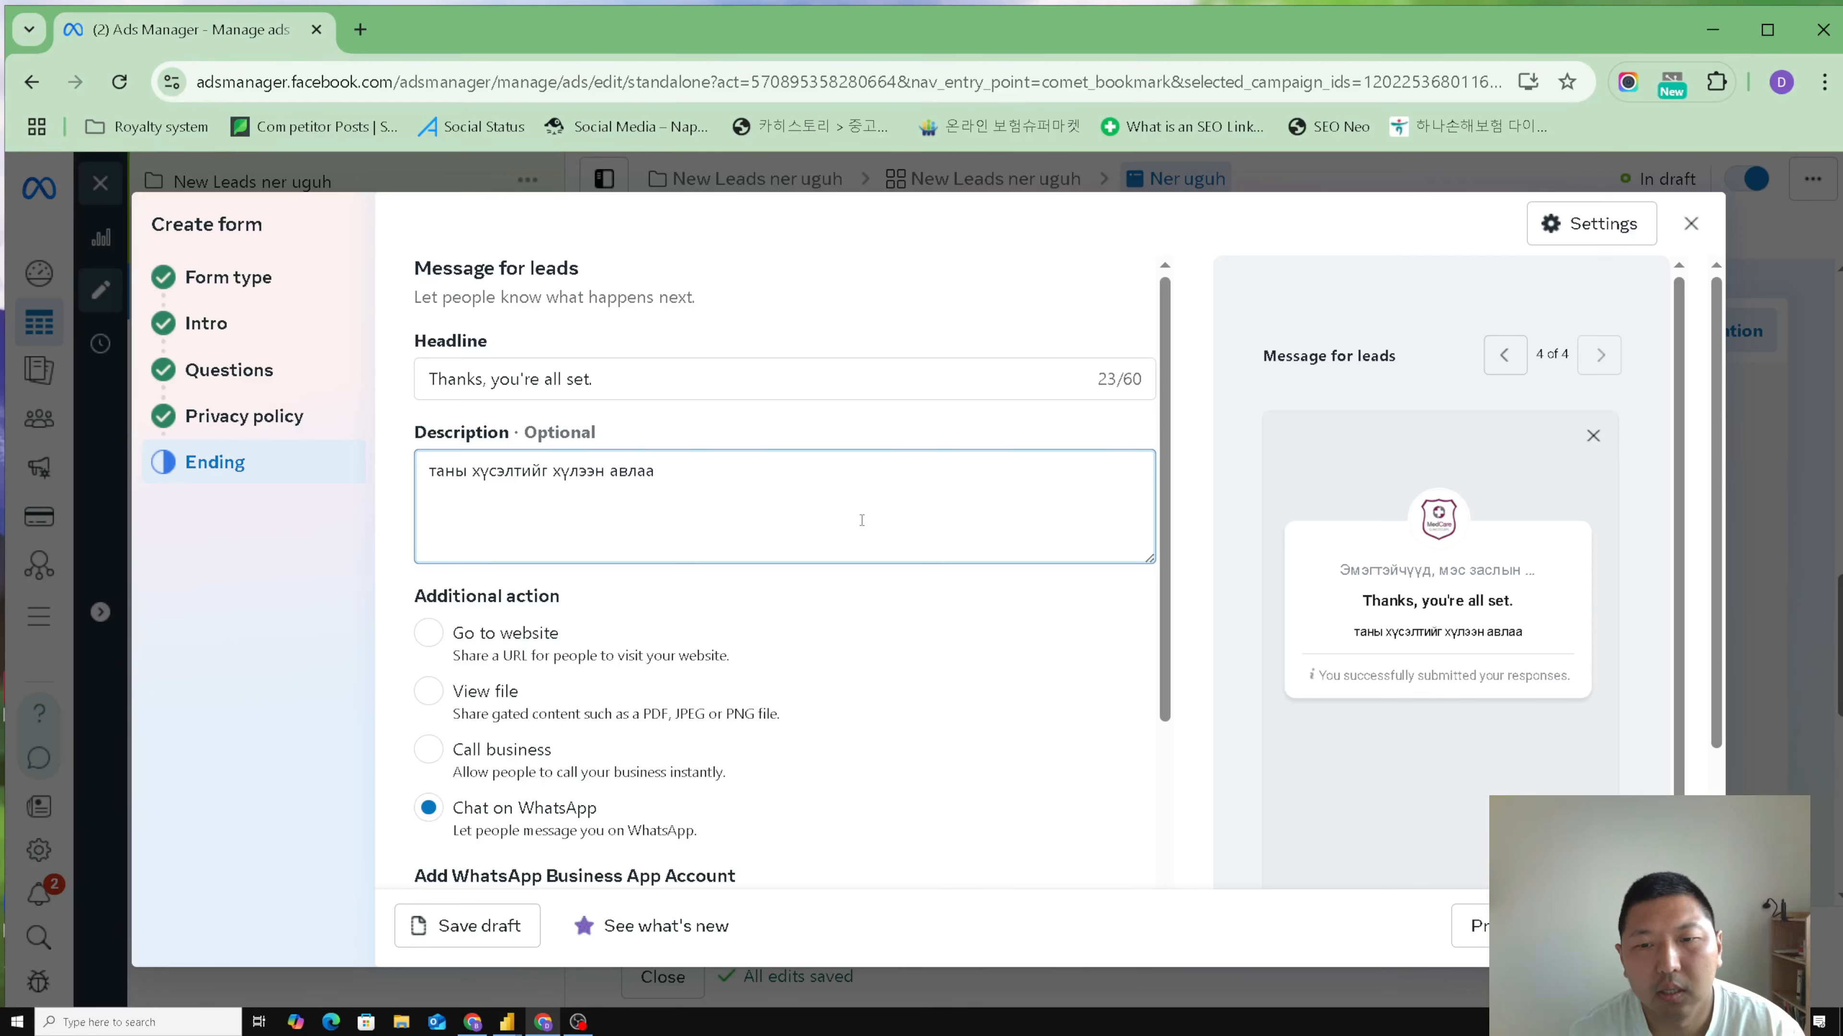
pyautogui.click(1013, 611)
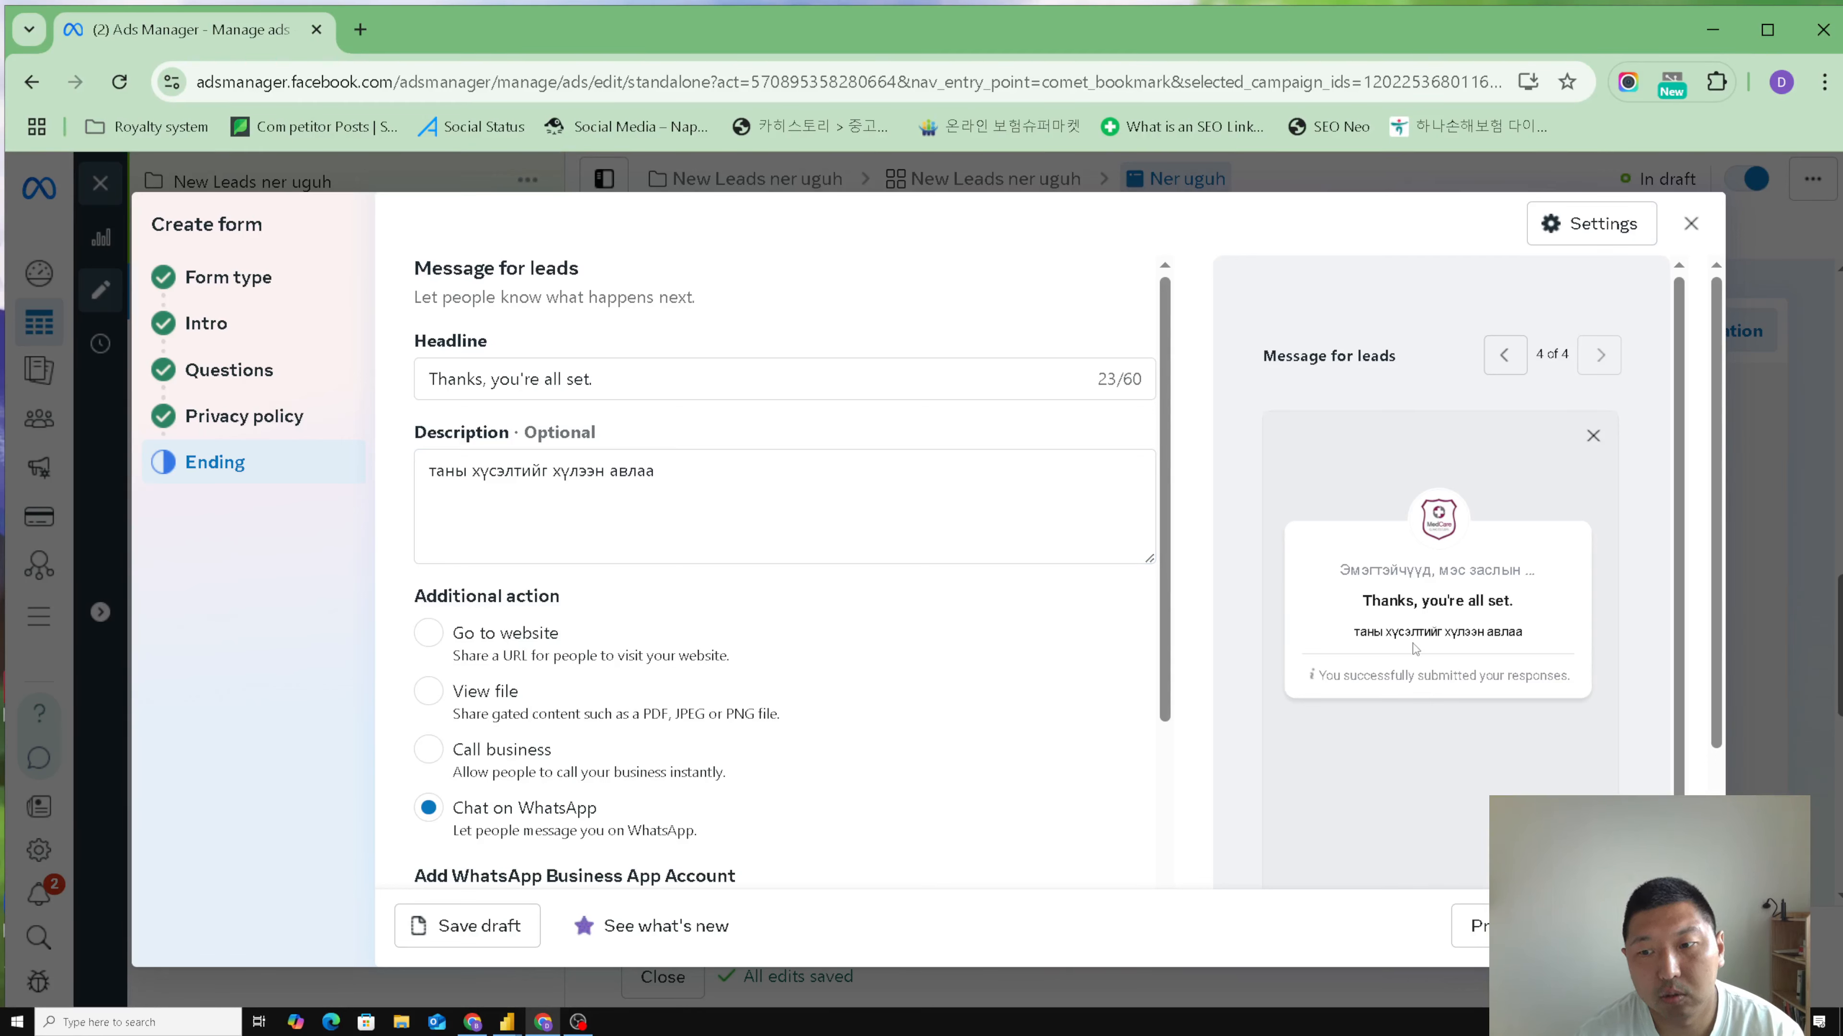
# - Extend the ending description with a period and the sentence "таны үлдээсэн утасны дугаараар бид эргэн холбогдох болно."
pyautogui.click(685, 457)
pyautogui.write('. ')
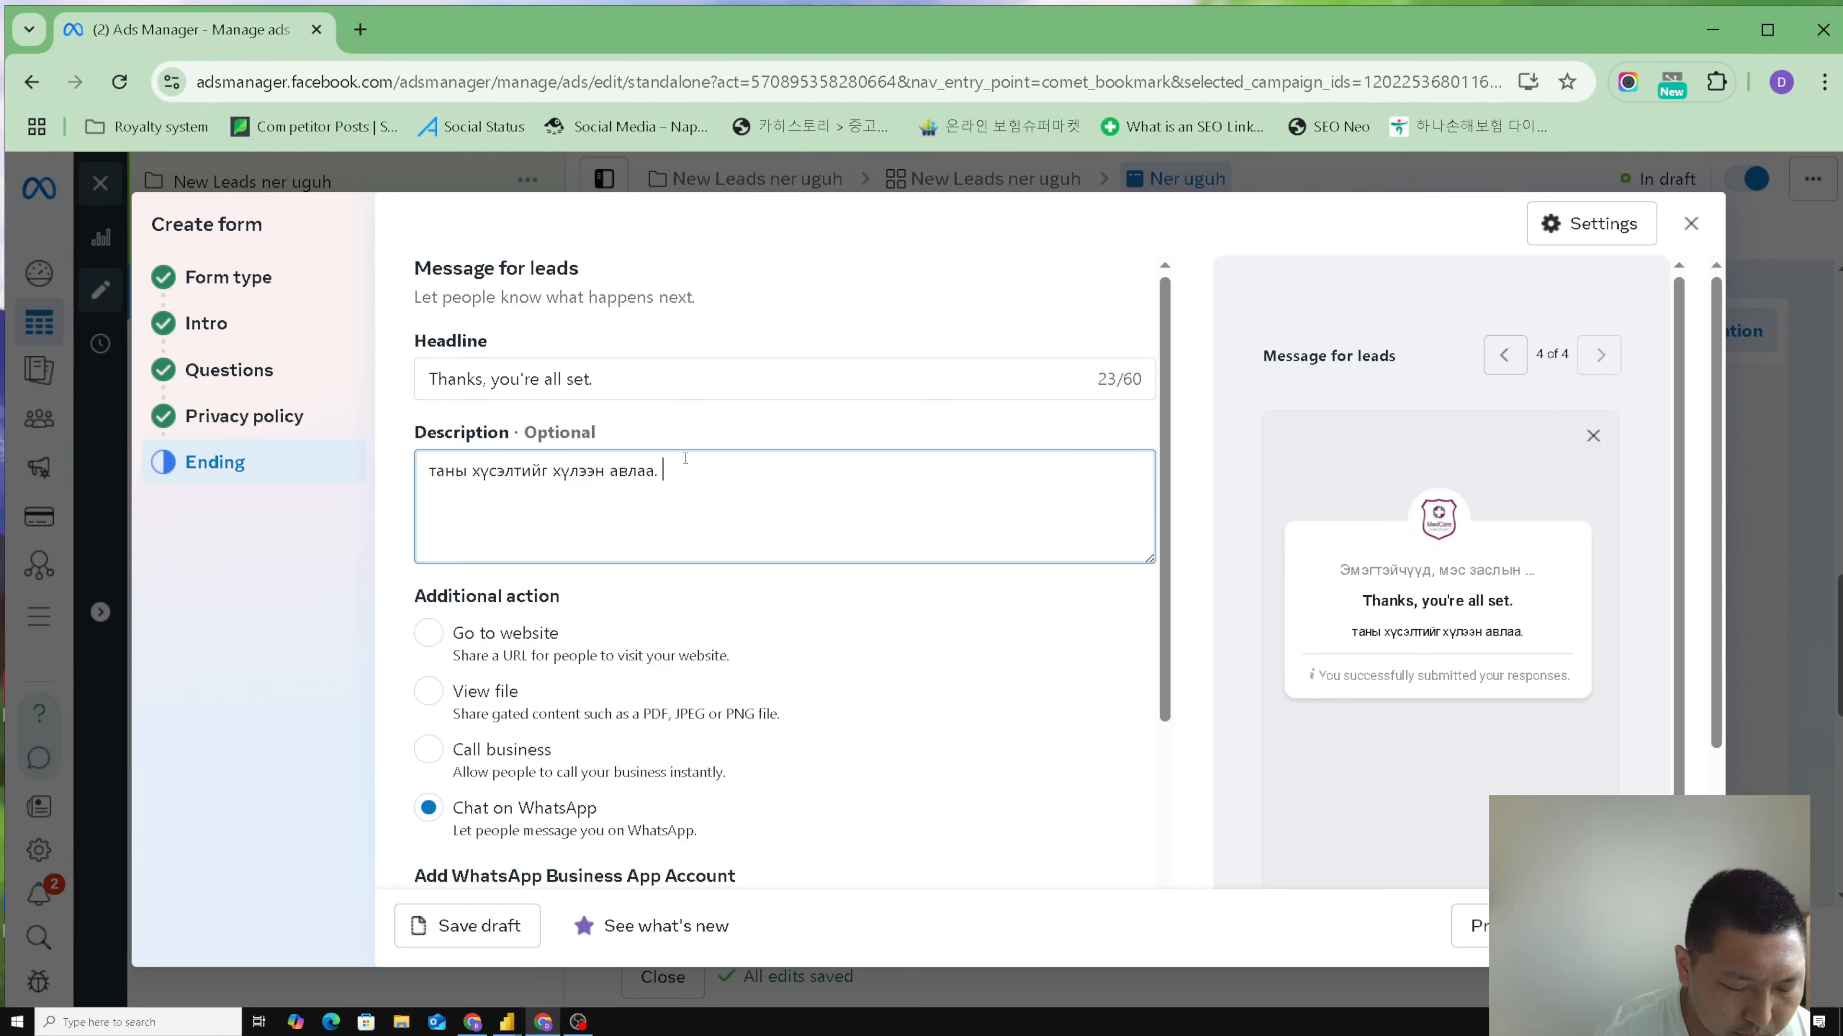
pyautogui.write('таны ү')
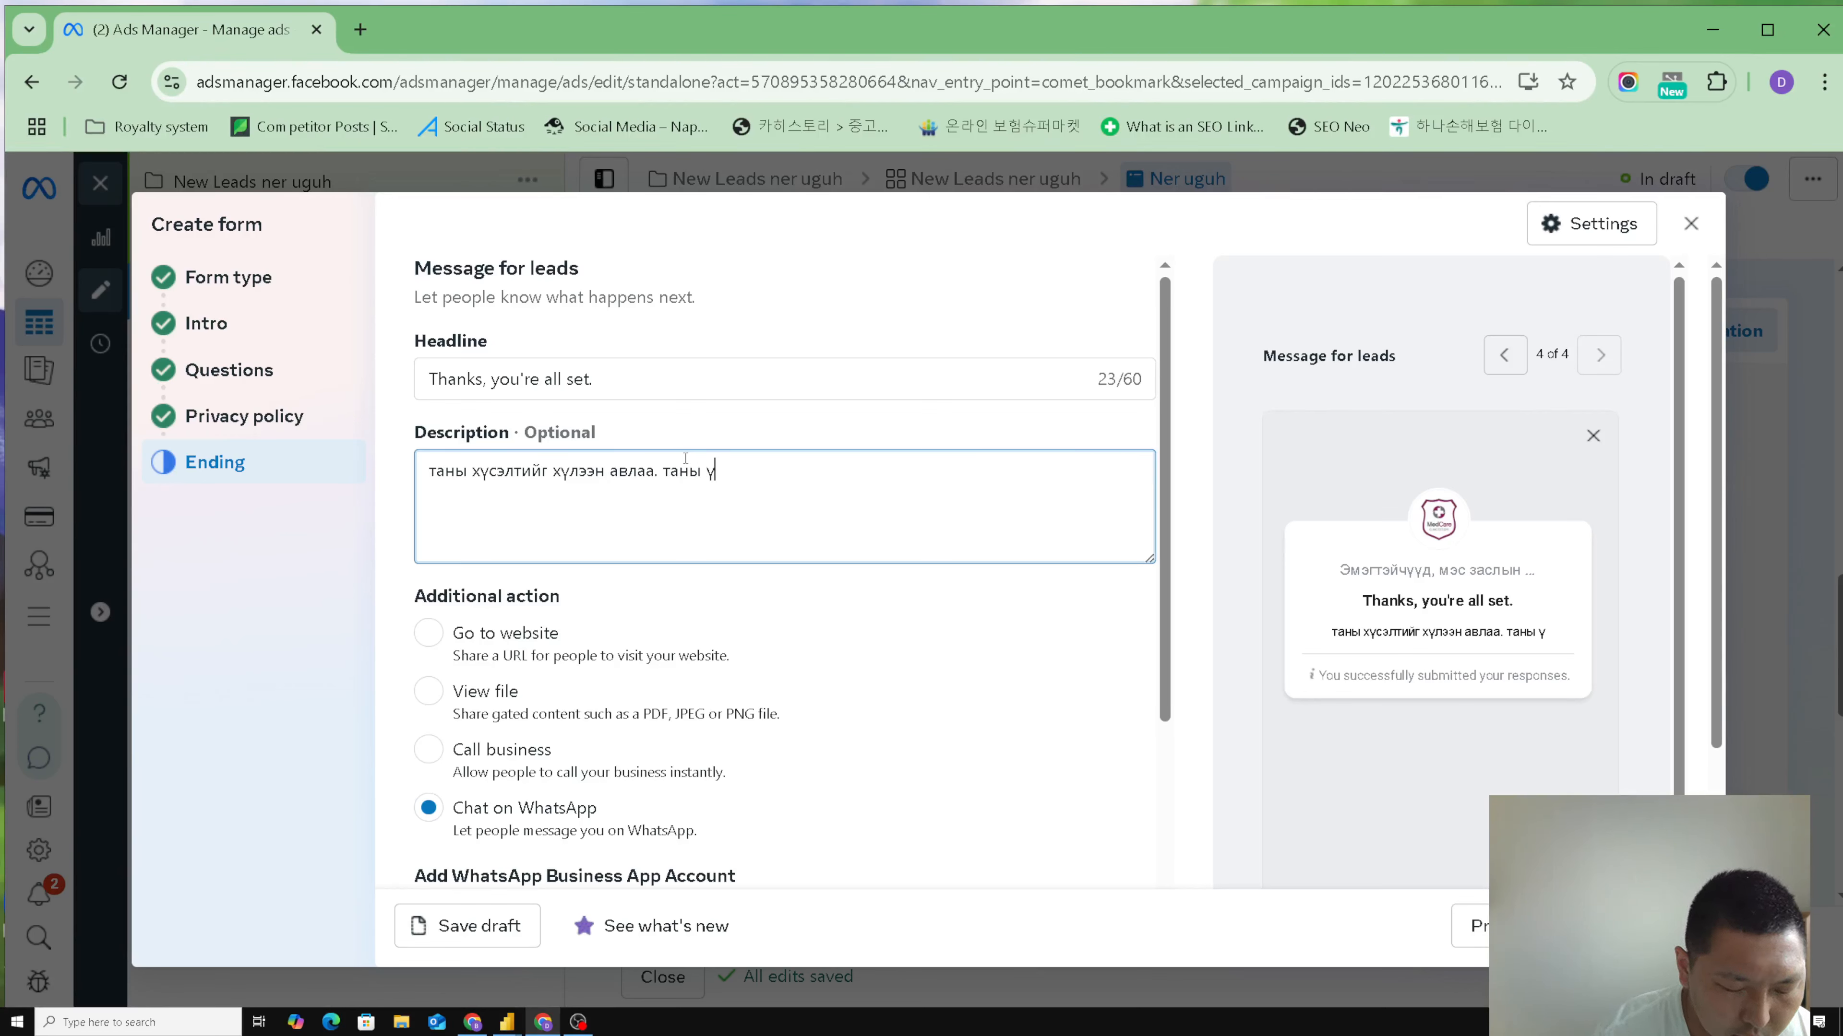
pyautogui.write('лдэсэн')
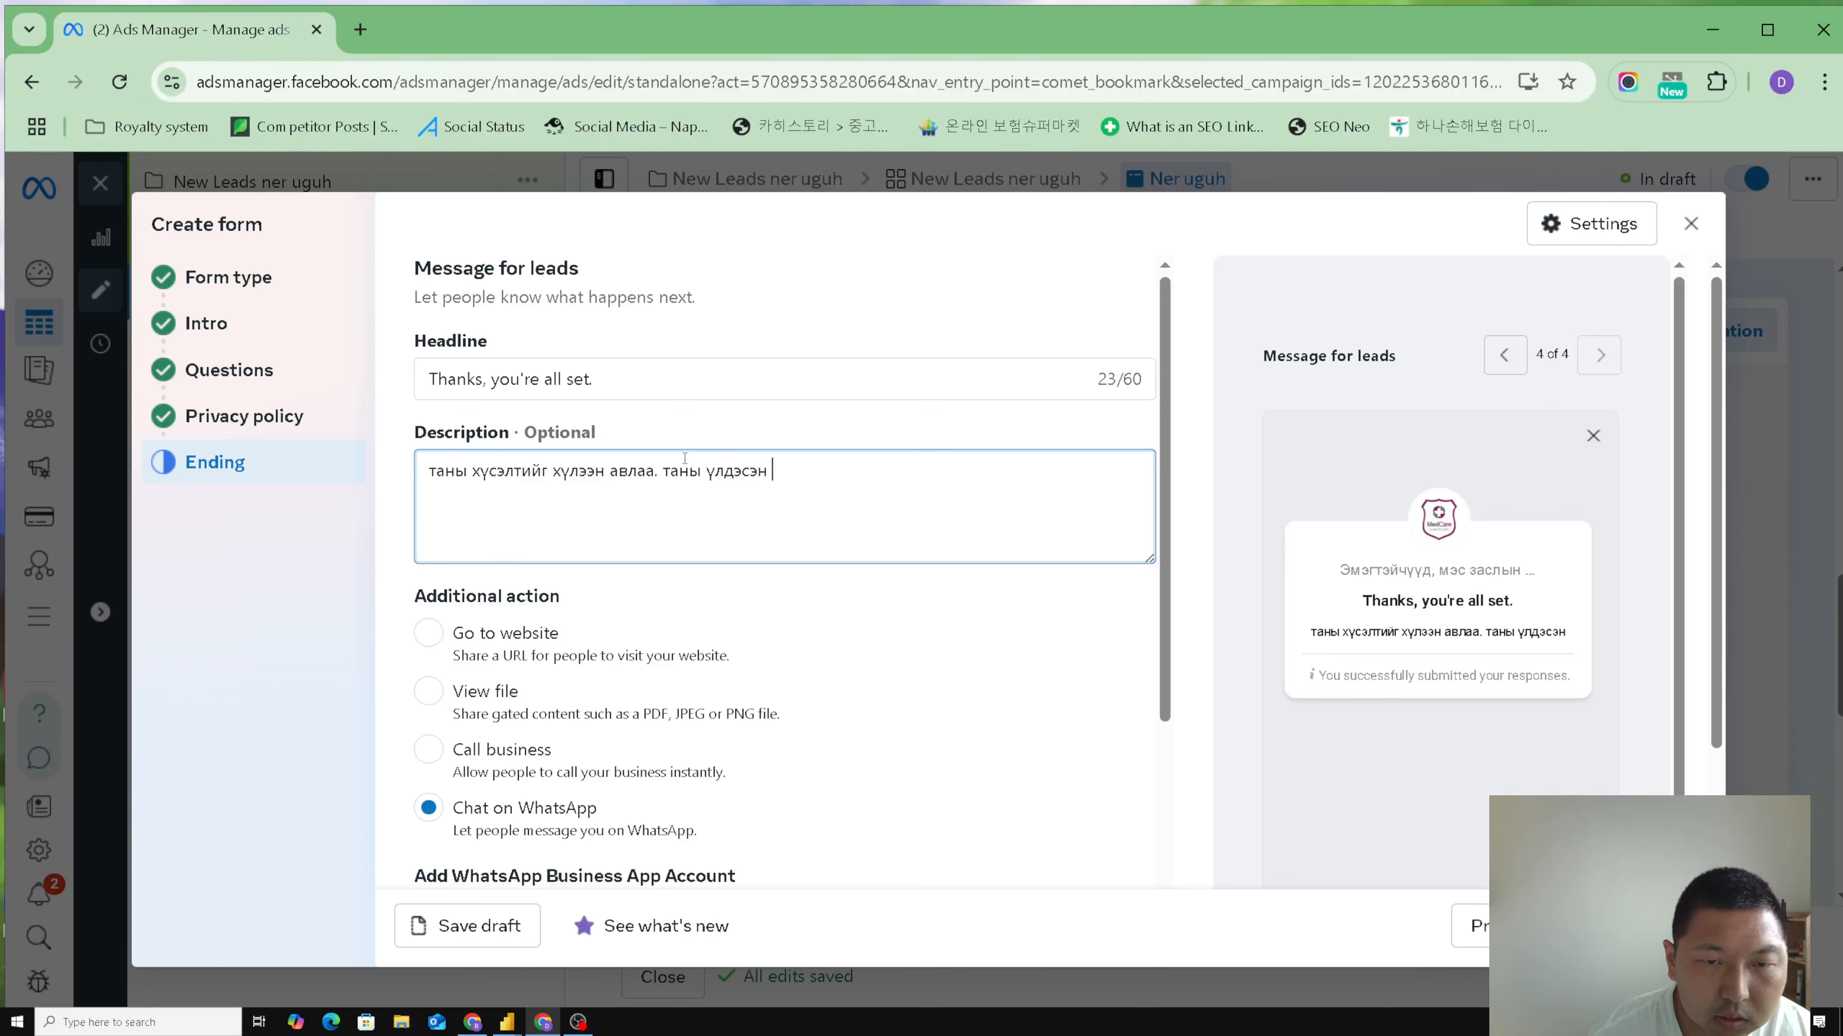
pyautogui.click(740, 470)
pyautogui.write('эн ')
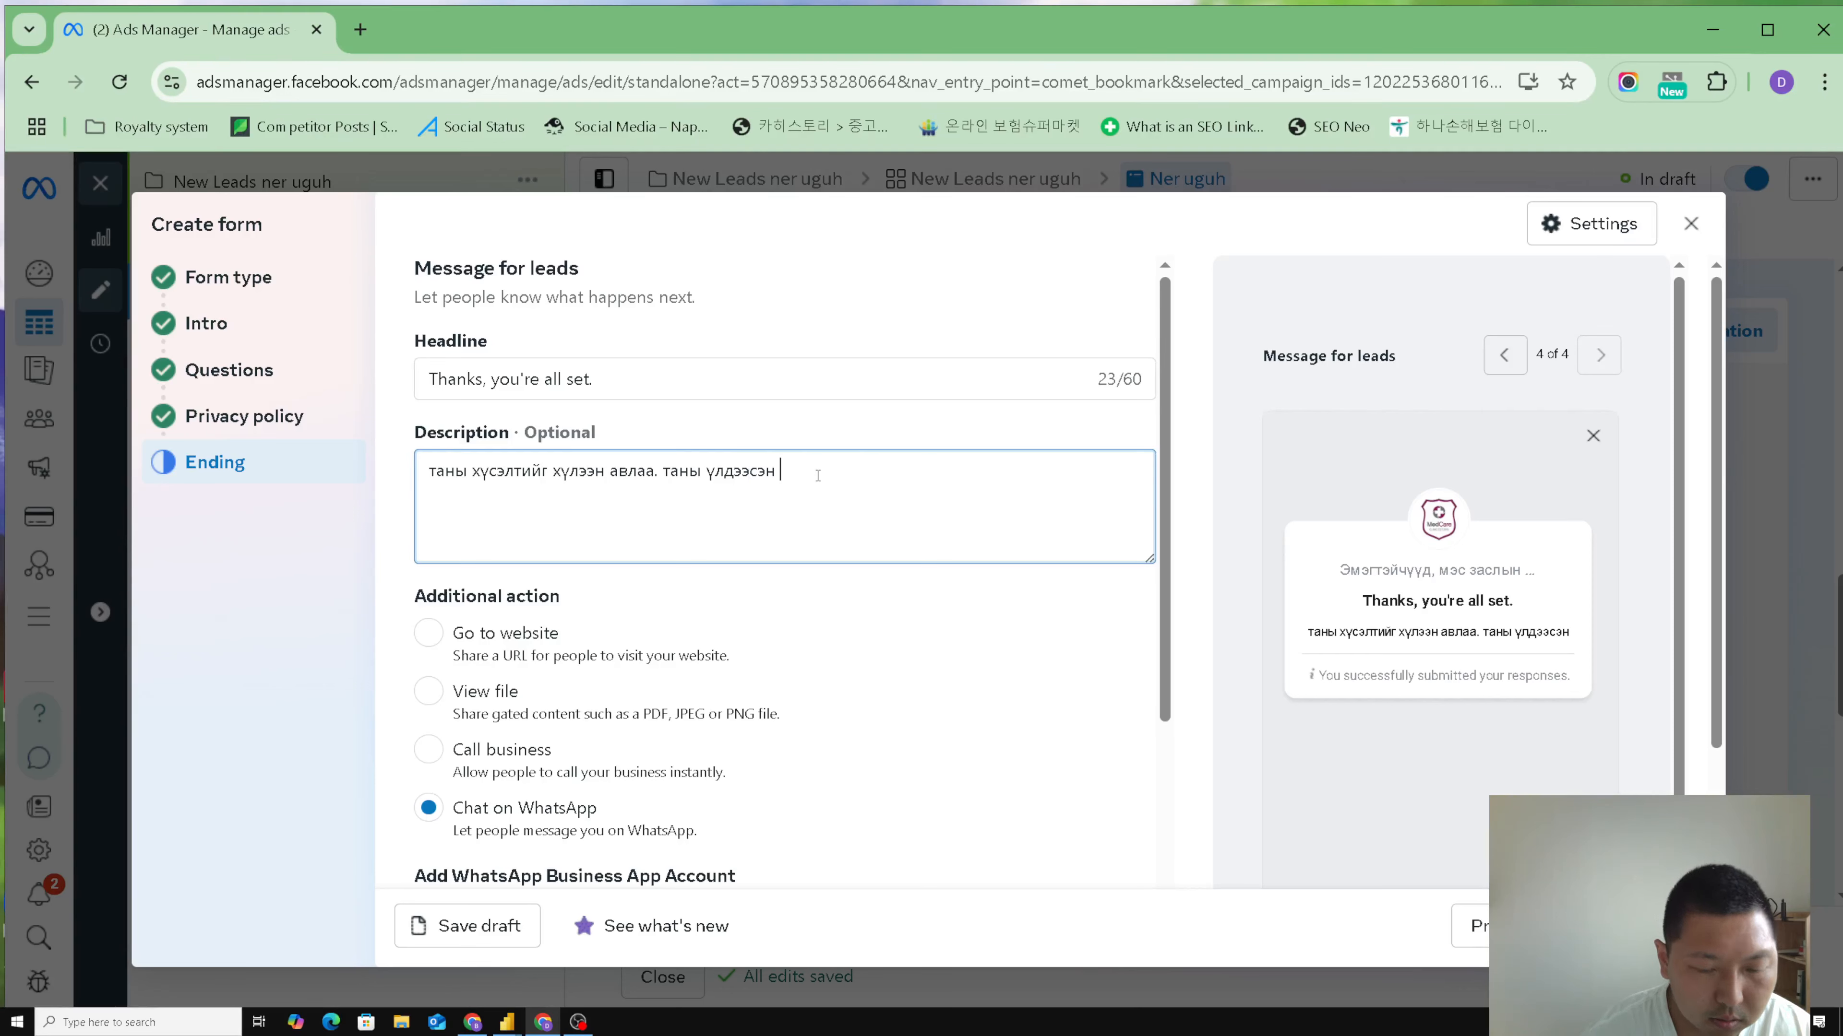
pyautogui.write('утасны ')
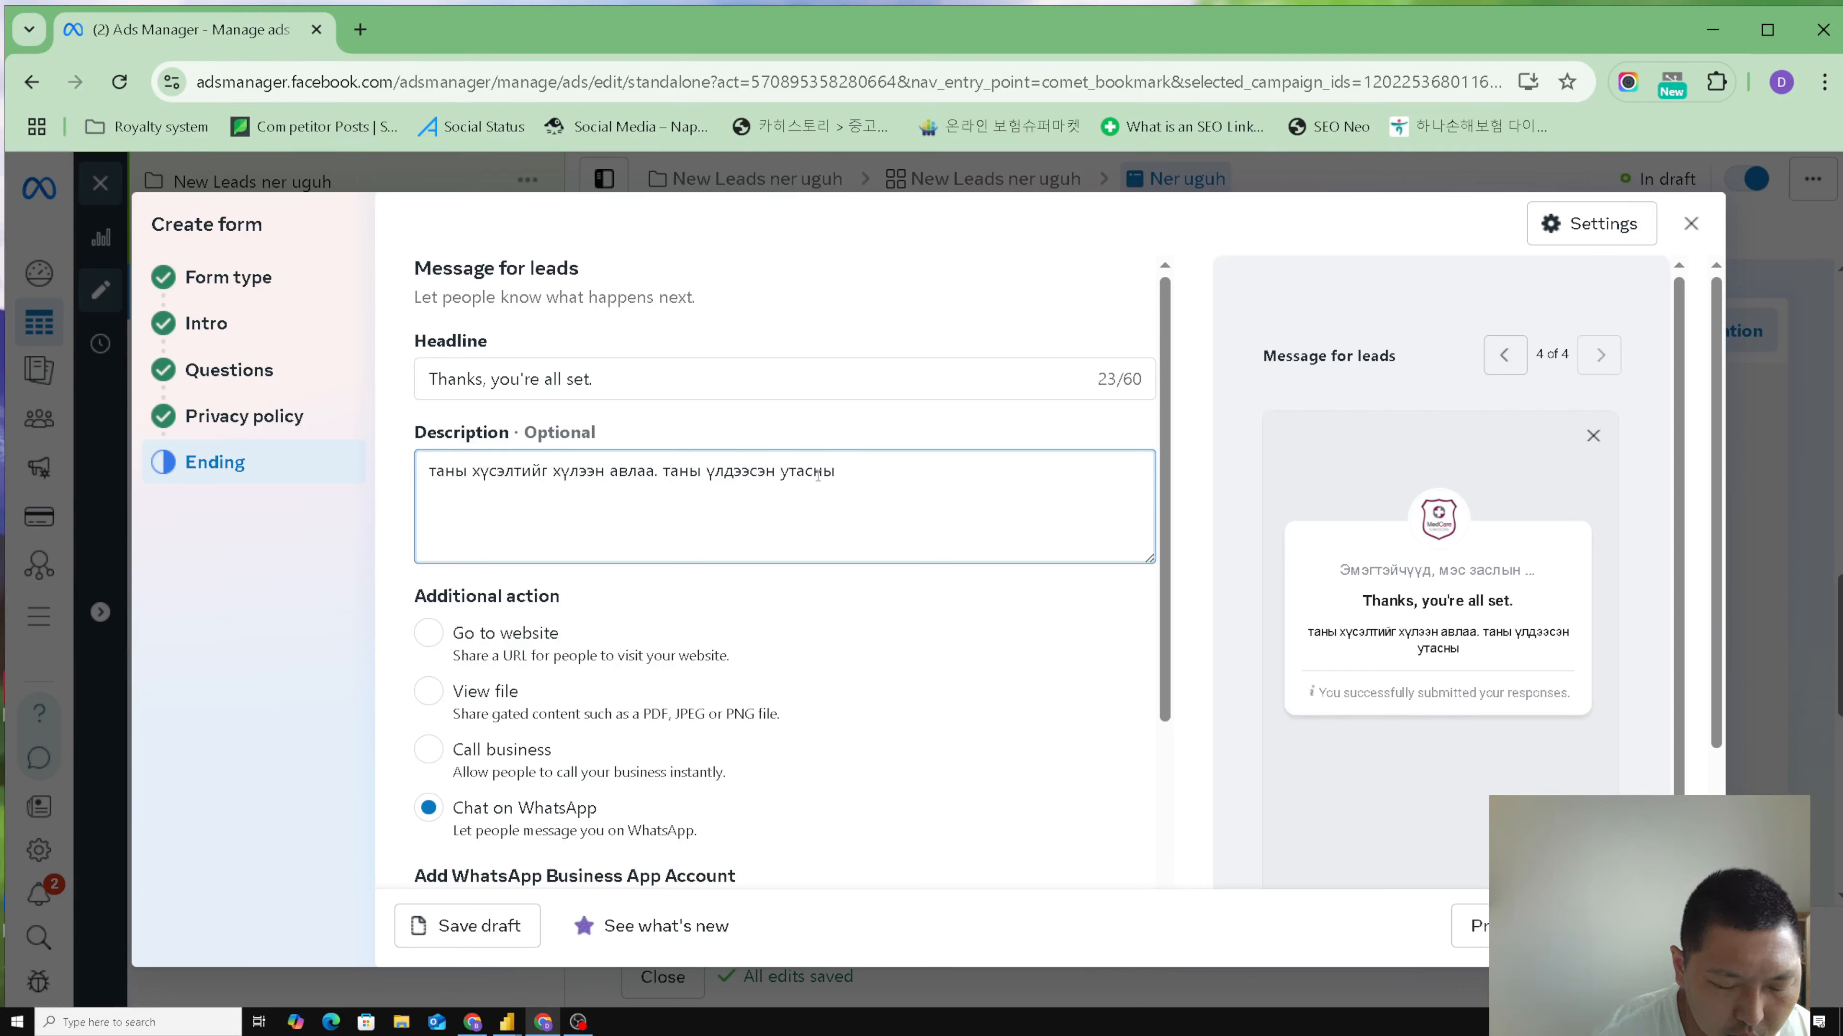
pyautogui.write('дугаараар')
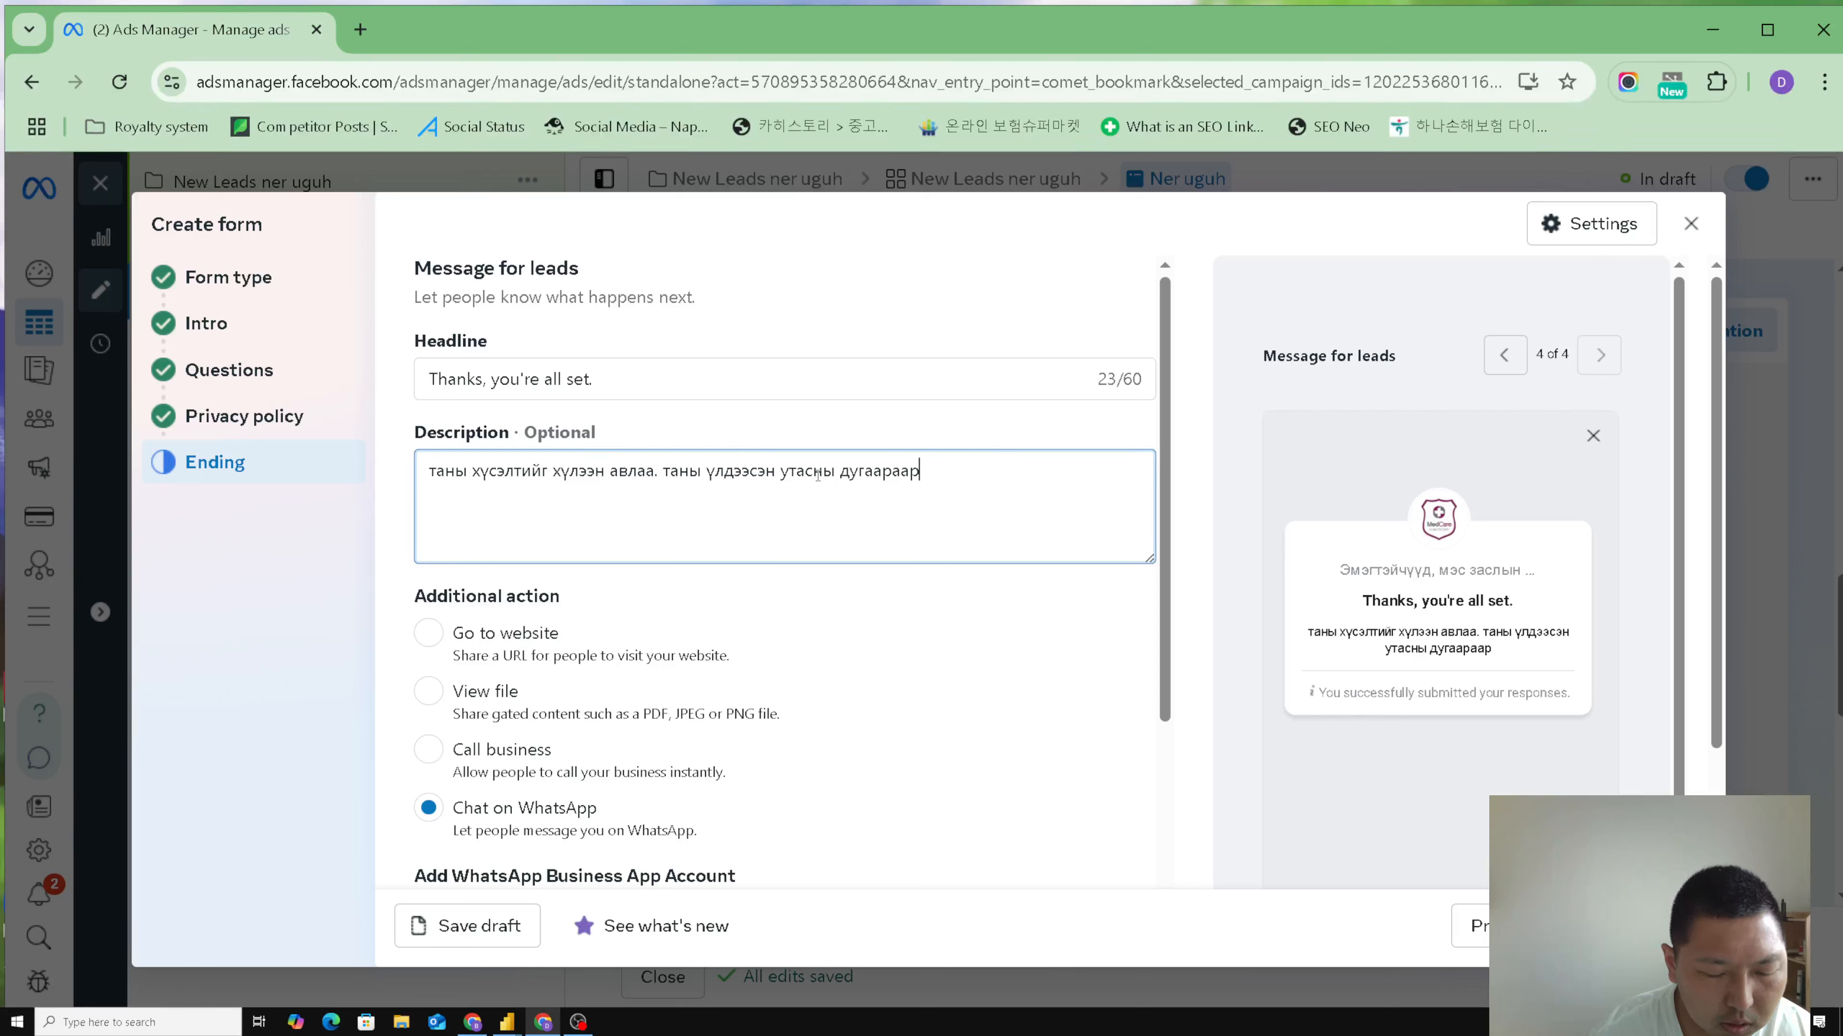
pyautogui.write(' бид эргэн')
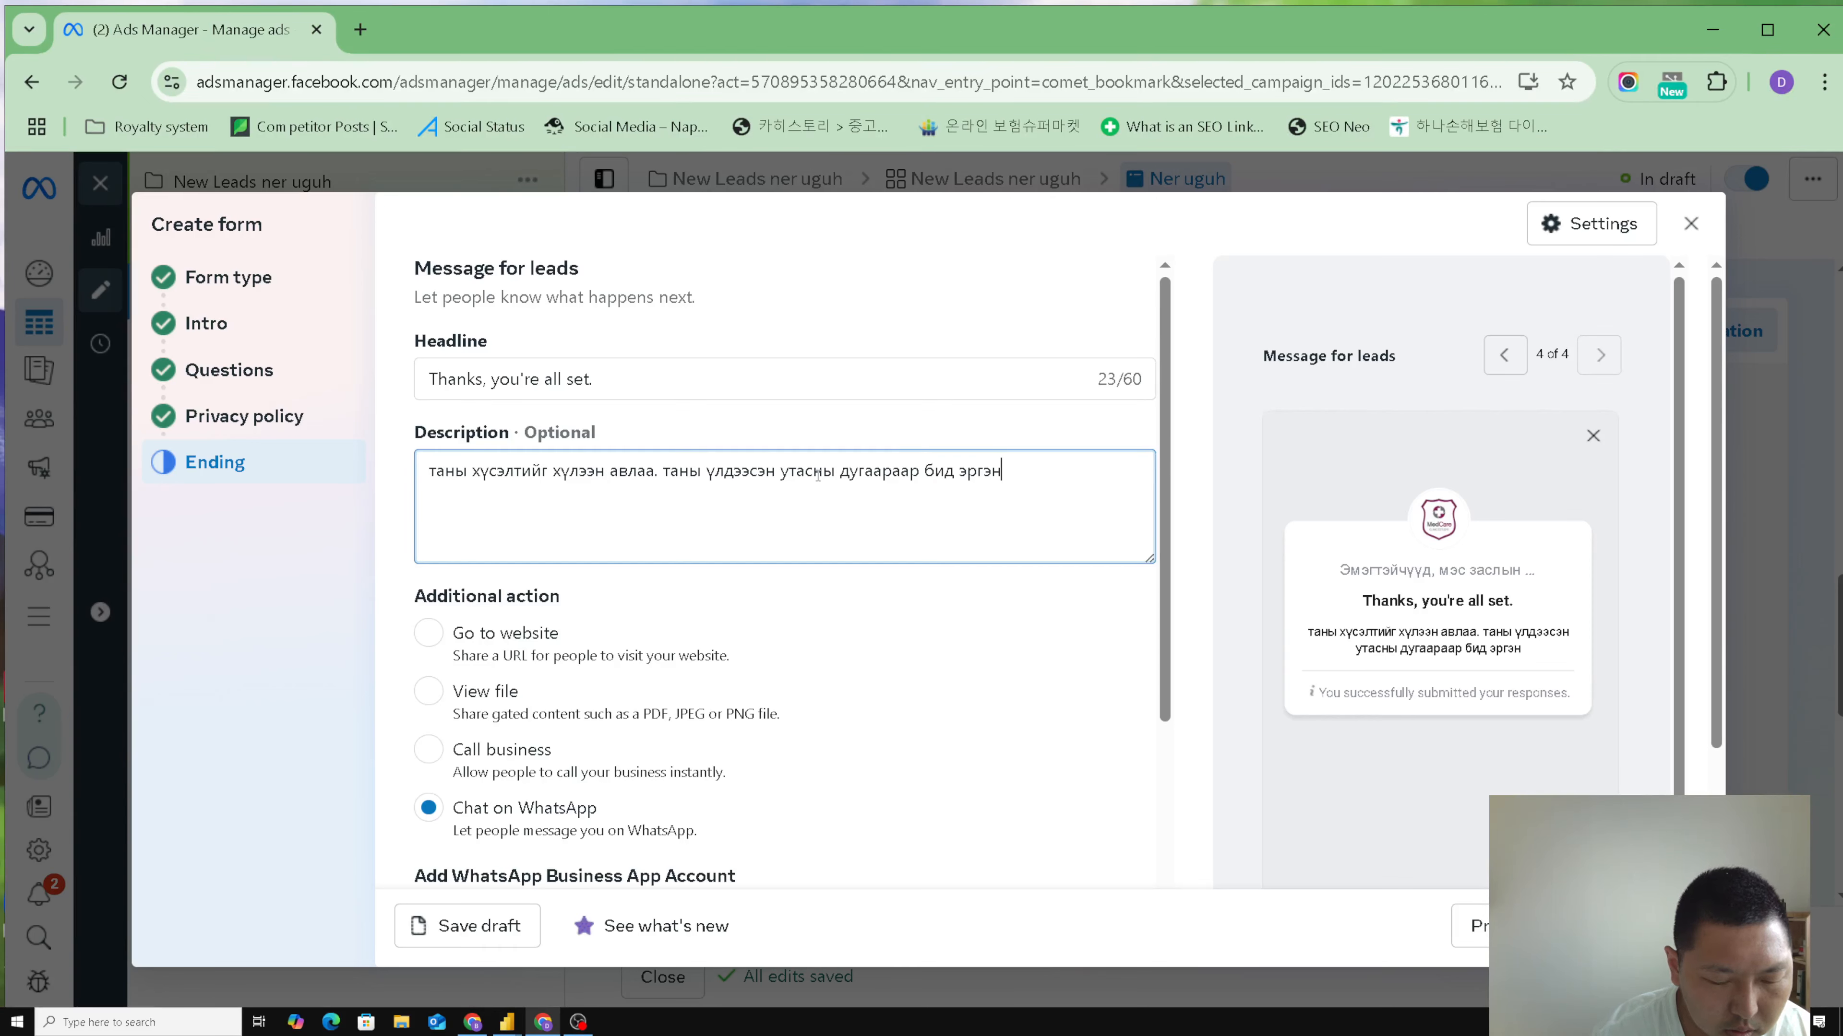
pyautogui.write(' холбогдох болно.')
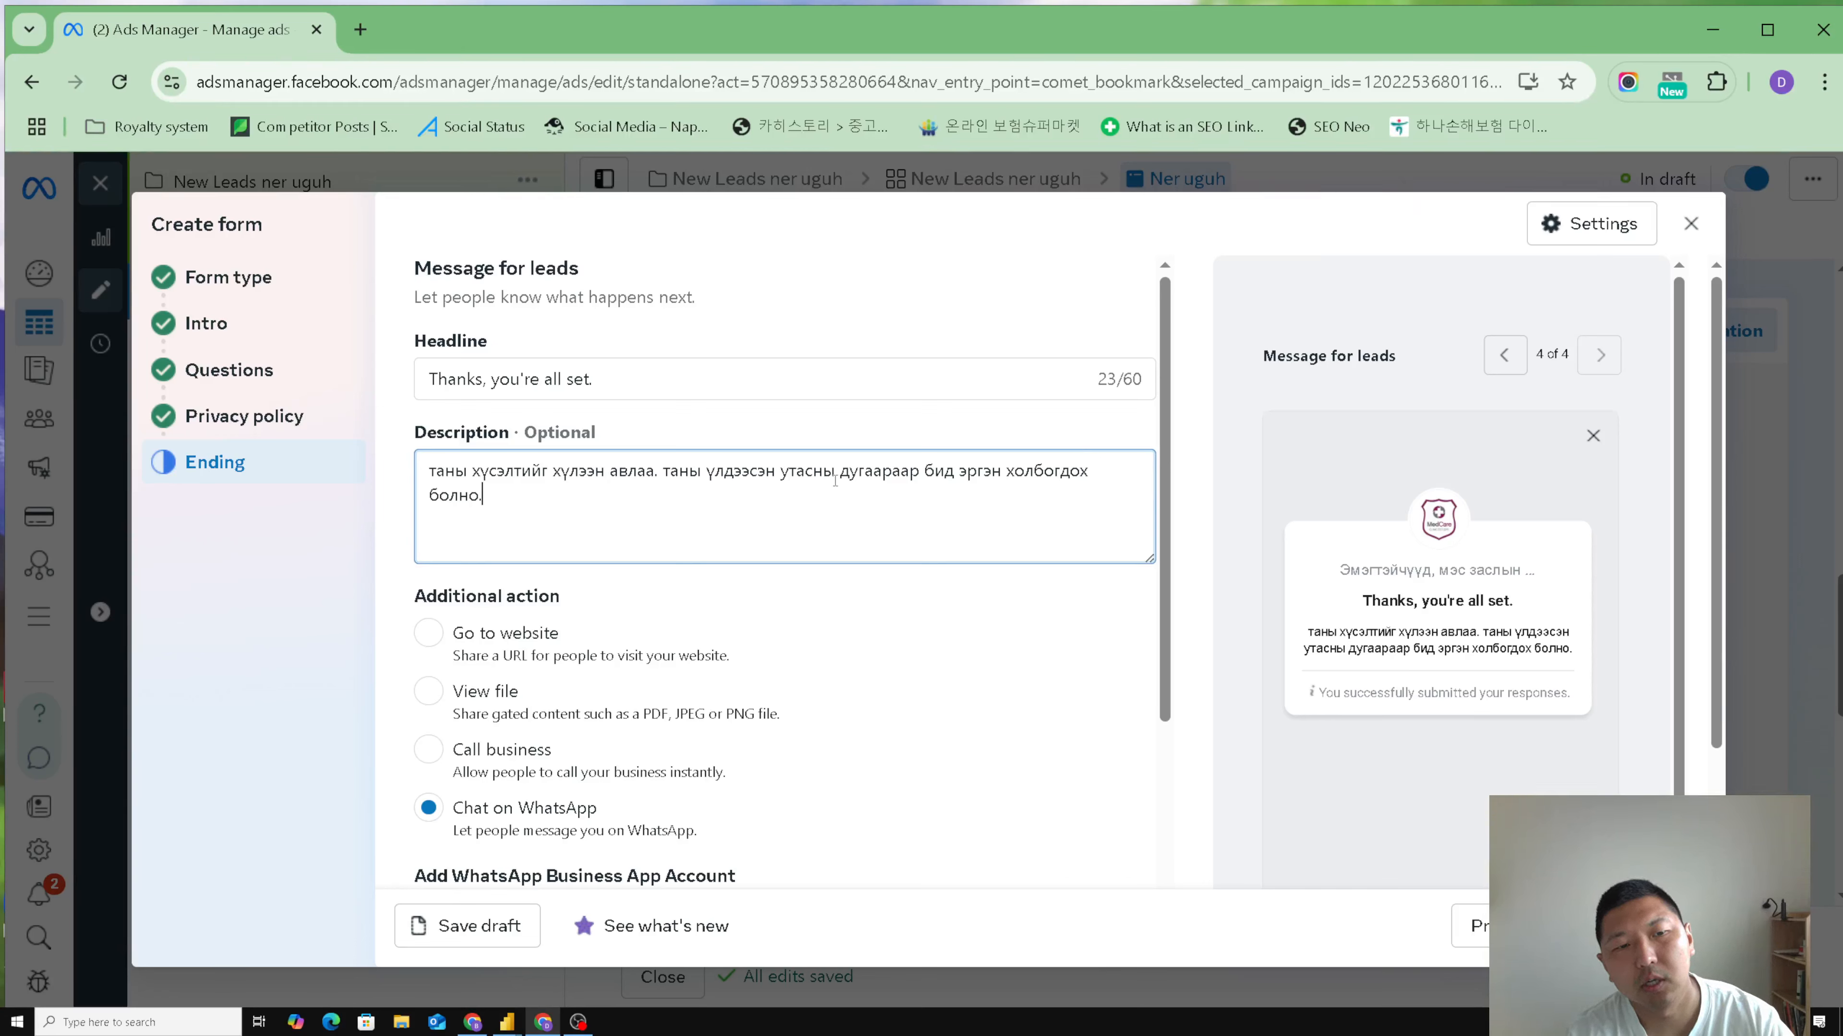
pyautogui.click(791, 581)
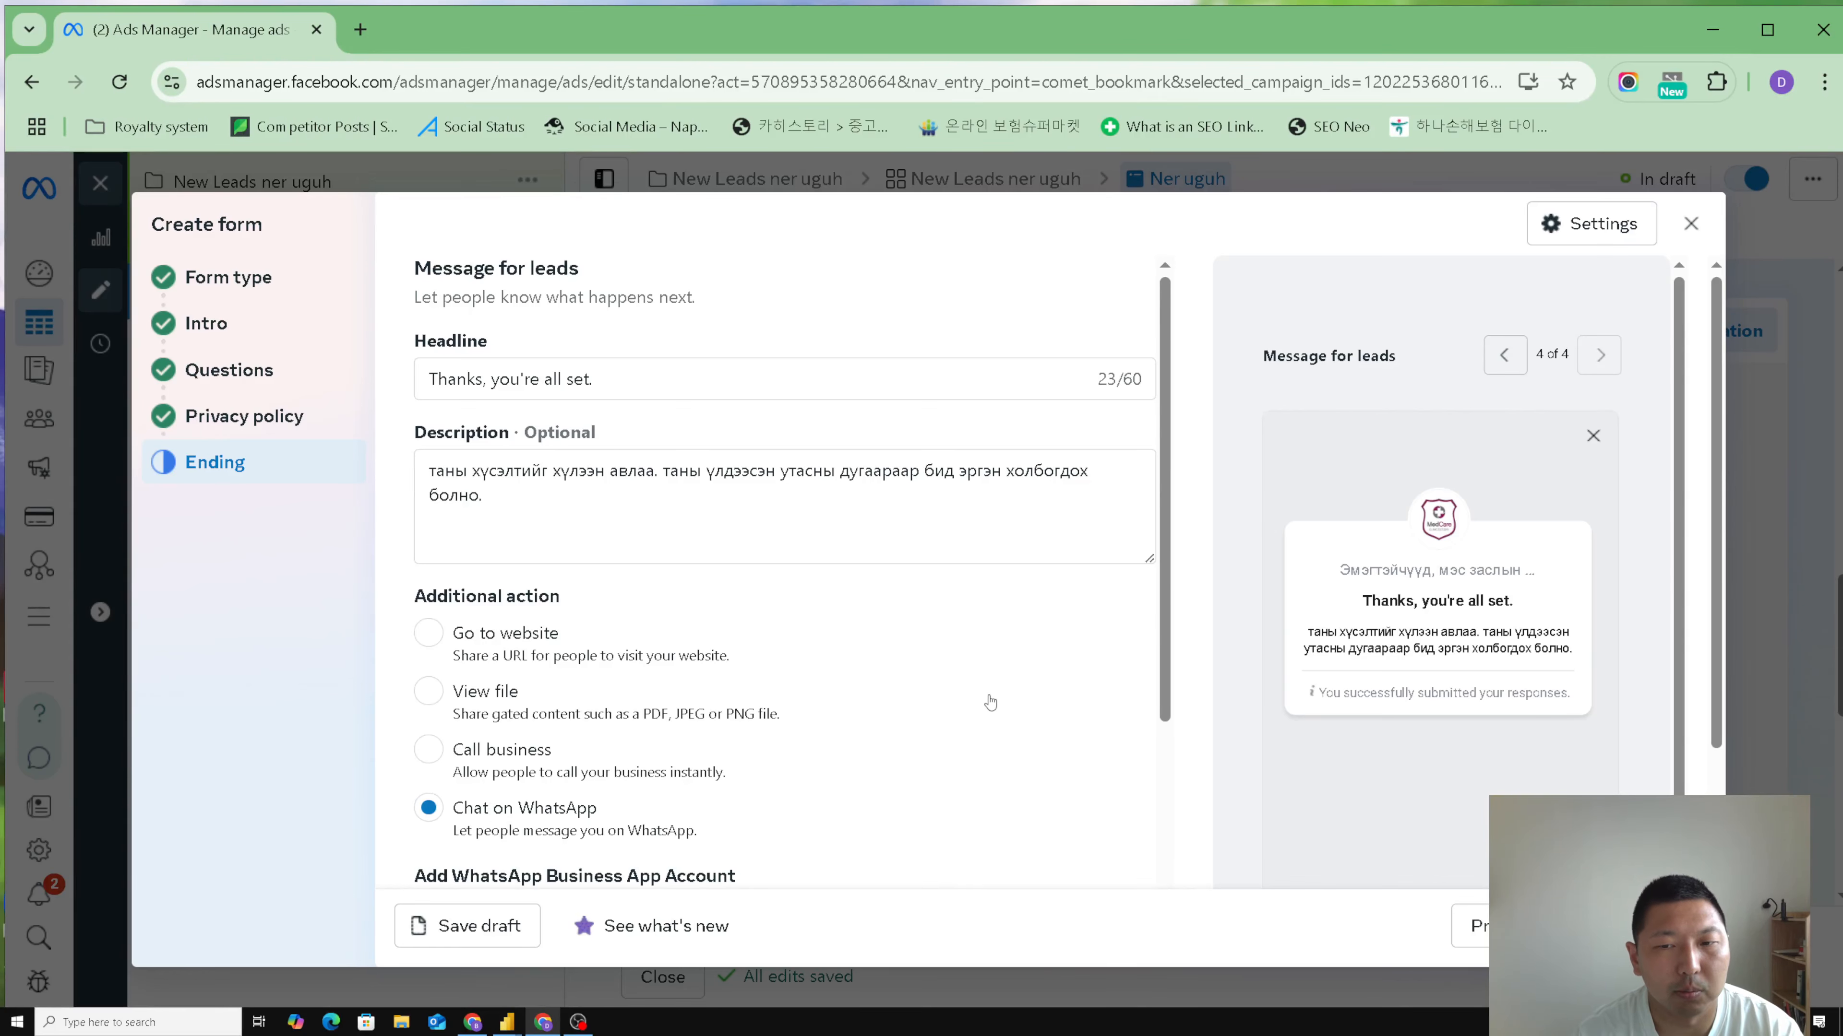
pyautogui.scroll(-3, 987, 700)
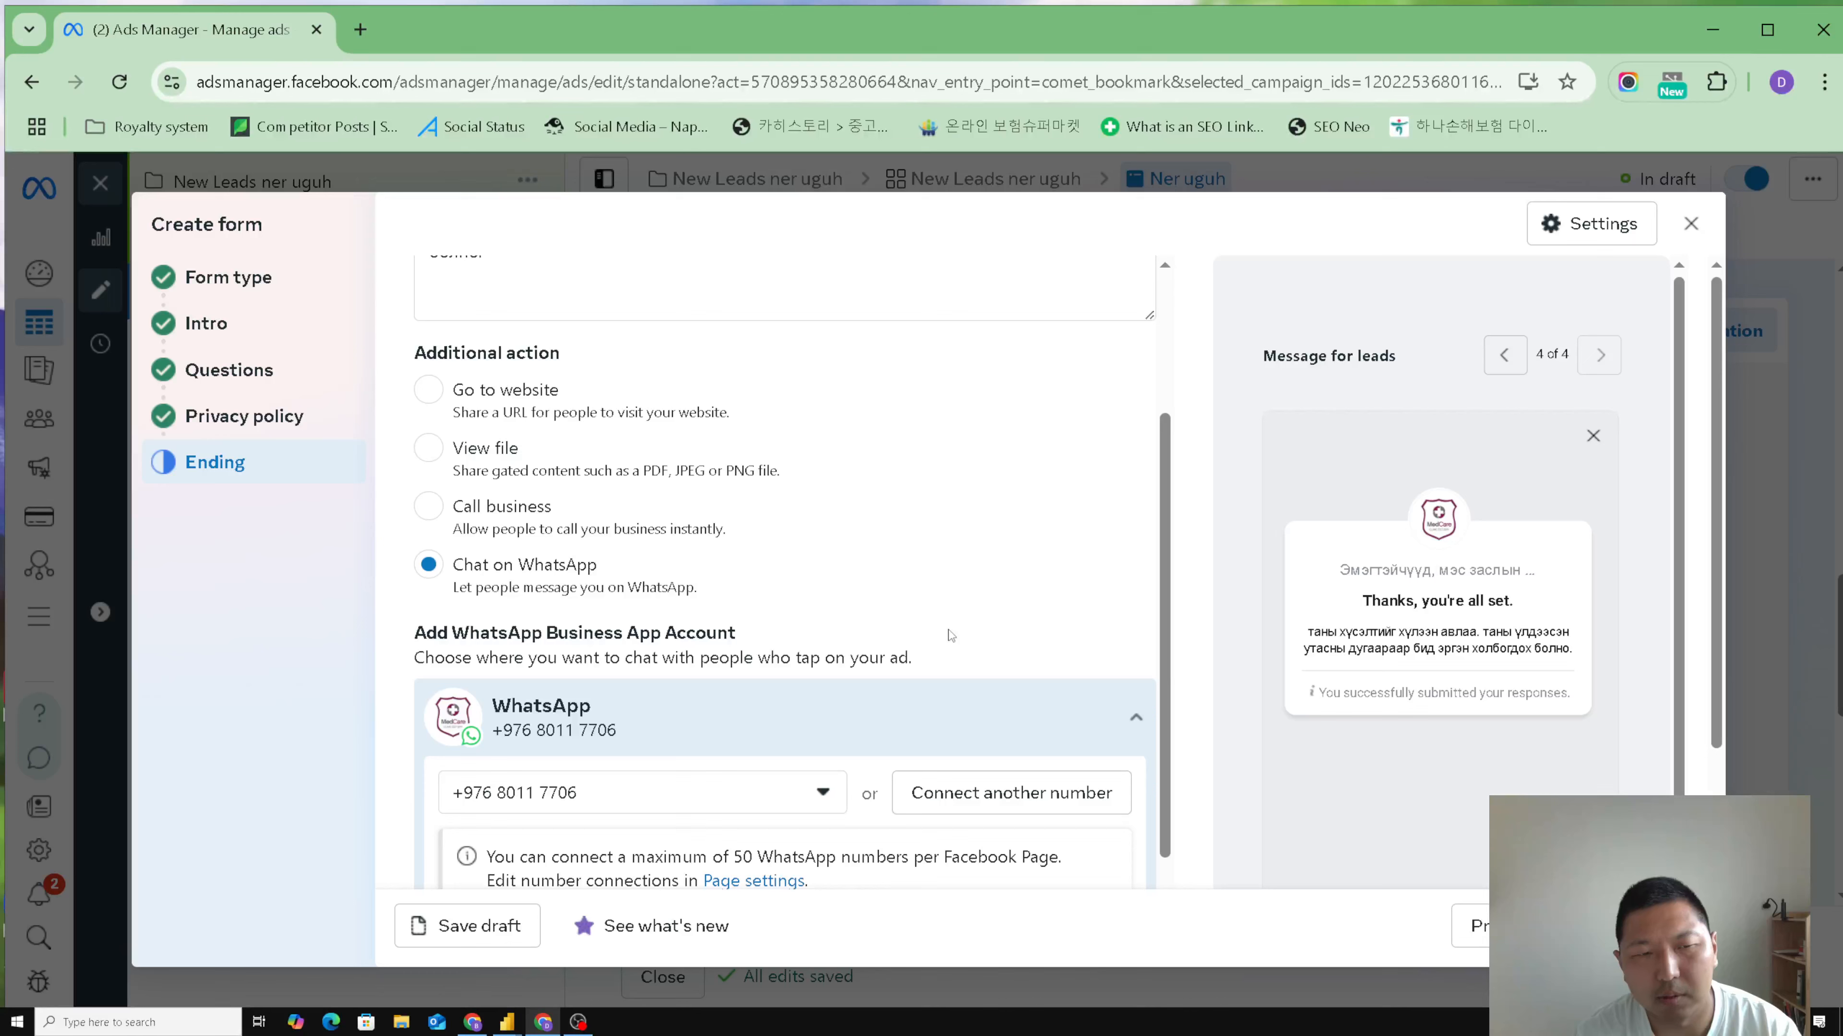
pyautogui.scroll(2, 950, 637)
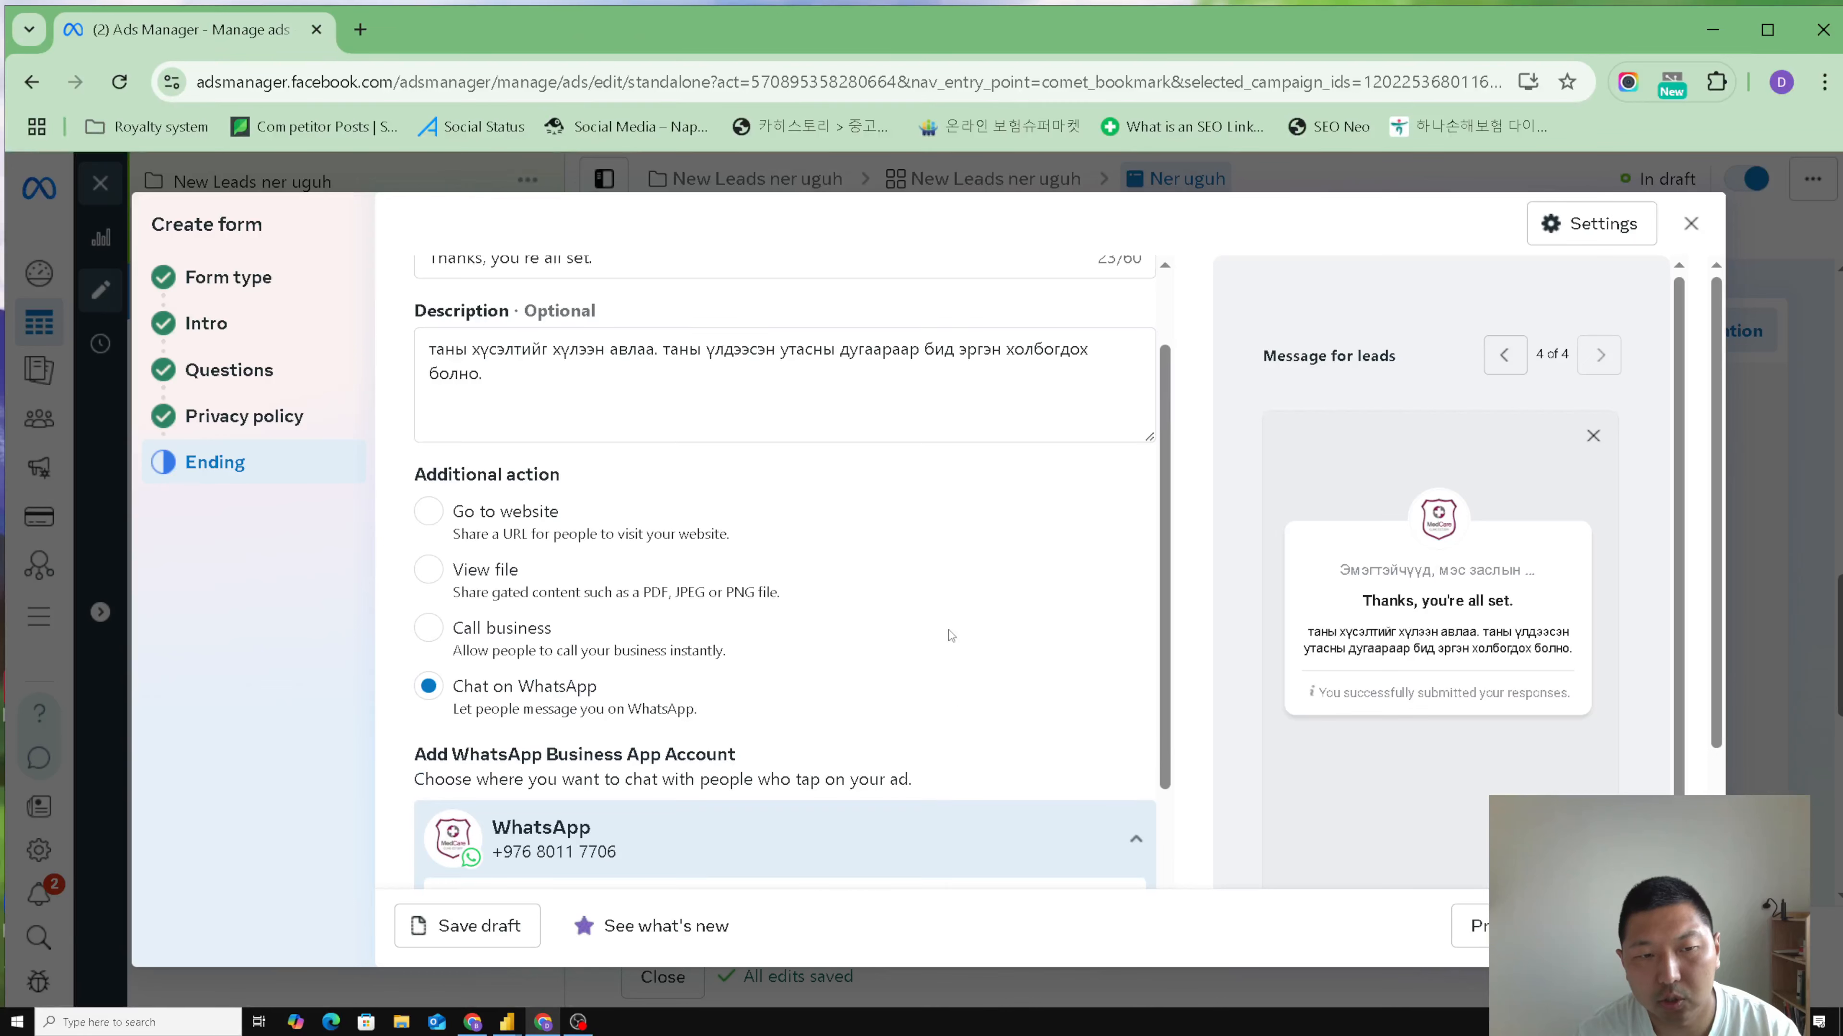
pyautogui.click(428, 570)
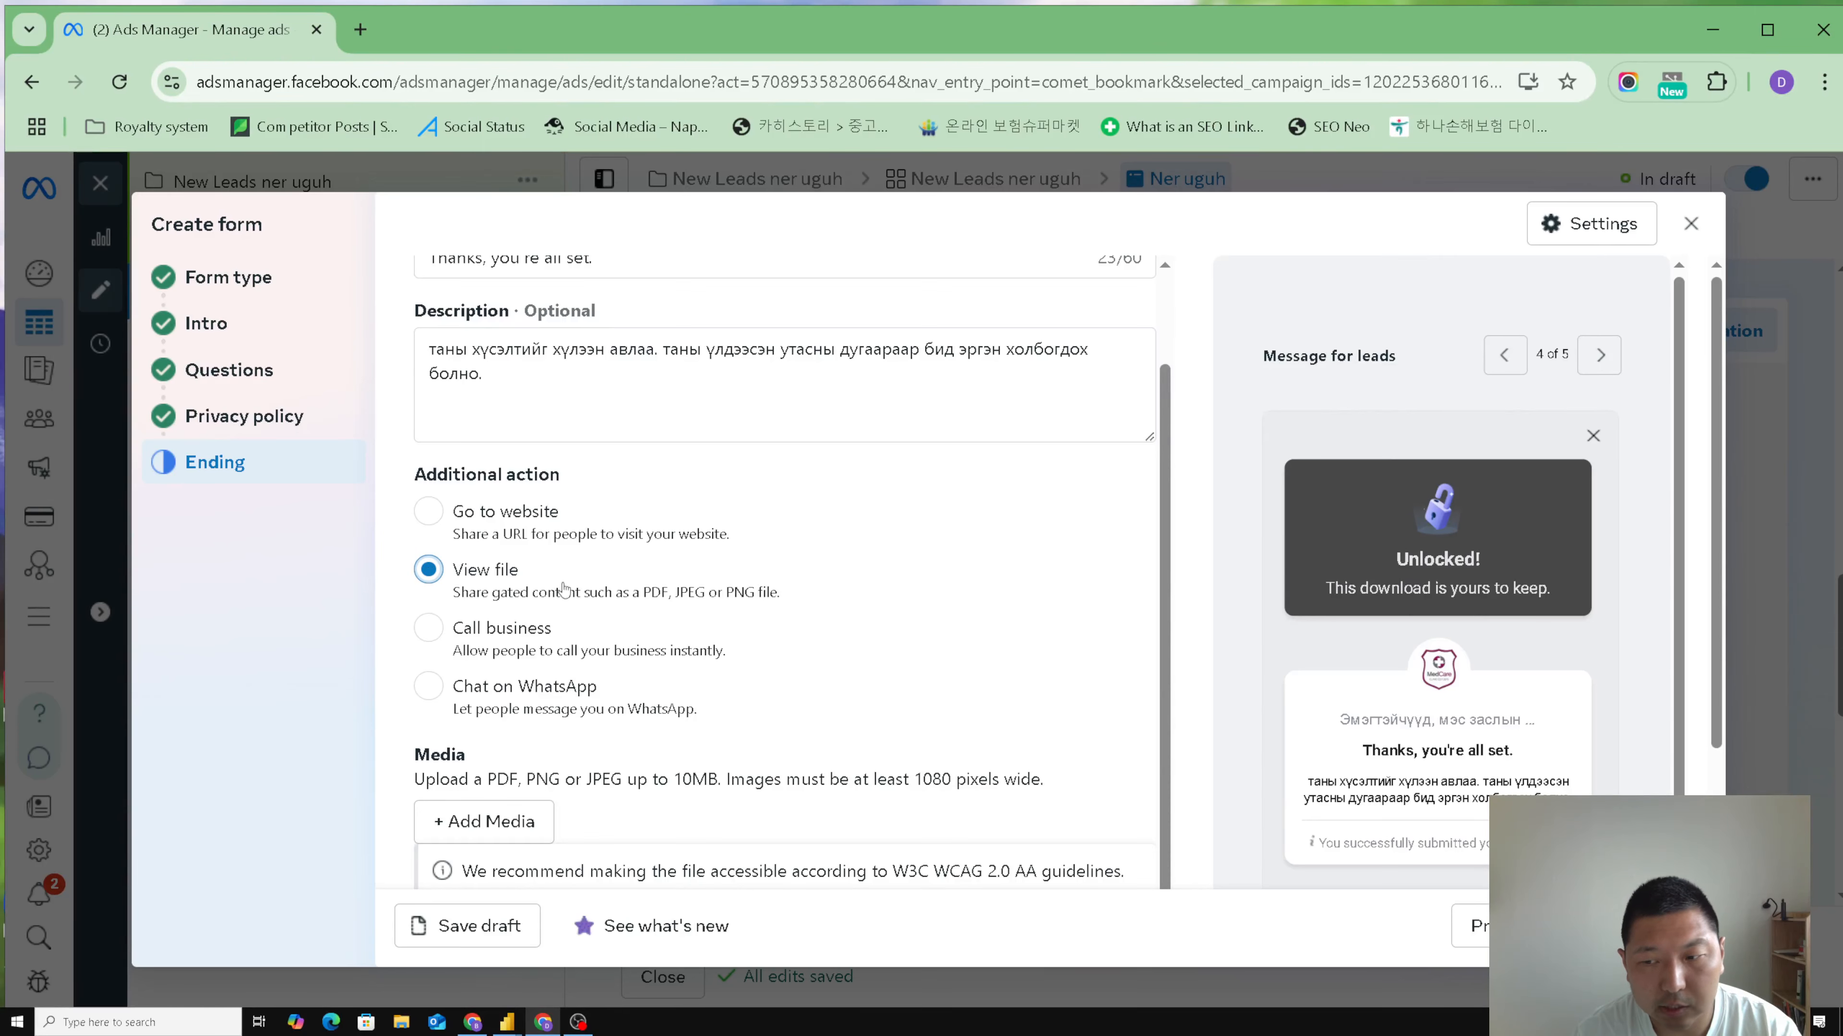
pyautogui.scroll(-2, 794, 664)
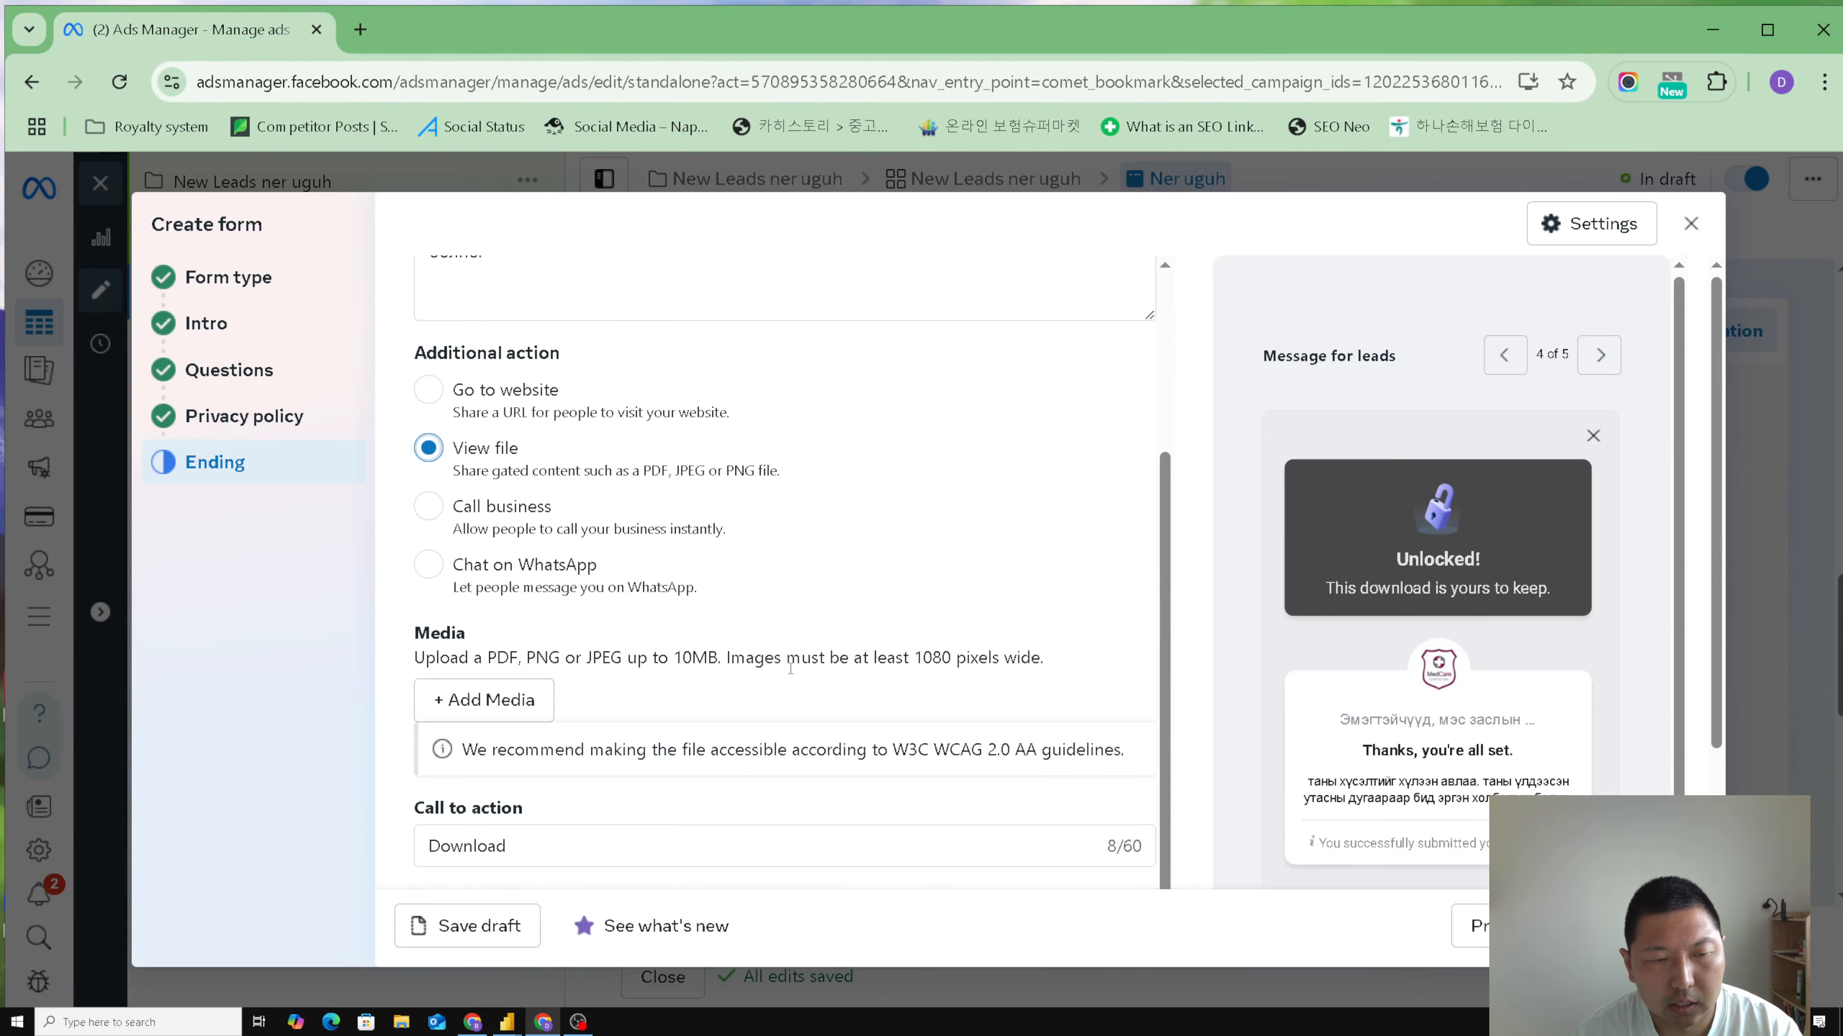
pyautogui.click(473, 700)
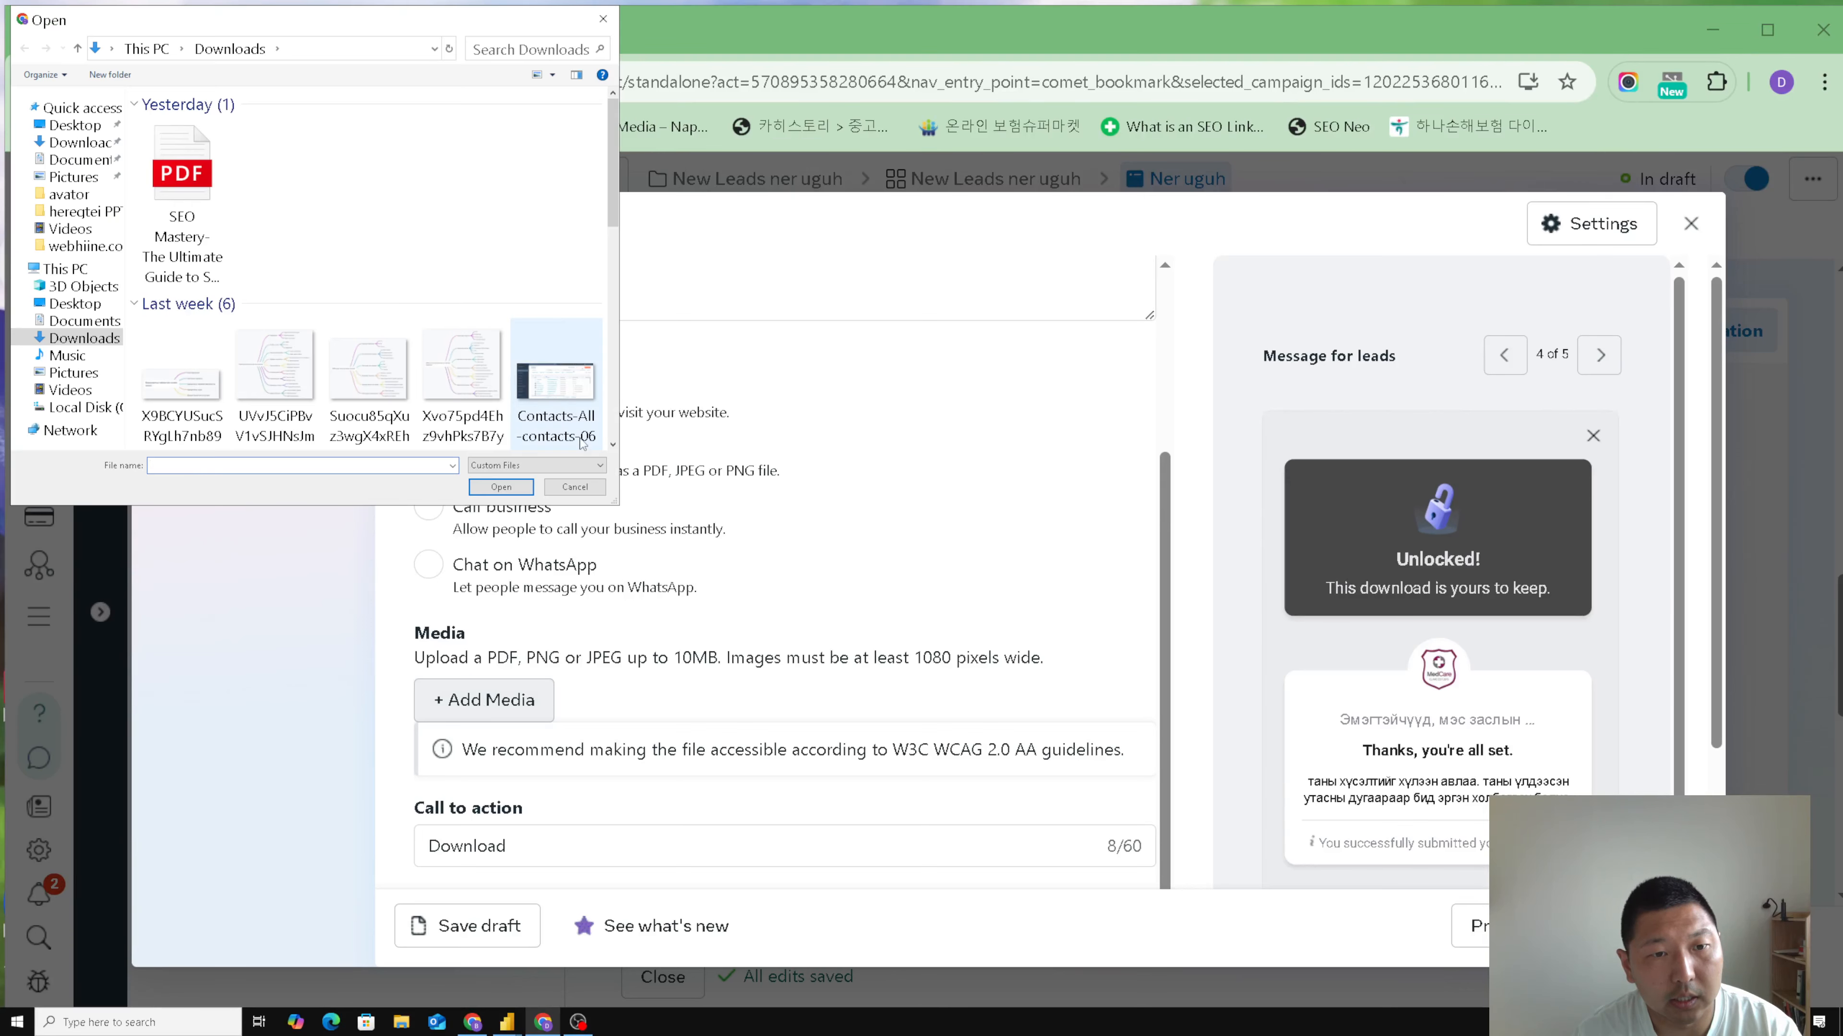
pyautogui.click(574, 488)
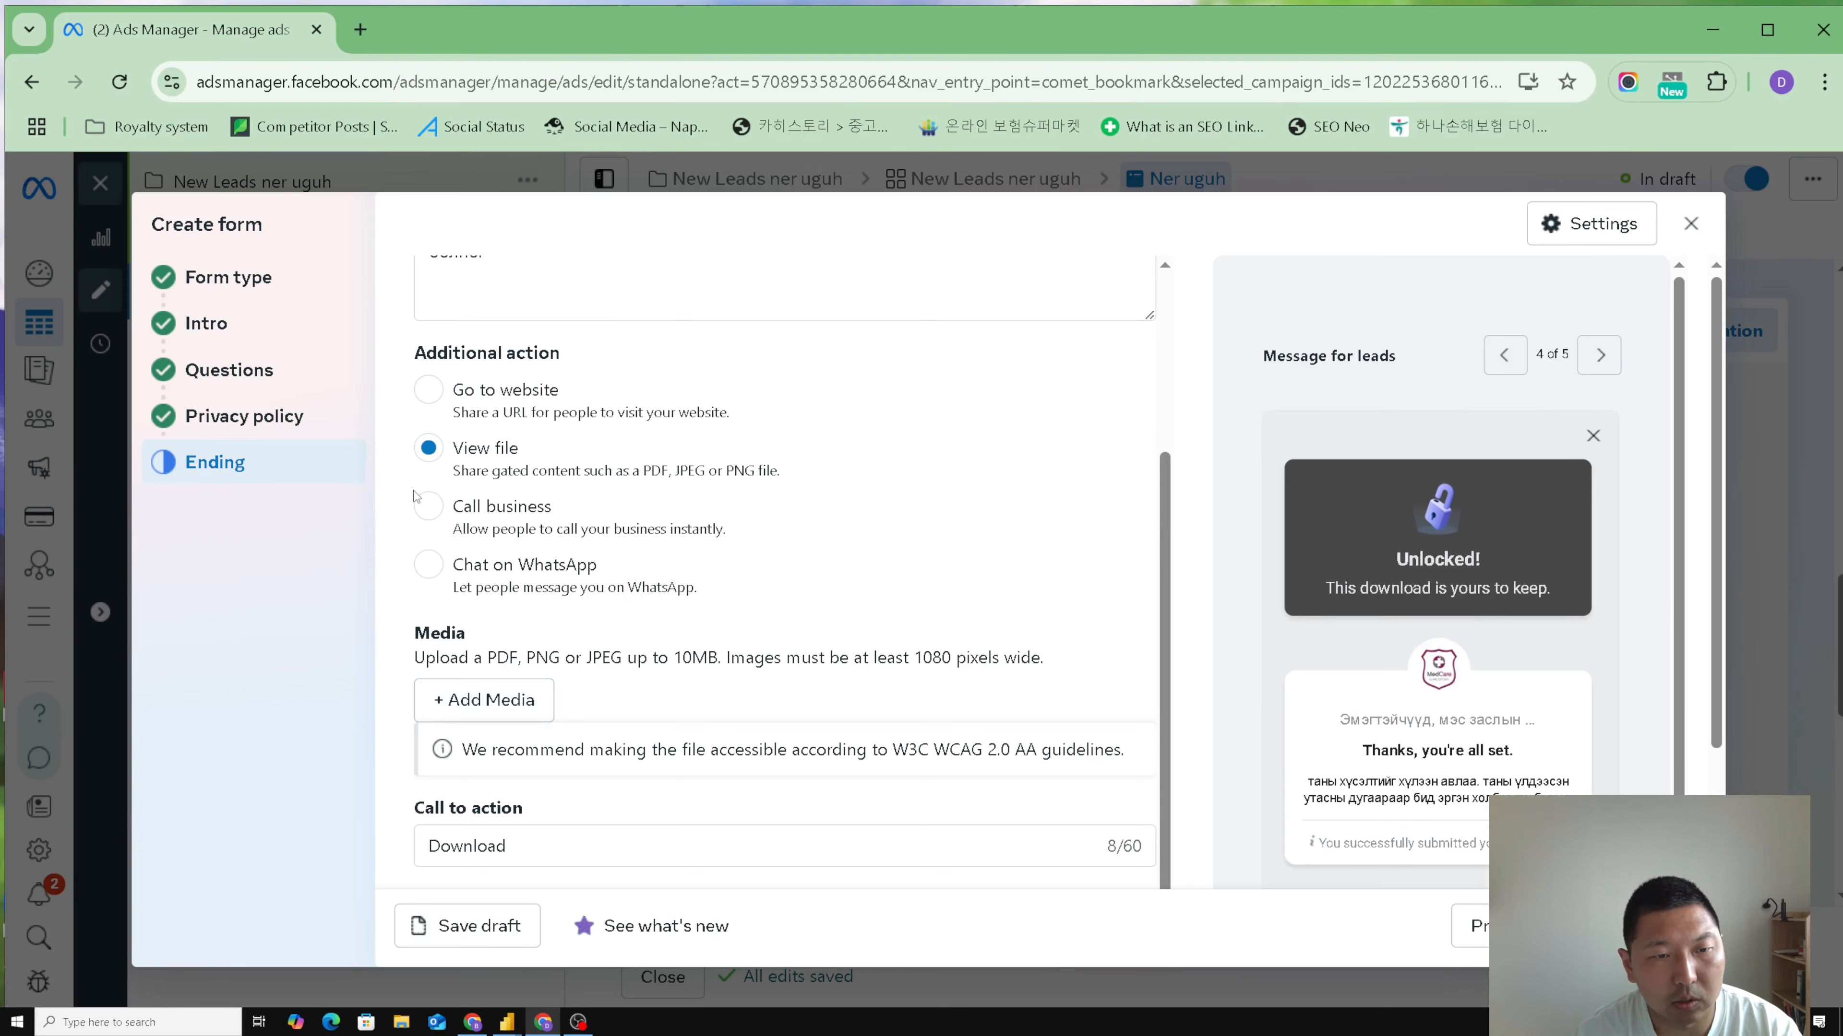
# - Set the ending's additional action to Go to website with the link webhiine.com
pyautogui.click(428, 390)
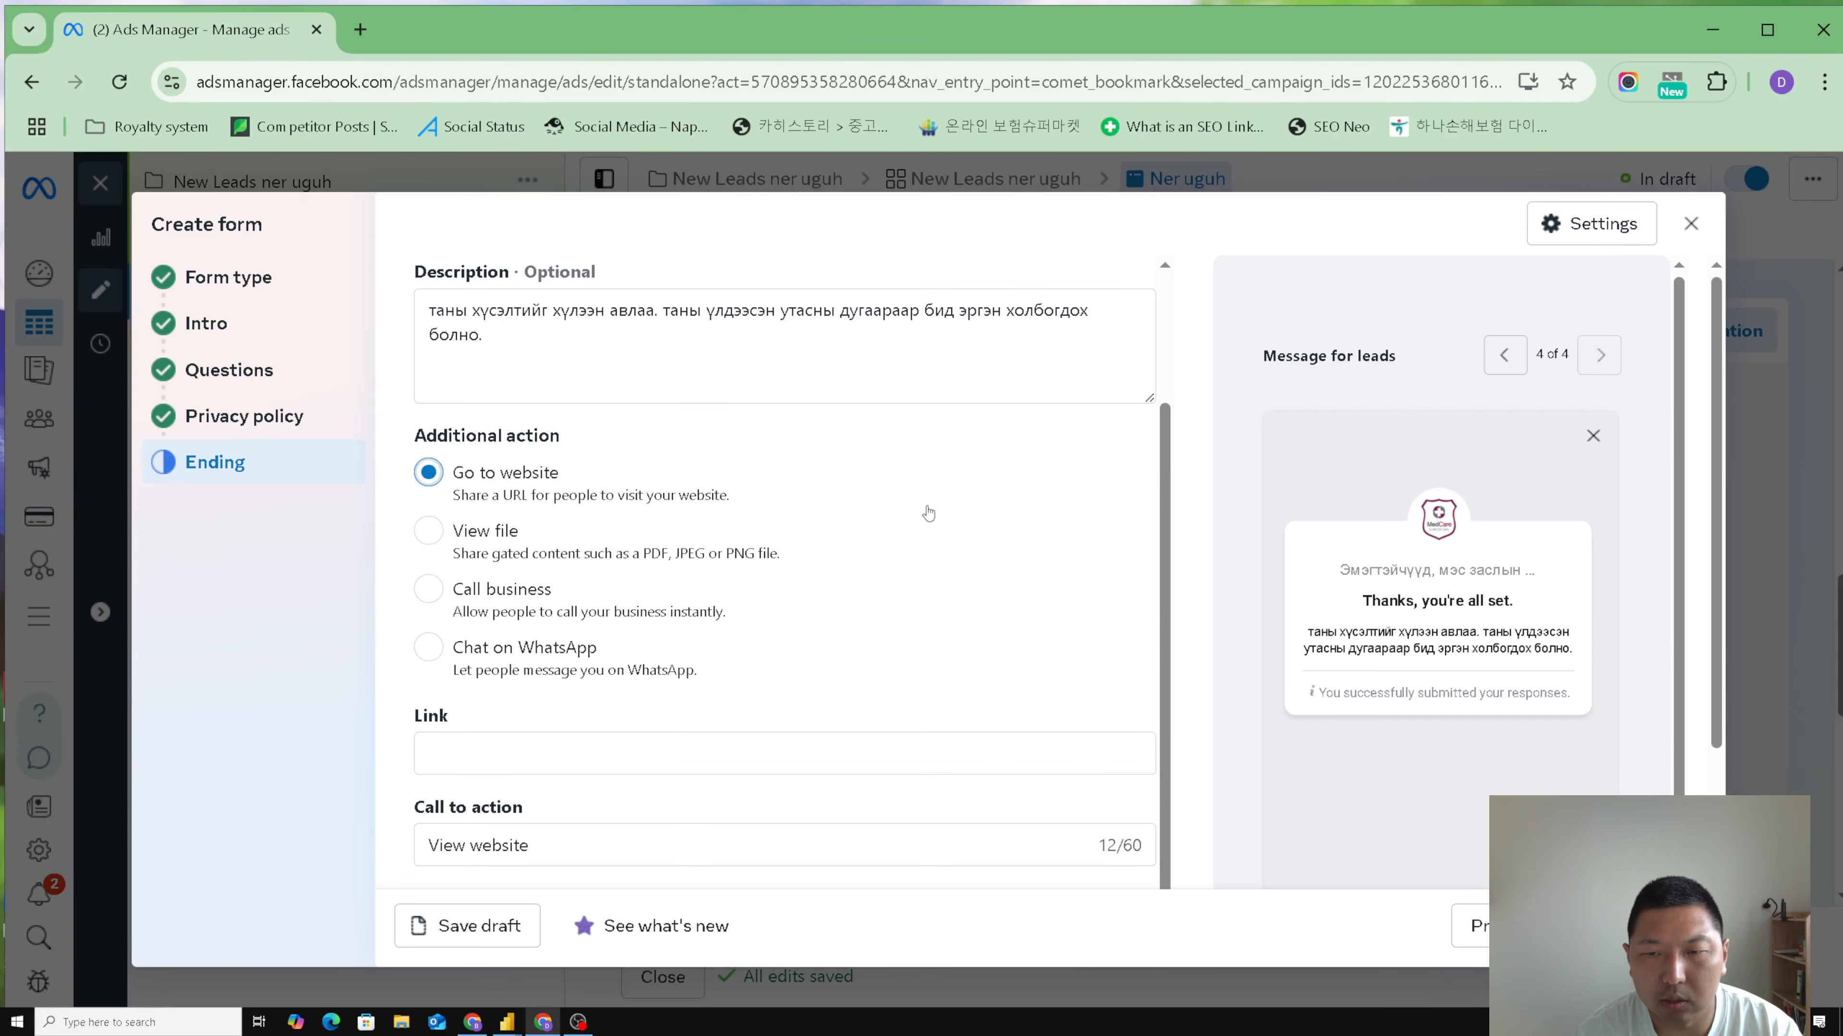
pyautogui.click(631, 762)
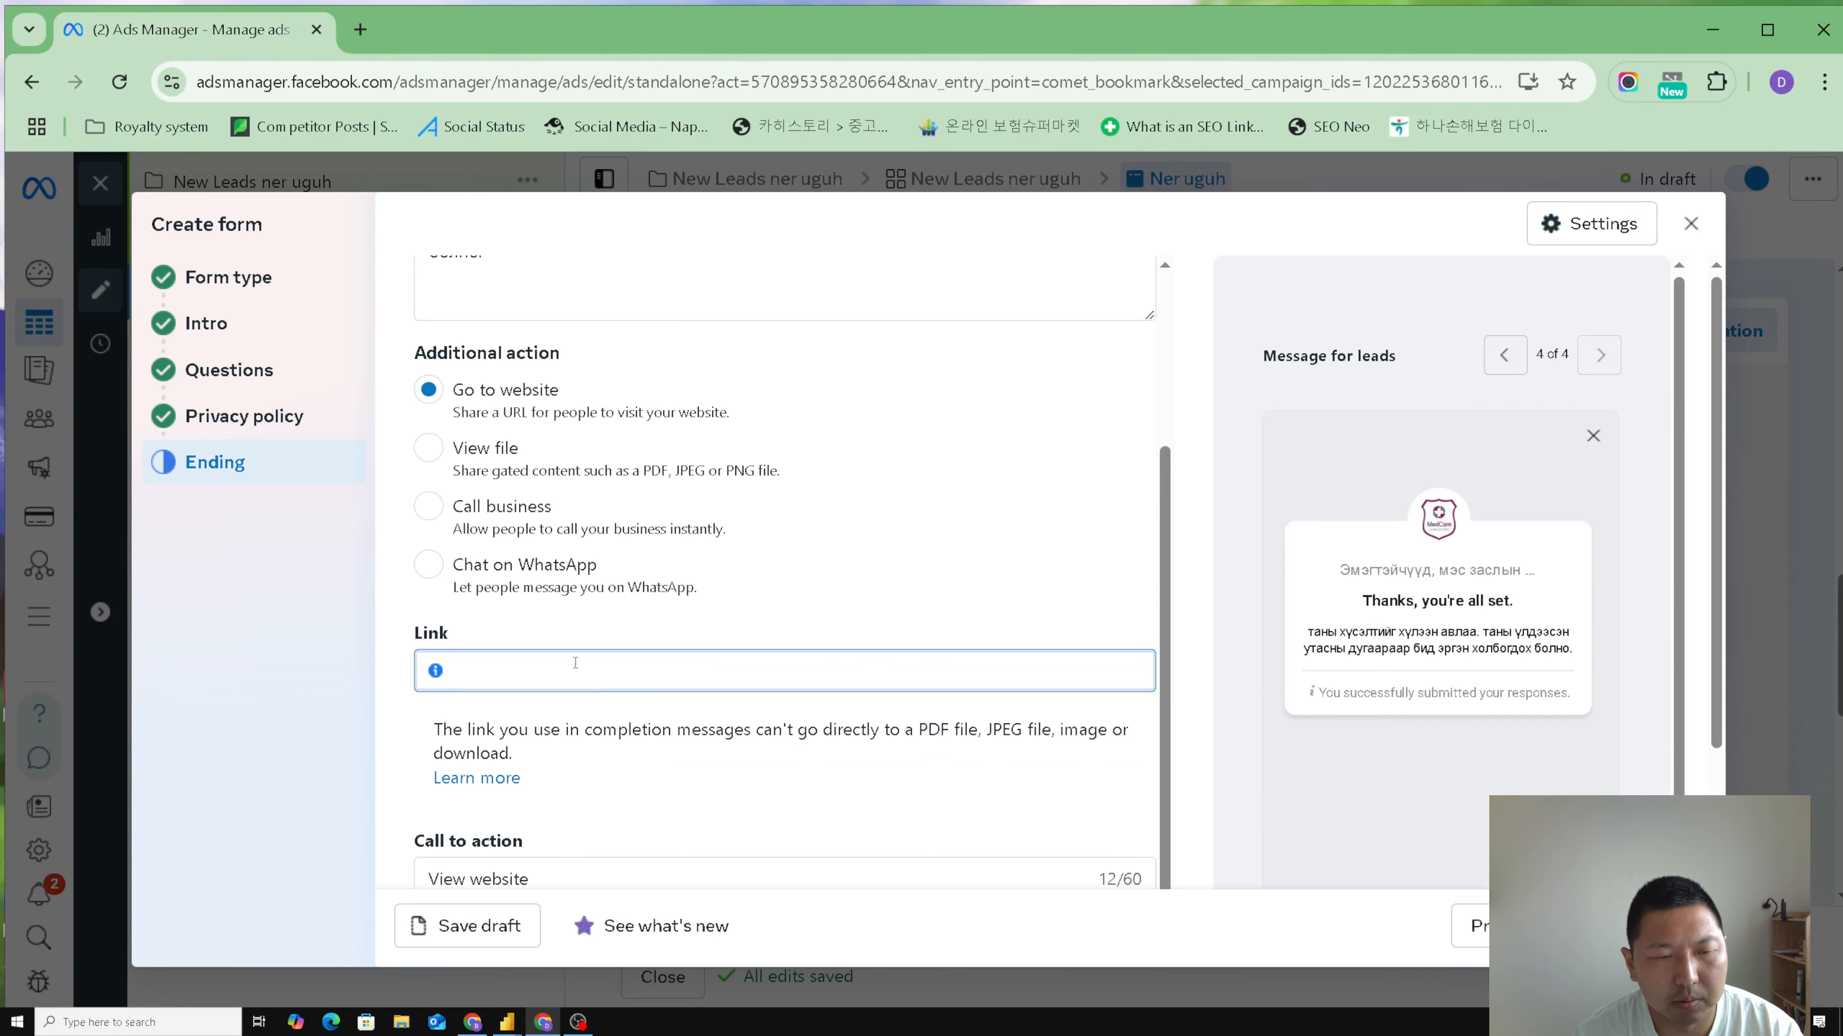
pyautogui.write('цумхшши')
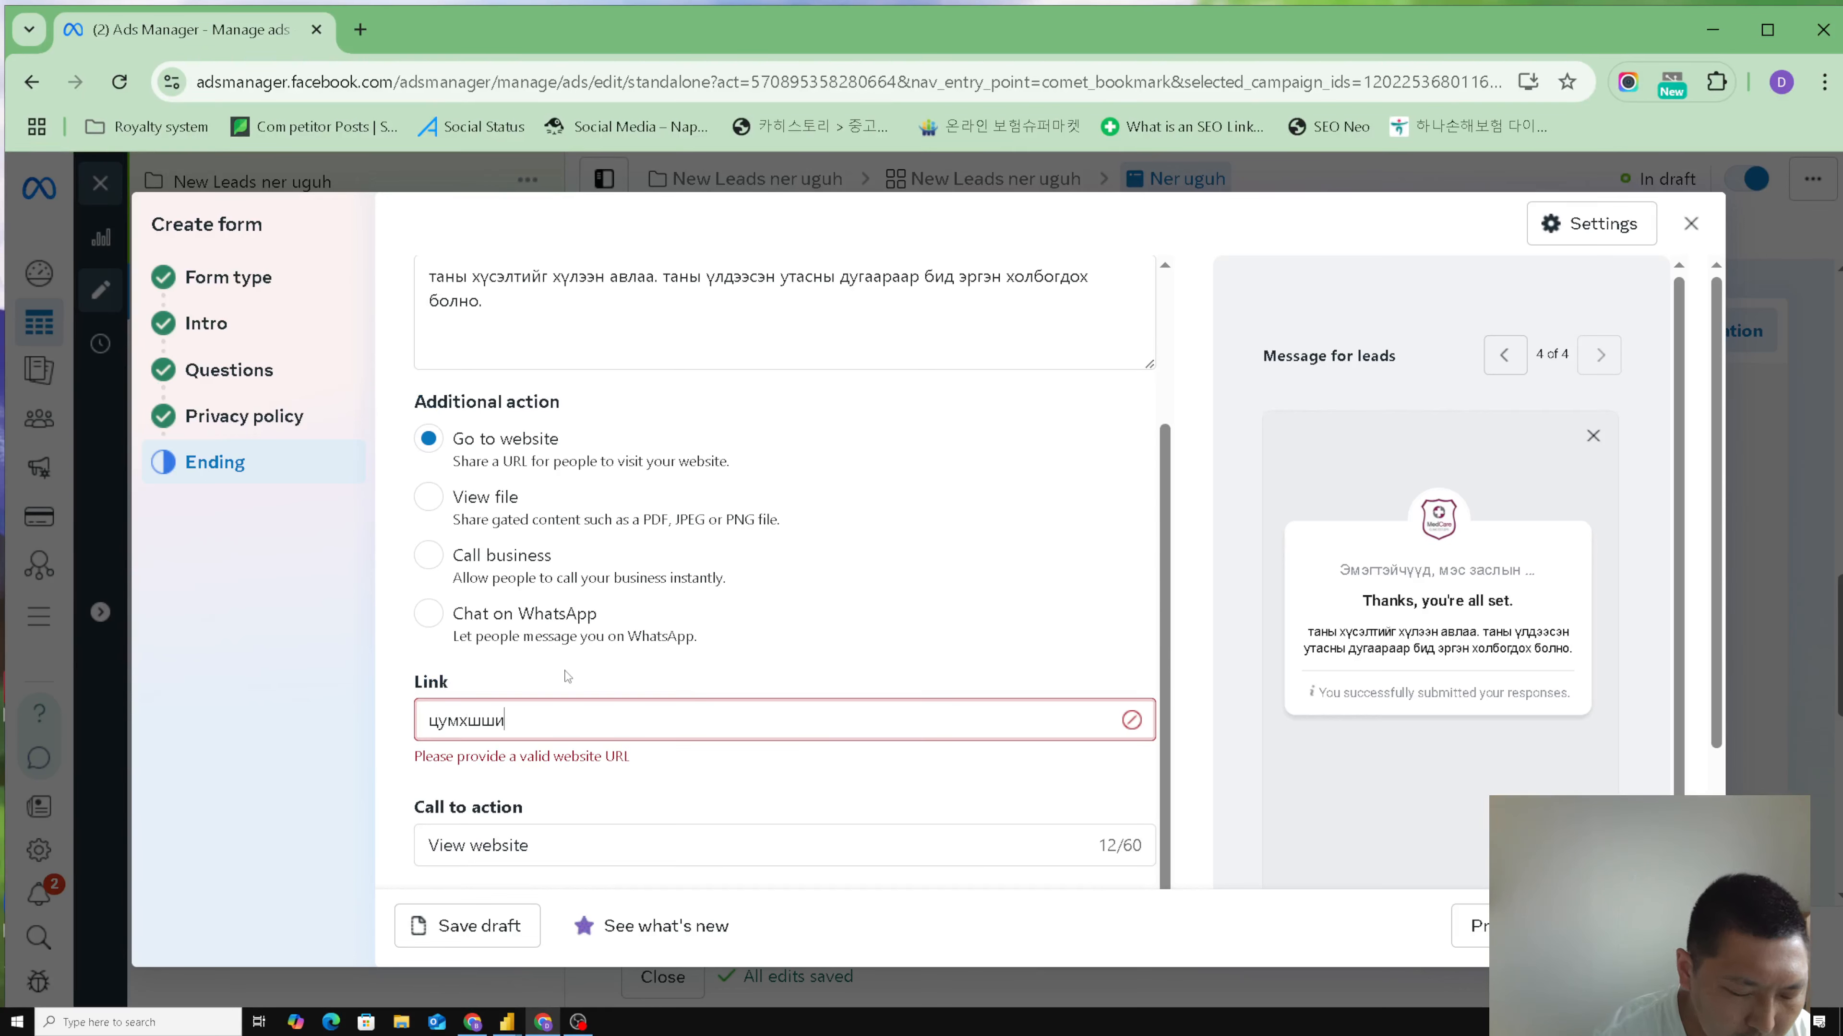
pyautogui.write('увёут')
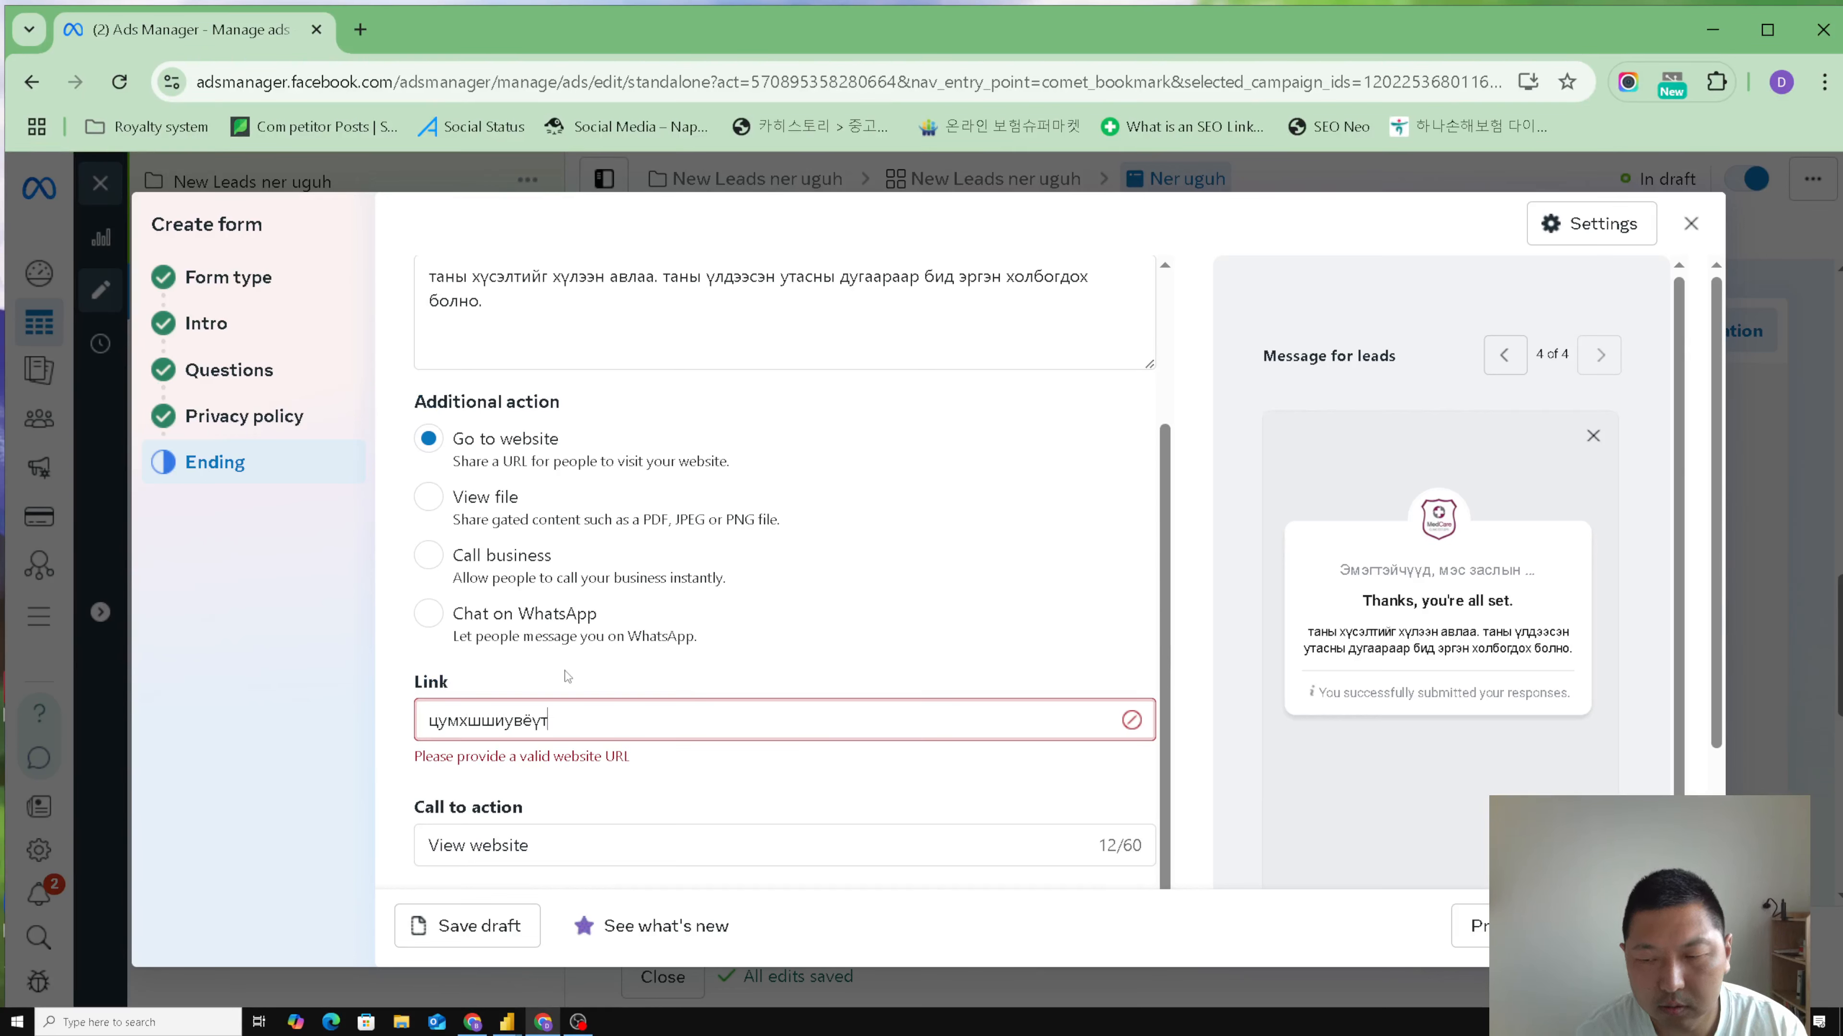
pyautogui.press('BackSpace')
pyautogui.press('BackSpace')
pyautogui.press('BackSpace')
pyautogui.press('BackSpace')
pyautogui.press('BackSpace')
pyautogui.press('BackSpace')
pyautogui.press('BackSpace')
pyautogui.press('BackSpace')
pyautogui.press('BackSpace')
pyautogui.press('BackSpace')
pyautogui.press('BackSpace')
pyautogui.press('BackSpace')
pyautogui.write('we')
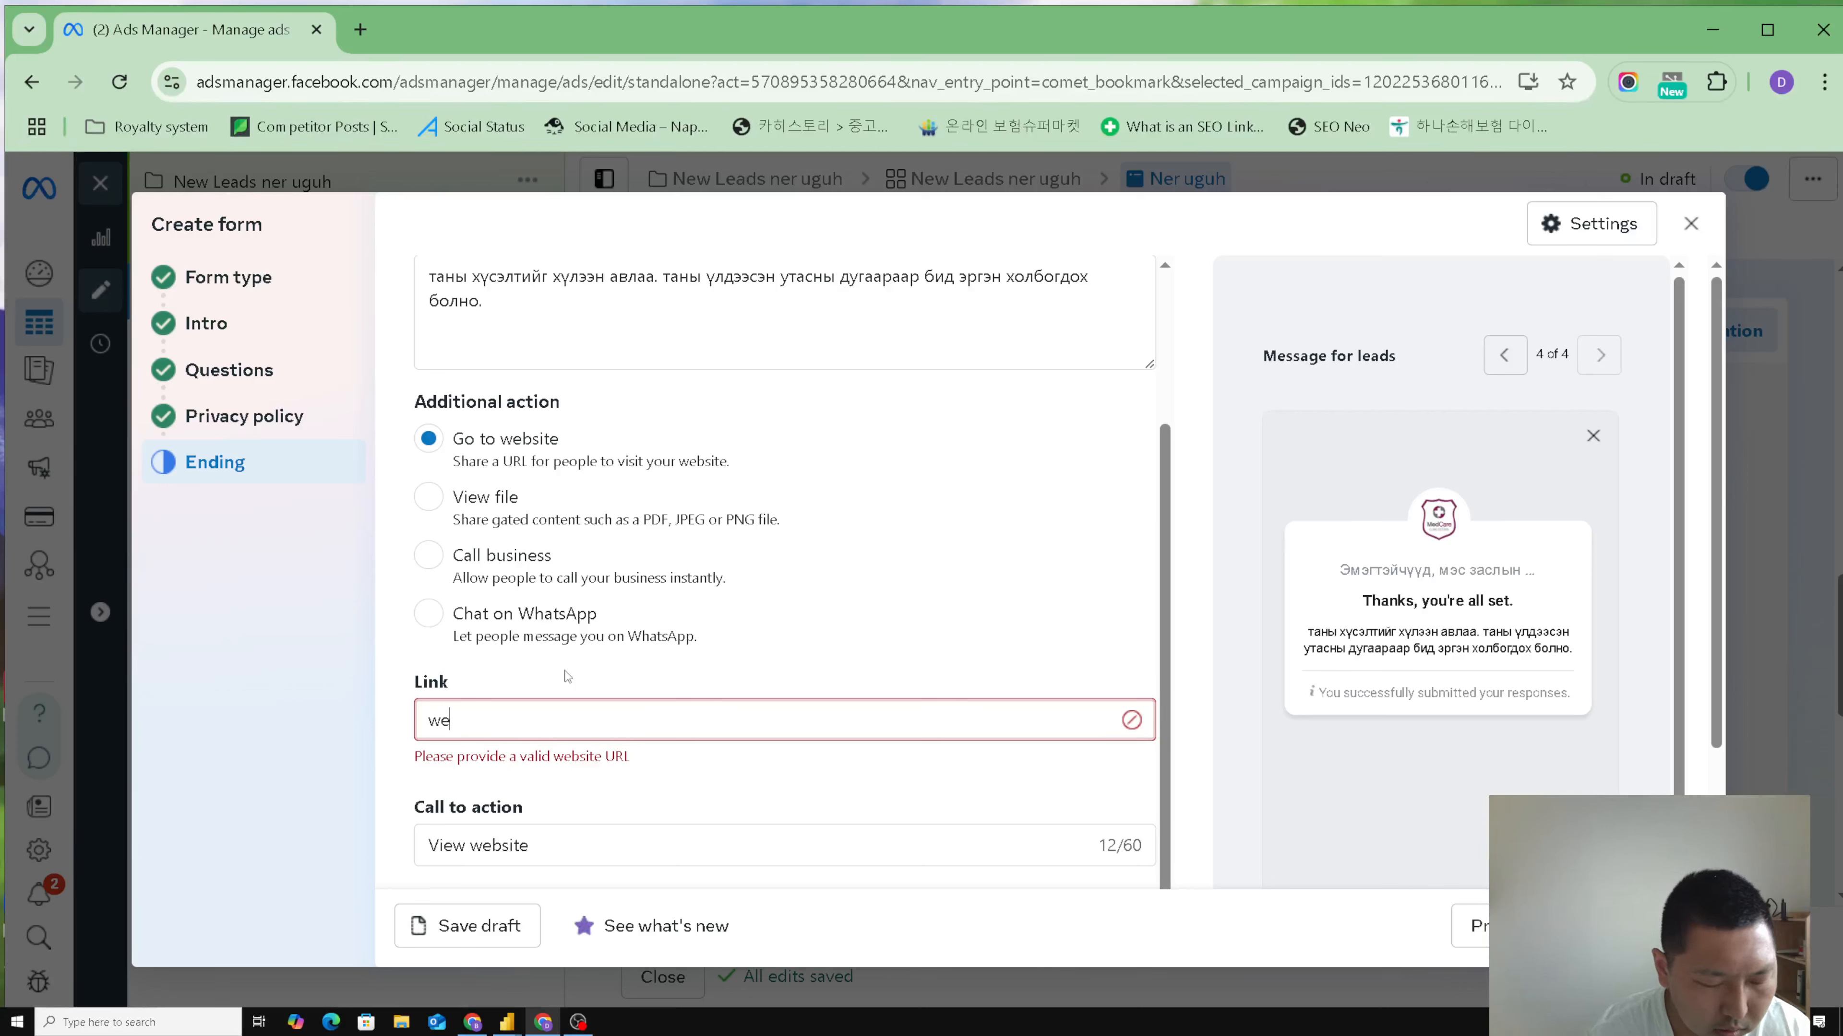
pyautogui.write('bhiine.com')
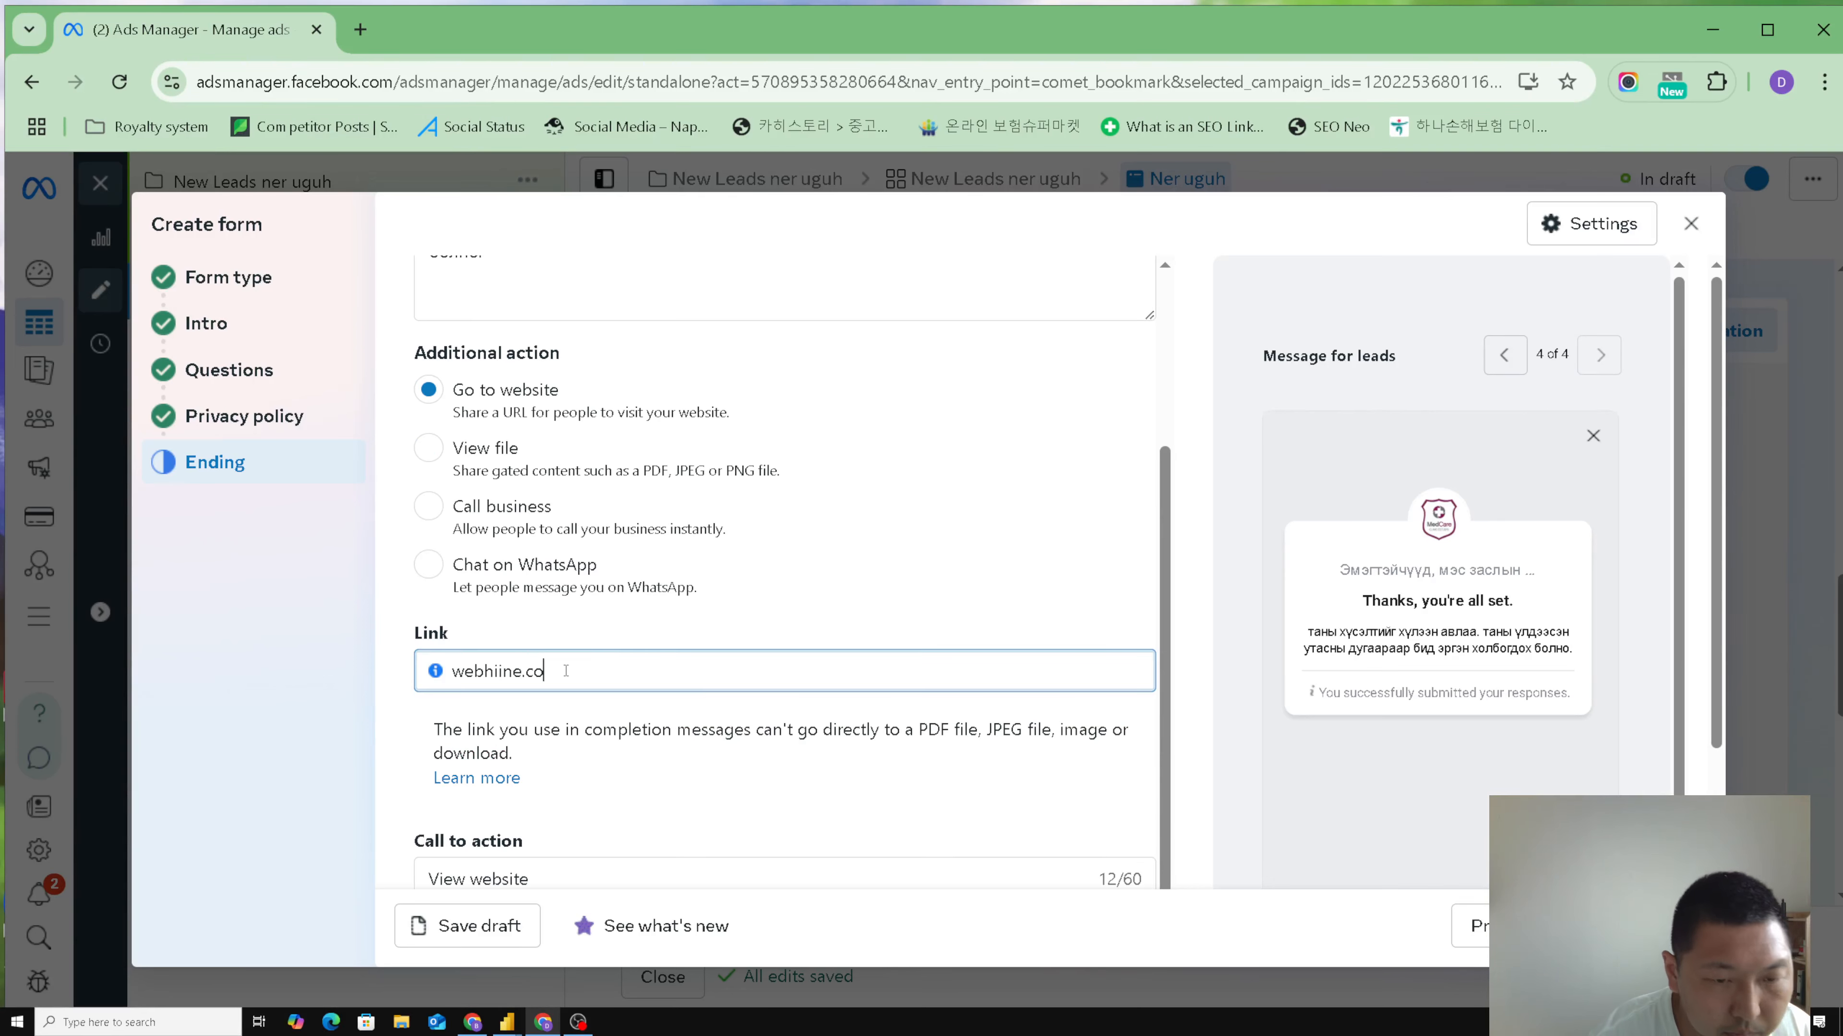
pyautogui.click(748, 638)
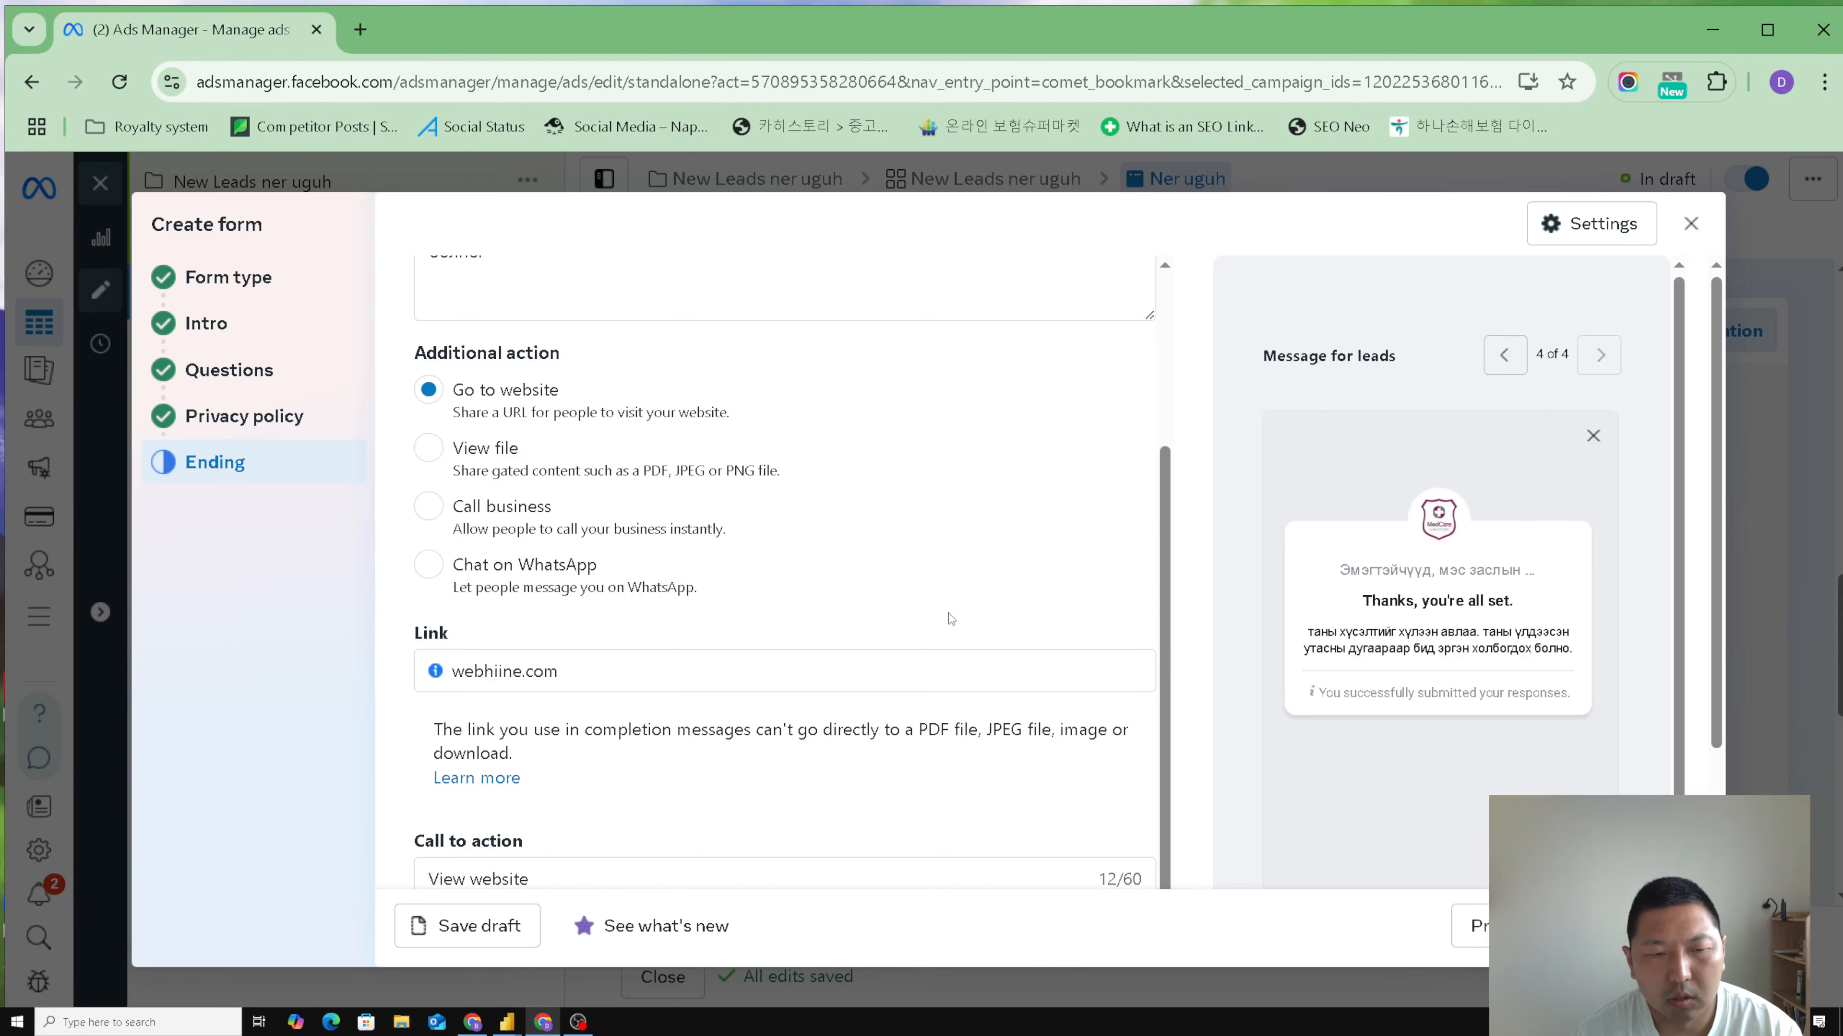
# - Review the ending's call to action text and how its button looks in the form preview
pyautogui.scroll(-1, 950, 619)
pyautogui.scroll(-2, 1556, 698)
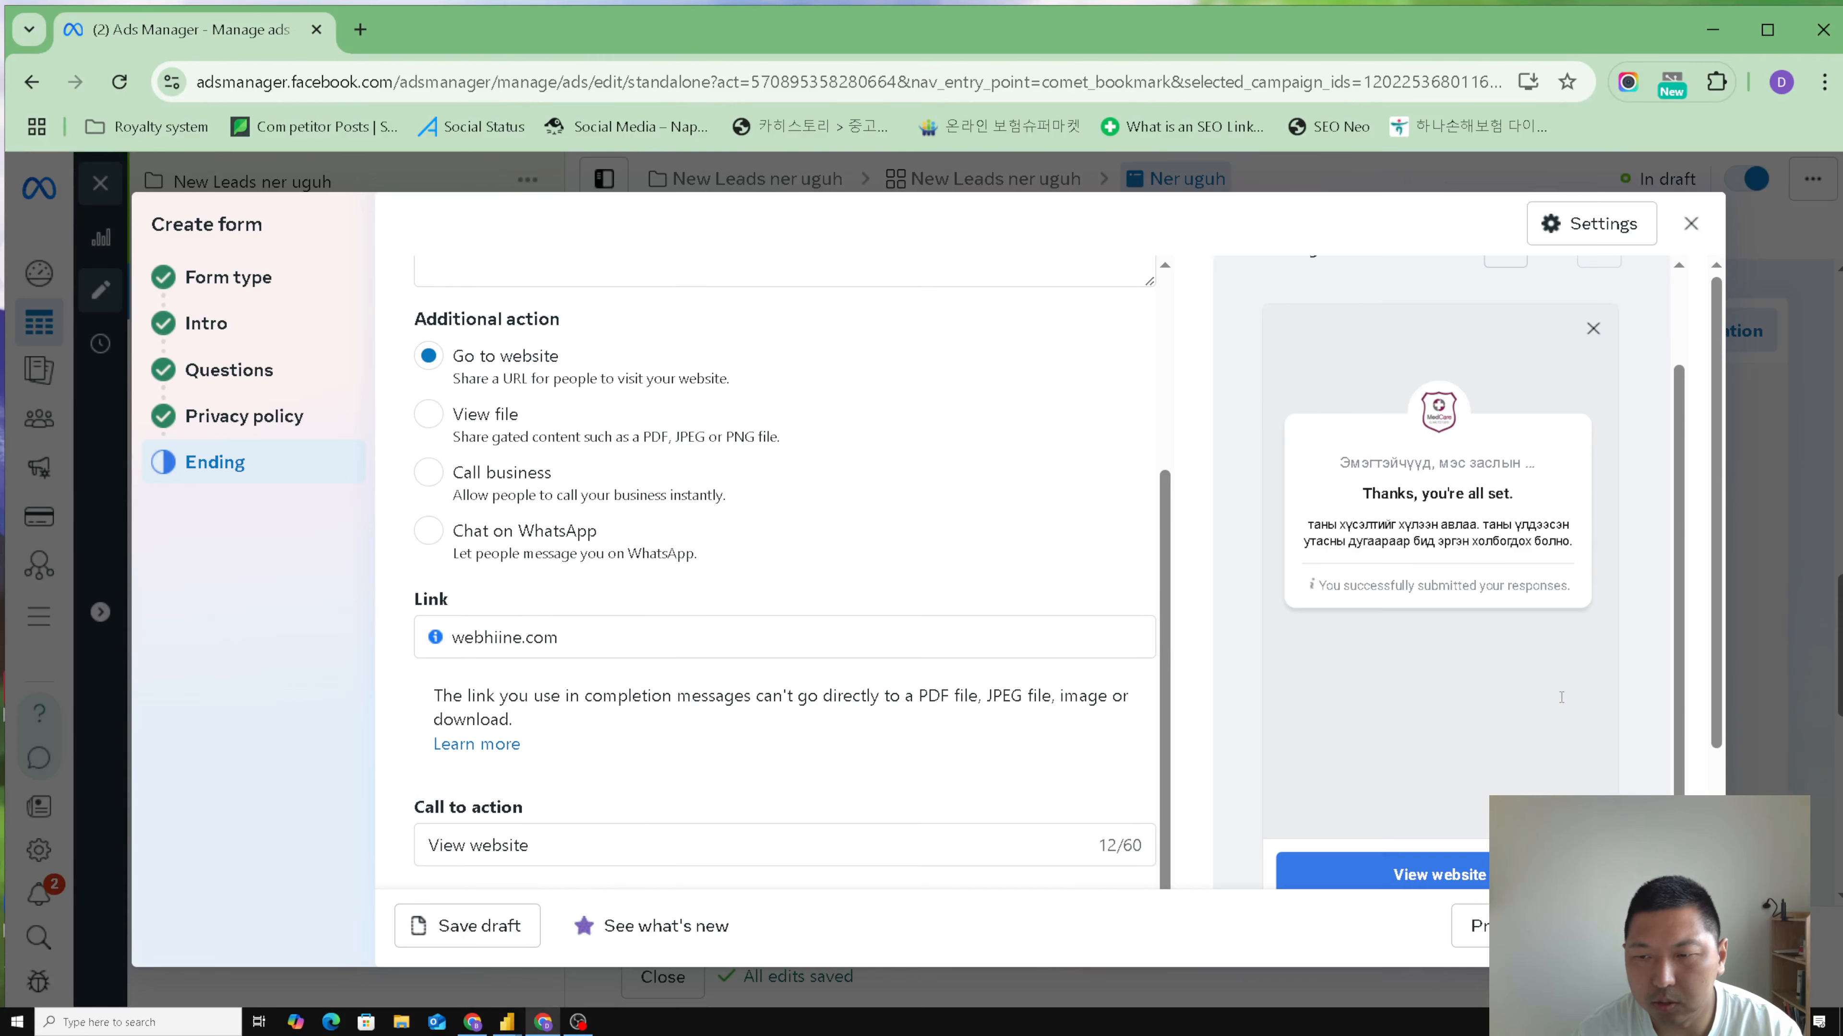
pyautogui.scroll(-2, 1444, 655)
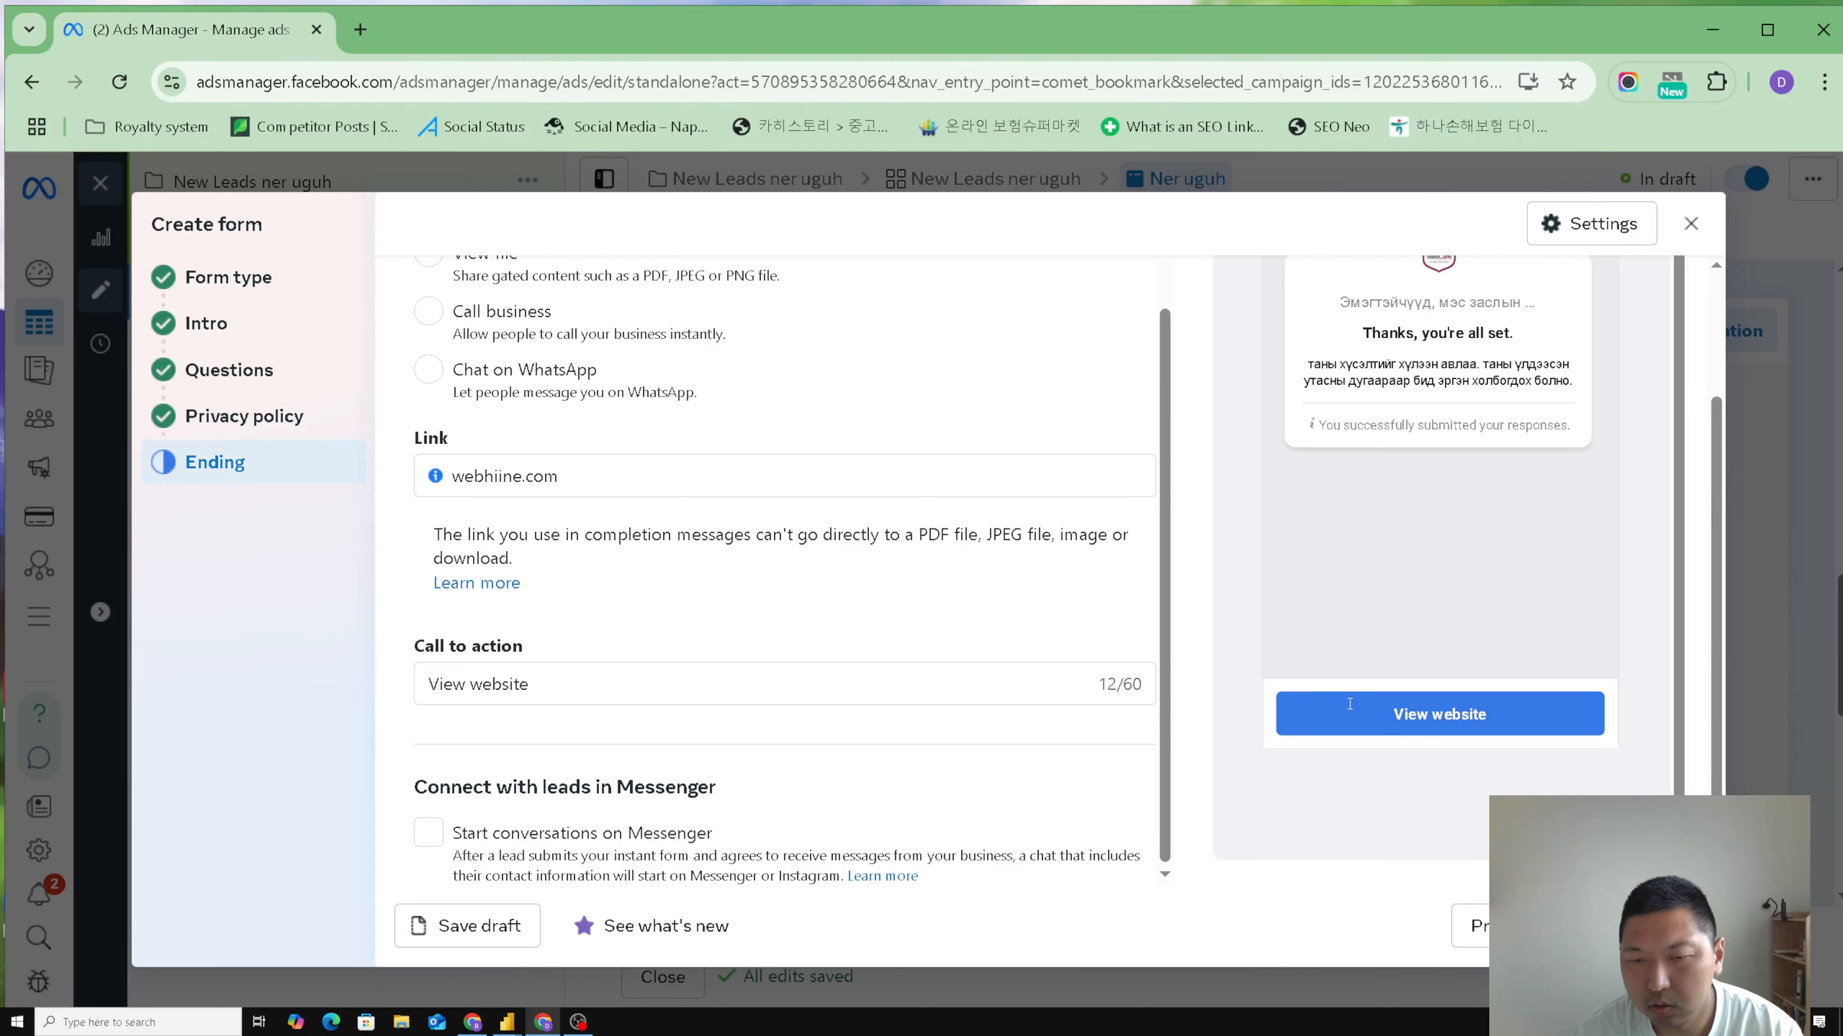
pyautogui.moveTo(589, 689); pyautogui.dragTo(404, 688)
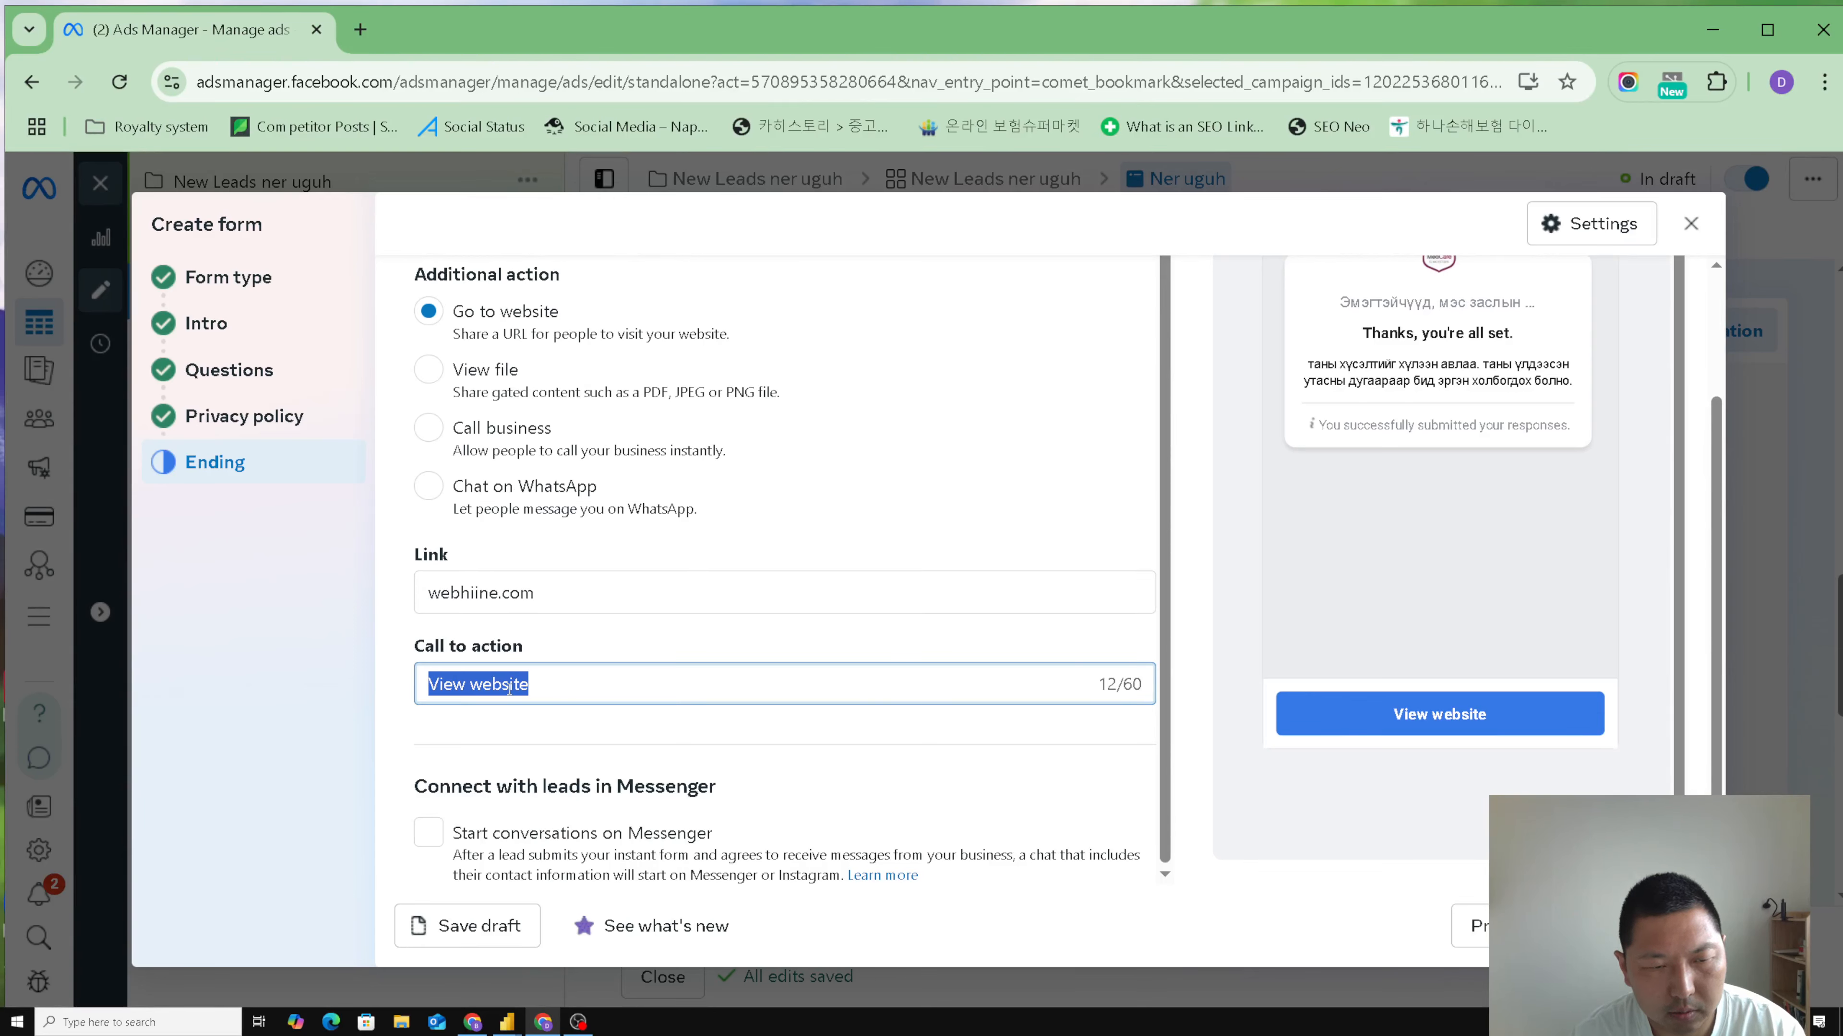
pyautogui.click(623, 690)
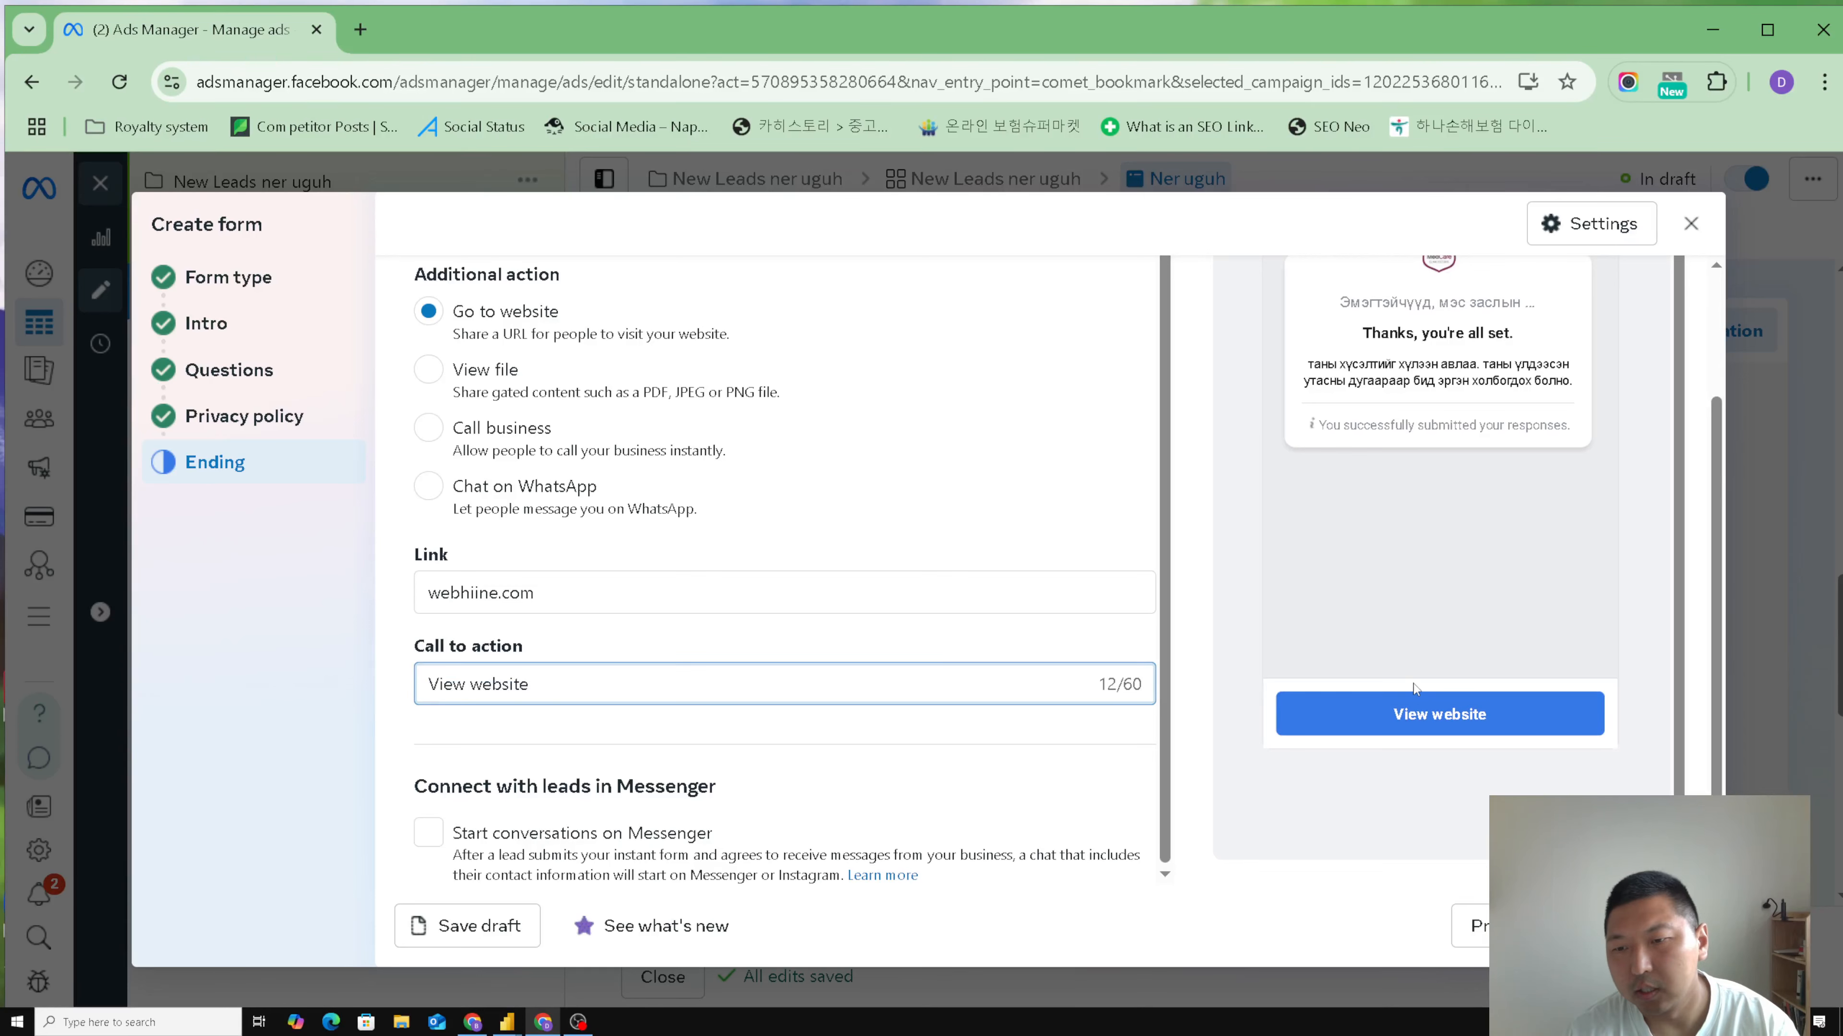
# - Try Call business as the ending's additional action and examine its phone number field and call button in the preview
pyautogui.scroll(1, 755, 642)
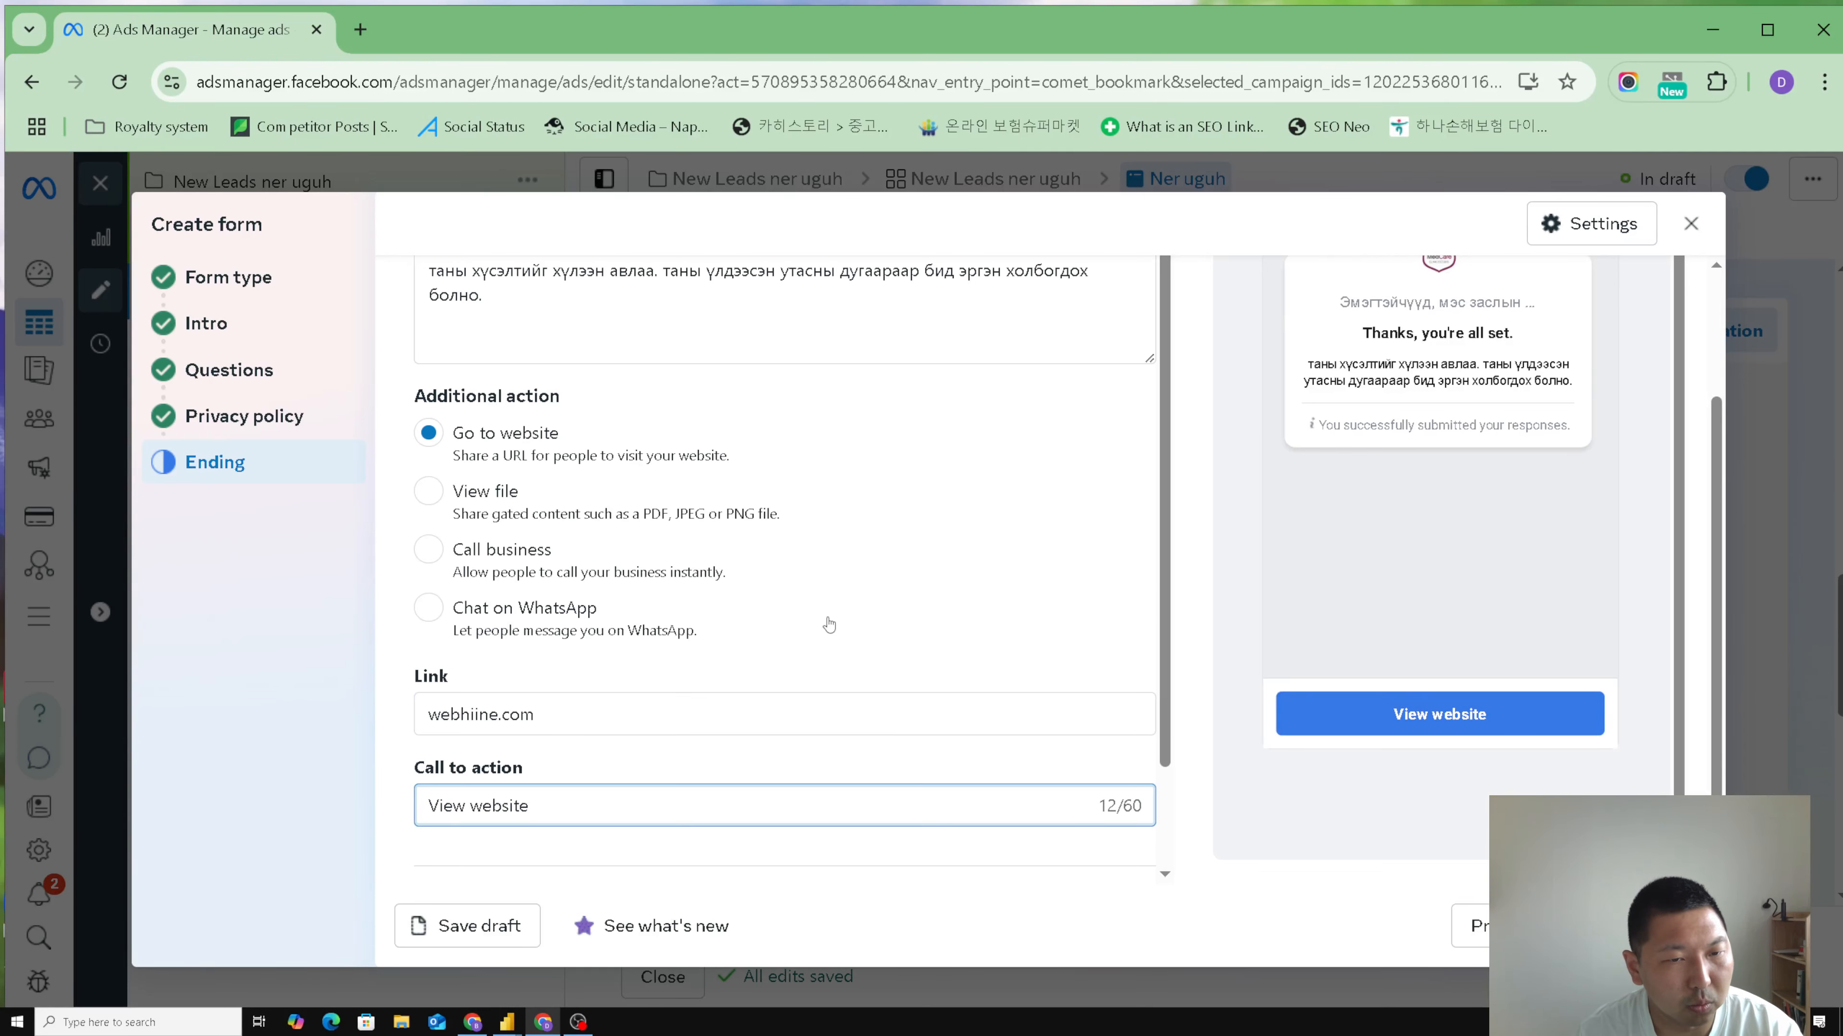
pyautogui.click(429, 549)
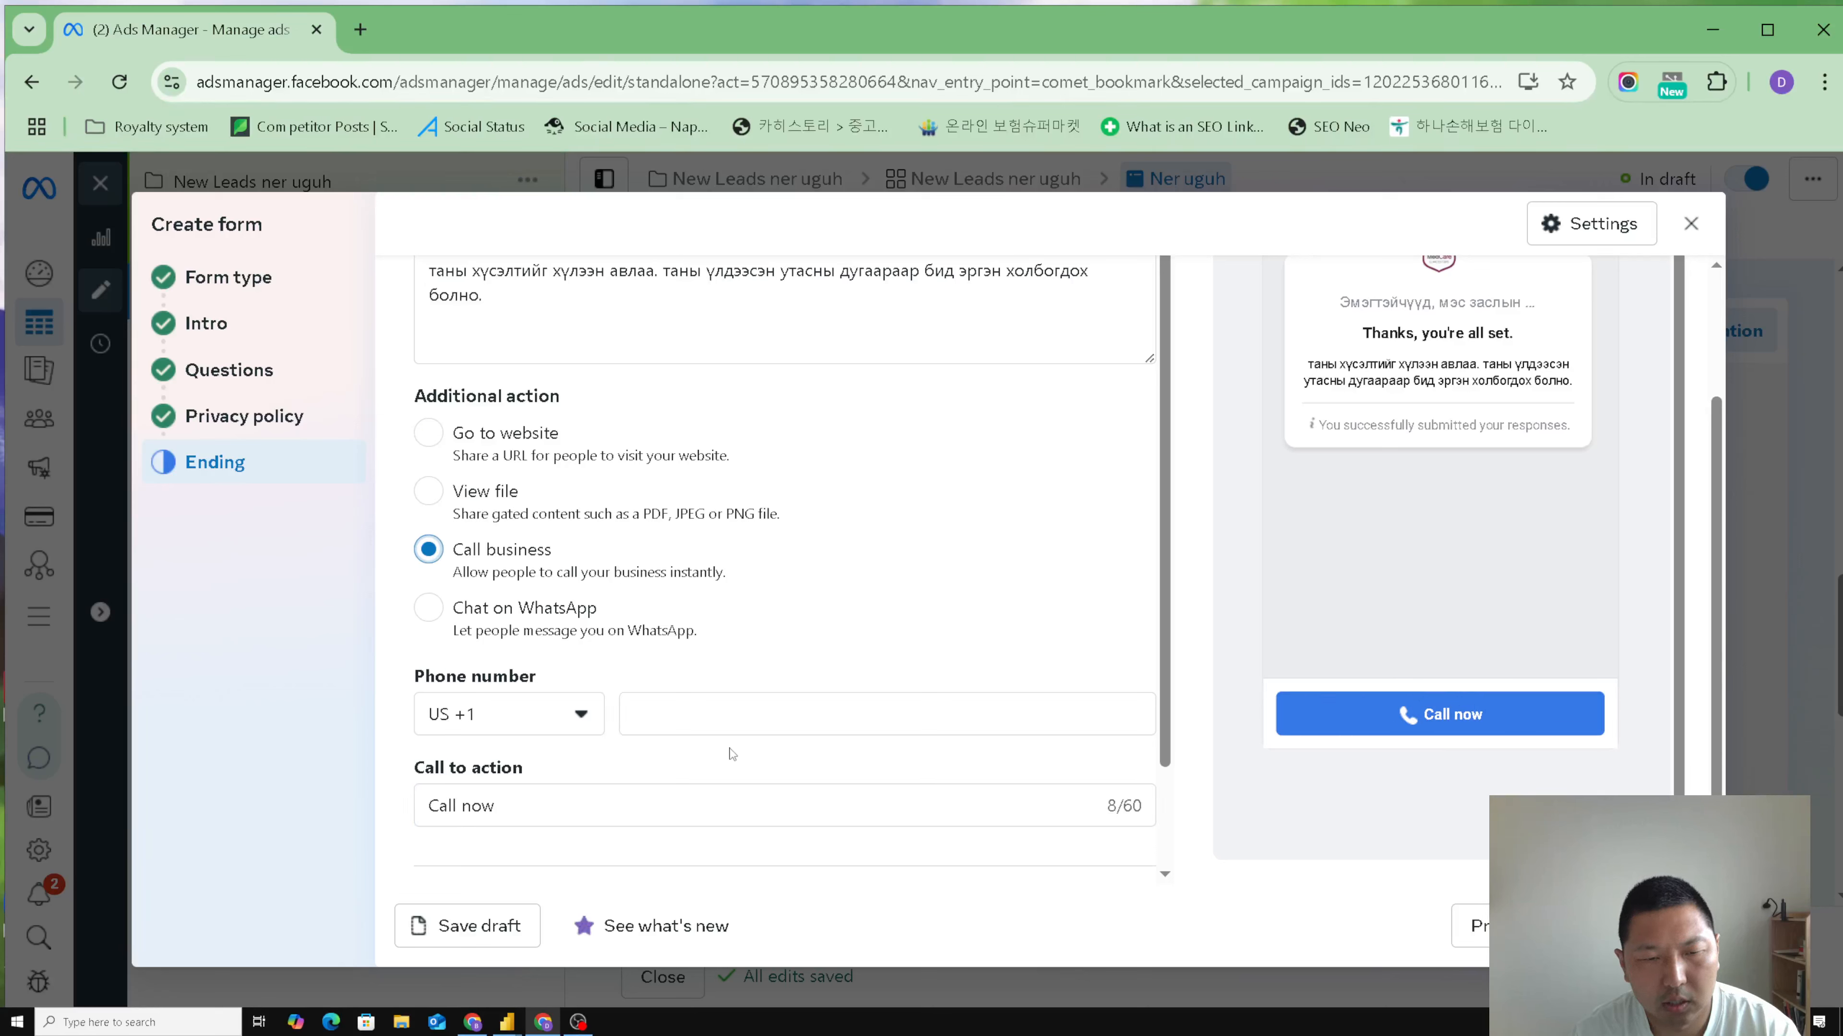
pyautogui.scroll(1, 1382, 686)
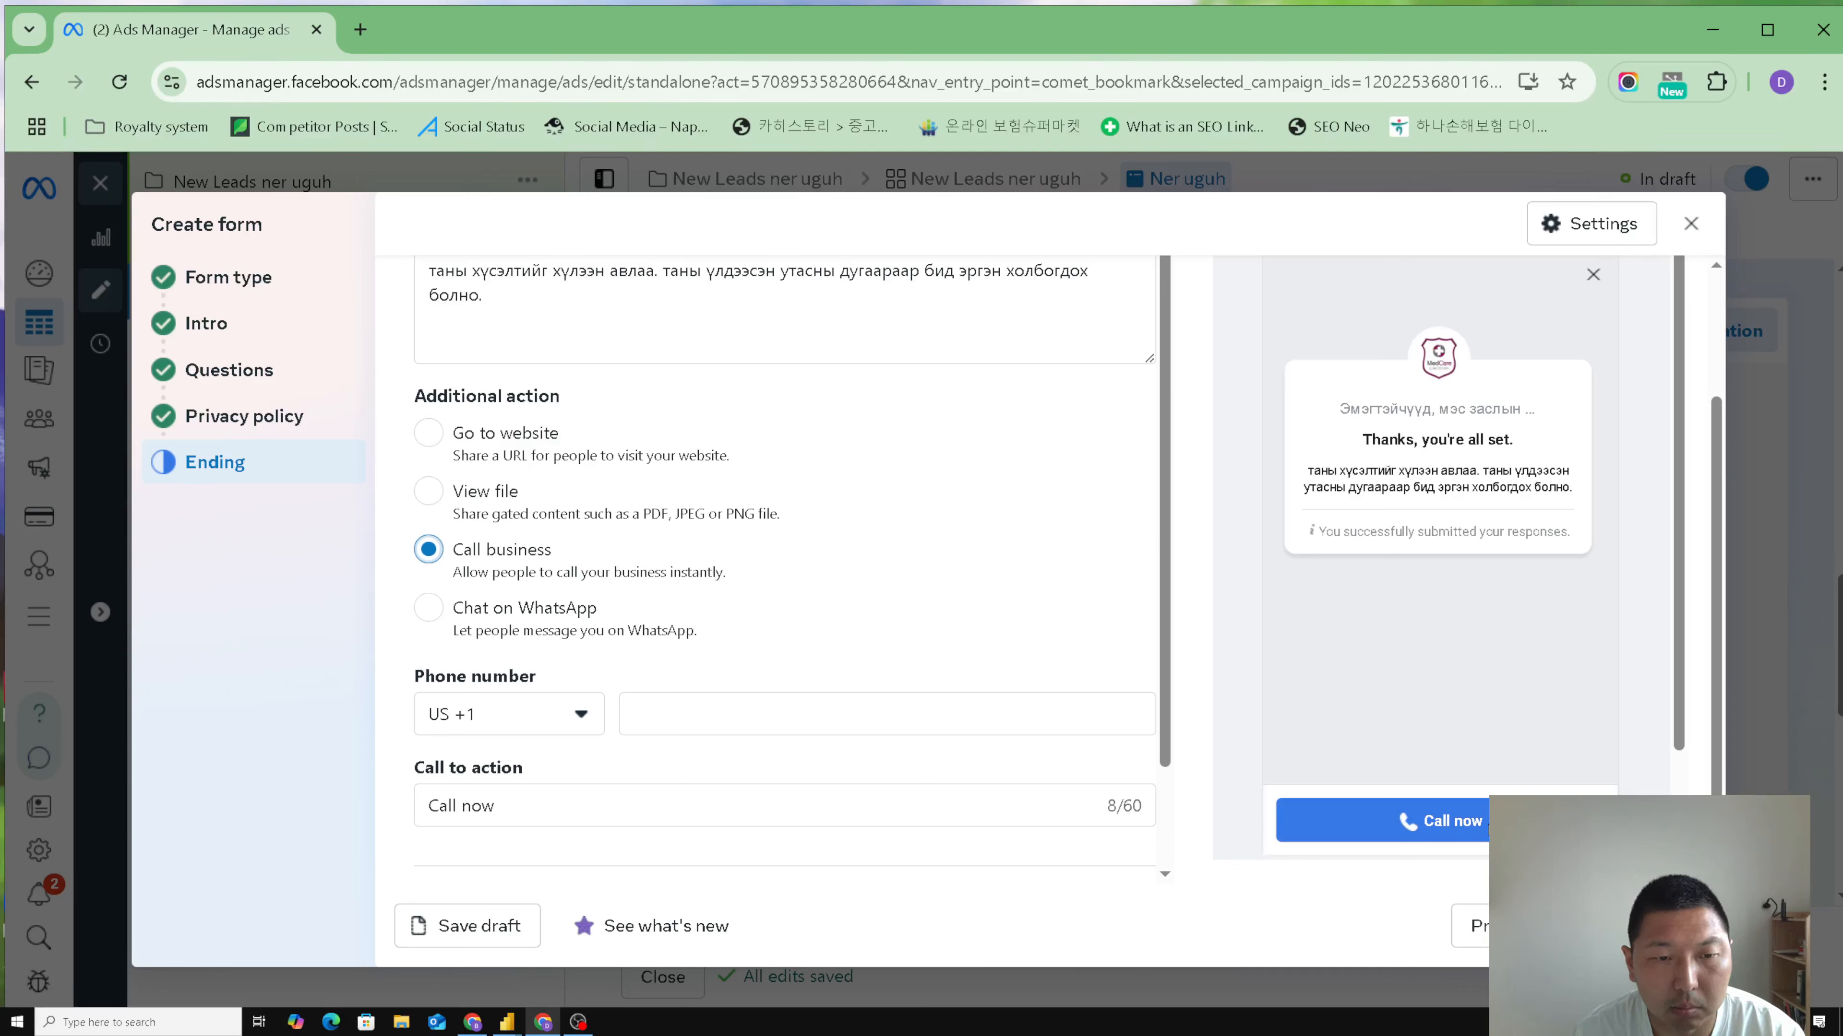
pyautogui.scroll(-1, 975, 557)
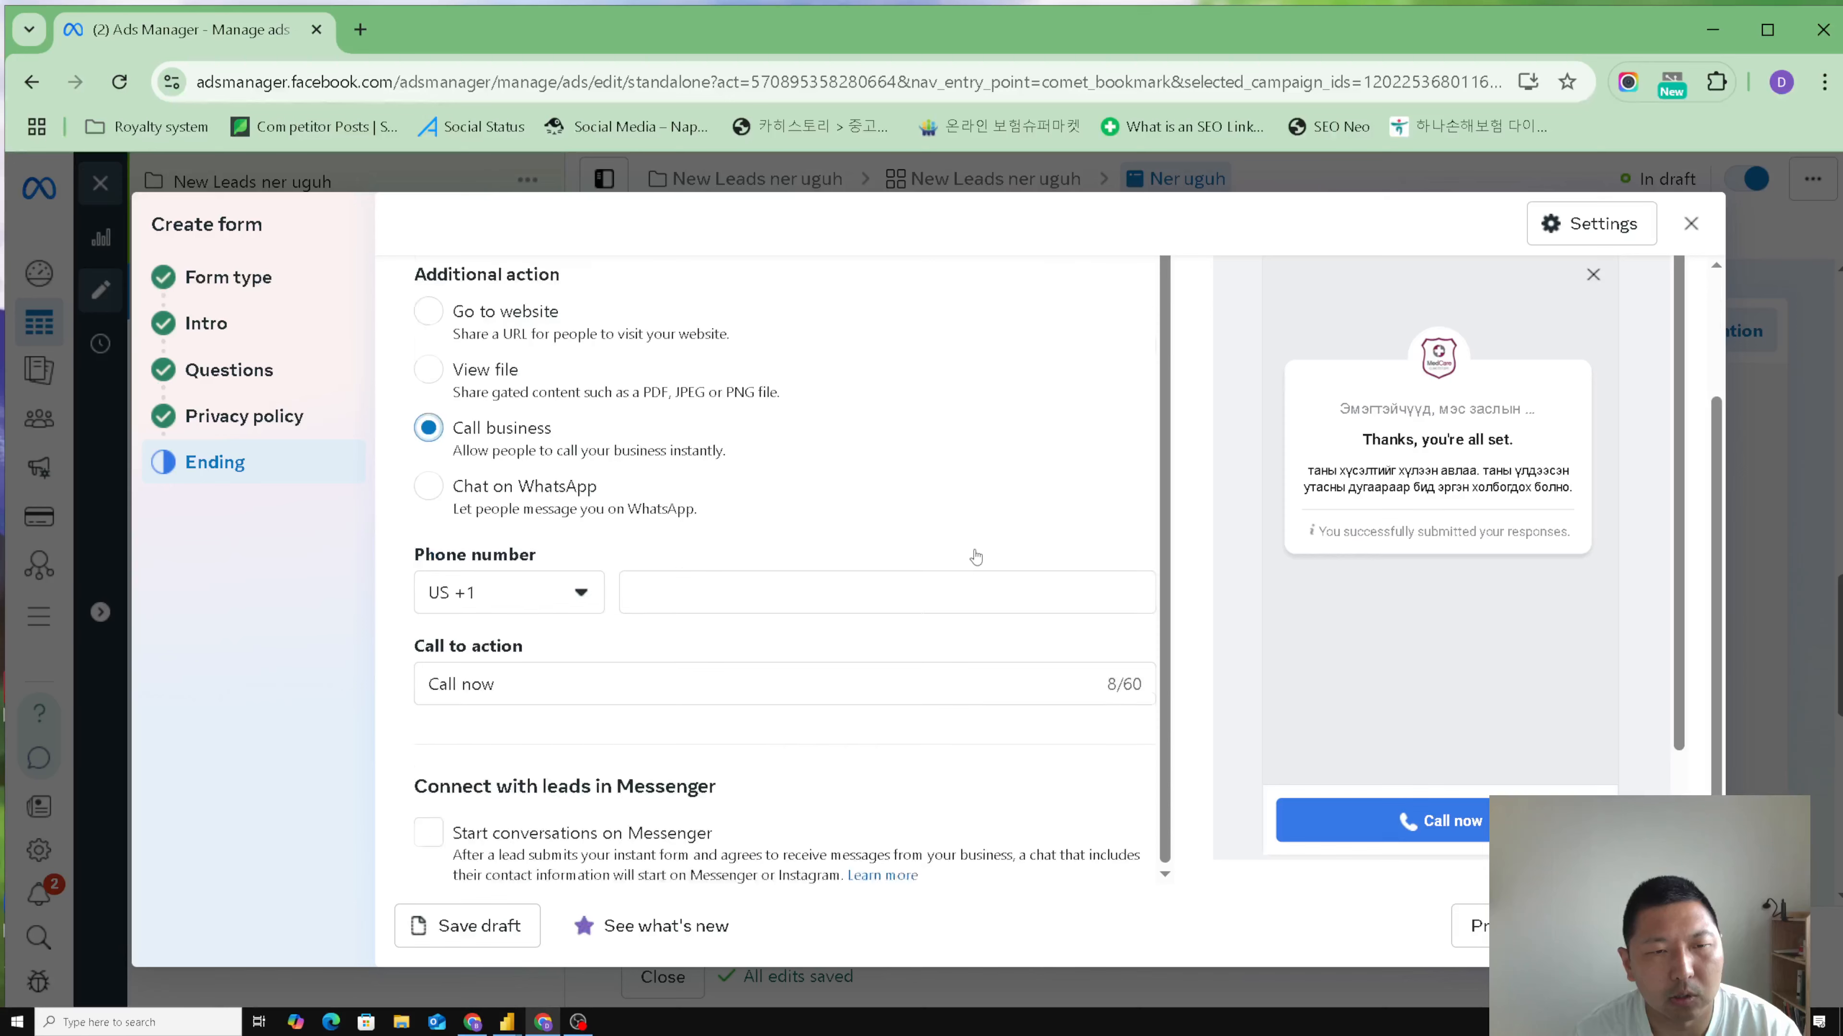
pyautogui.scroll(1, 975, 557)
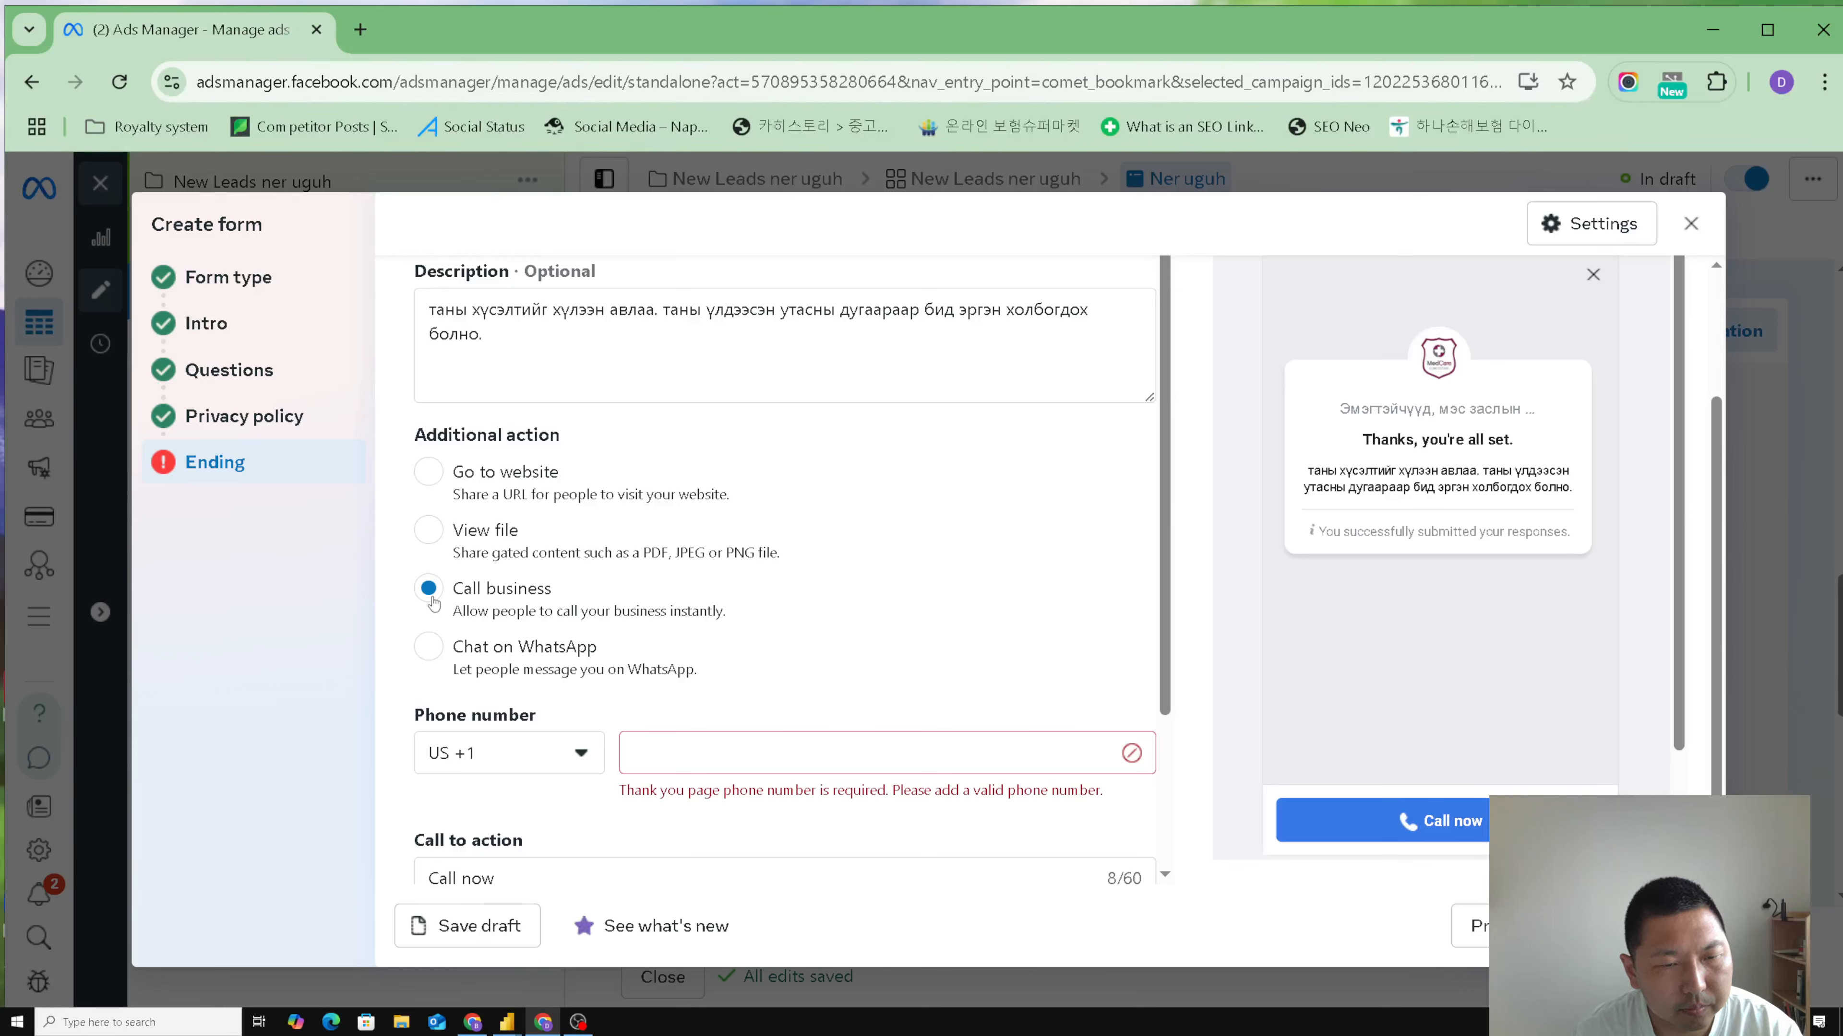
# - Set the ending's additional action back to Go to website with the link webhiine.com and publish the form to the ad
pyautogui.click(428, 472)
pyautogui.click(684, 749)
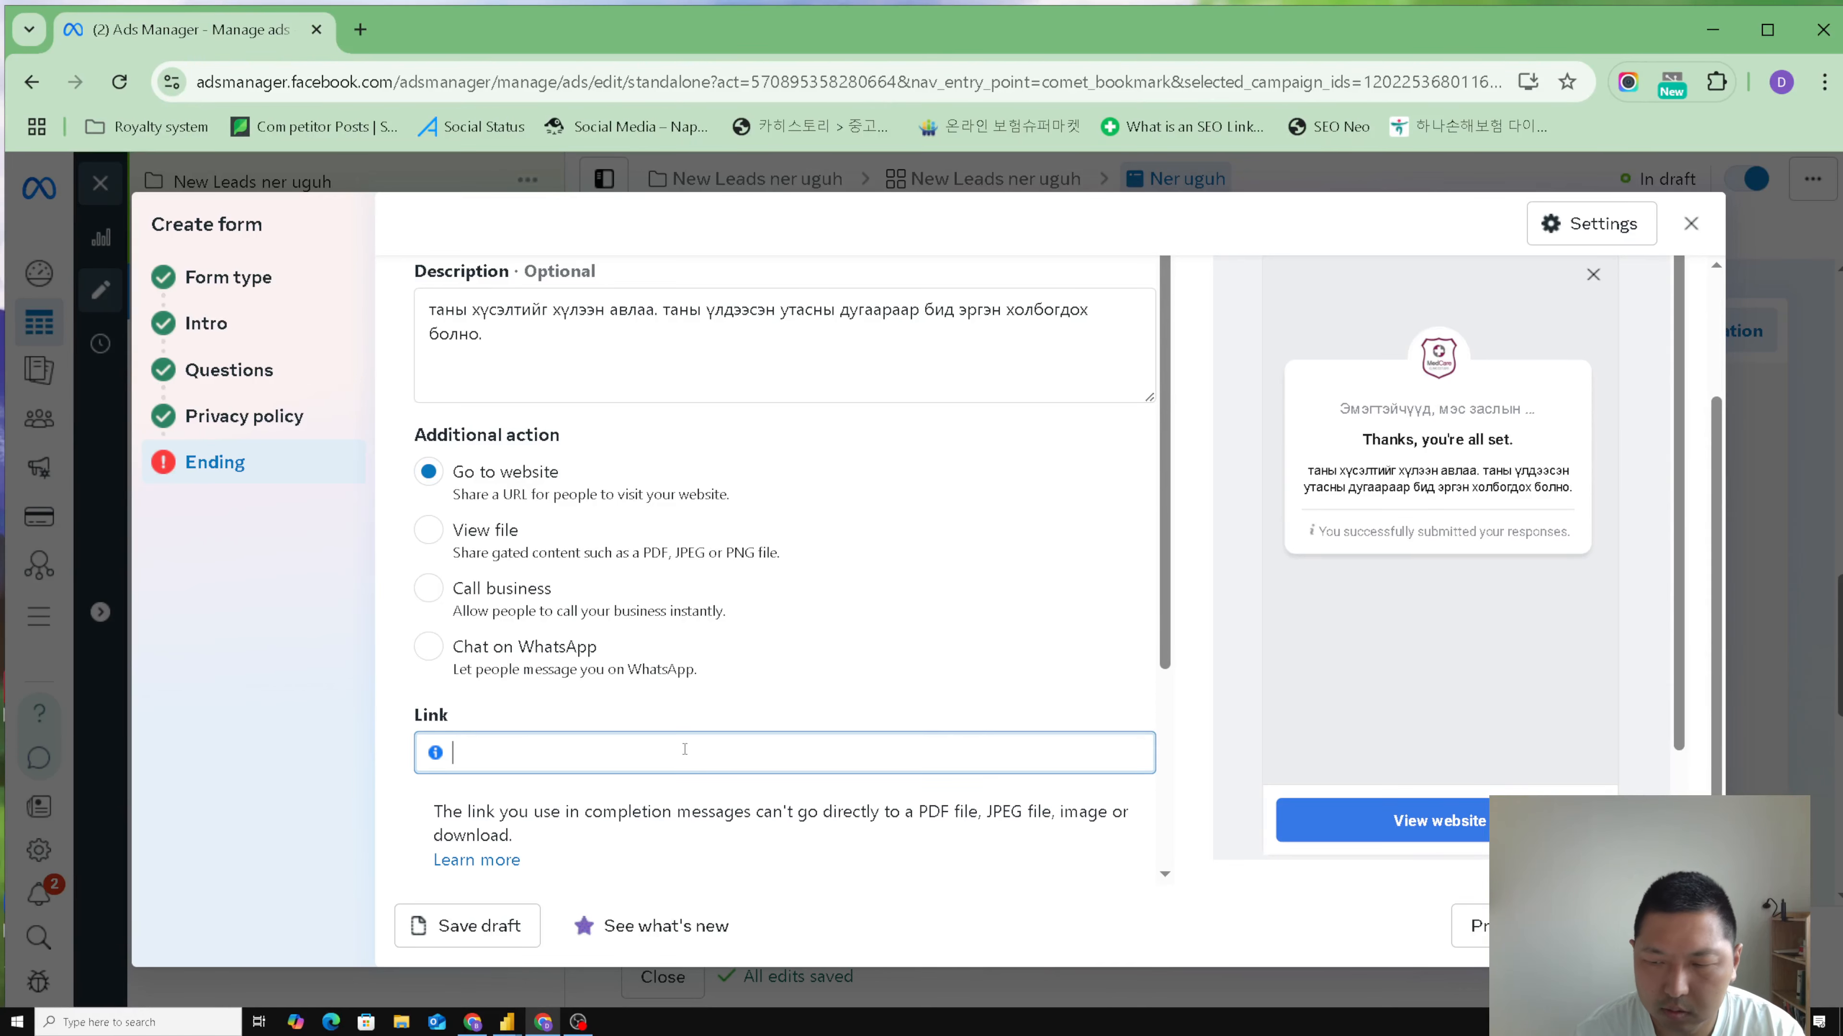
pyautogui.write('webhiine.com')
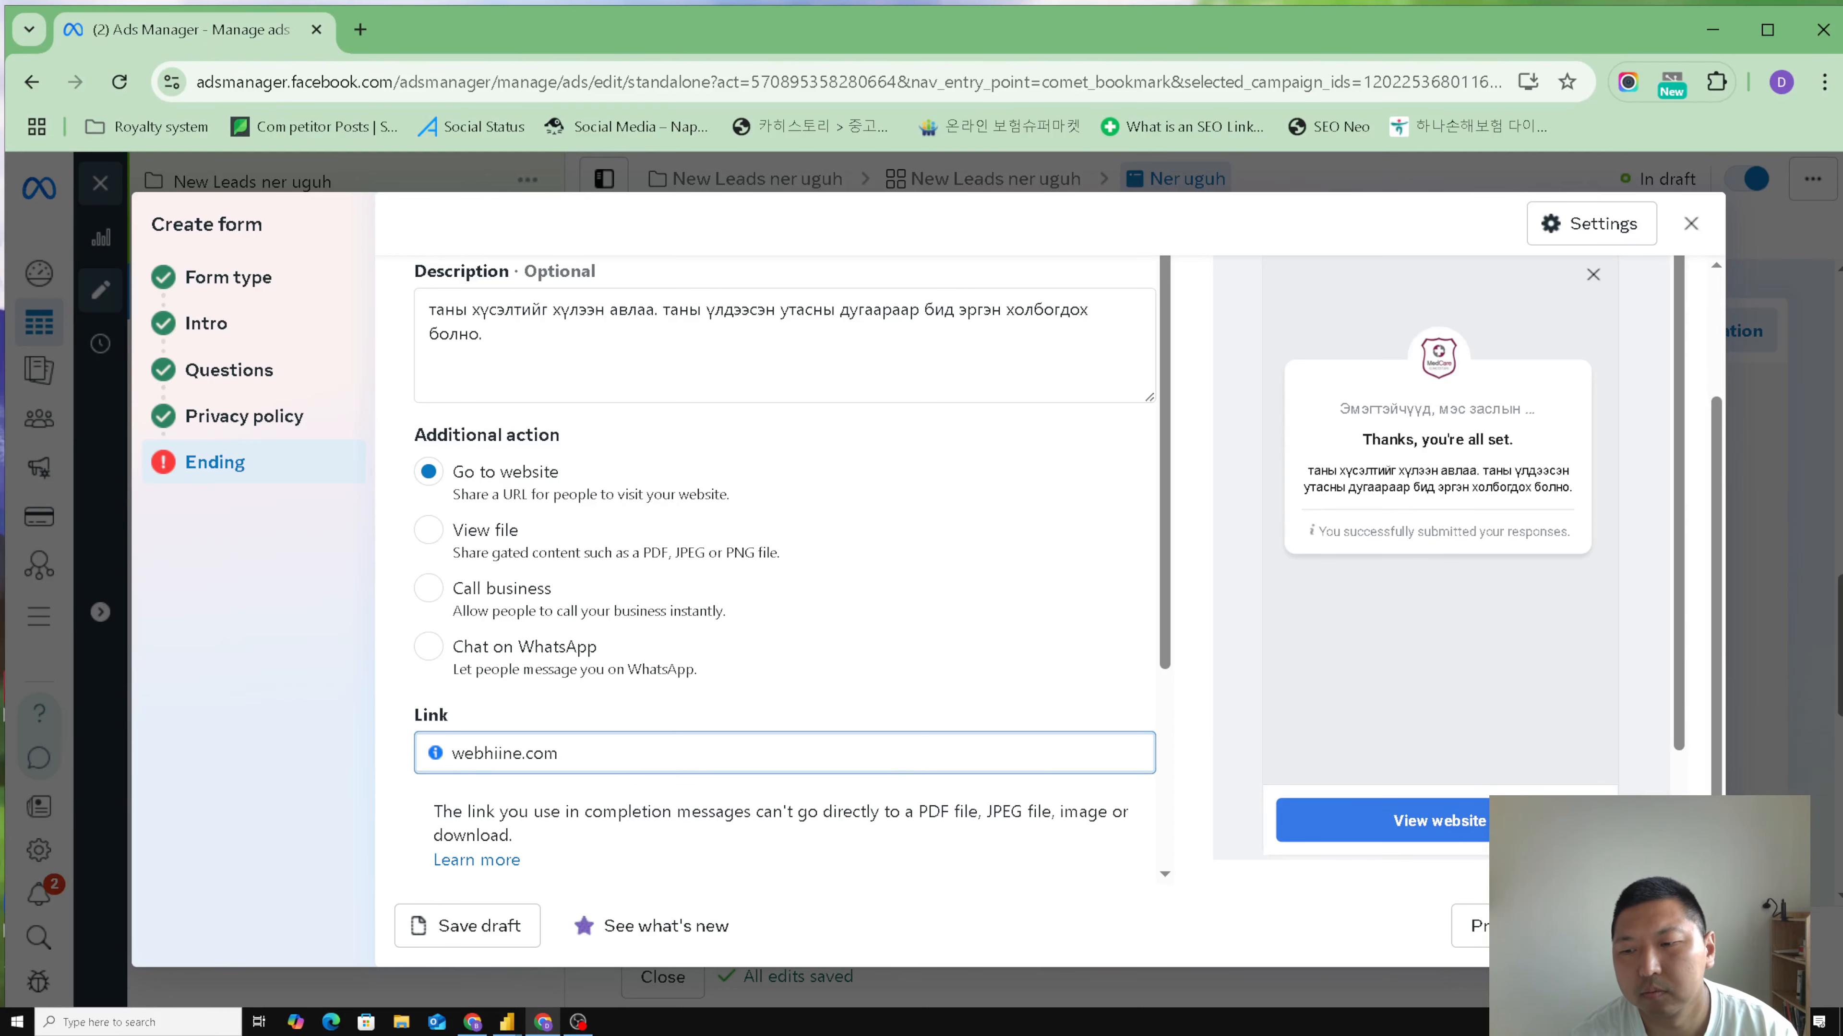
pyautogui.click(1067, 619)
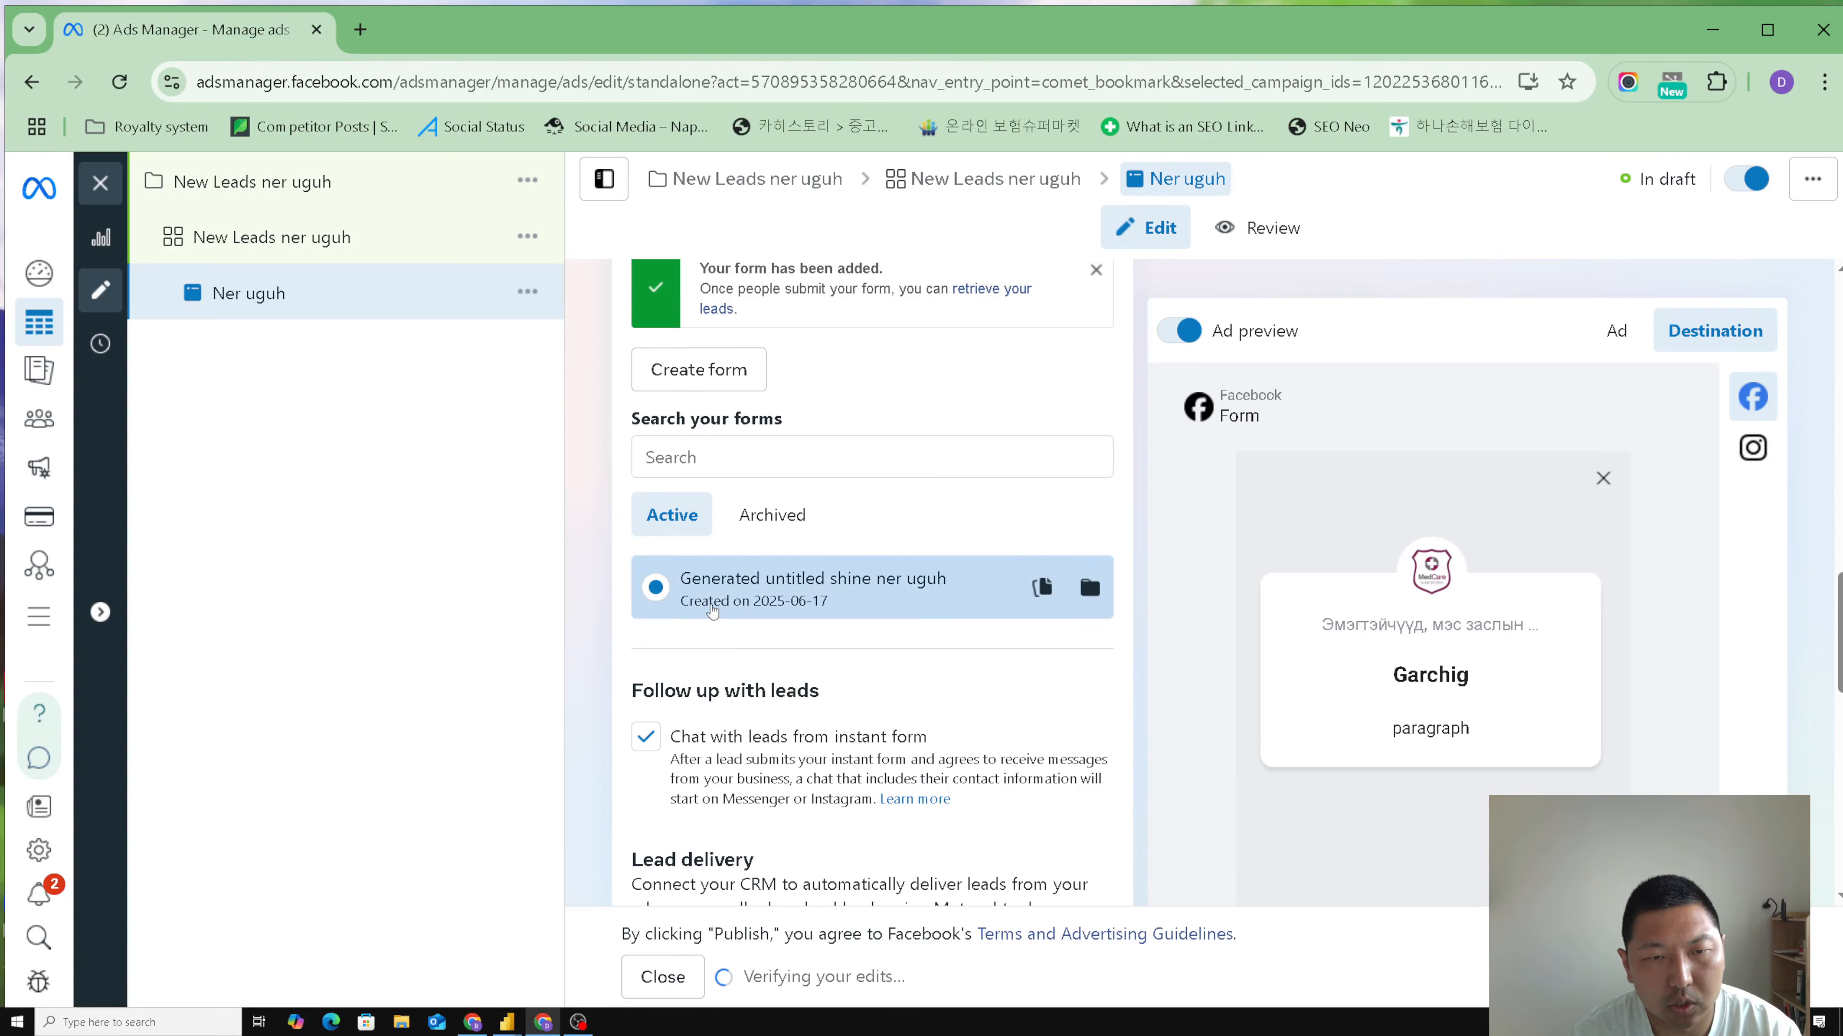
# - Examine the ad's feed previews and return to the destination preview of the instant form
pyautogui.scroll(-2, 1355, 658)
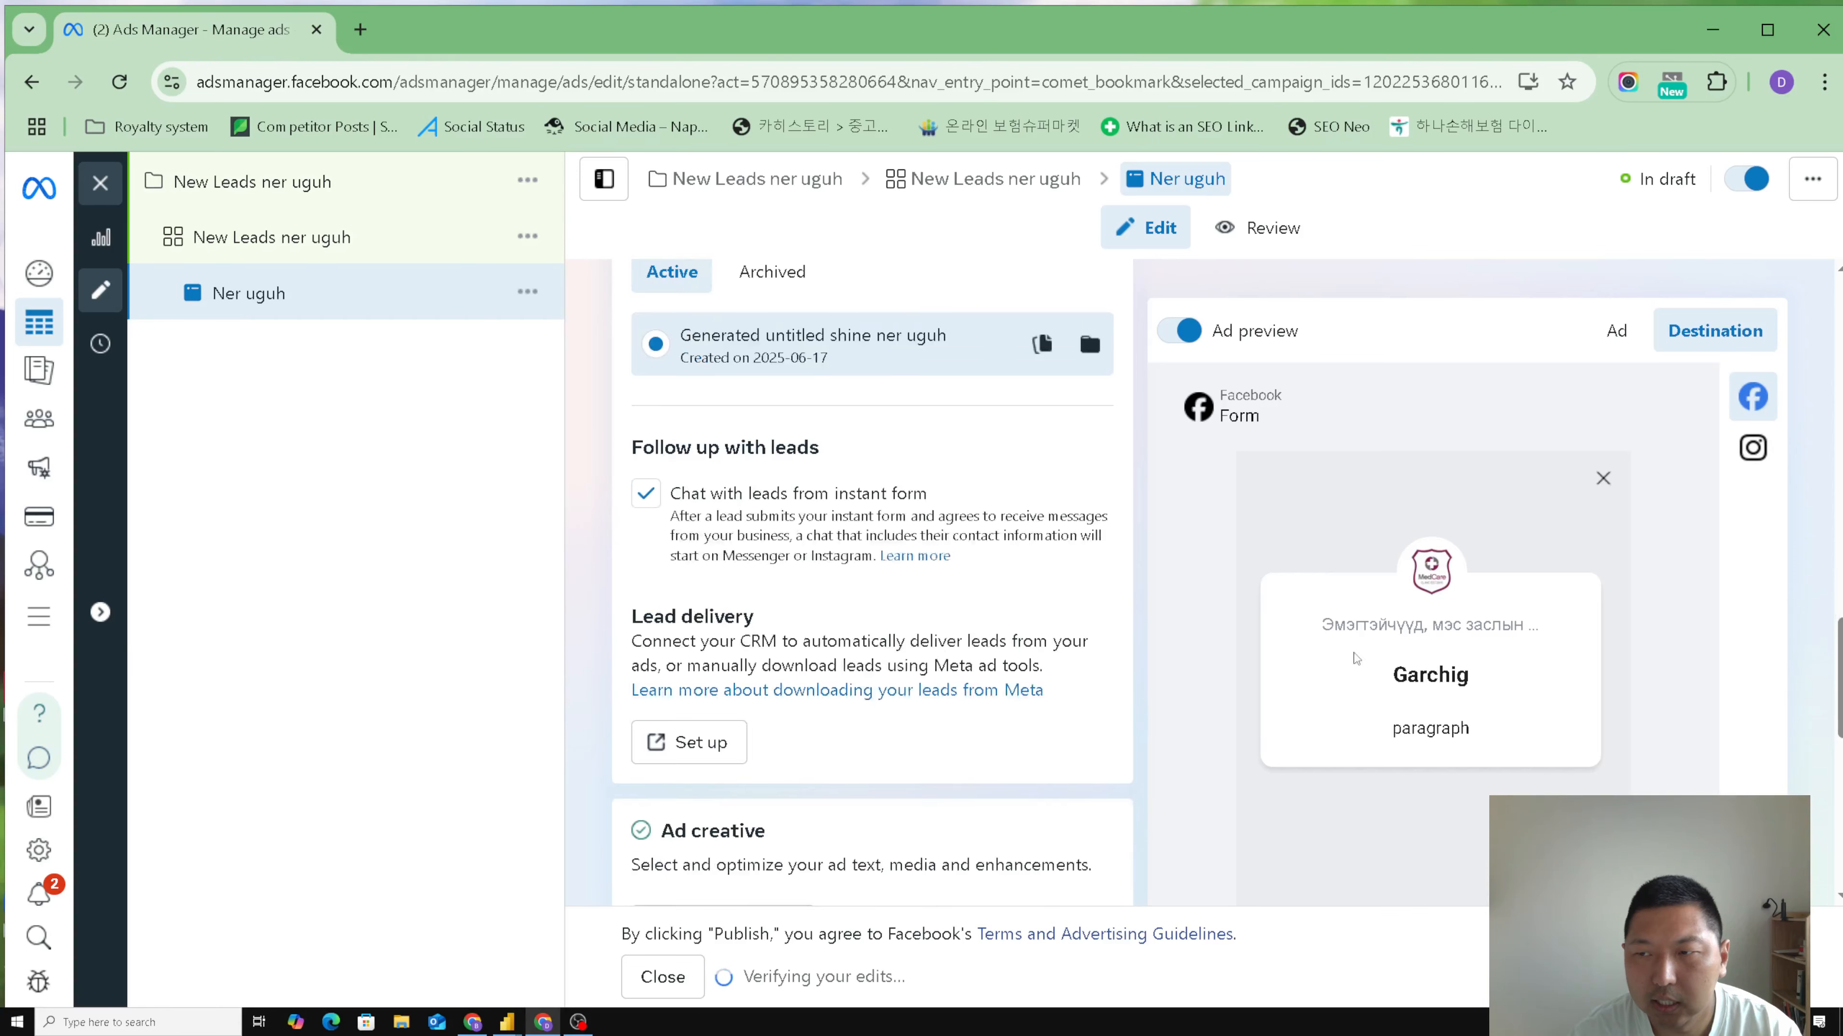
pyautogui.scroll(3, 1472, 653)
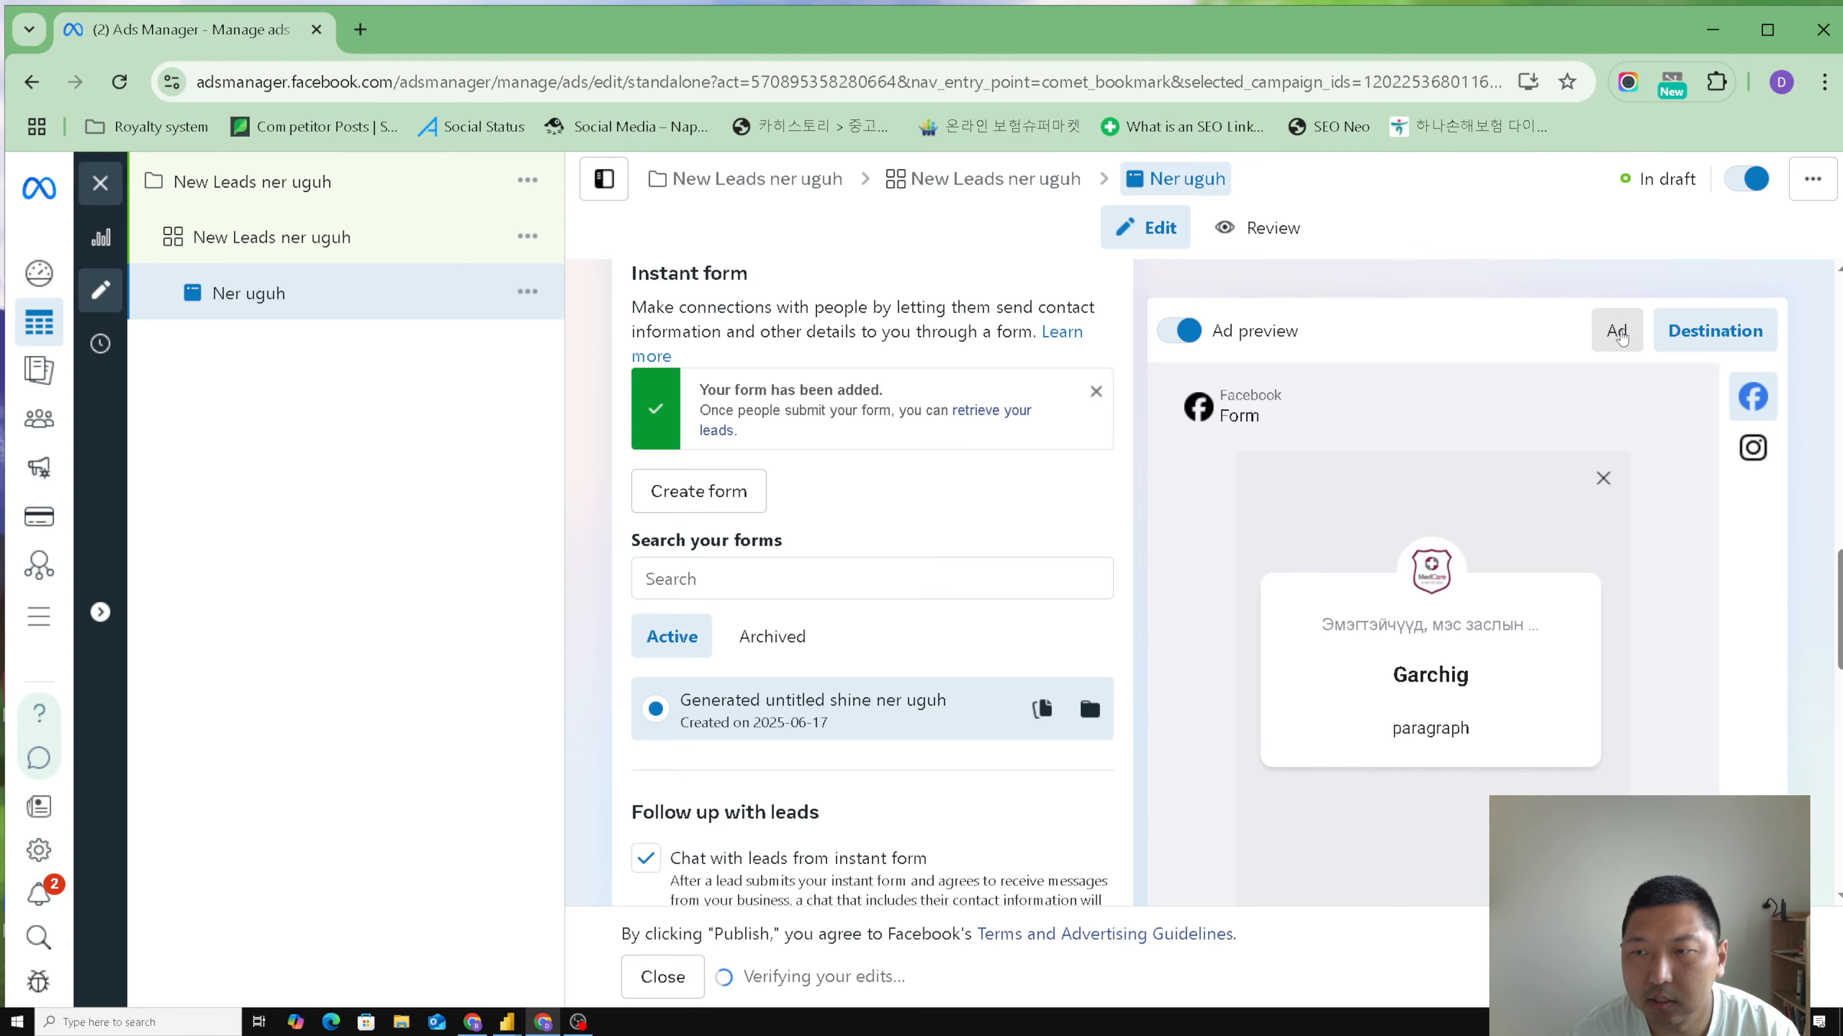
pyautogui.click(1616, 331)
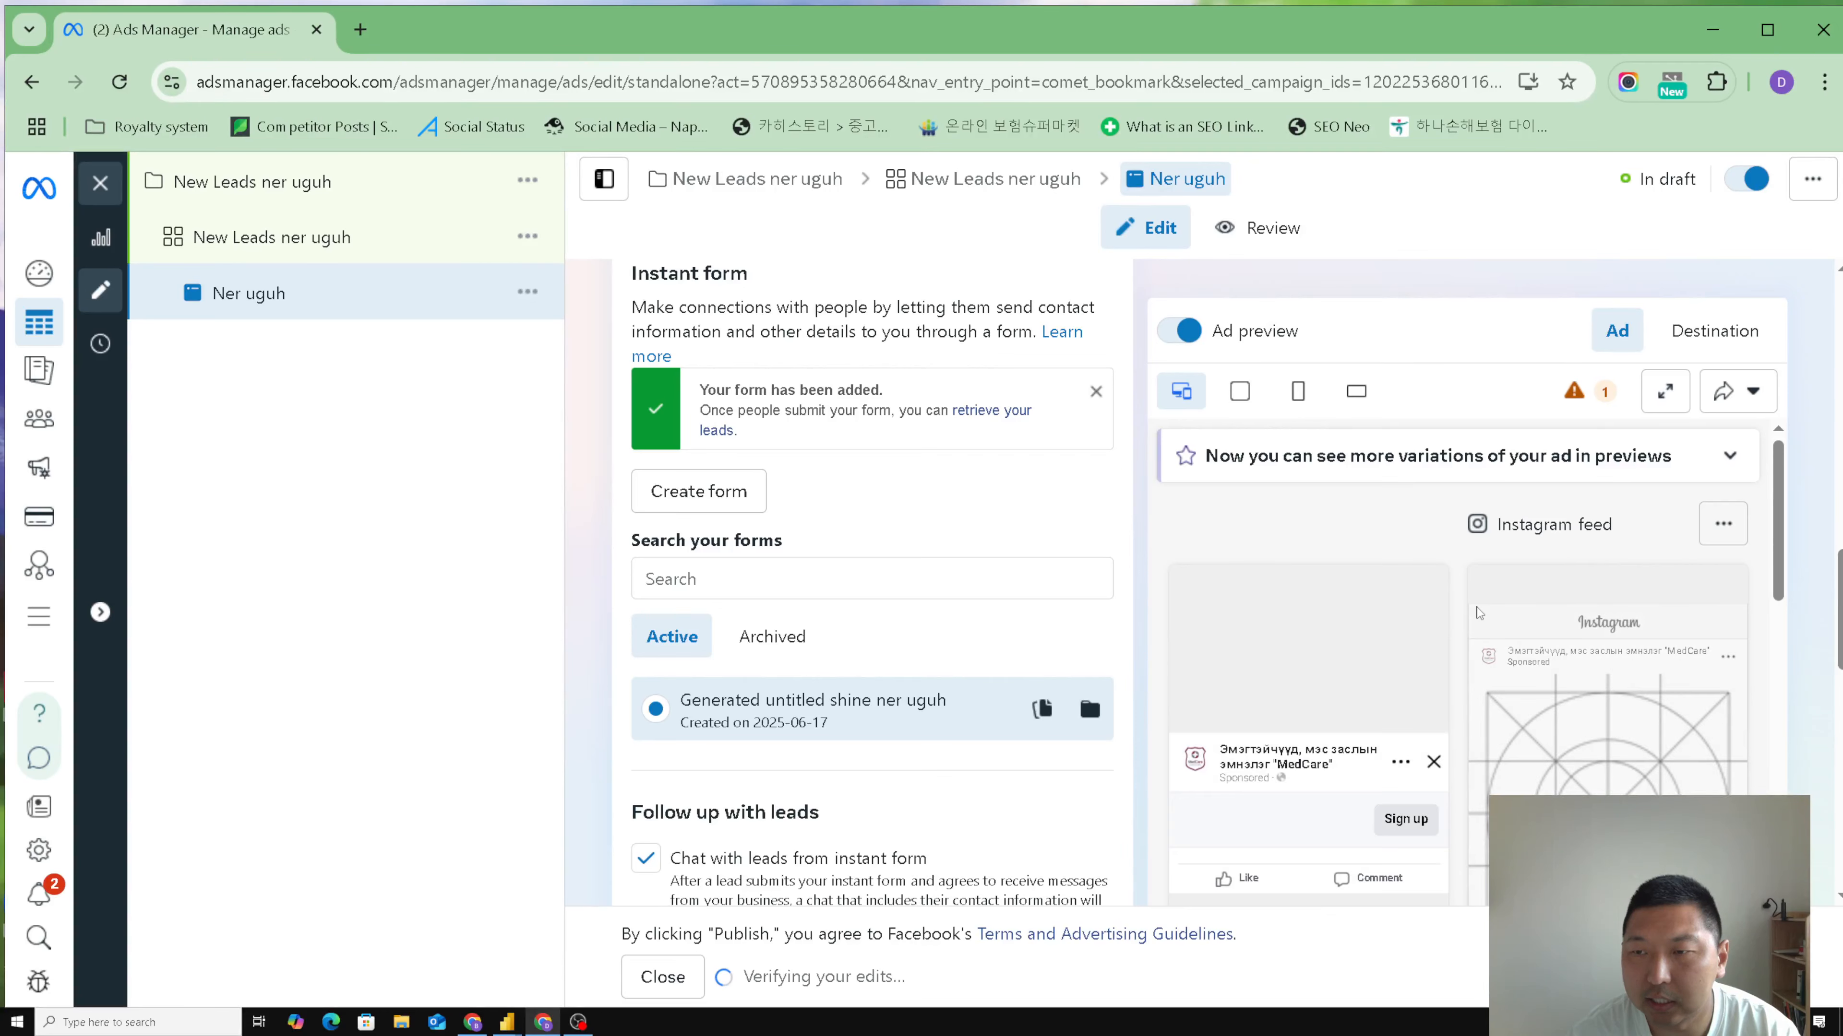
pyautogui.scroll(-2, 1403, 704)
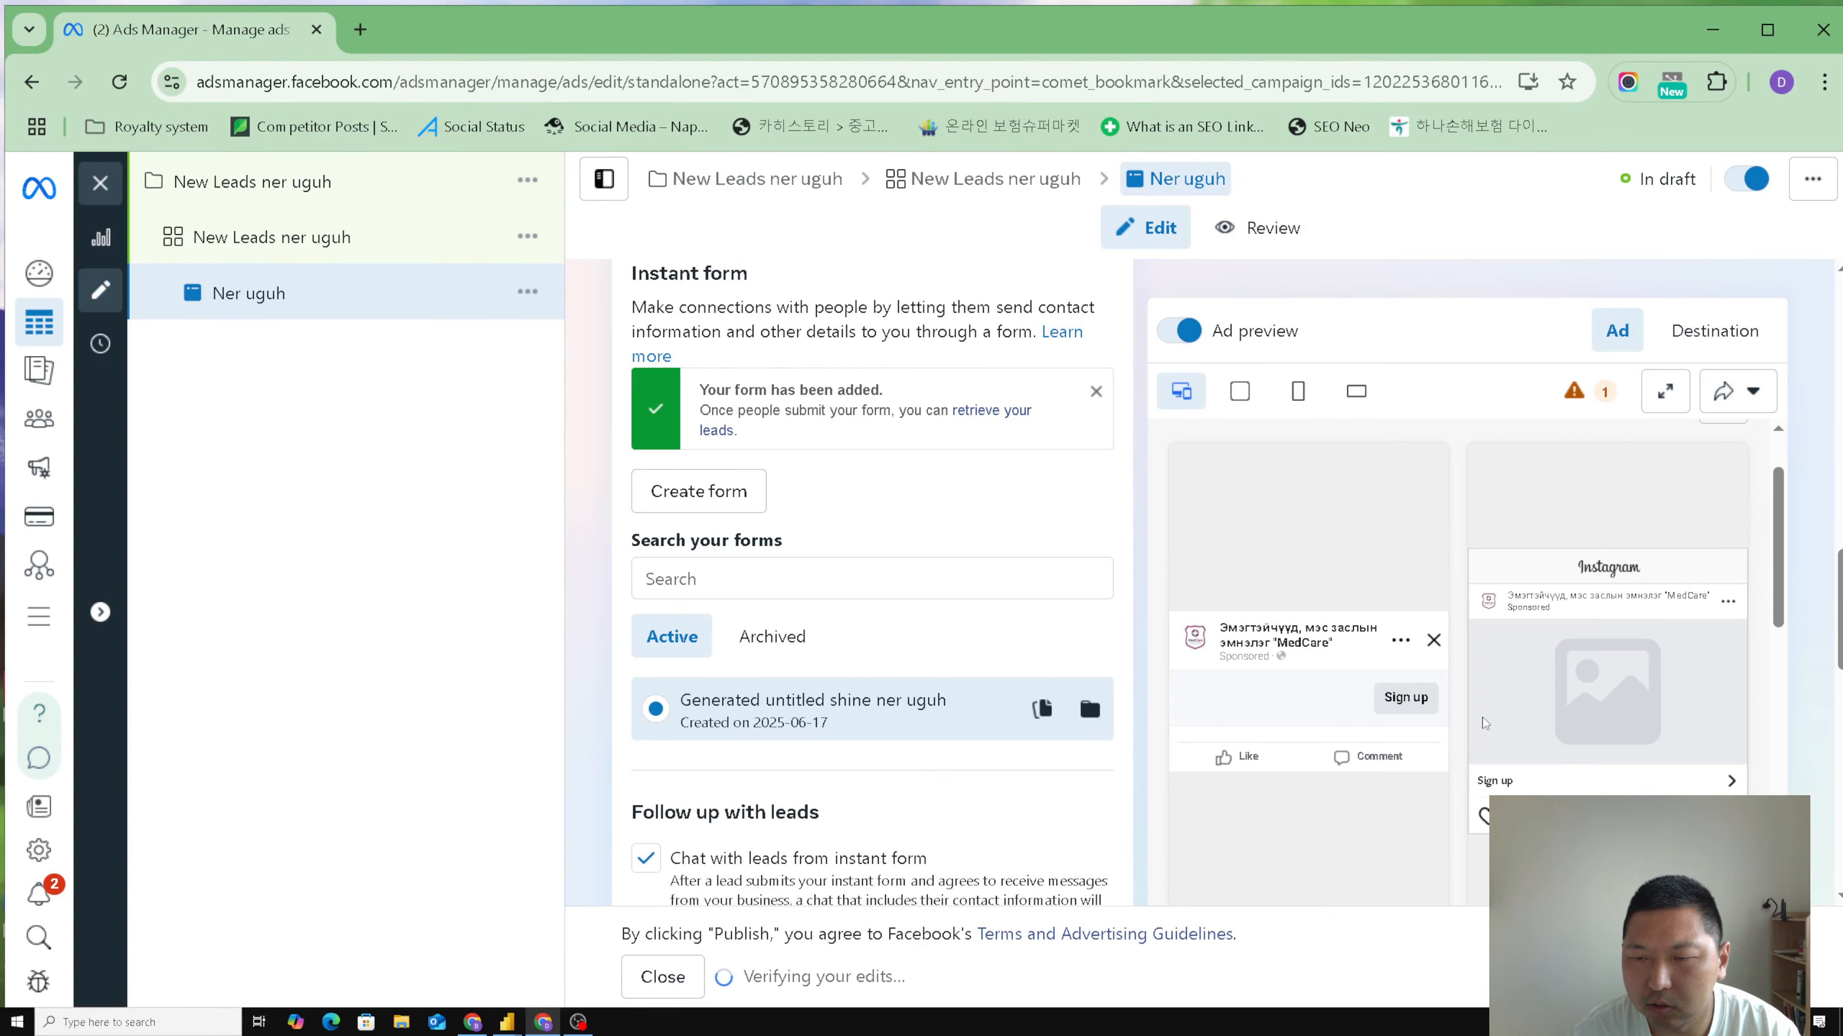
pyautogui.click(1715, 331)
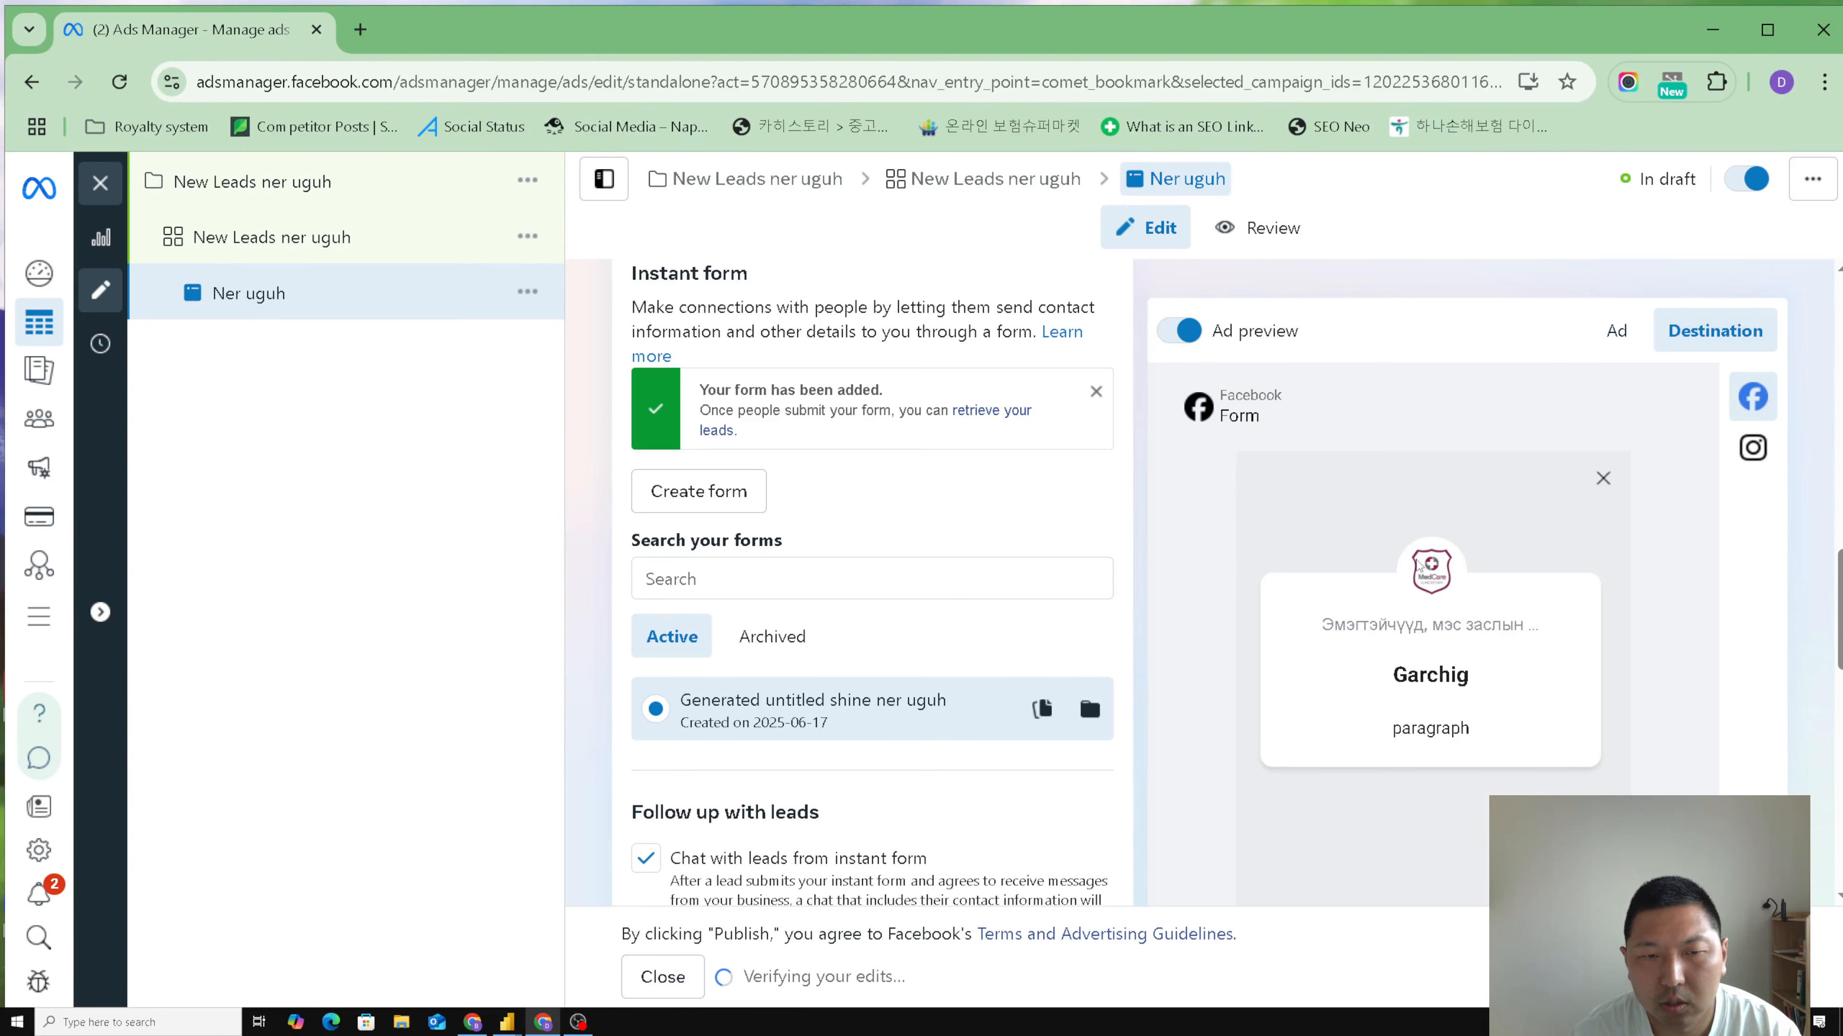
# - Review the ad's lead follow-up, lead delivery, ad creative and tracking sections
pyautogui.scroll(-5, 974, 622)
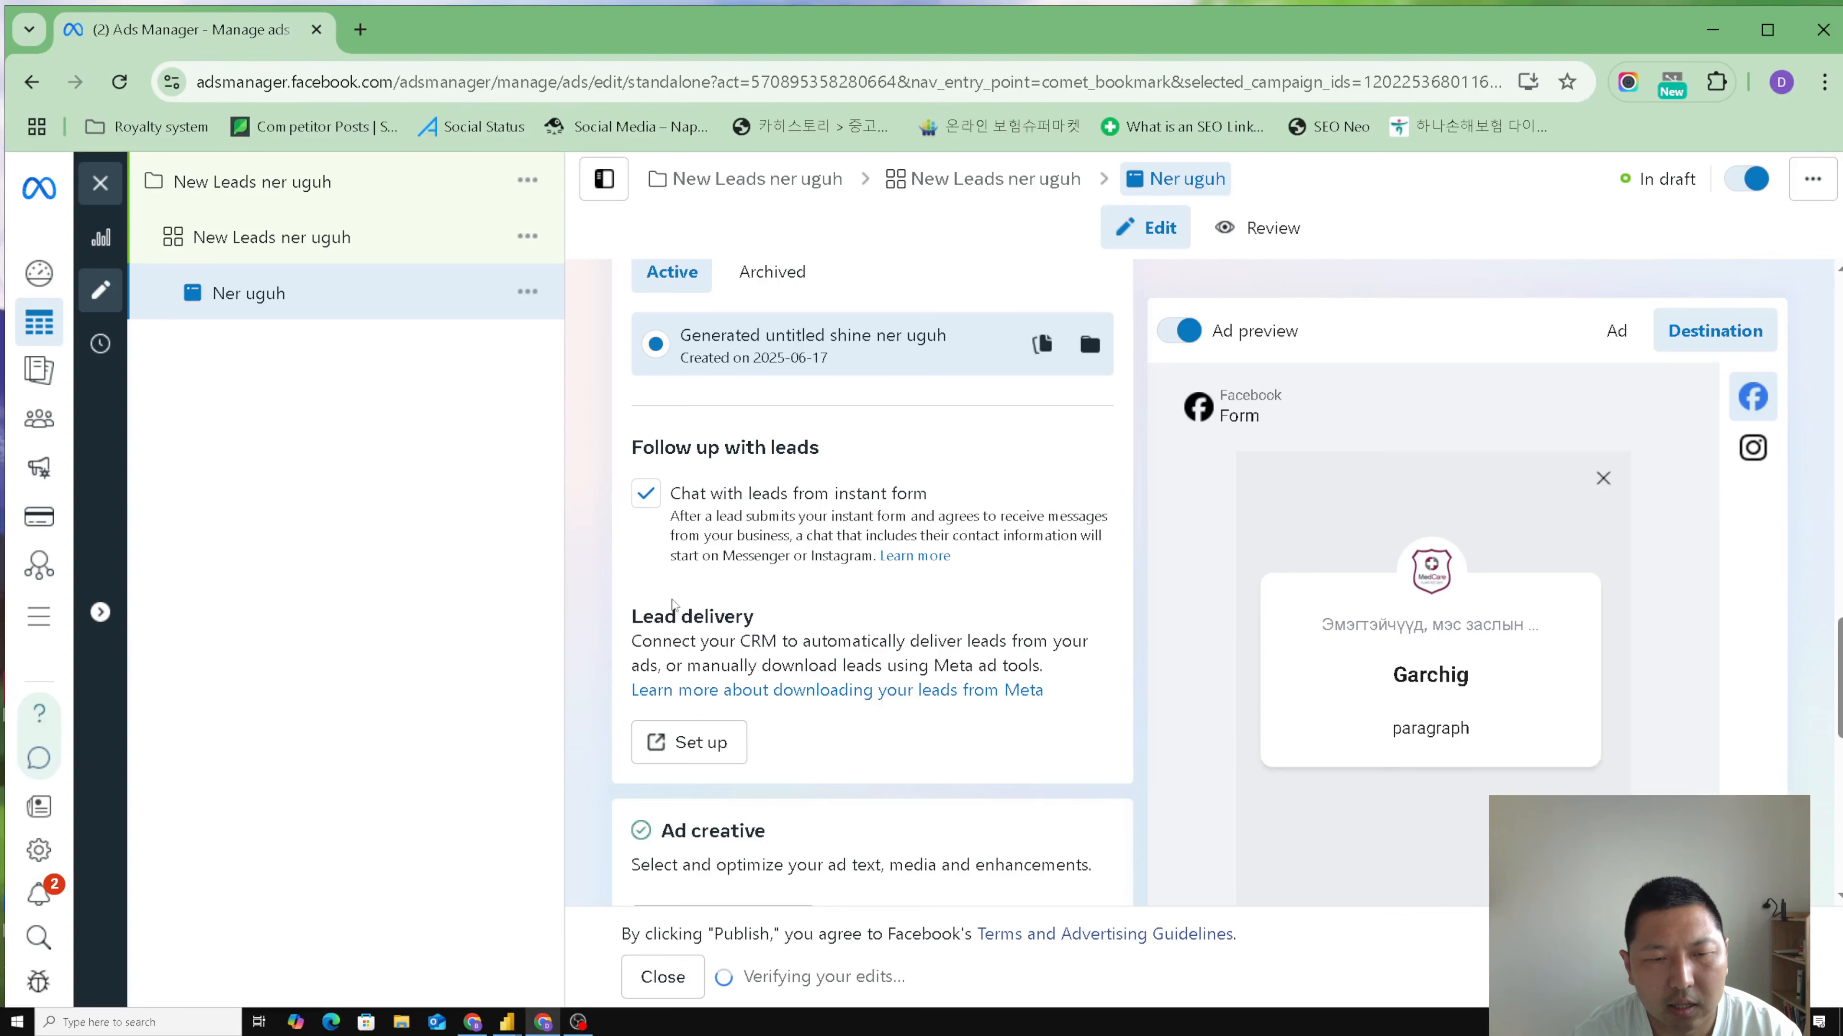
pyautogui.scroll(-3, 596, 595)
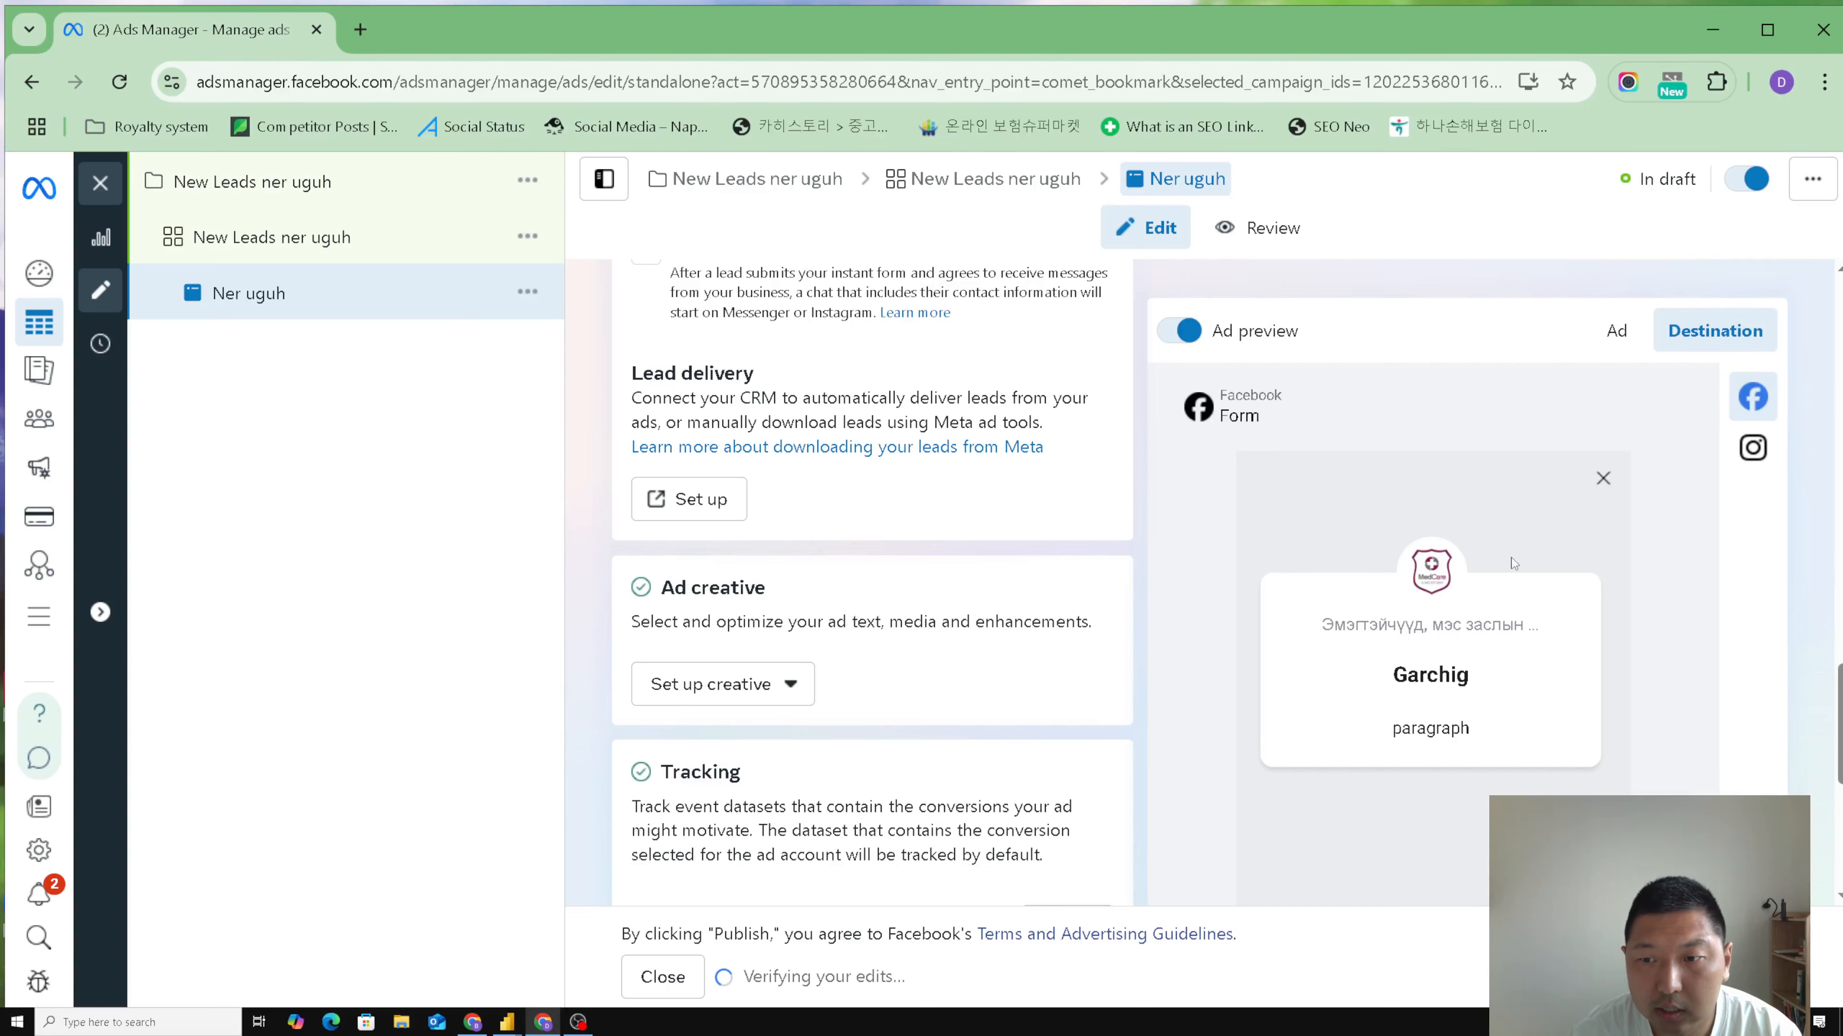
pyautogui.scroll(-5, 1570, 677)
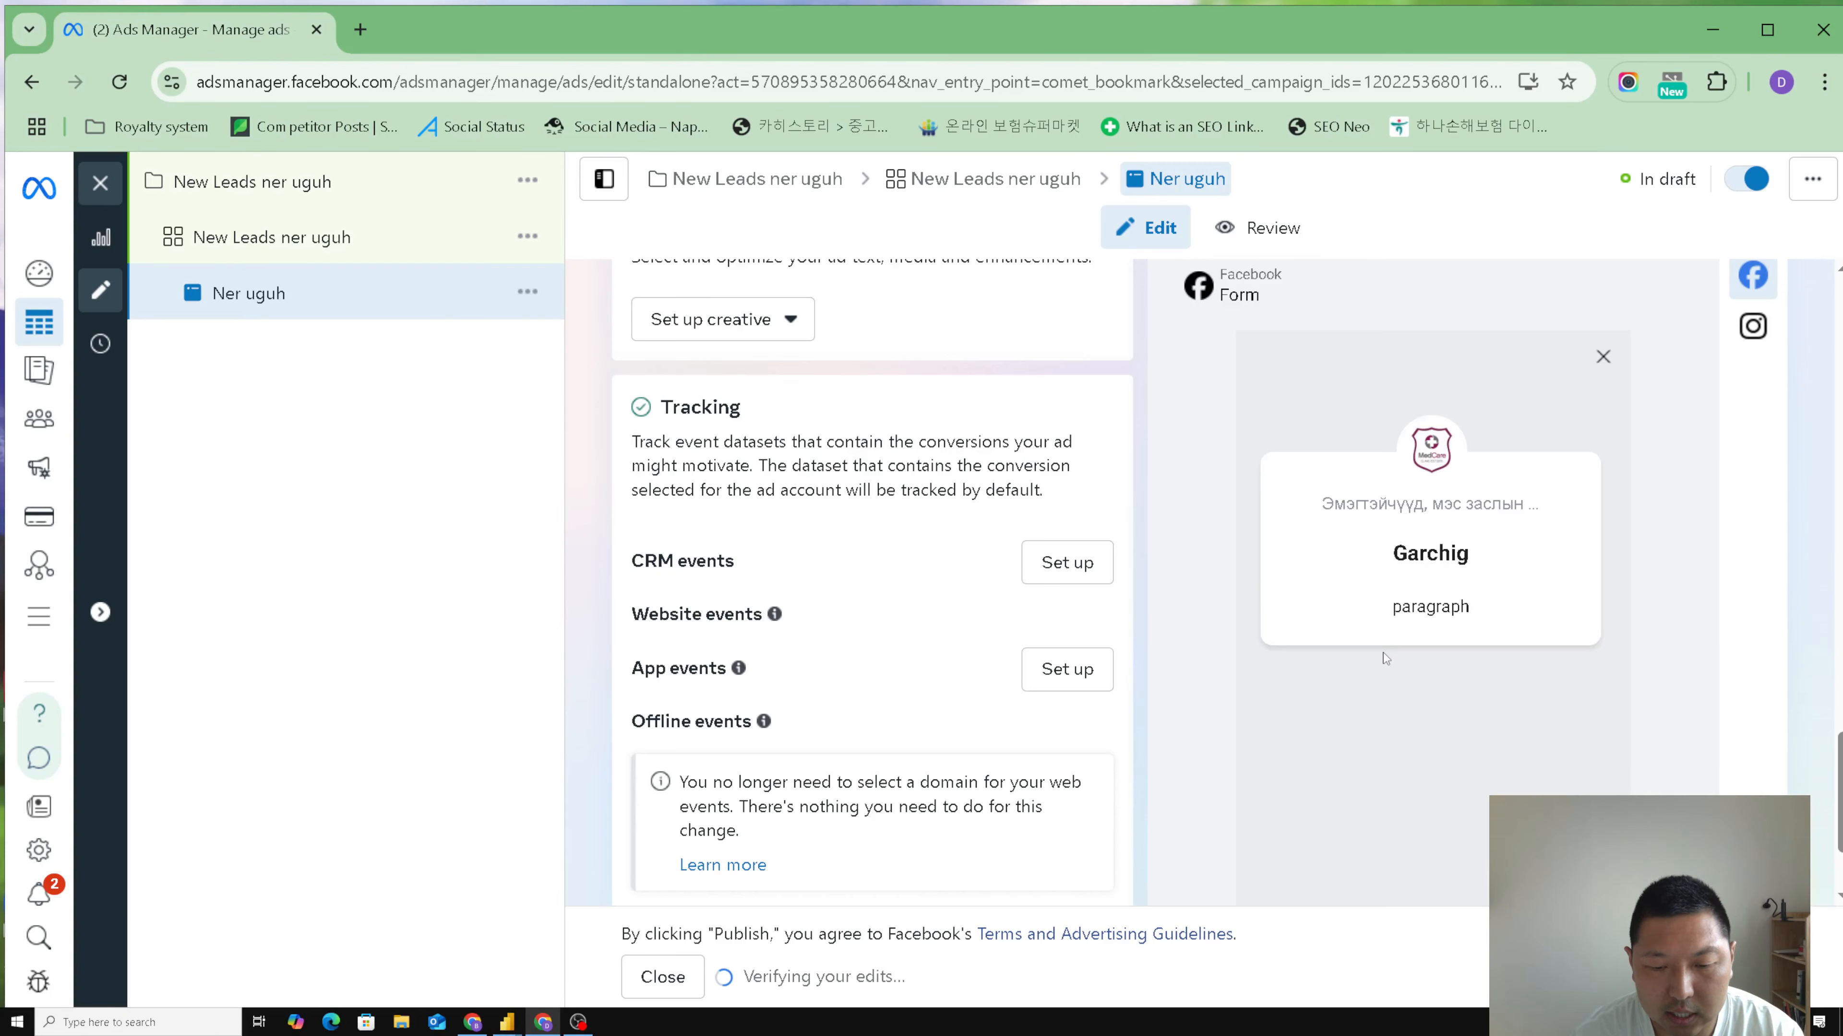
pyautogui.scroll(-2, 1083, 686)
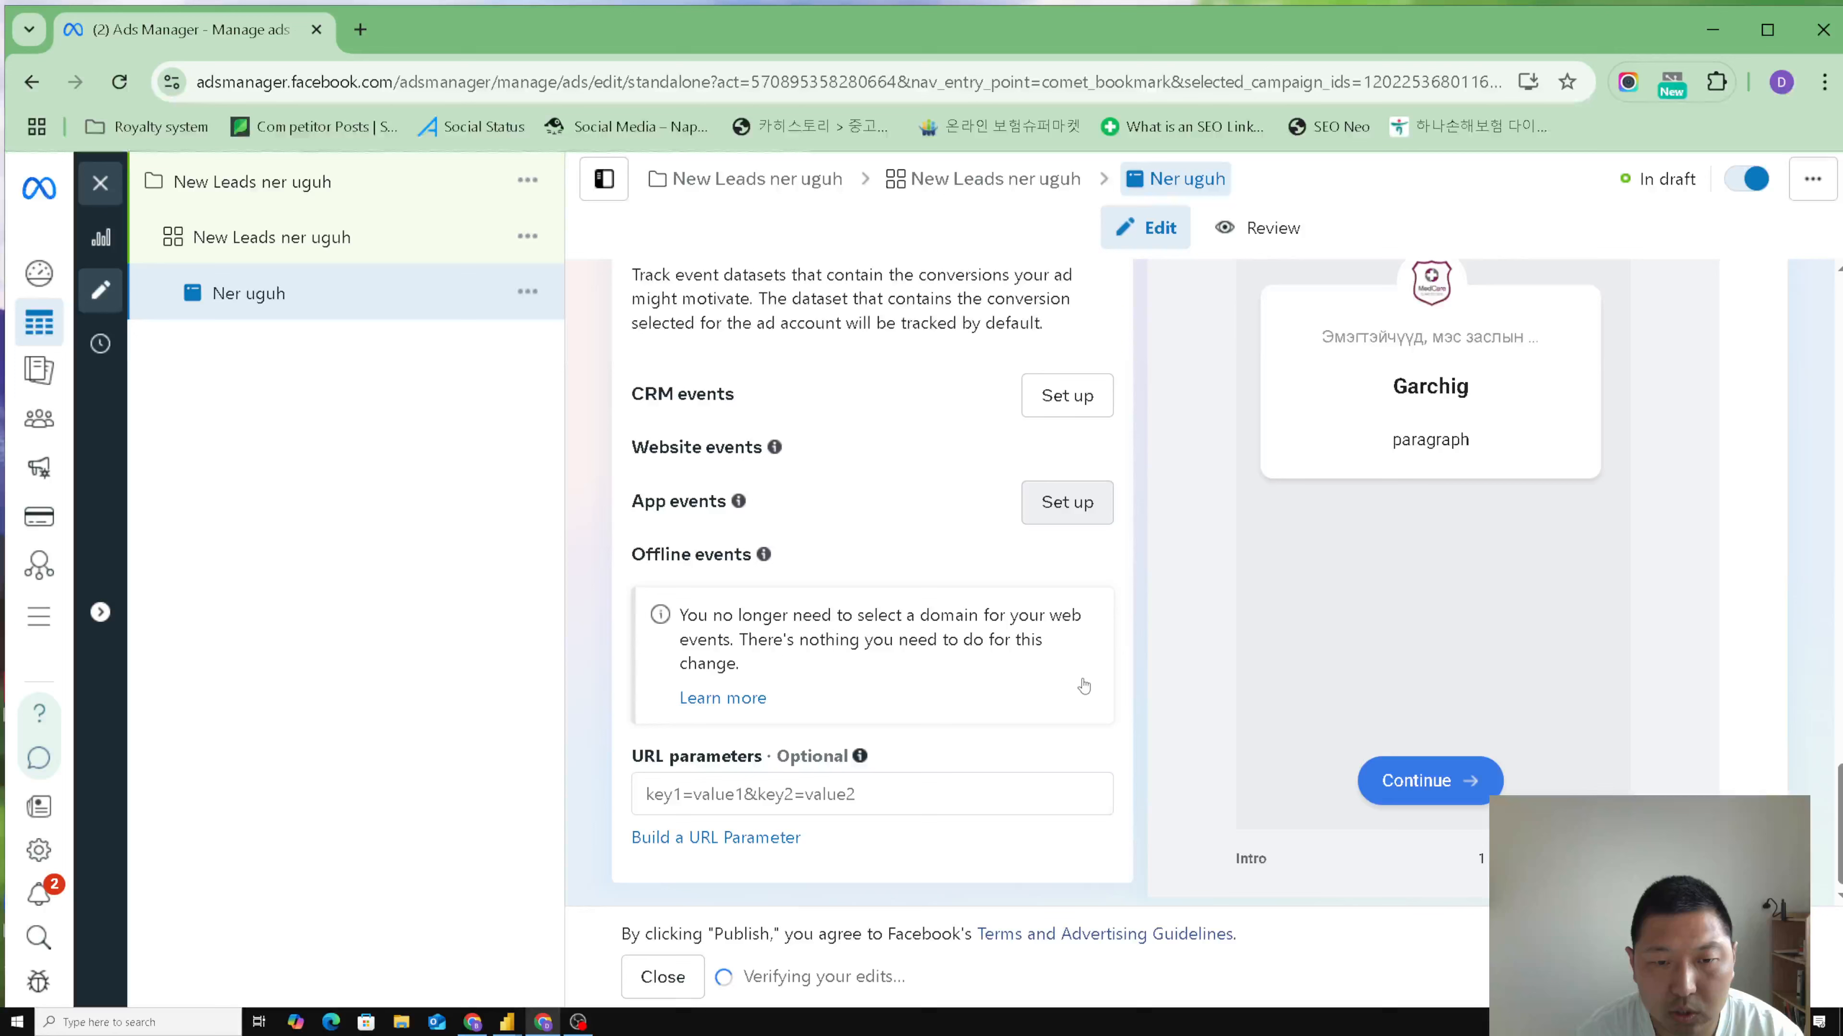
pyautogui.scroll(6, 1083, 685)
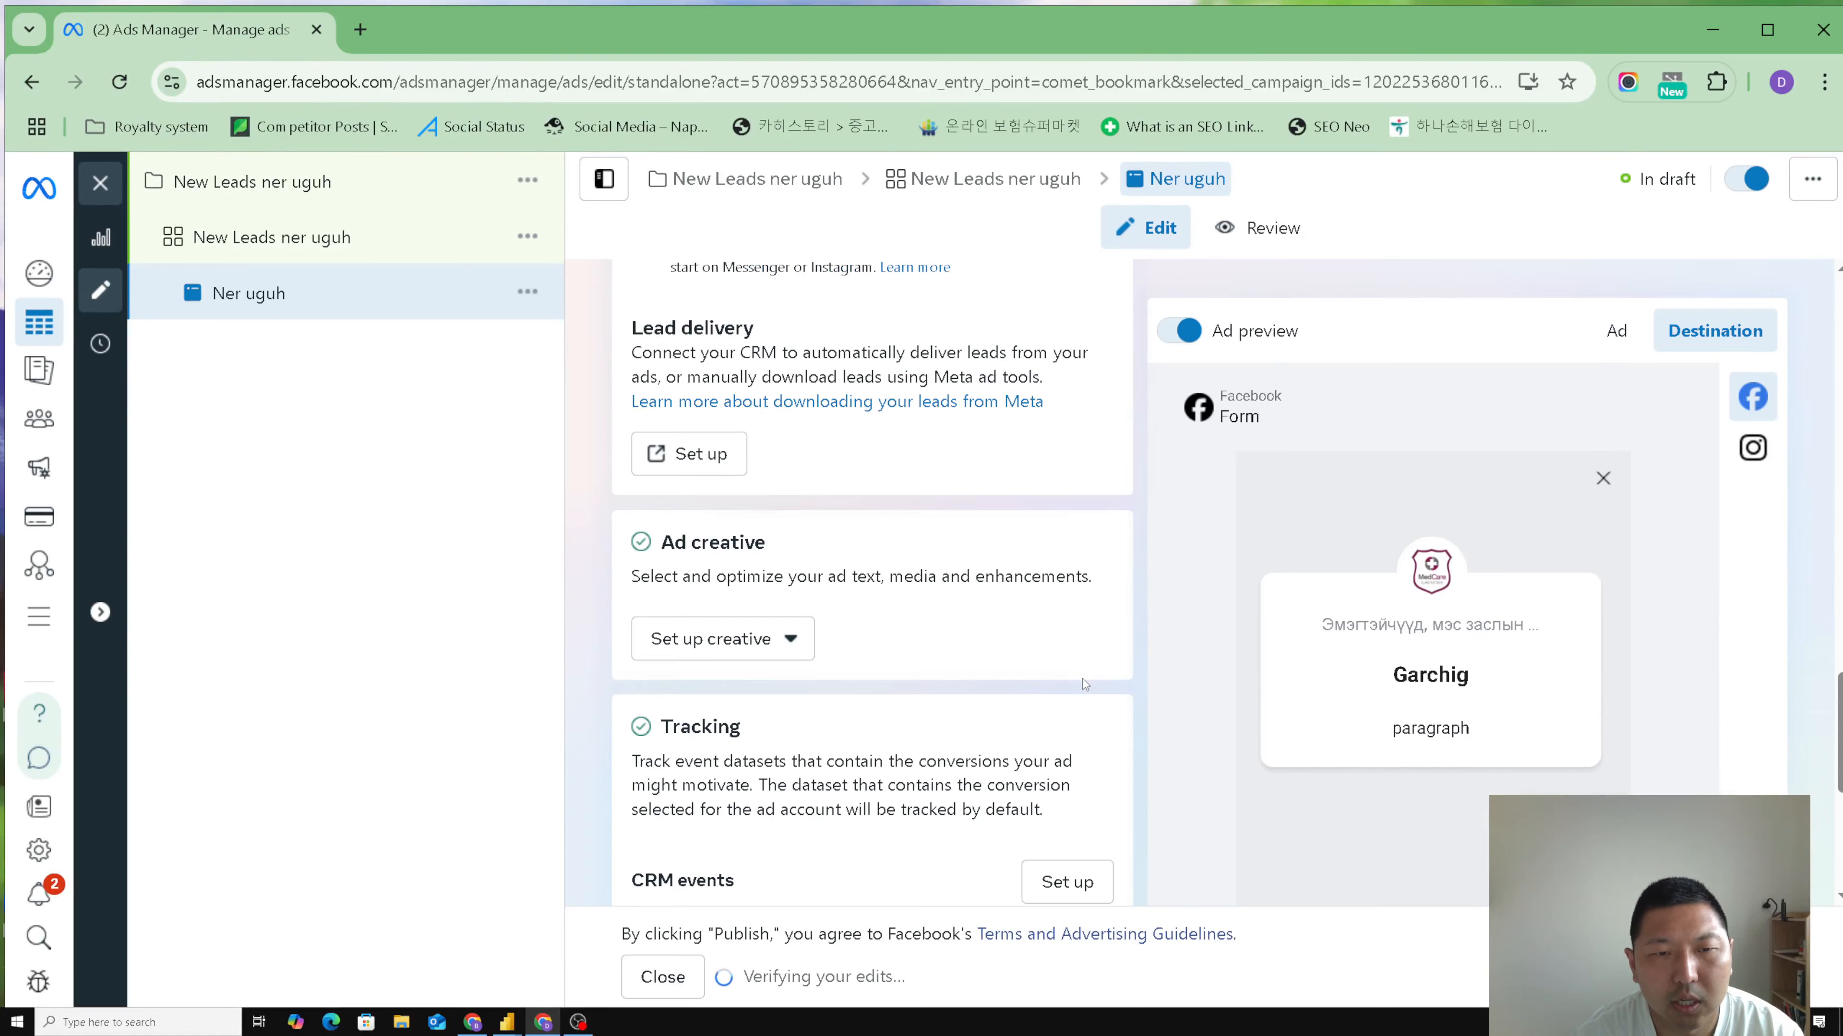
pyautogui.scroll(3, 752, 735)
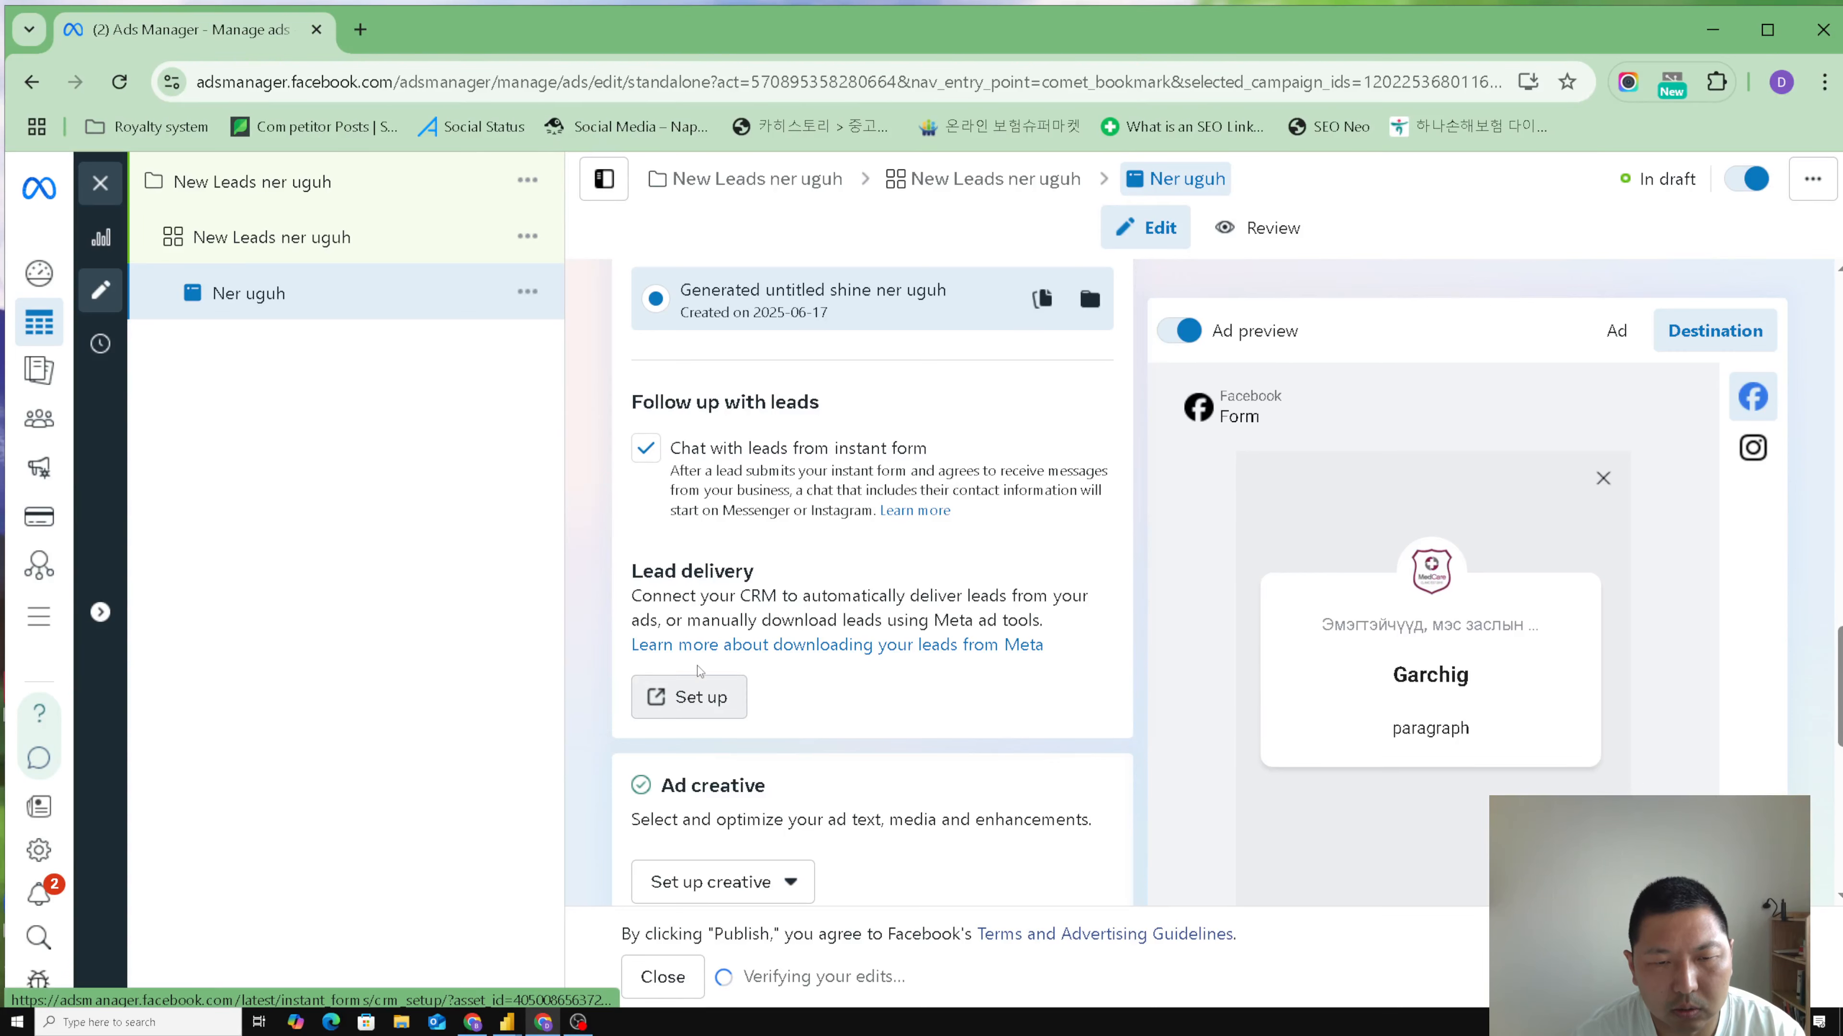
pyautogui.scroll(-2, 699, 669)
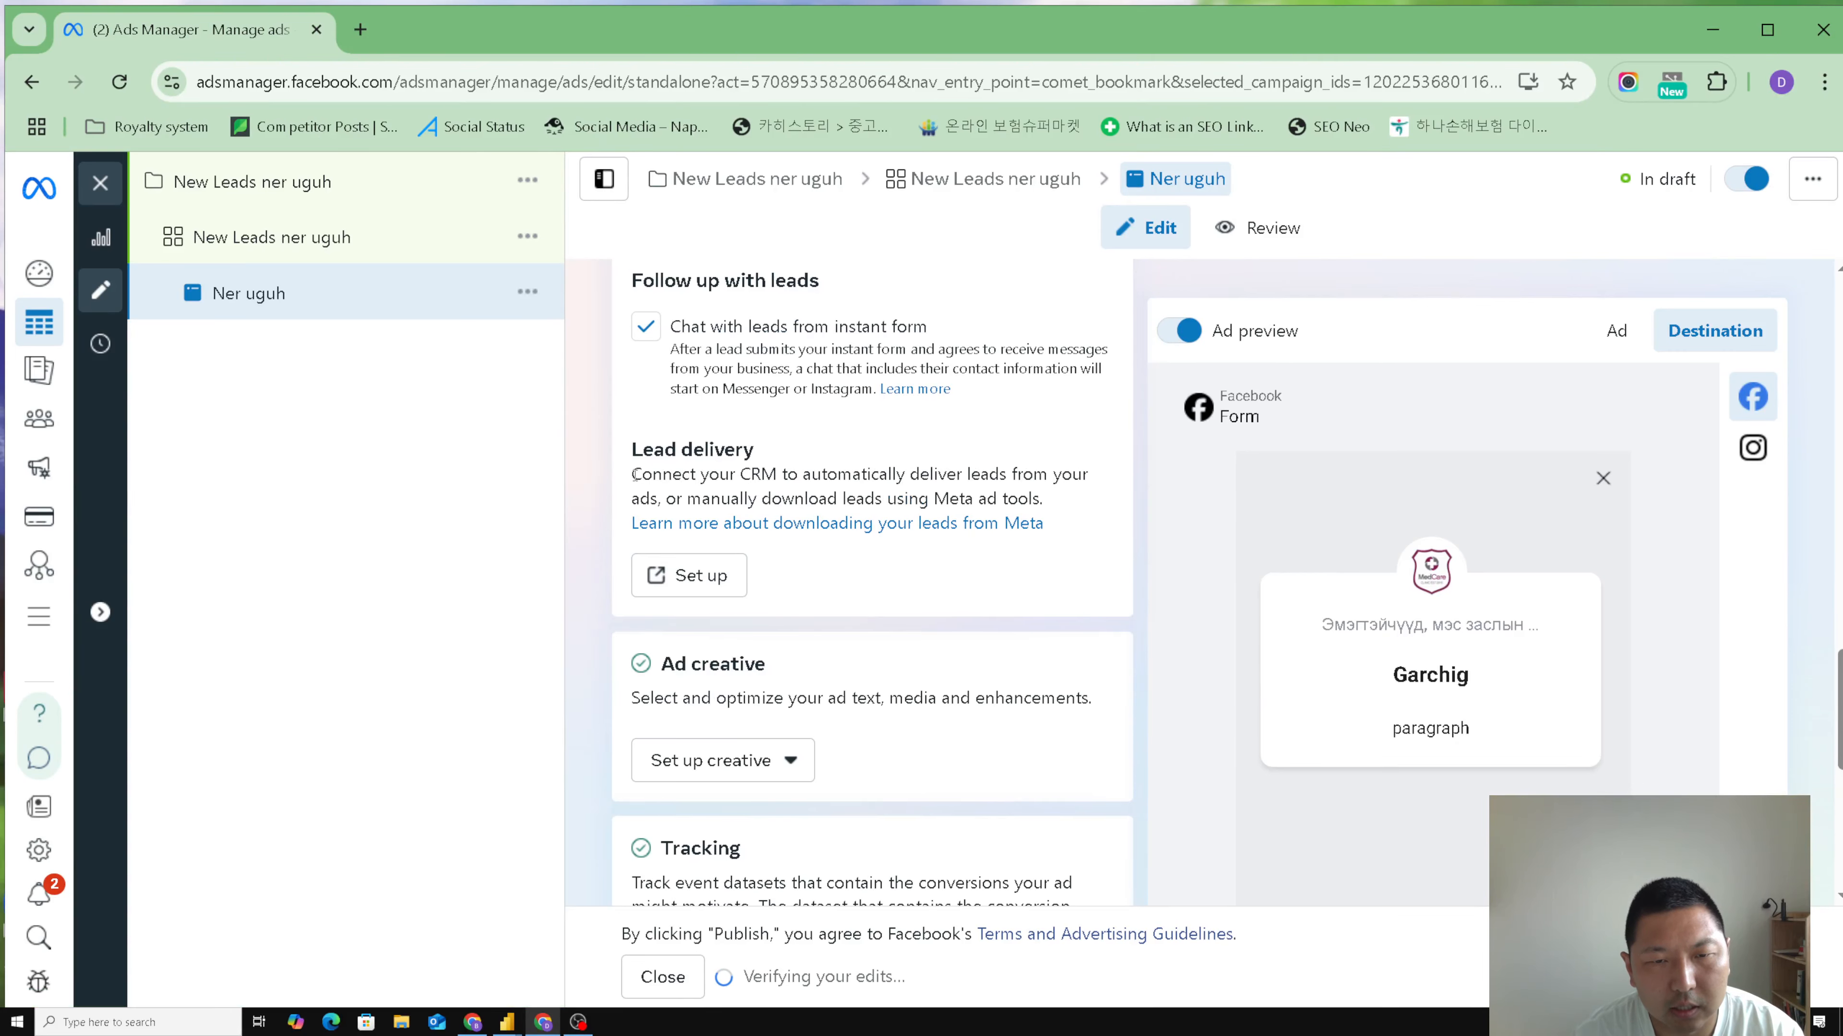
# - Read the Lead delivery description, open its CRM setup page and close that page again
pyautogui.moveTo(634, 475); pyautogui.dragTo(1041, 503)
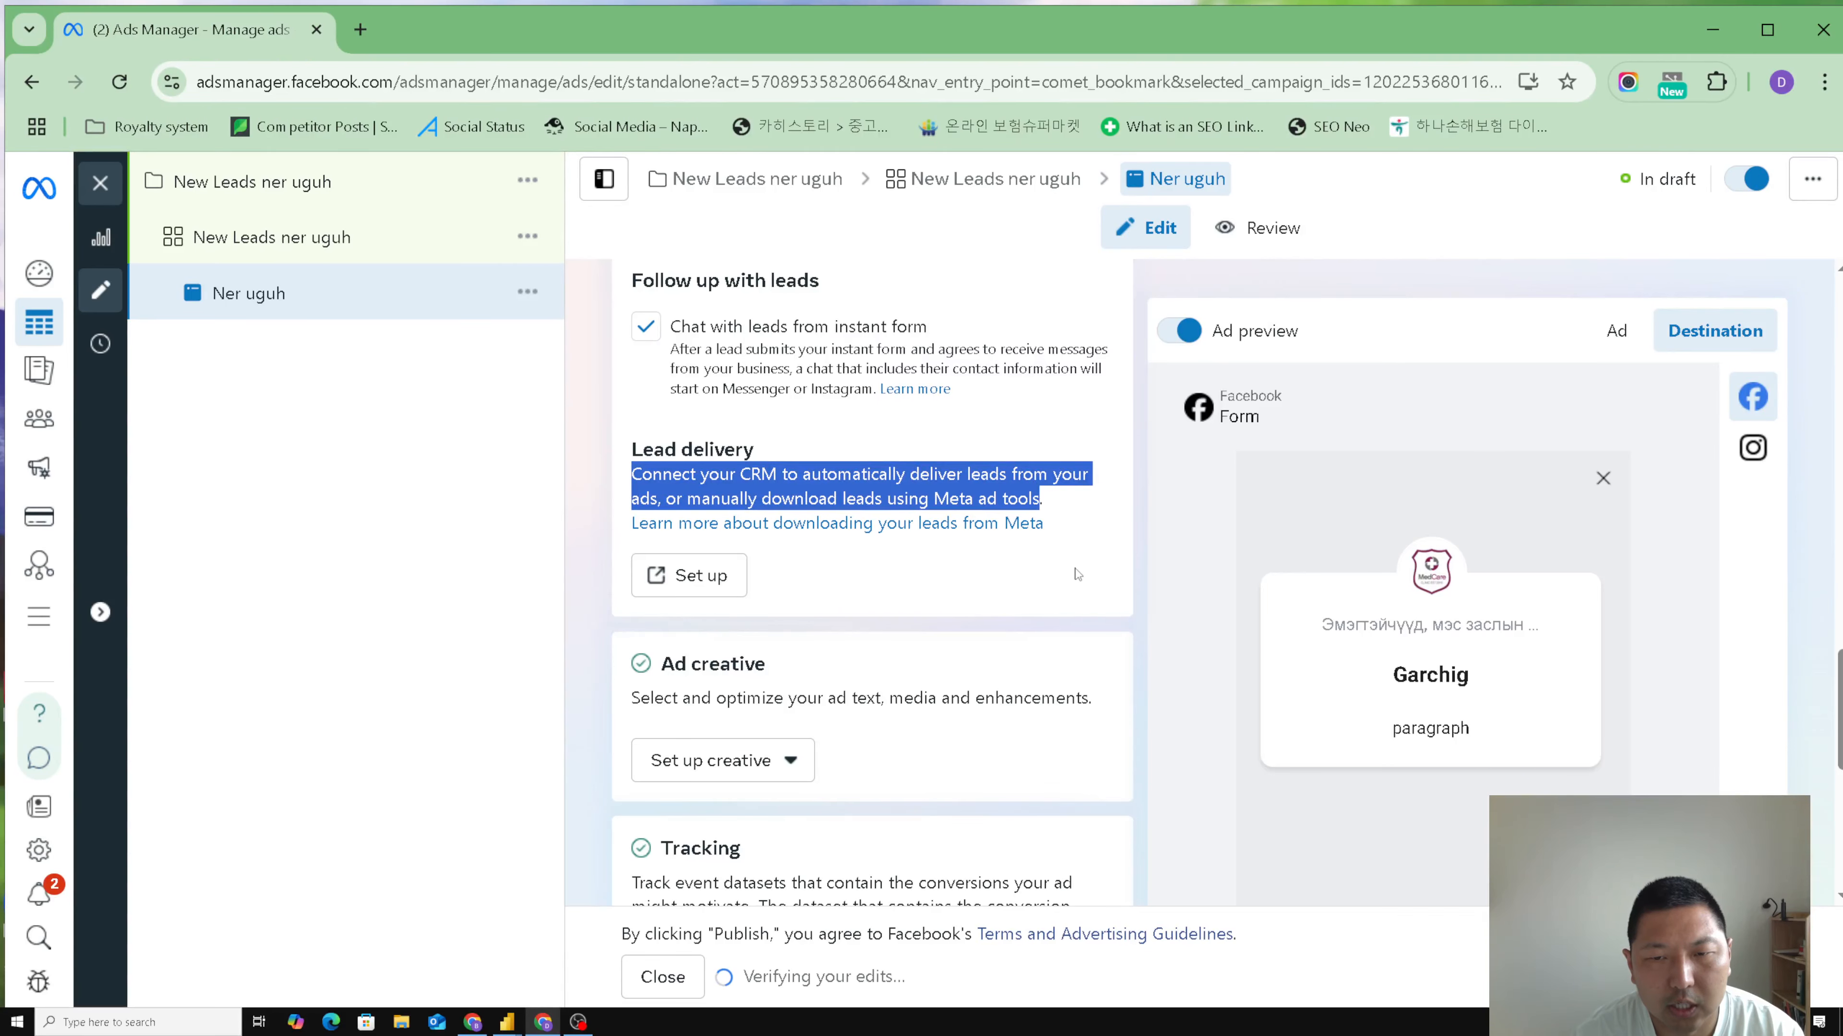
pyautogui.click(905, 602)
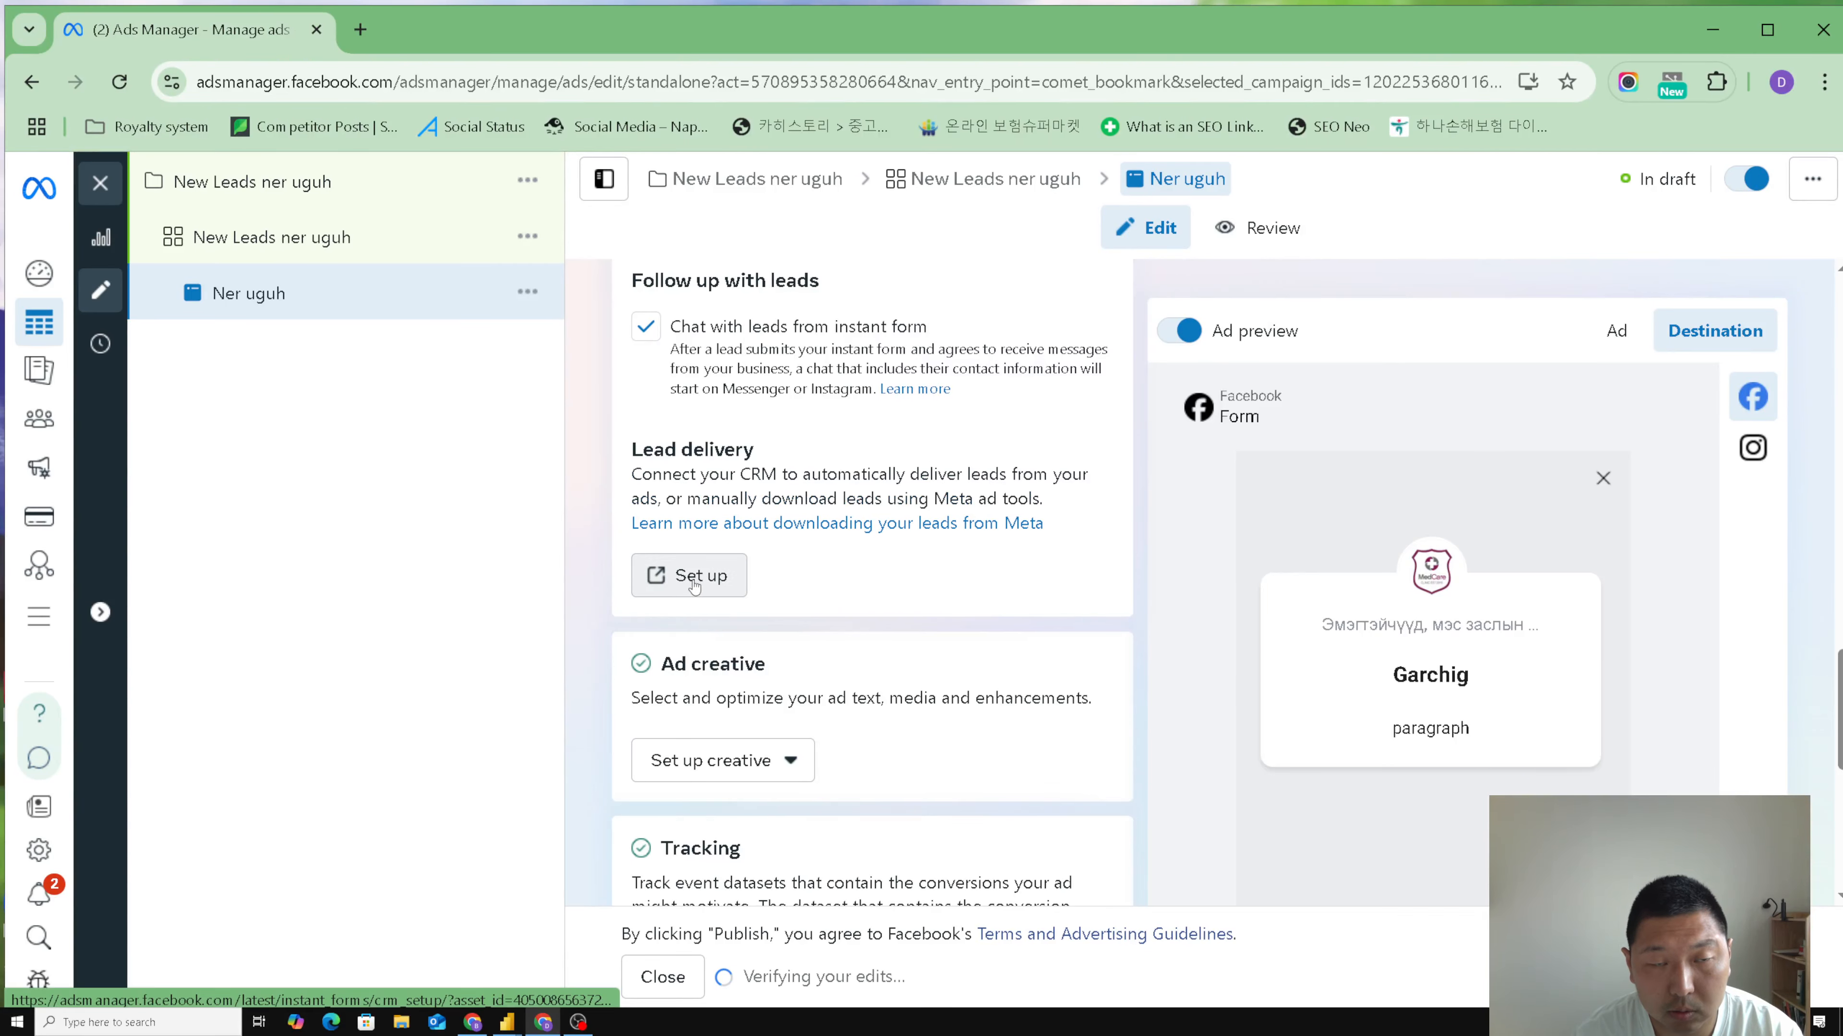
pyautogui.click(695, 581)
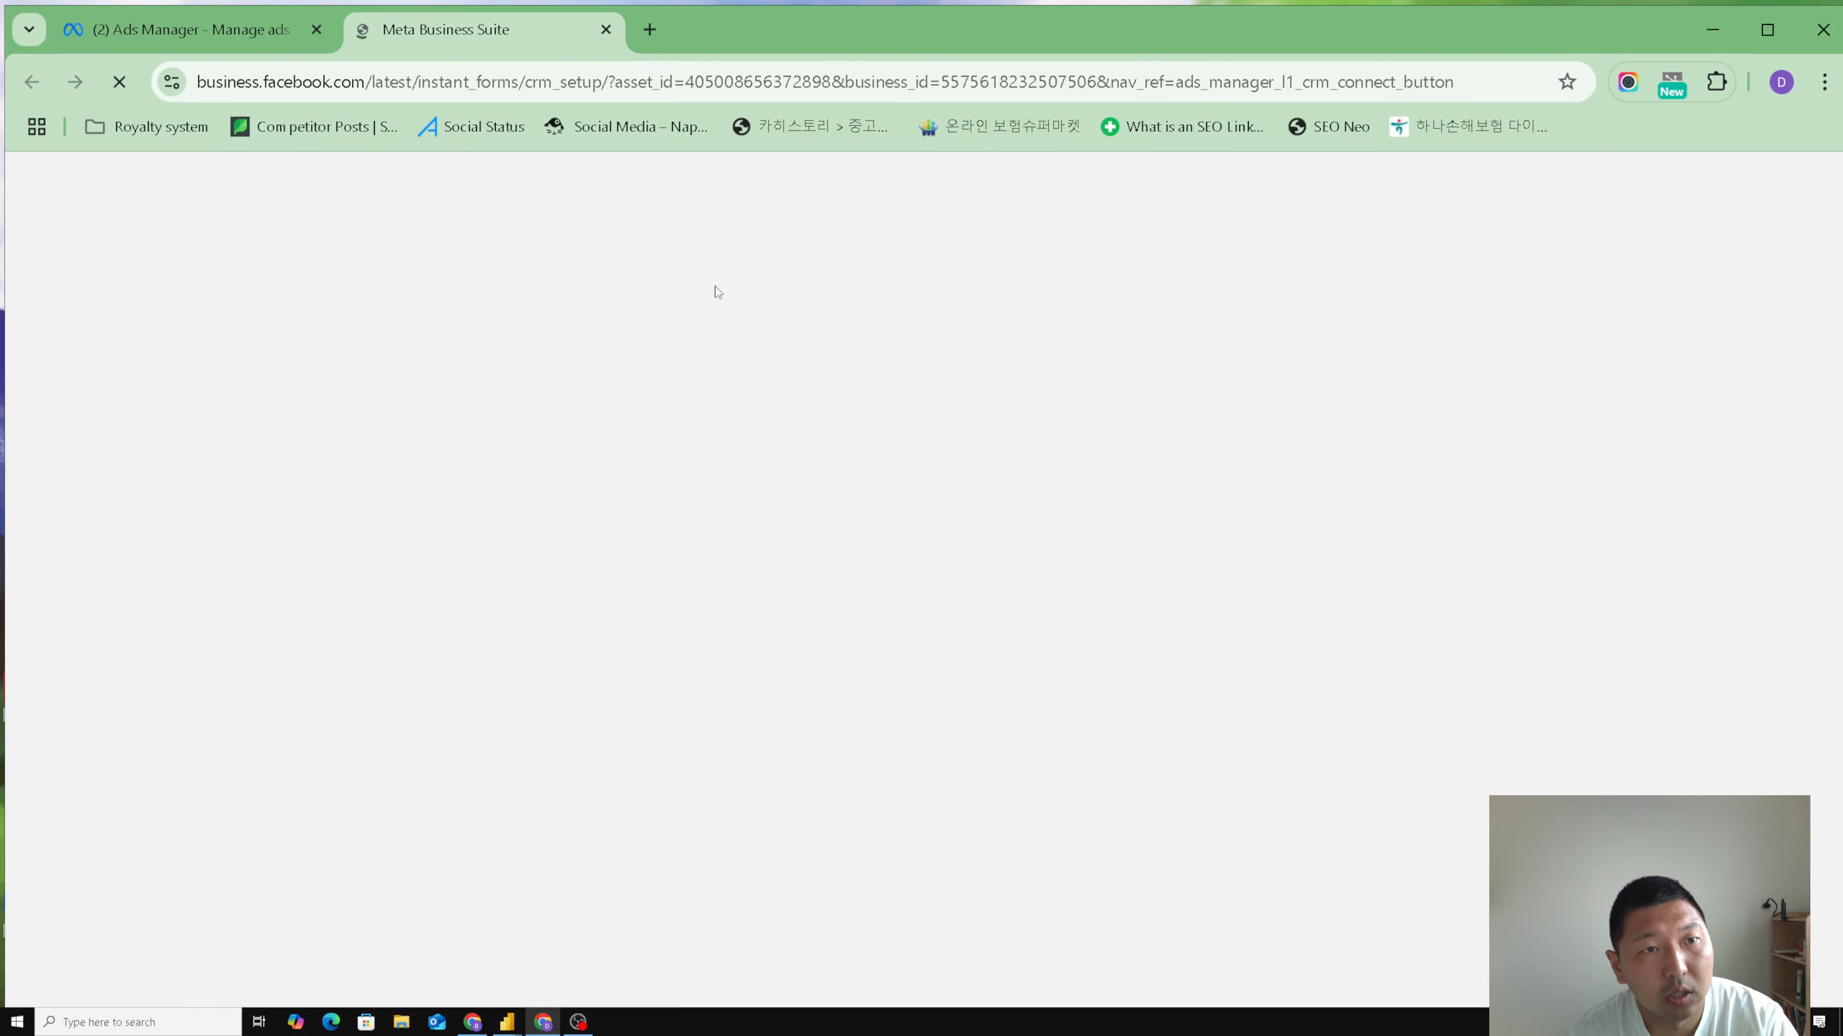
pyautogui.hotkey('ctrl', 'w')
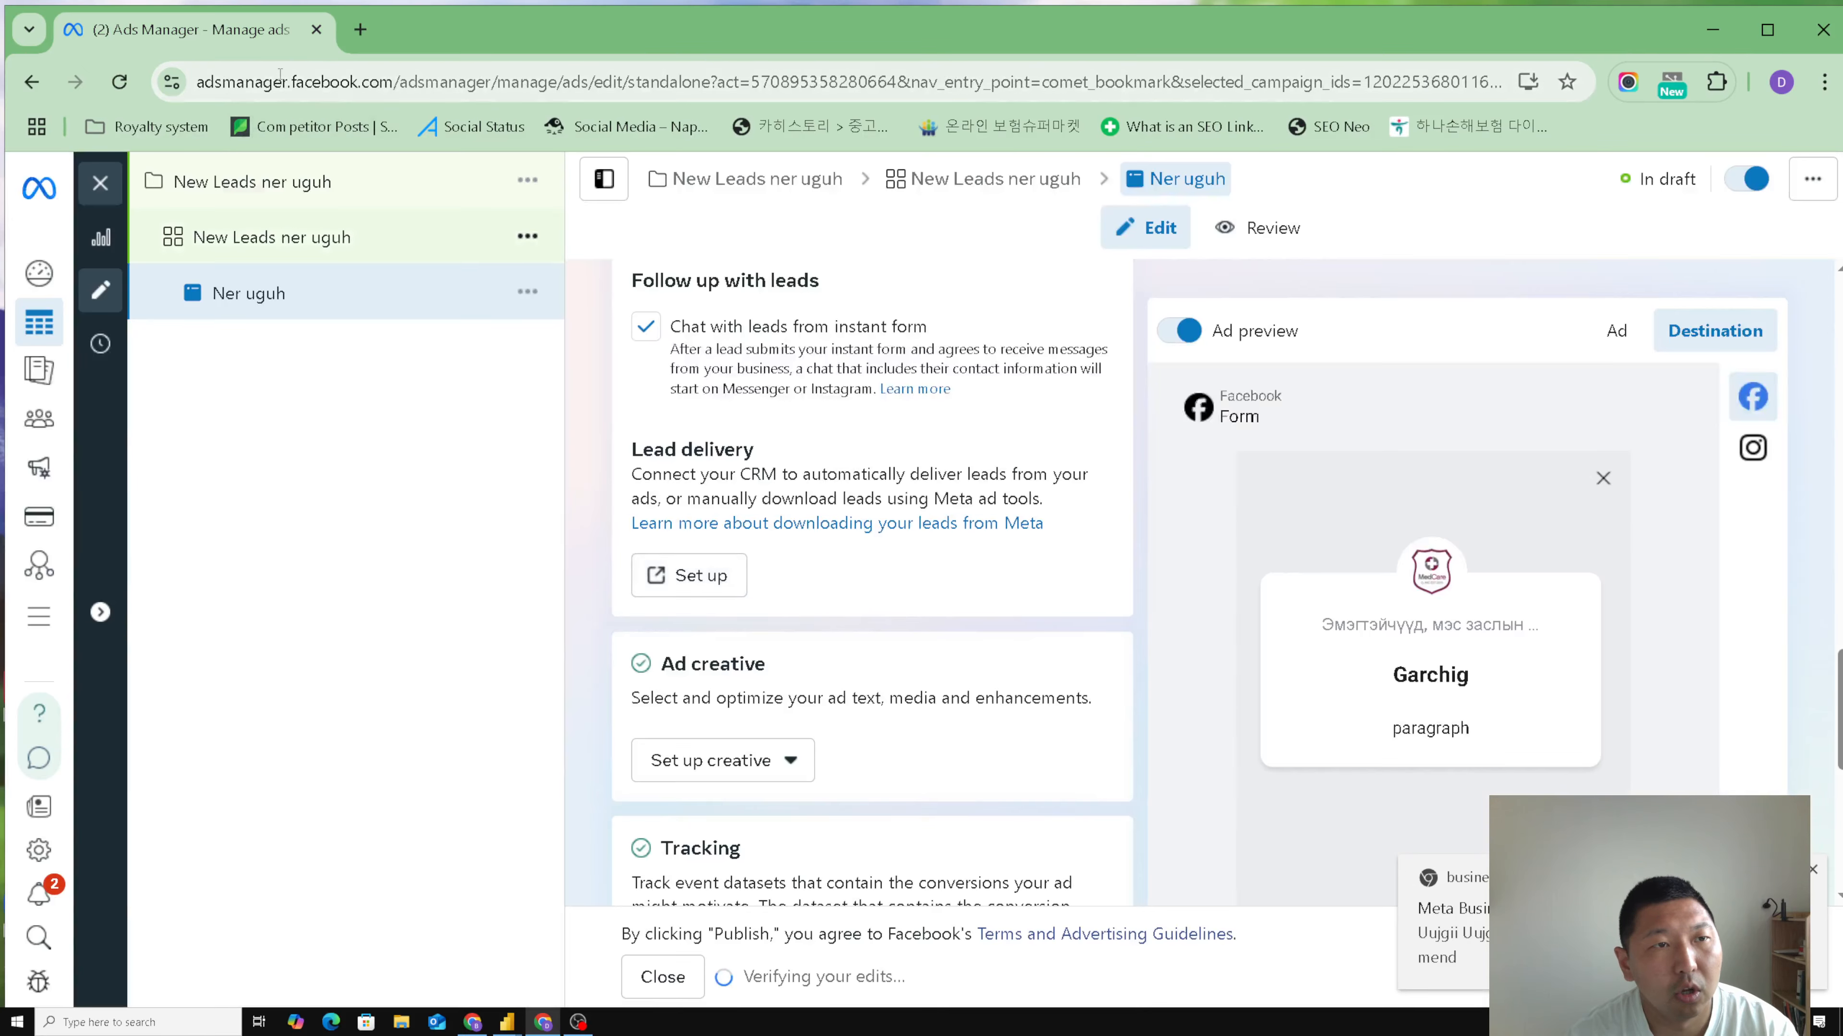
# - Dismiss the browser notification and look through the tracking events, URL parameters and ad creative settings
pyautogui.scroll(-6, 594, 595)
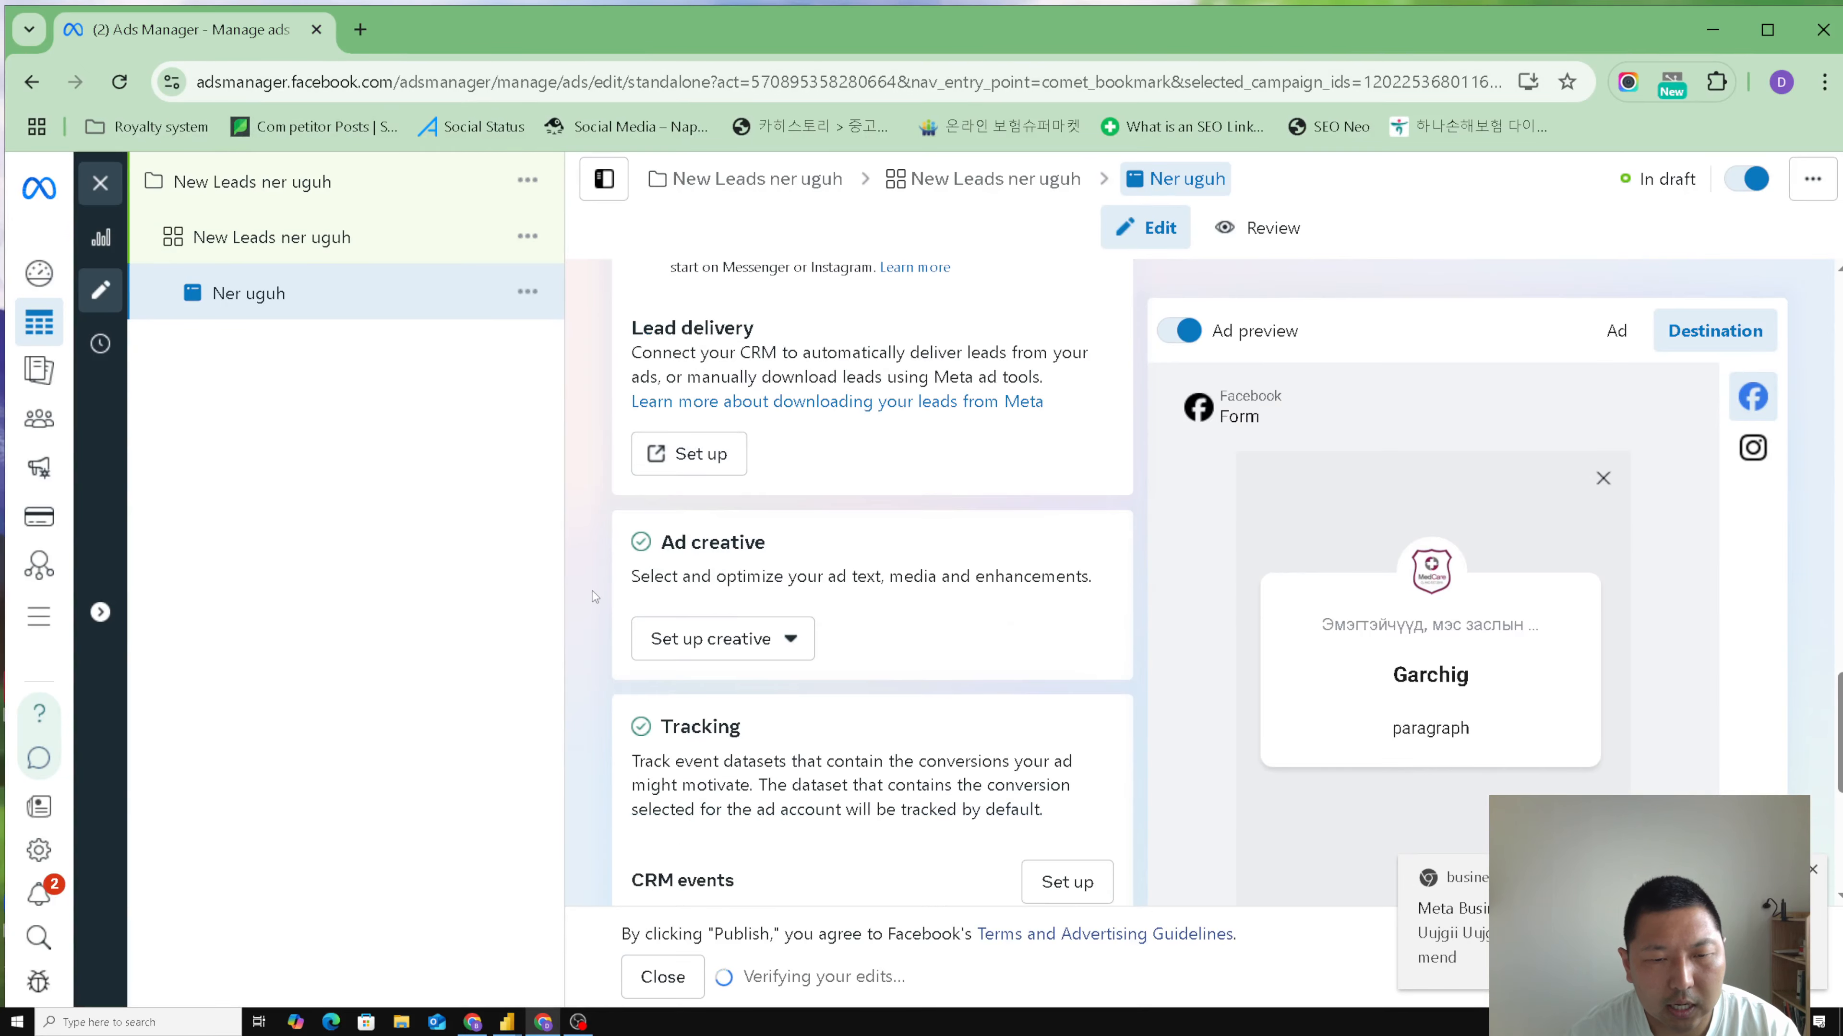
pyautogui.click(1817, 869)
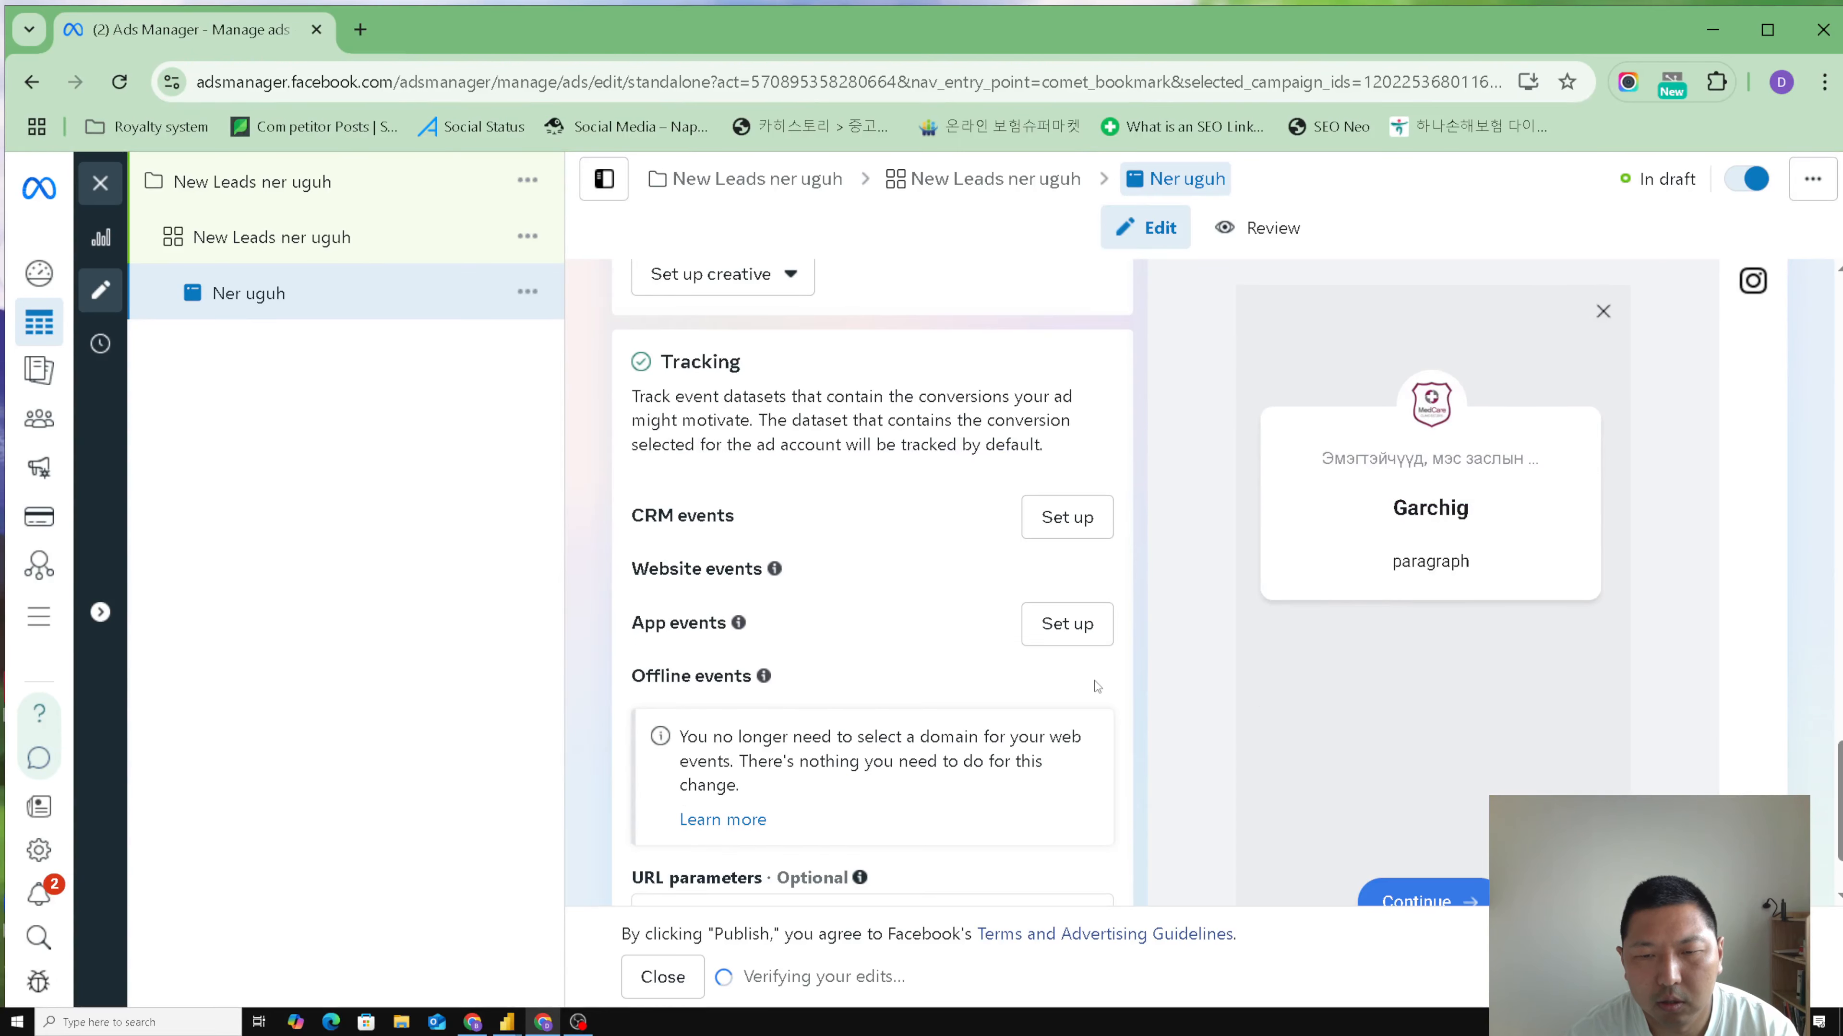
pyautogui.scroll(-2, 1141, 680)
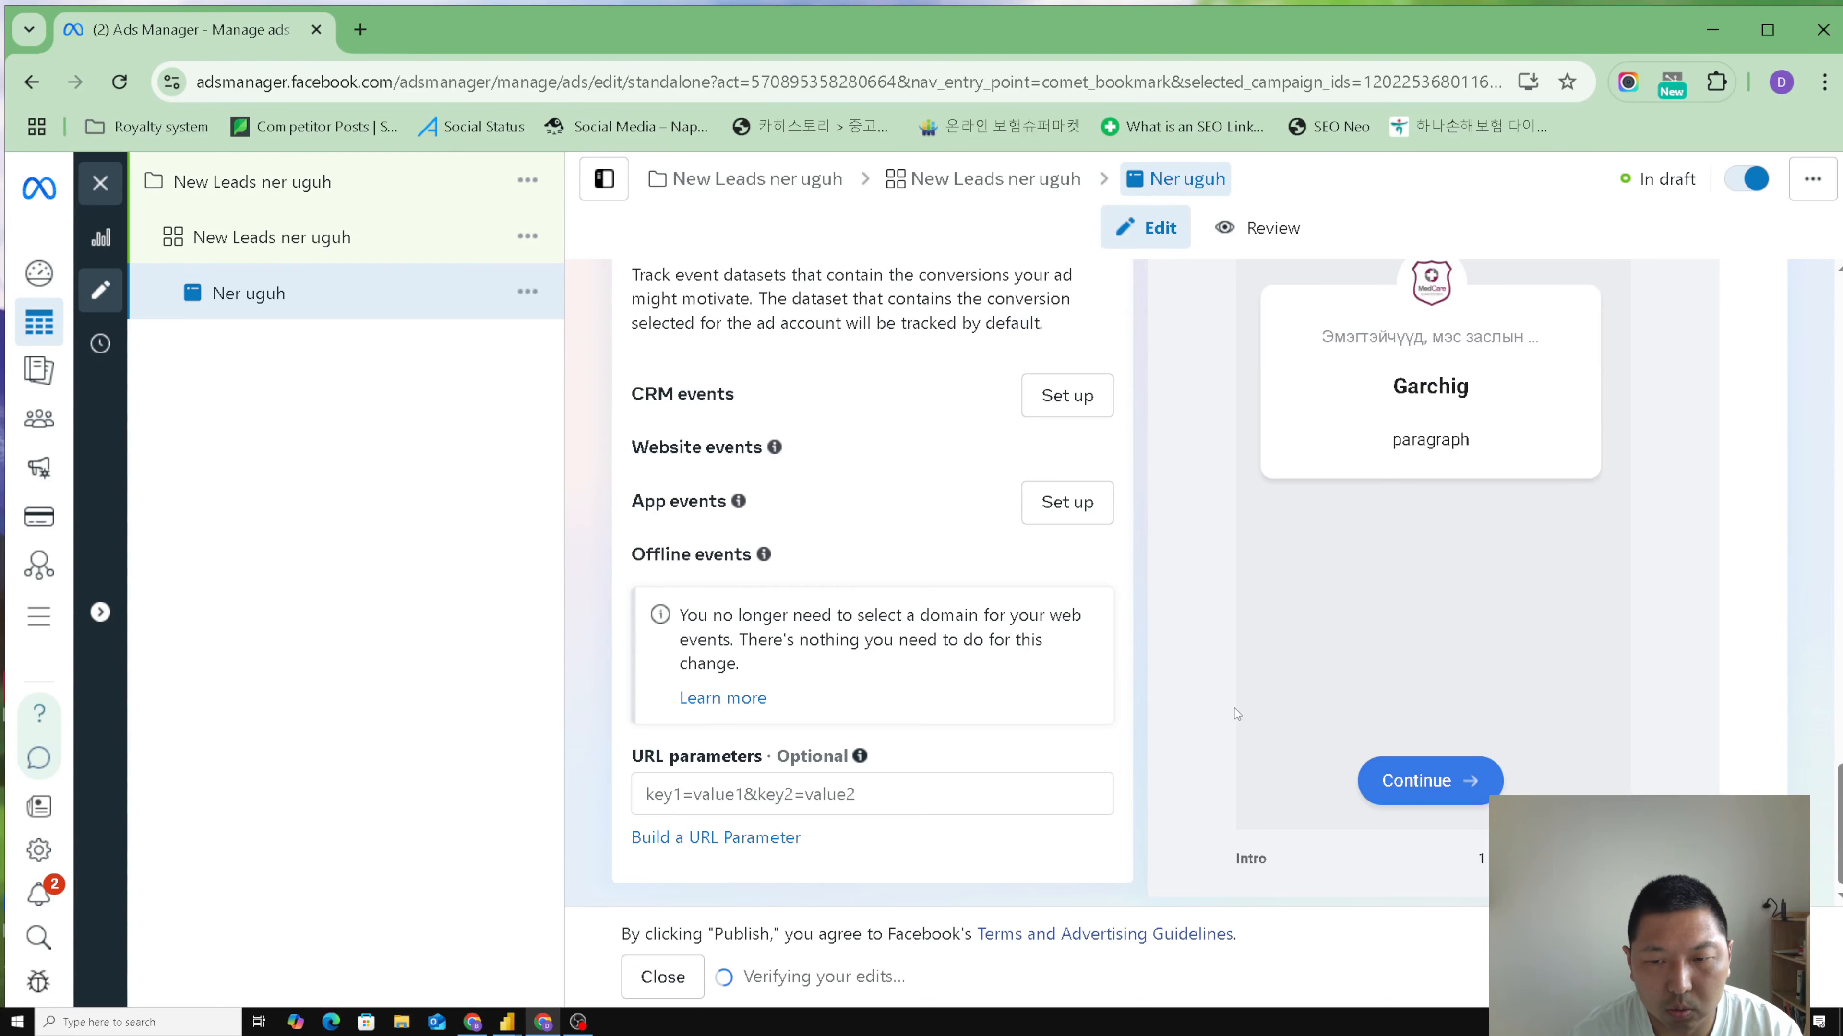
pyautogui.scroll(8, 1612, 538)
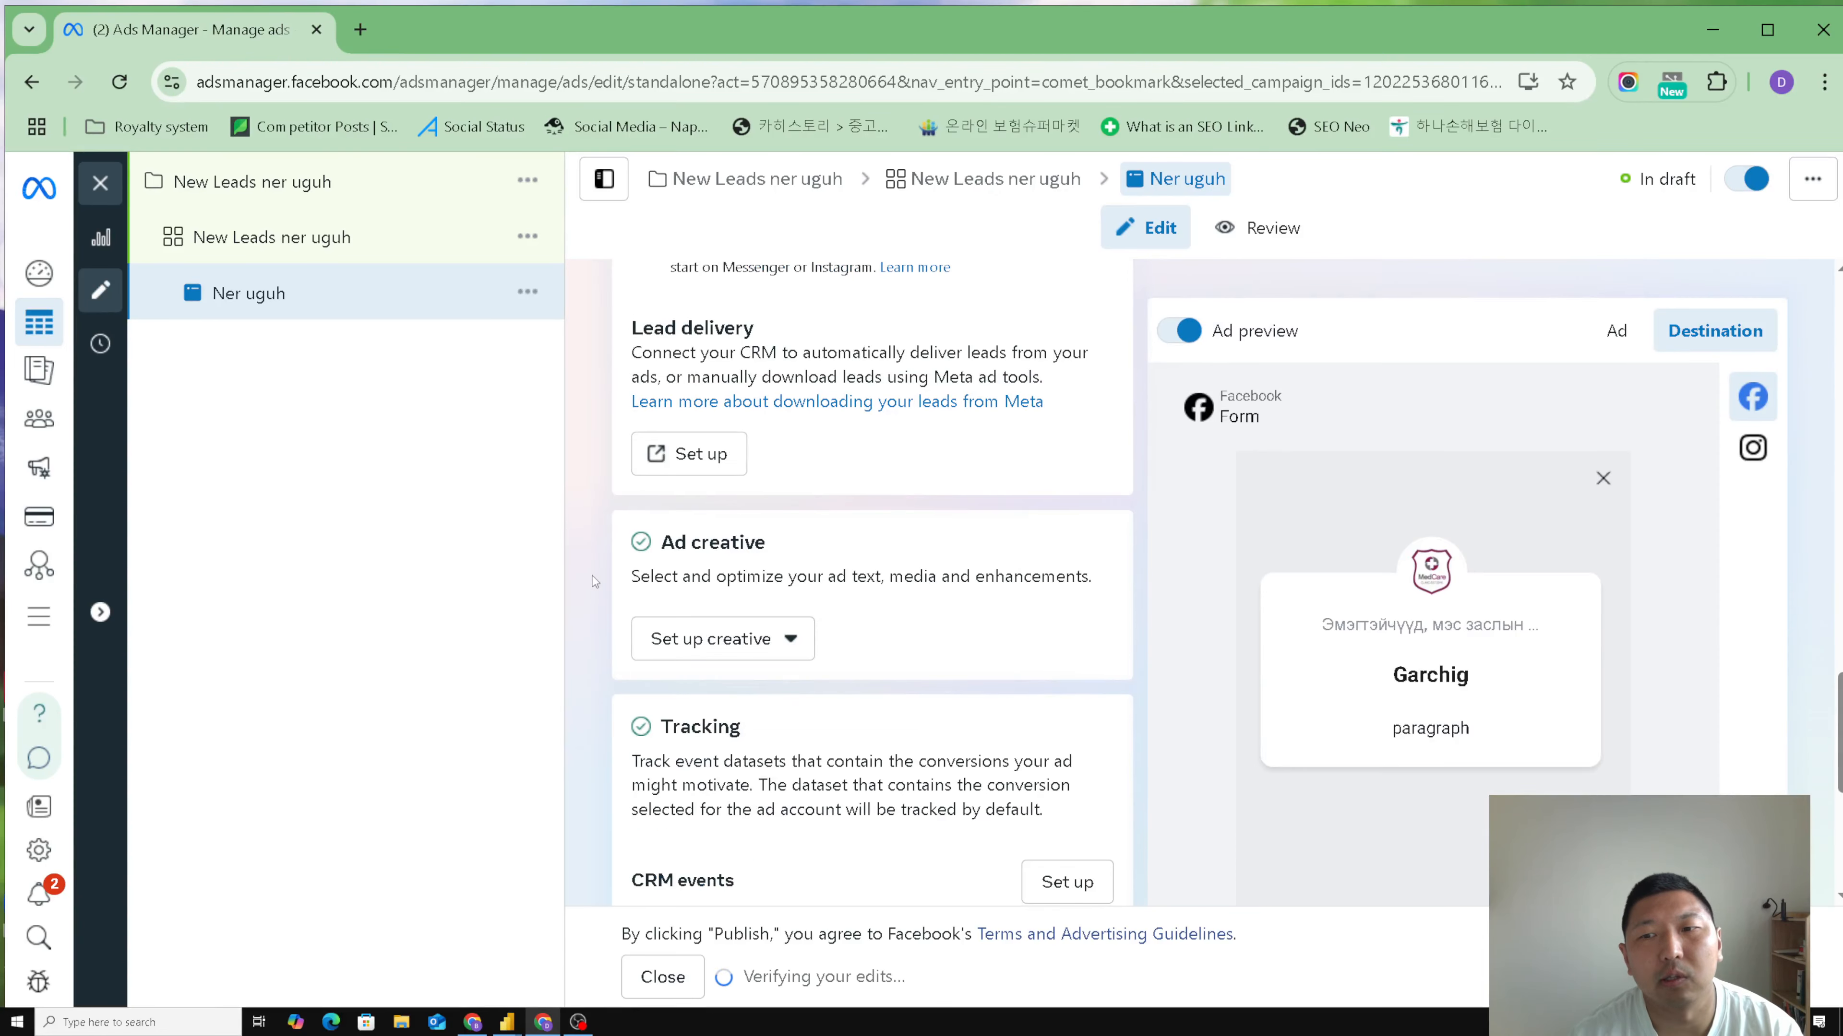
pyautogui.scroll(5, 593, 581)
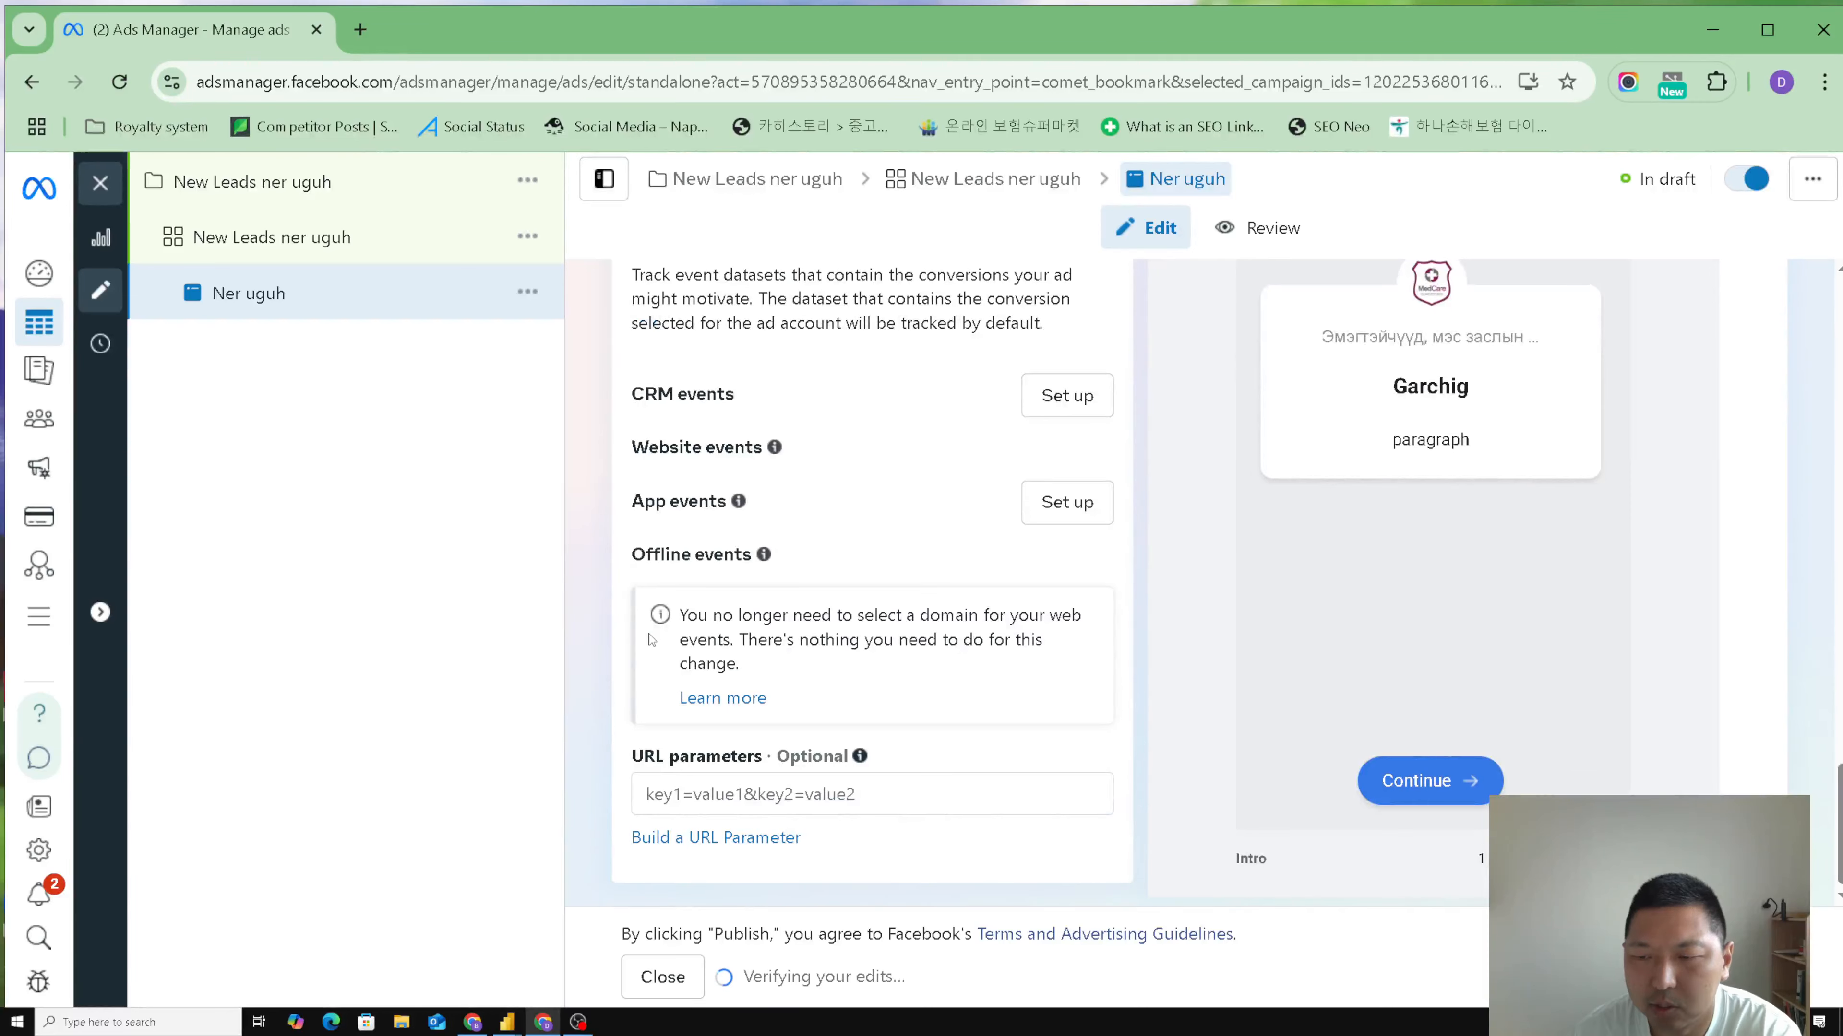